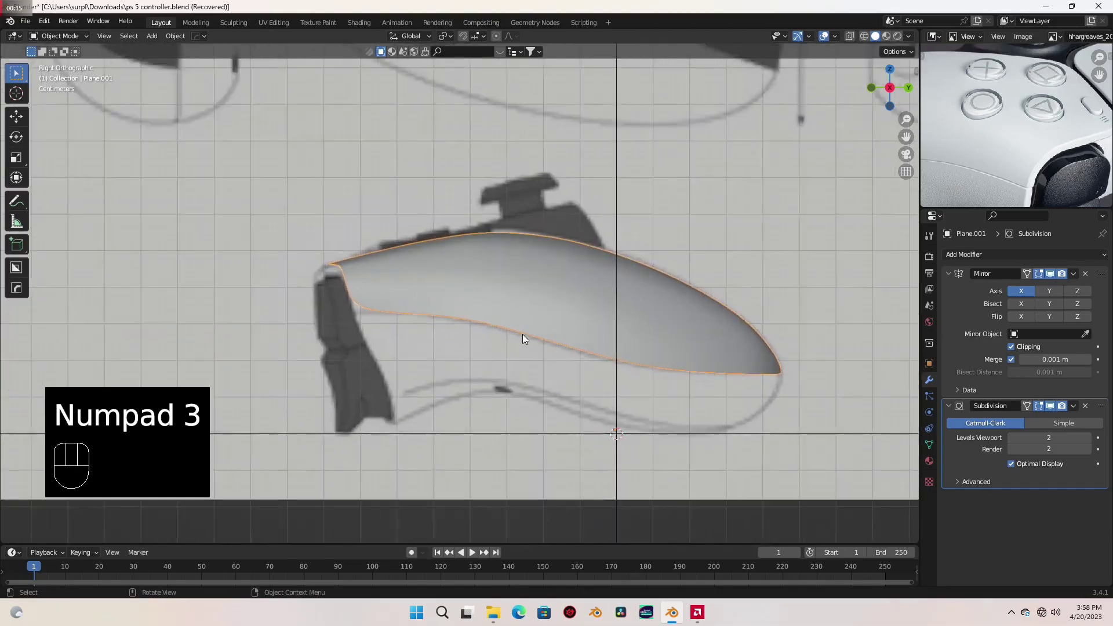
pyautogui.scroll(2, 499, 293)
# Enter Edit Mode and select the shell's bottom edge loop.
pyautogui.press('Tab')
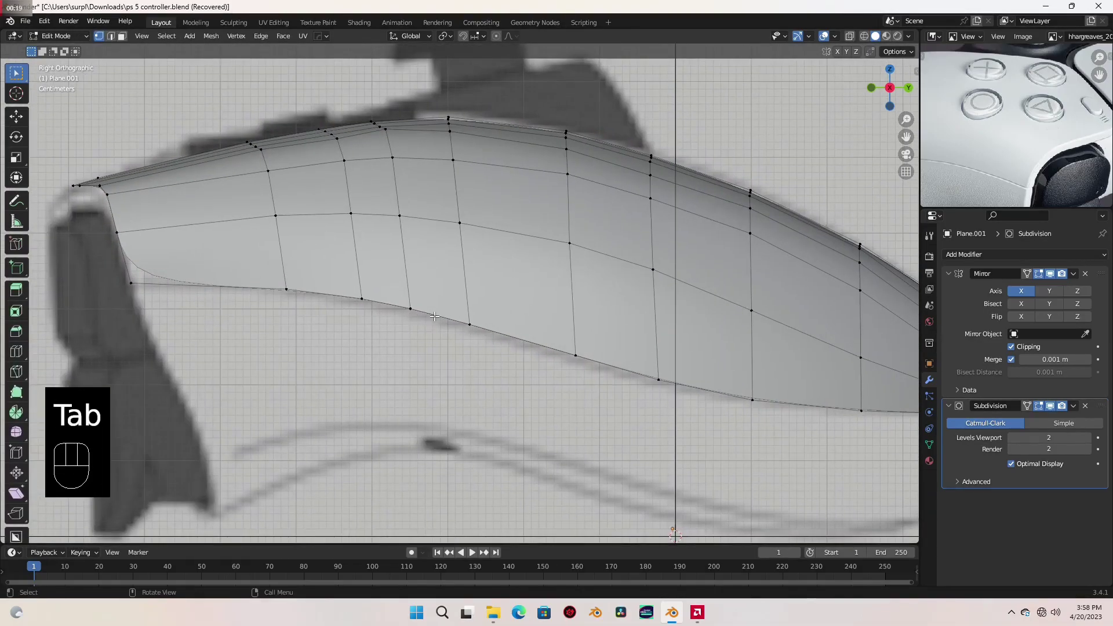
pyautogui.keyDown('alt'); pyautogui.click(437, 310); pyautogui.keyUp('alt')
pyautogui.keyDown('alt'); pyautogui.scroll(-1, 499, 330); pyautogui.keyUp('alt')
pyautogui.scroll(-2, 506, 333)
pyautogui.keyDown('shift'); pyautogui.moveTo(508, 334); pyautogui.dragTo(492, 304, button='middle'); pyautogui.keyUp('shift')
pyautogui.scroll(3, 484, 306)
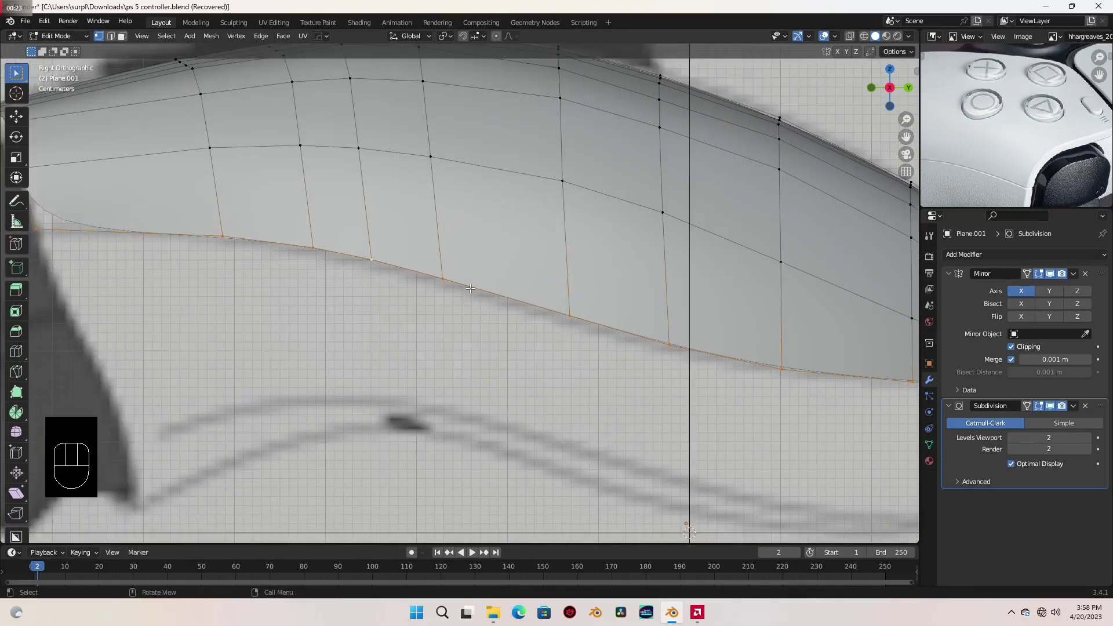
# Duplicate the bottom loop just below the original (-0.001783 m in Z) and select one vertex on the copy.
pyautogui.hotkey('shift', 'd')
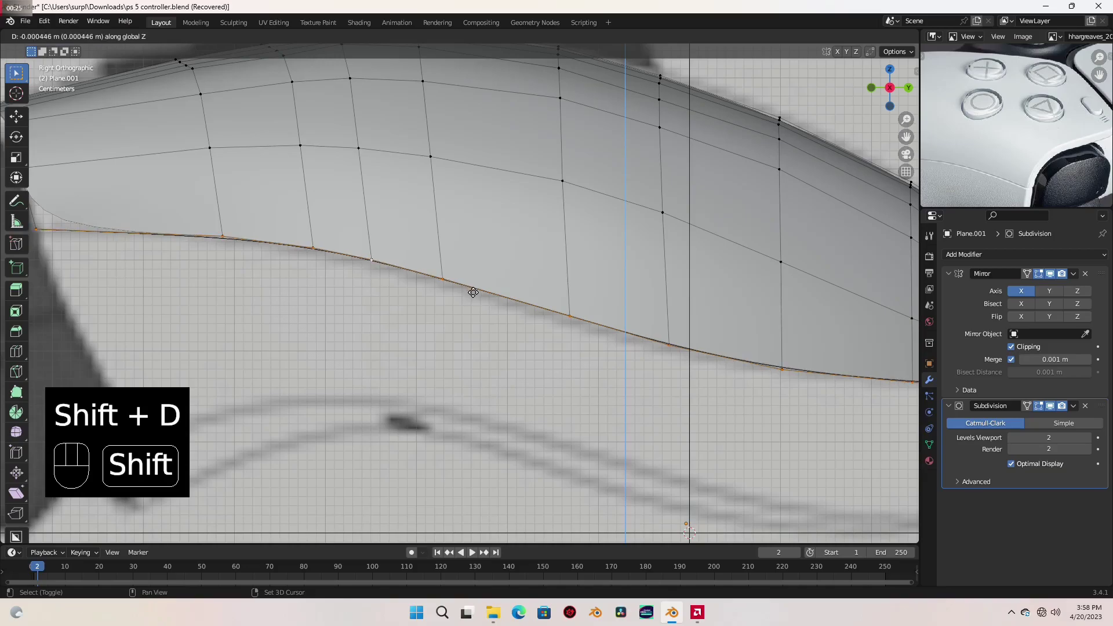
pyautogui.click(480, 304)
pyautogui.scroll(-5, 480, 308)
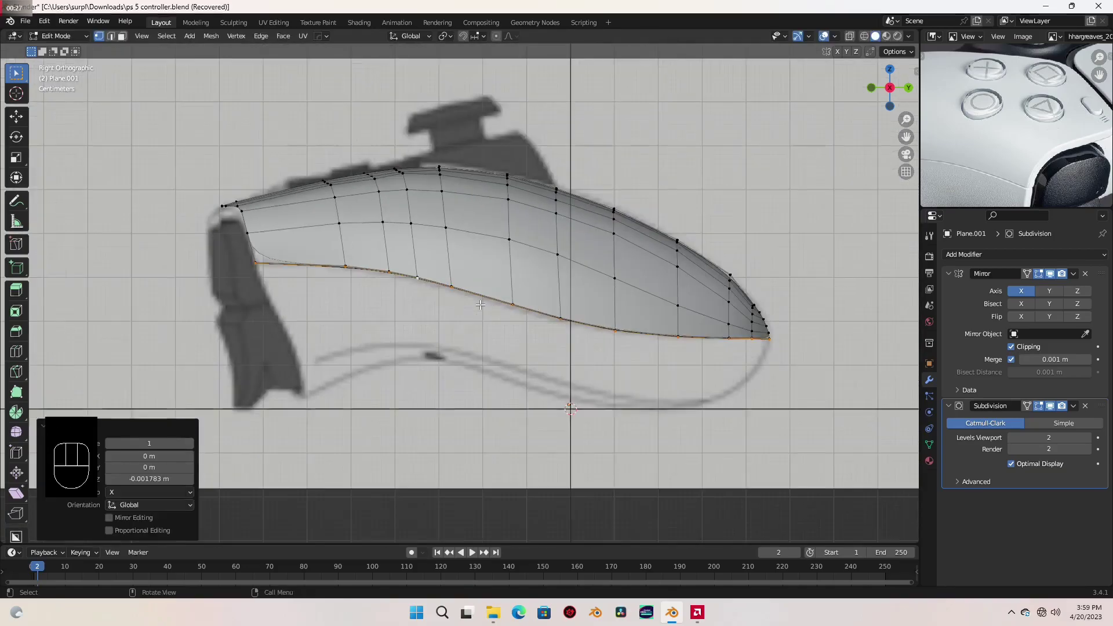
pyautogui.scroll(6, 480, 325)
pyautogui.scroll(2, 480, 329)
pyautogui.scroll(-2, 481, 328)
pyautogui.scroll(4, 476, 307)
pyautogui.click(474, 283)
pyautogui.scroll(-4, 480, 295)
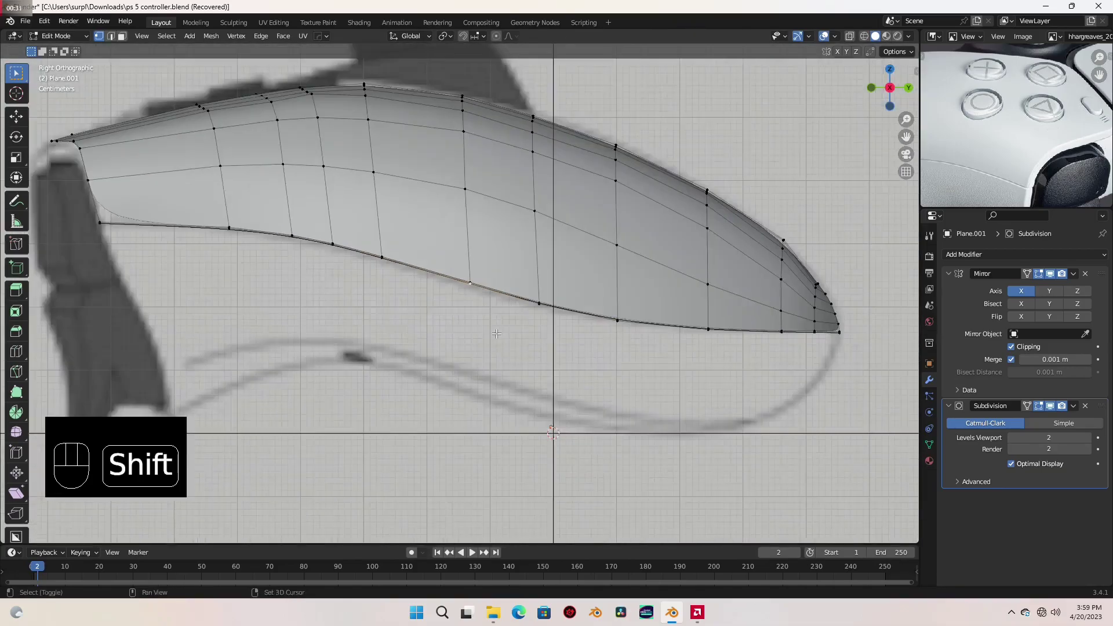
pyautogui.keyDown('shift'); pyautogui.moveTo(497, 335); pyautogui.dragTo(502, 304, button='middle'); pyautogui.keyUp('shift')
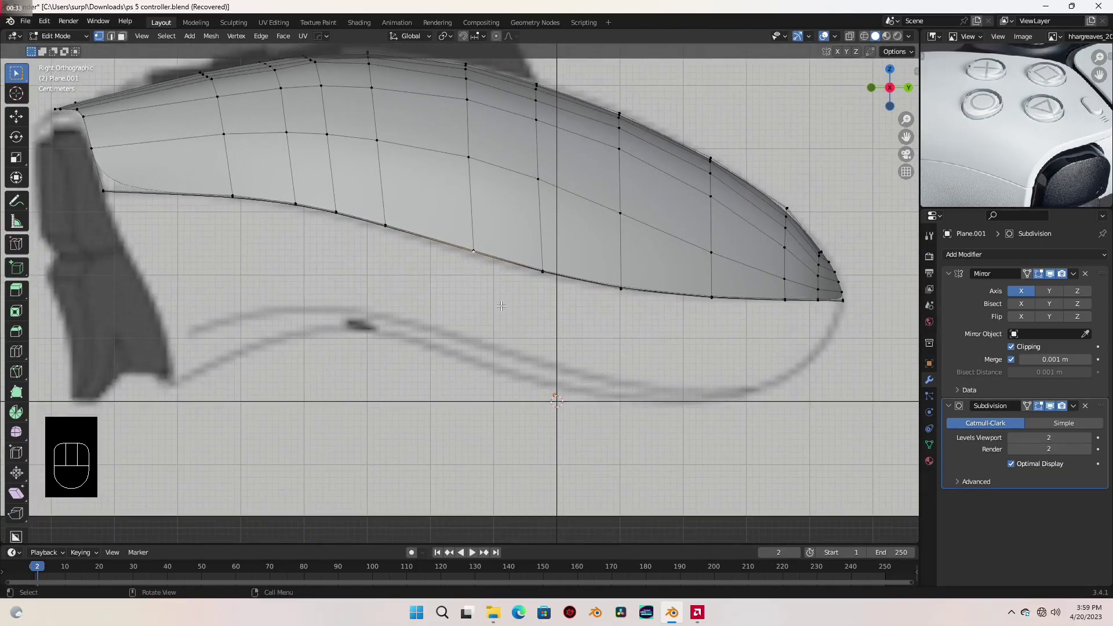
# Extrude the first vertex onto the trigger outline and shift it sideways in a see-through top view.
pyautogui.press('e')
pyautogui.press('shift')
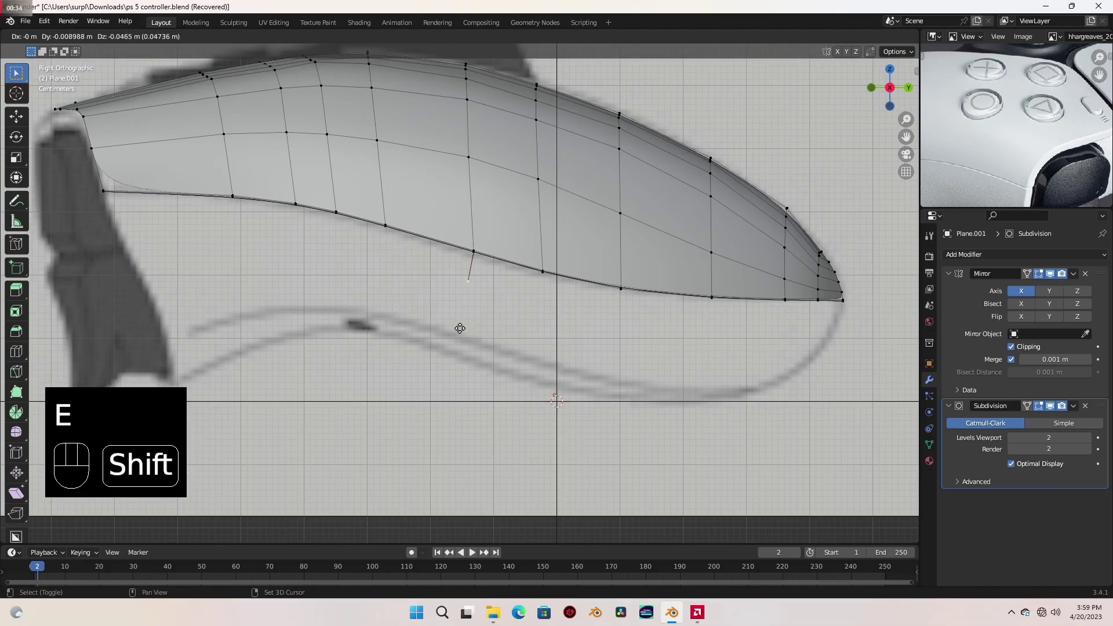
pyautogui.click(460, 328)
pyautogui.scroll(-3, 463, 329)
pyautogui.press('KP_7')
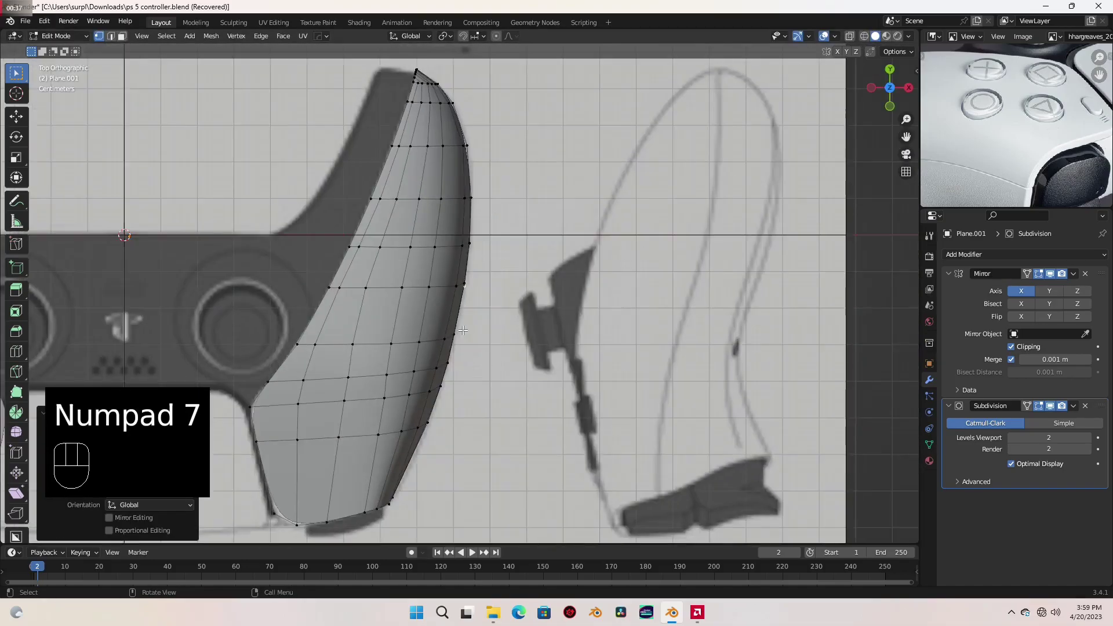
pyautogui.scroll(6, 466, 328)
pyautogui.hotkey('shift', 'z')
pyautogui.press('g')
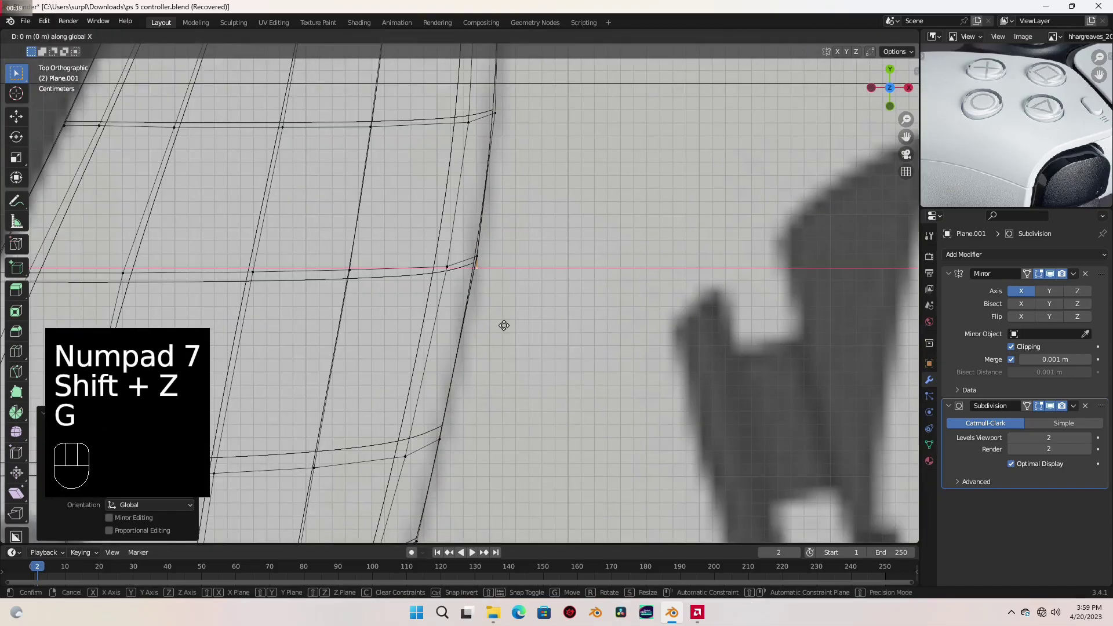
pyautogui.press('shift')
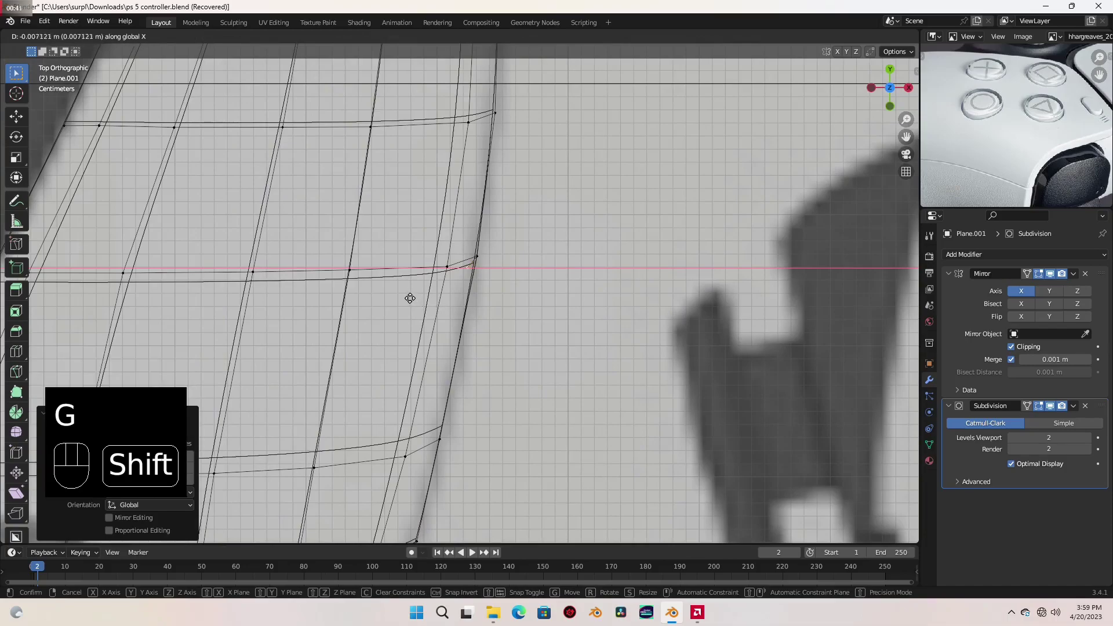
pyautogui.click(412, 299)
pyautogui.scroll(3, 490, 296)
pyautogui.scroll(-5, 490, 296)
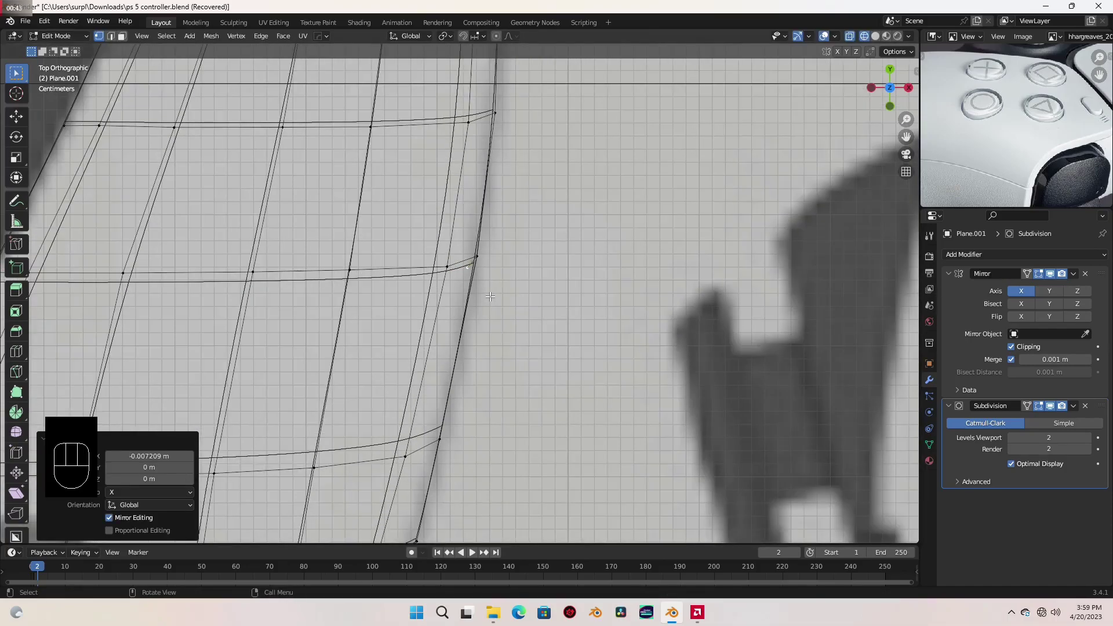
# Extrude a second vertex along the outline and adjust its sideways position from the top.
pyautogui.press('KP_3')
pyautogui.scroll(-2, 490, 296)
pyautogui.keyDown('shift'); pyautogui.moveTo(490, 362); pyautogui.dragTo(525, 234, button='middle'); pyautogui.keyUp('shift')
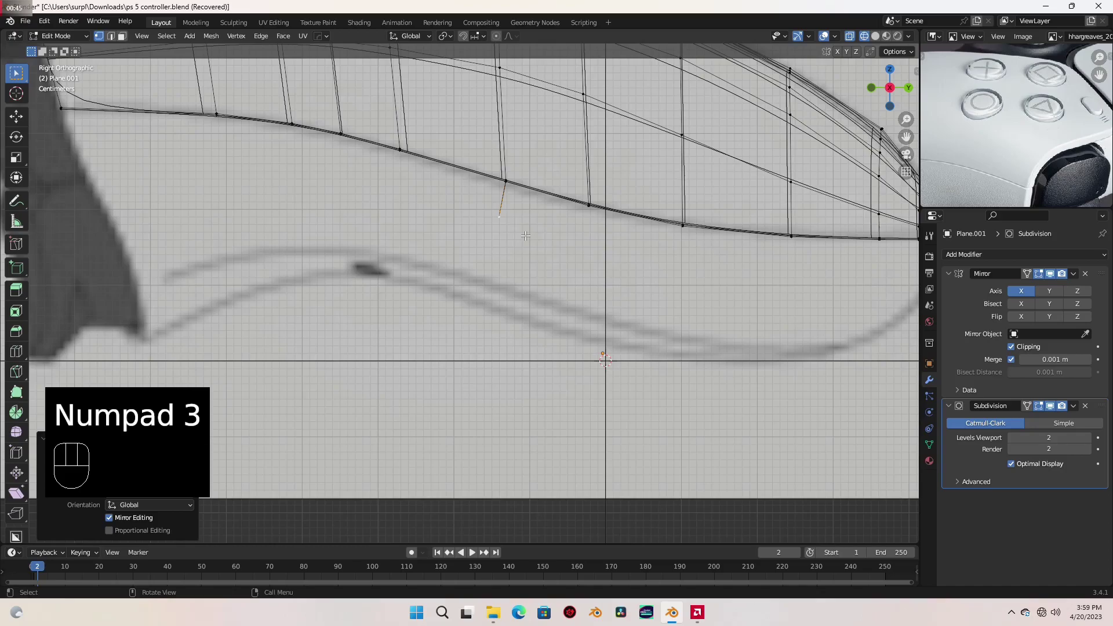
pyautogui.press('e')
pyautogui.press('shift')
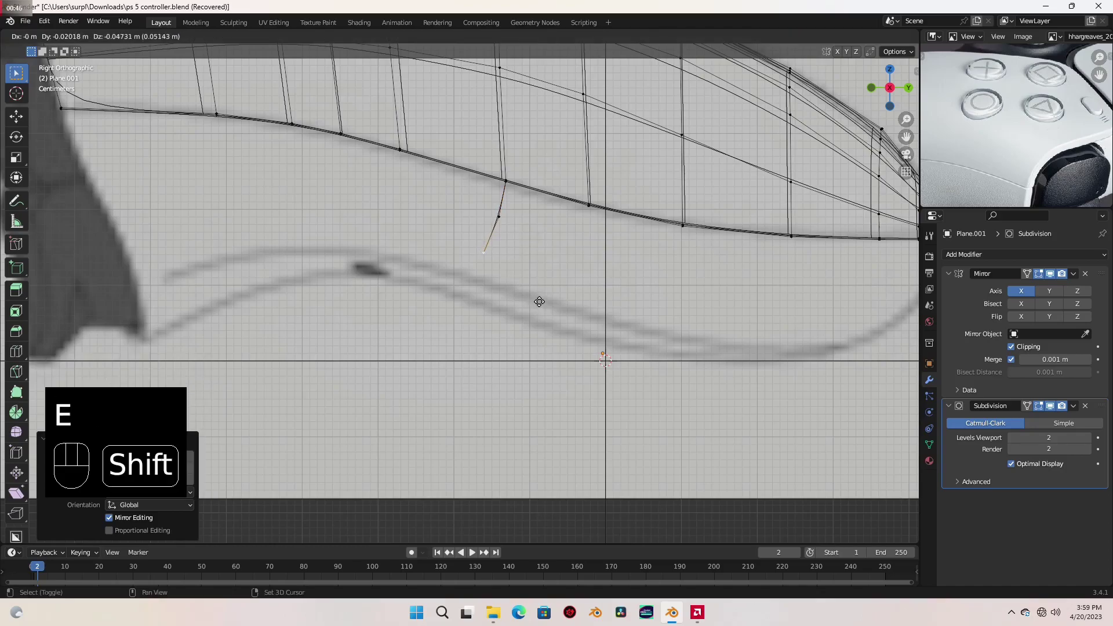
pyautogui.click(539, 300)
pyautogui.press('KP_7')
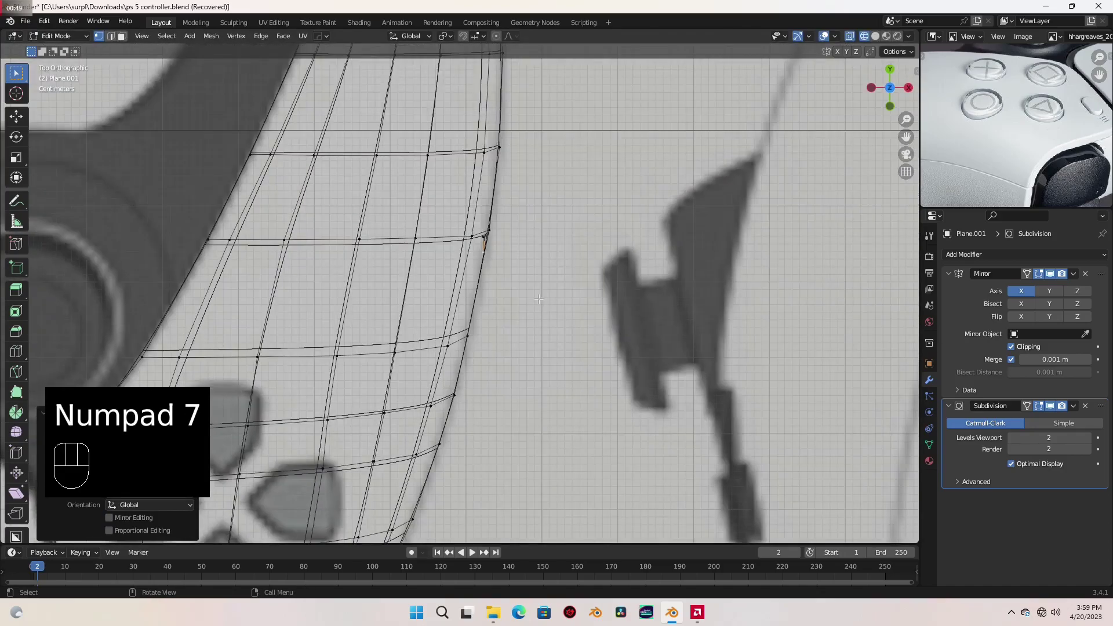
pyautogui.press('g')
pyautogui.press('shift')
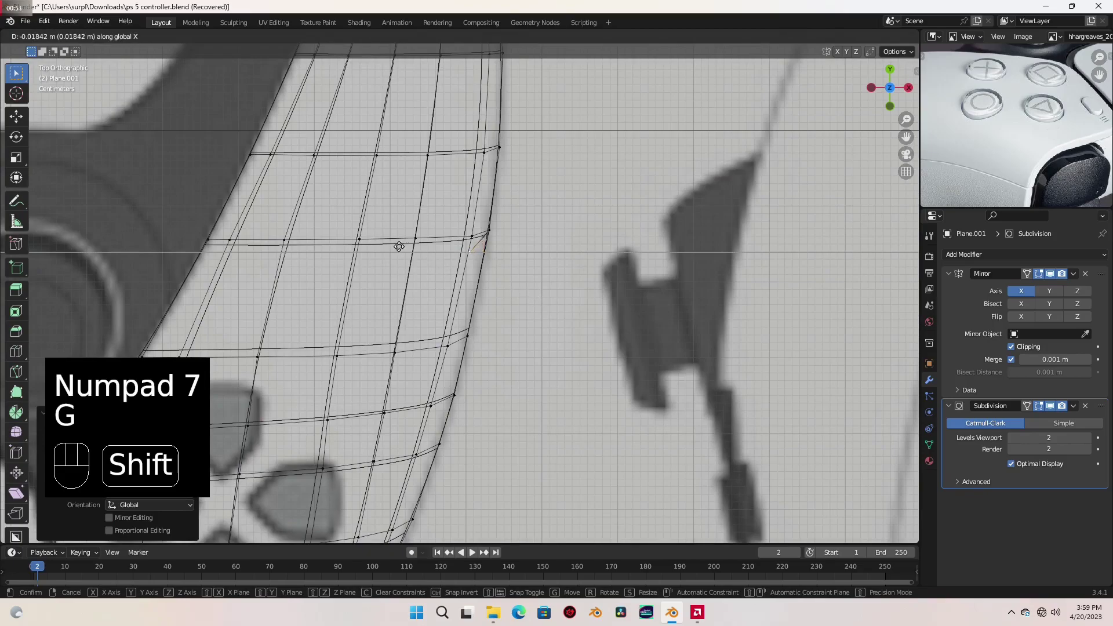
pyautogui.click(399, 247)
# Extrude a third vertex and move it along X only, checking the curve from the back.
pyautogui.press('KP_3')
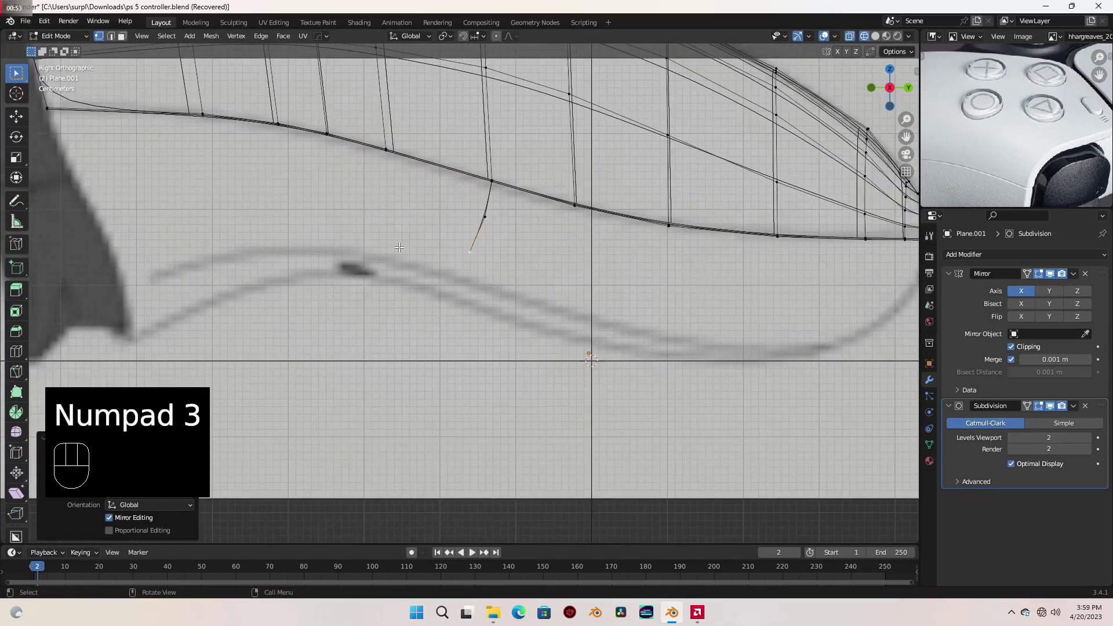
pyautogui.press('e')
pyautogui.press('shift')
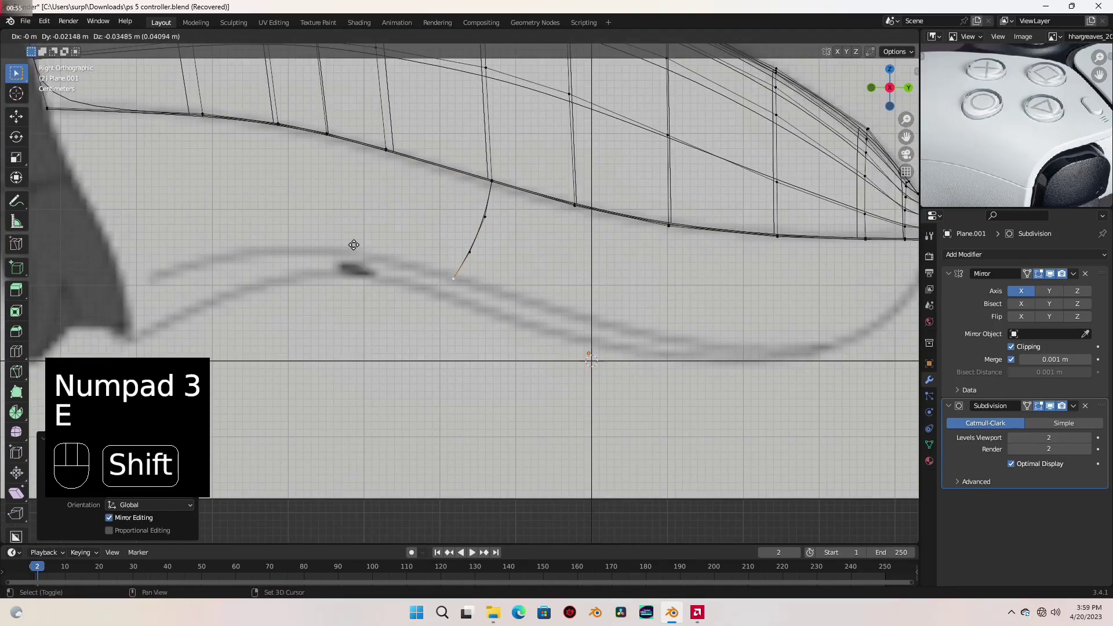
pyautogui.click(353, 245)
pyautogui.press('KP_7')
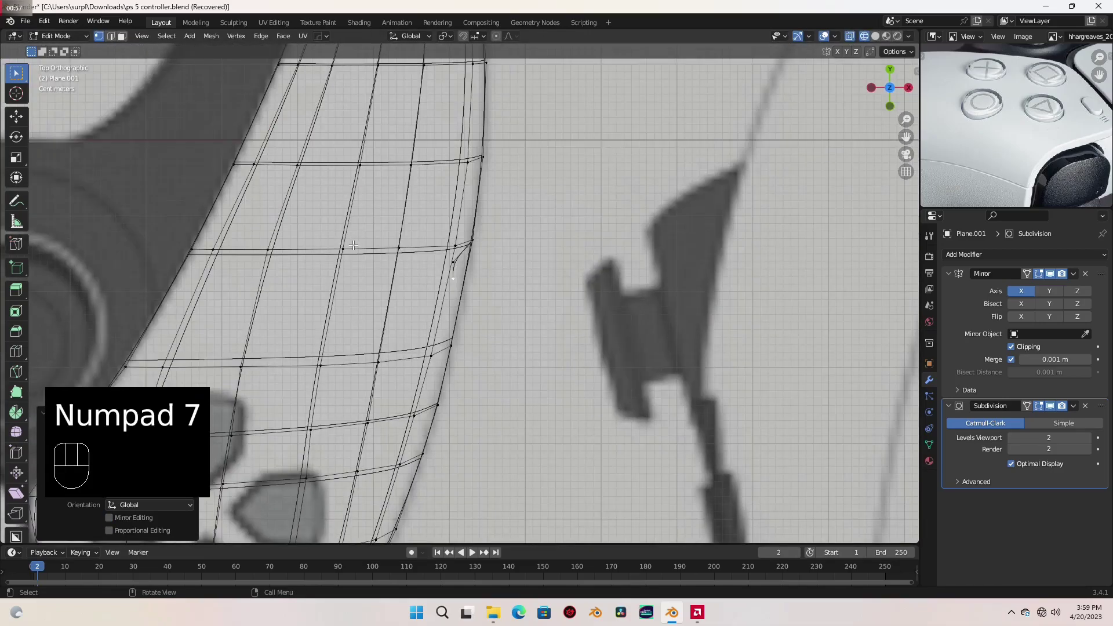
pyautogui.press('g')
pyautogui.press('x')
pyautogui.press('shift')
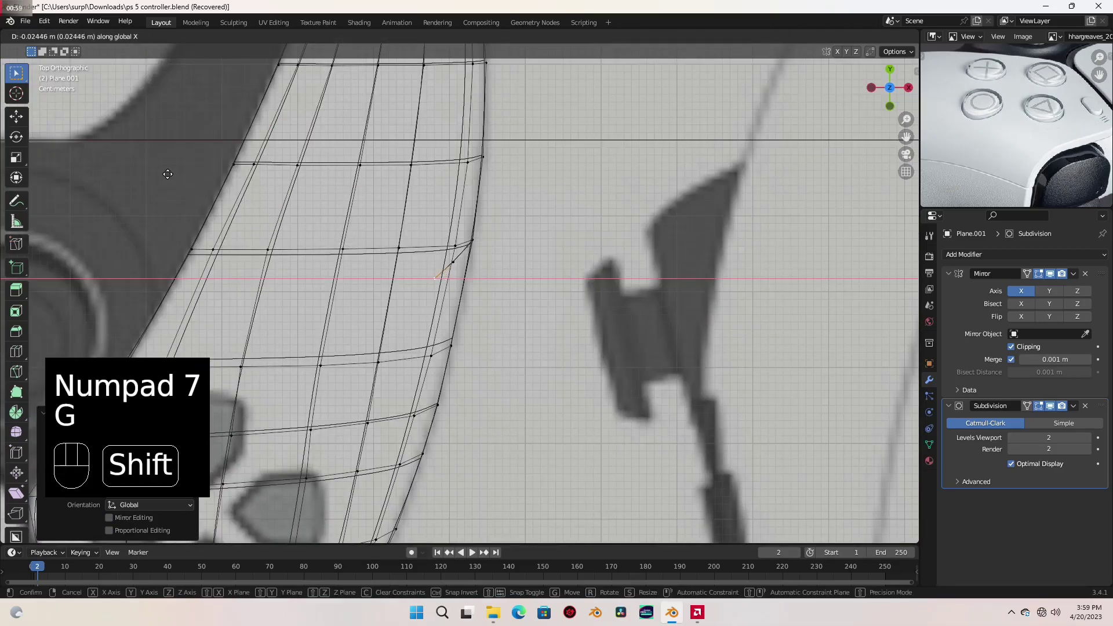
pyautogui.click(168, 174)
pyautogui.press('ctrl+KP_1')
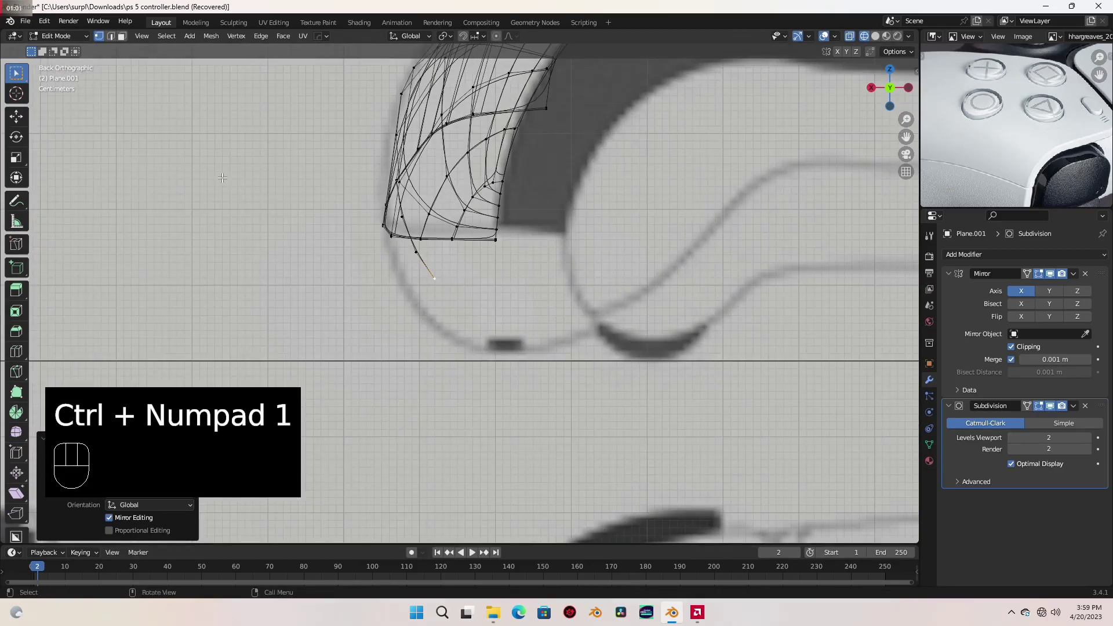
# Extrude a fourth vertex on the outline and align it along X from the top.
pyautogui.press('KP_3')
pyautogui.scroll(2, 443, 259)
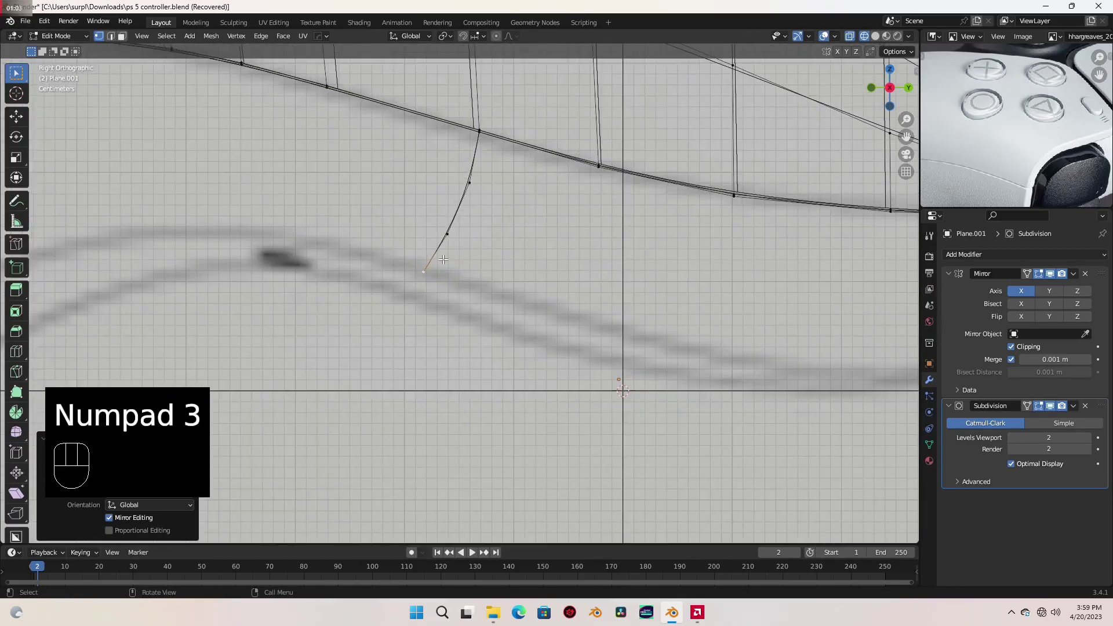
pyautogui.press('e')
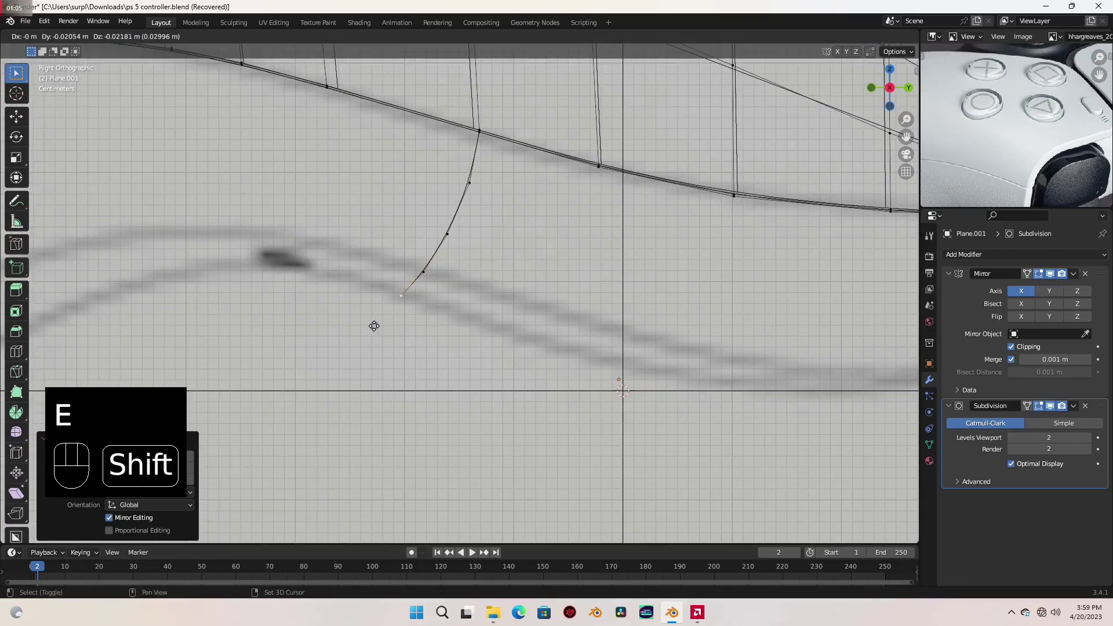
pyautogui.click(342, 349)
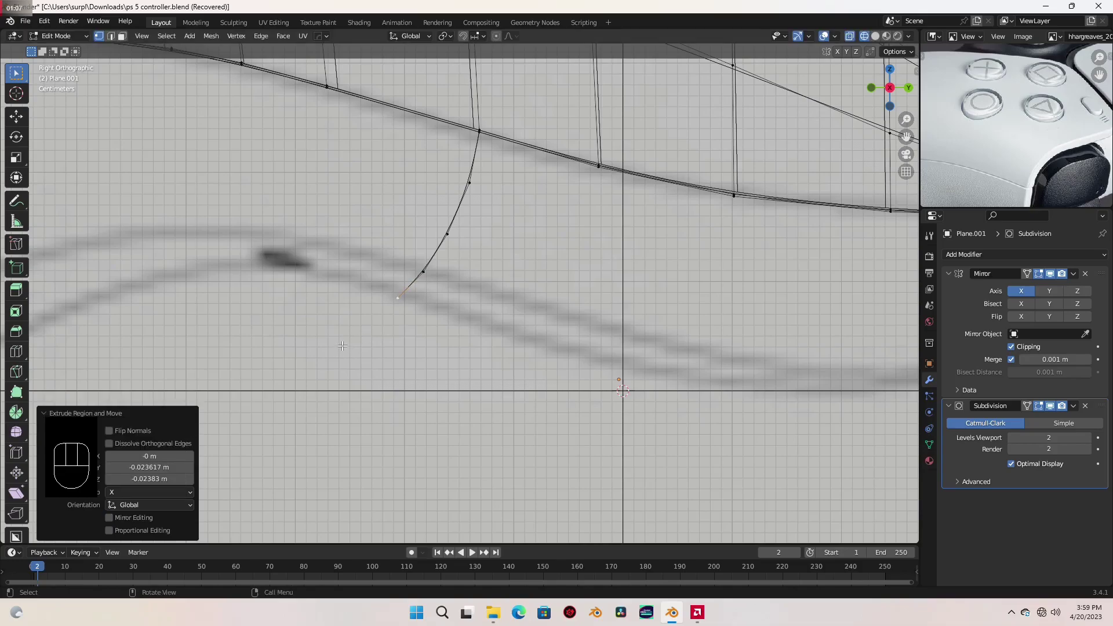
pyautogui.press('KP_7')
pyautogui.press('g')
pyautogui.press('x')
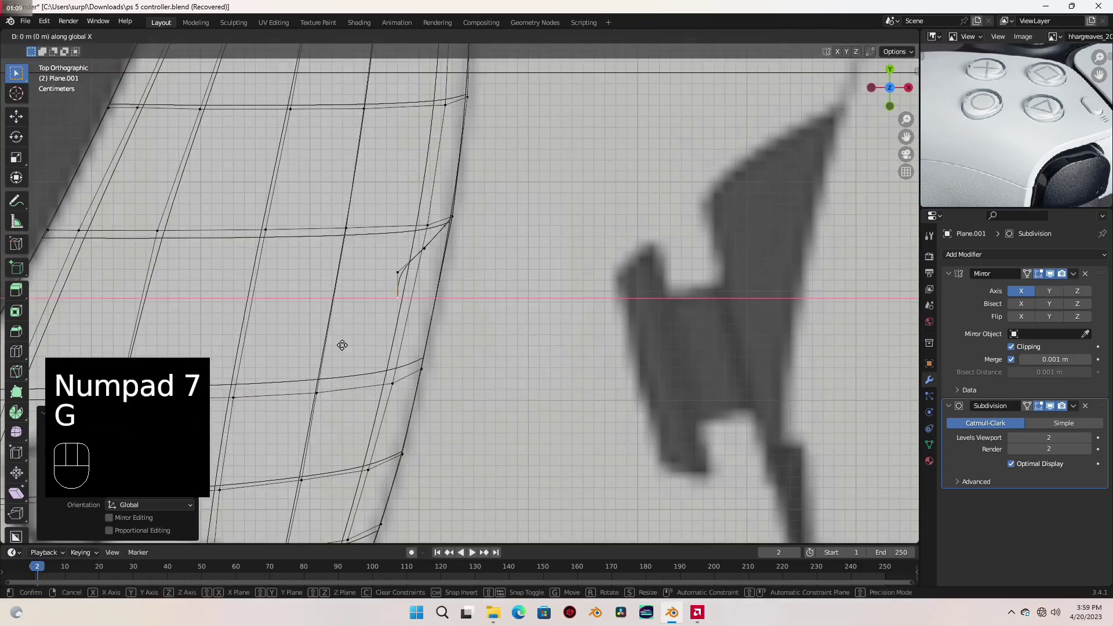
pyautogui.click(296, 304)
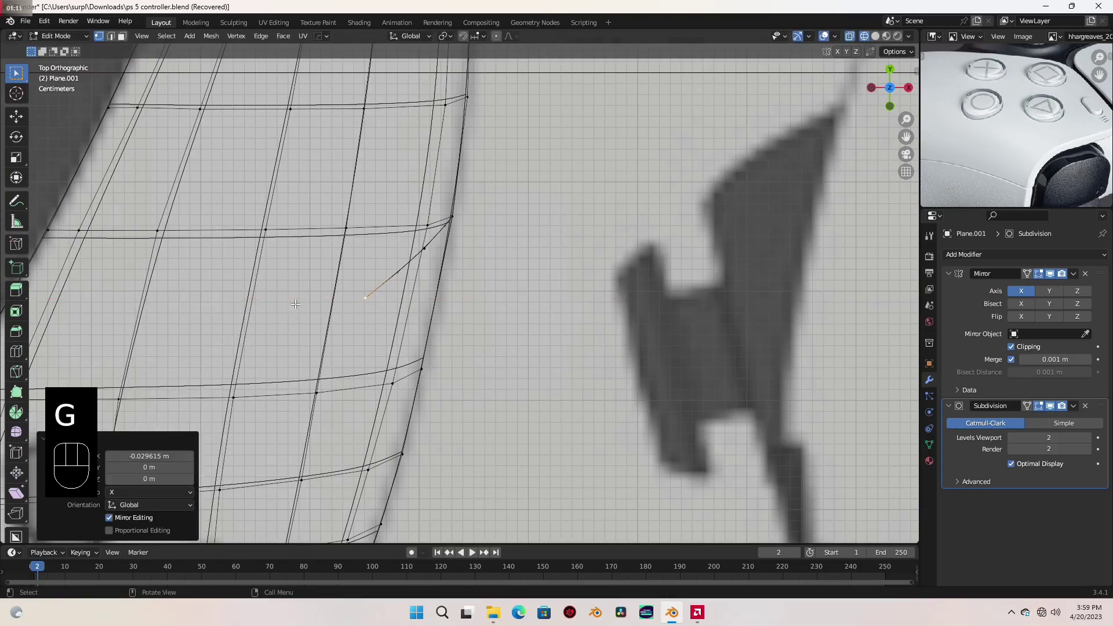
pyautogui.press('ctrl+KP_1')
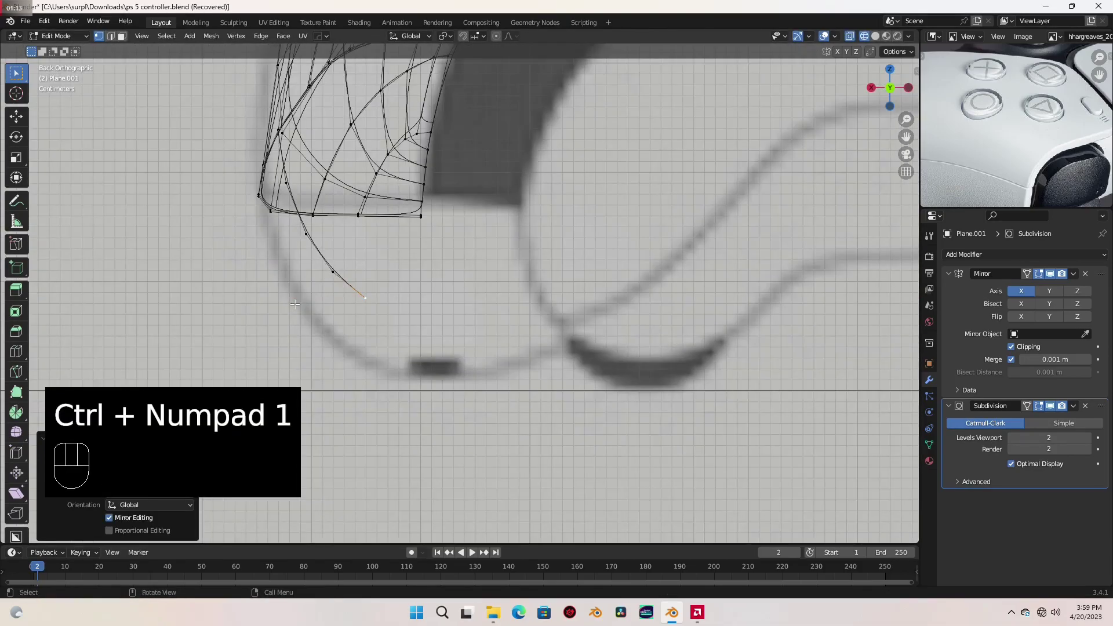
# Refine the end vertex's X position in back view and review the traced curve from the side.
pyautogui.press('g')
pyautogui.press('x')
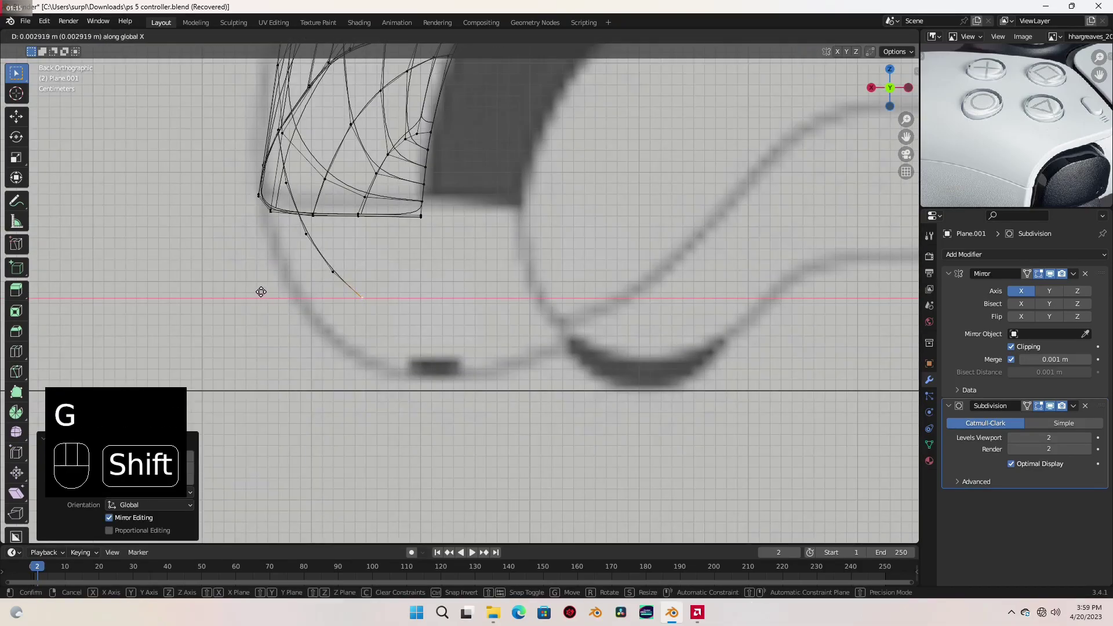
pyautogui.keyDown('shift'); pyautogui.click(260, 291); pyautogui.keyUp('shift')
pyautogui.scroll(-2, 269, 297)
pyautogui.press('KP_3')
pyautogui.keyDown('shift'); pyautogui.moveTo(501, 224); pyautogui.dragTo(401, 282, button='middle'); pyautogui.keyUp('shift')
pyautogui.scroll(1, 444, 300)
# Join the curve vertex to the shell's edge and fill the next quad down the side.
pyautogui.press('f')
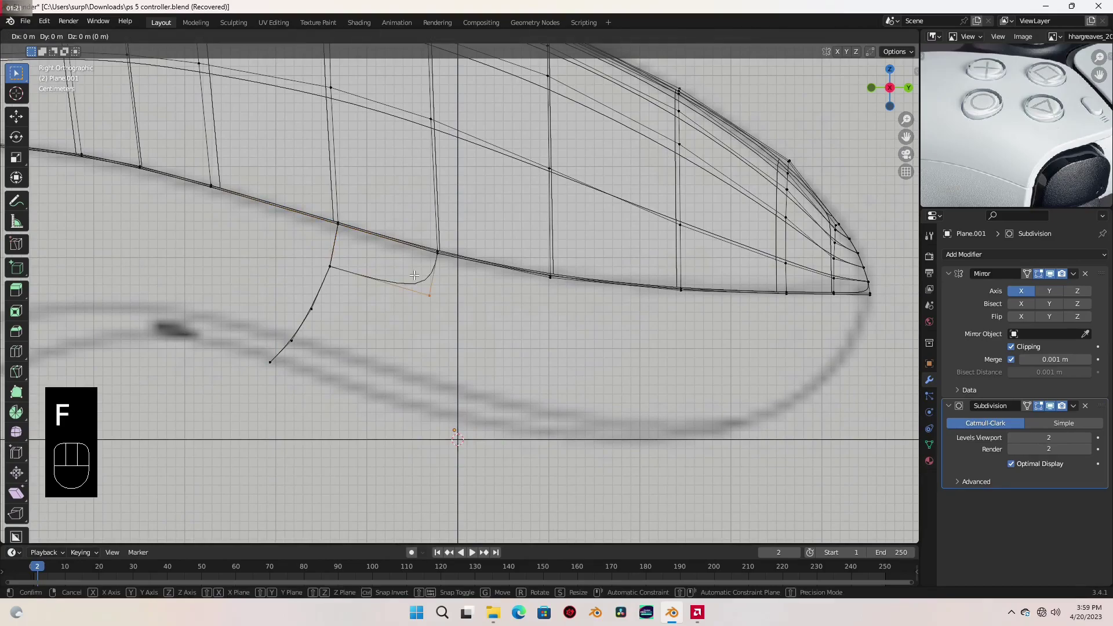
pyautogui.press('ctrl+KP_1')
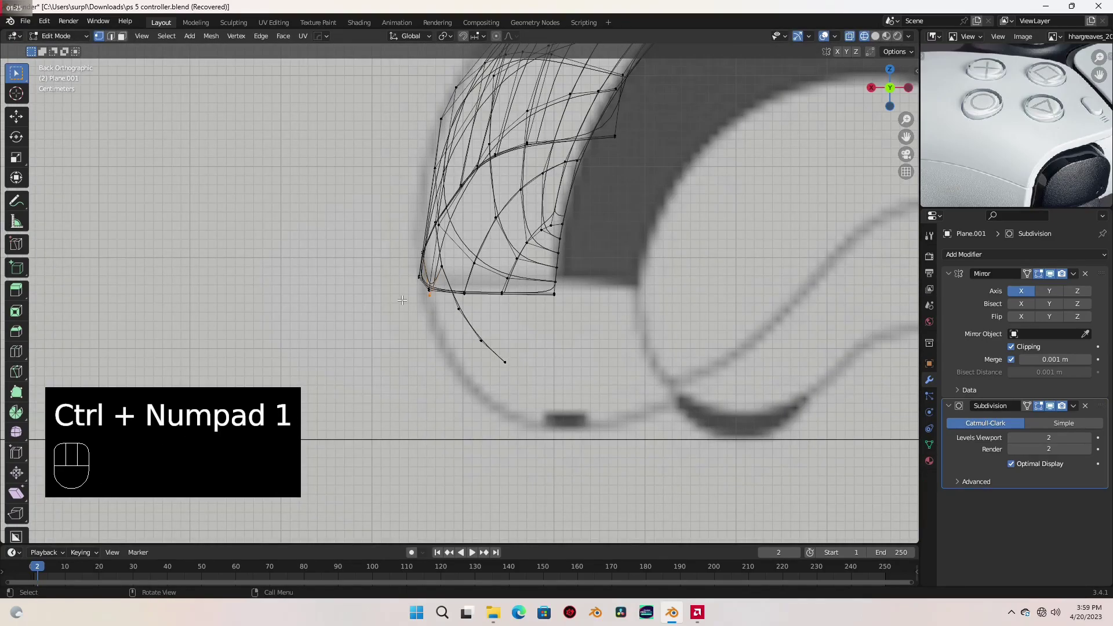
pyautogui.press('KP_3')
pyautogui.scroll(-3, 468, 311)
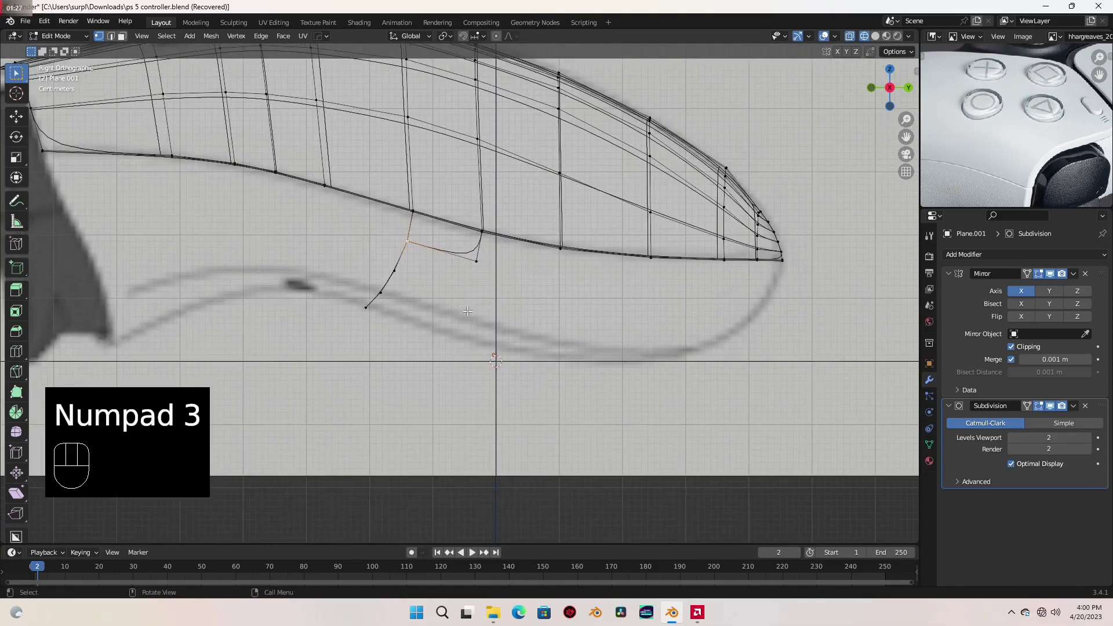
pyautogui.scroll(1, 468, 312)
pyautogui.press('f')
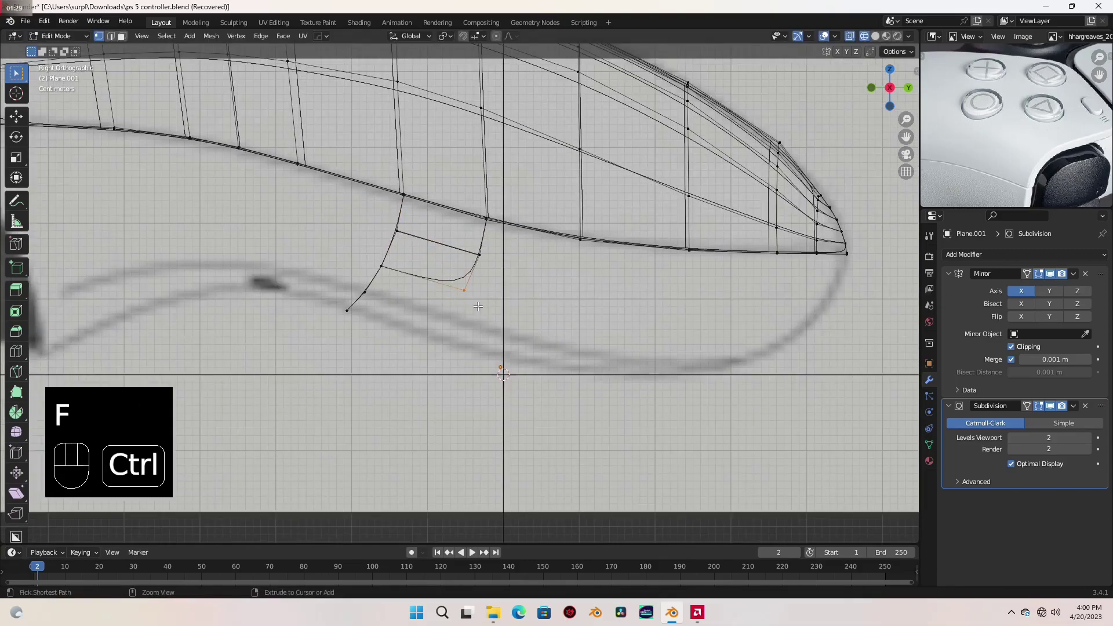
pyautogui.press('ctrl+KP_1')
pyautogui.press('KP_3')
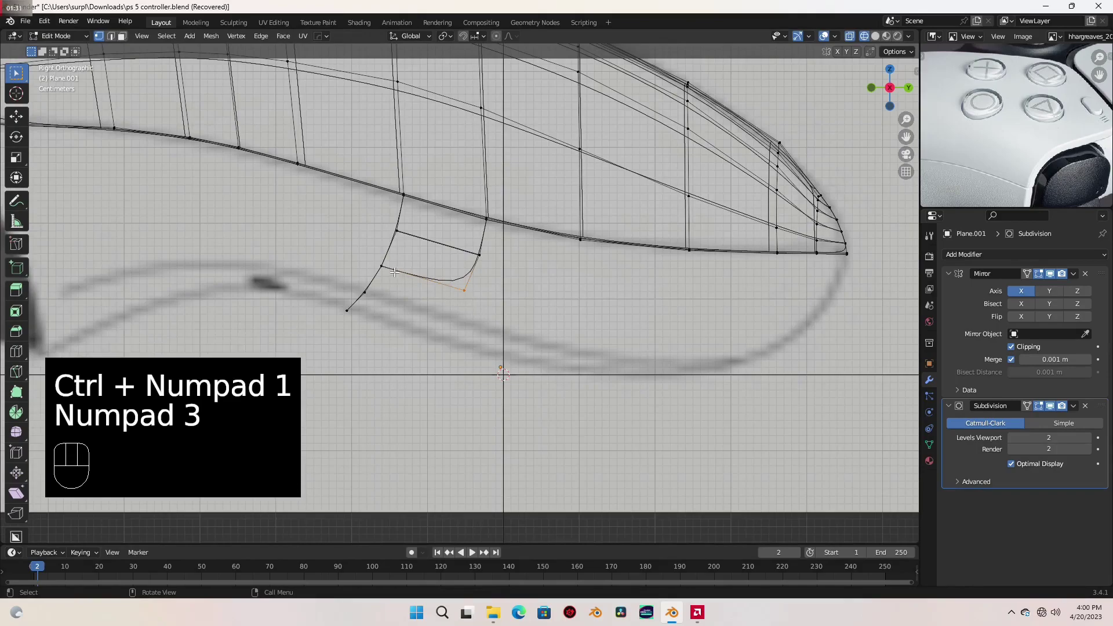
# Fill two more quads to close the strip at the bottom, checking each from the back.
pyautogui.press('f')
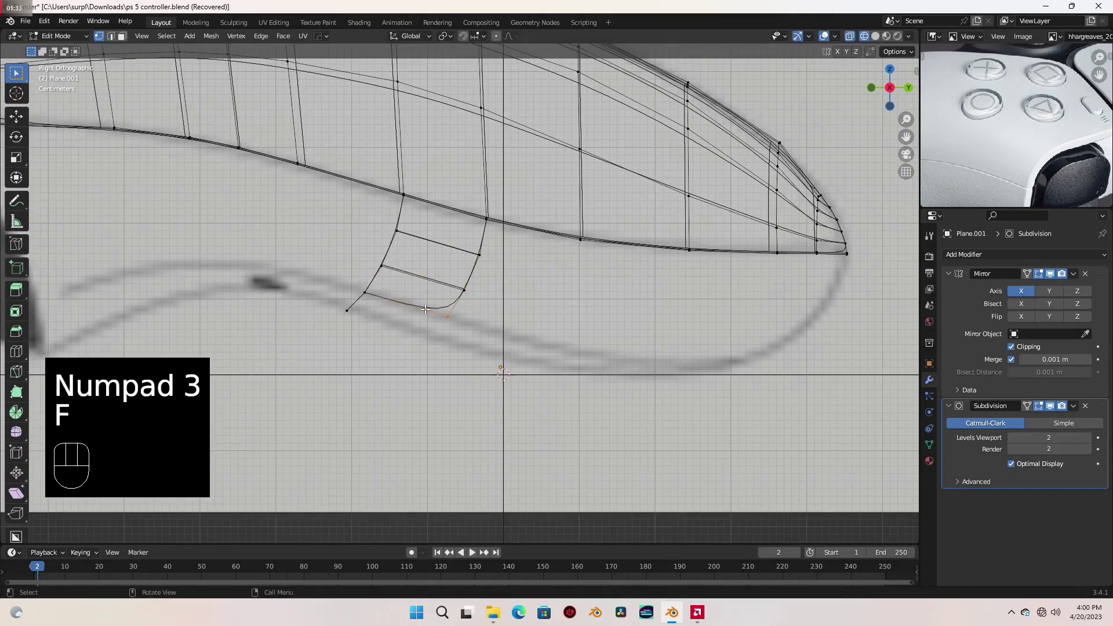
pyautogui.press('ctrl+KP_1')
pyautogui.press('KP_3')
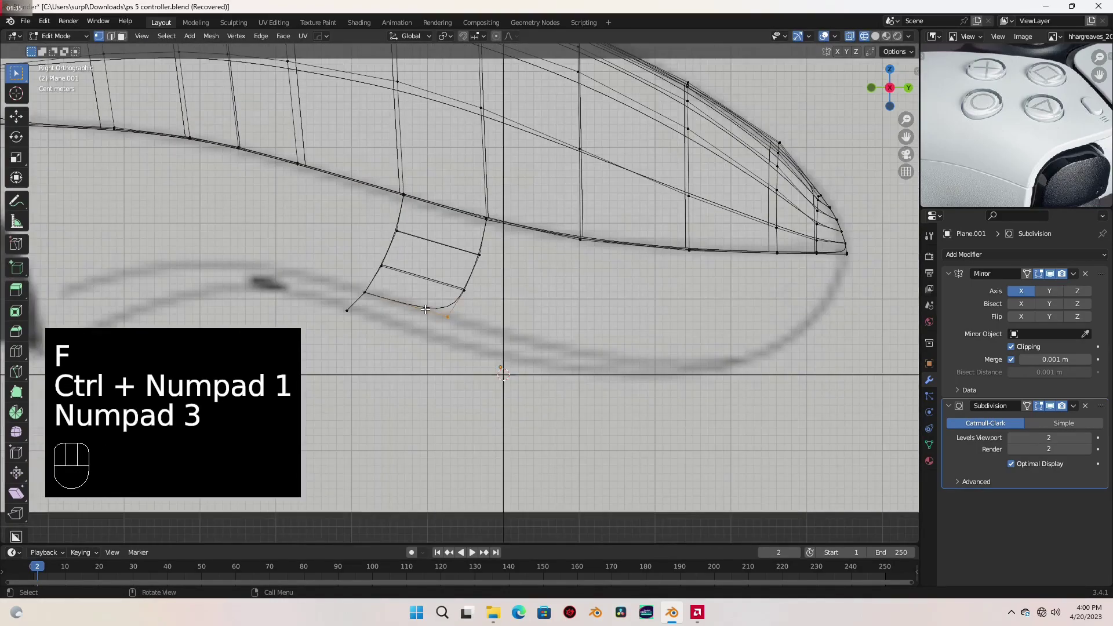
pyautogui.press('f')
pyautogui.press('ctrl+KP_1')
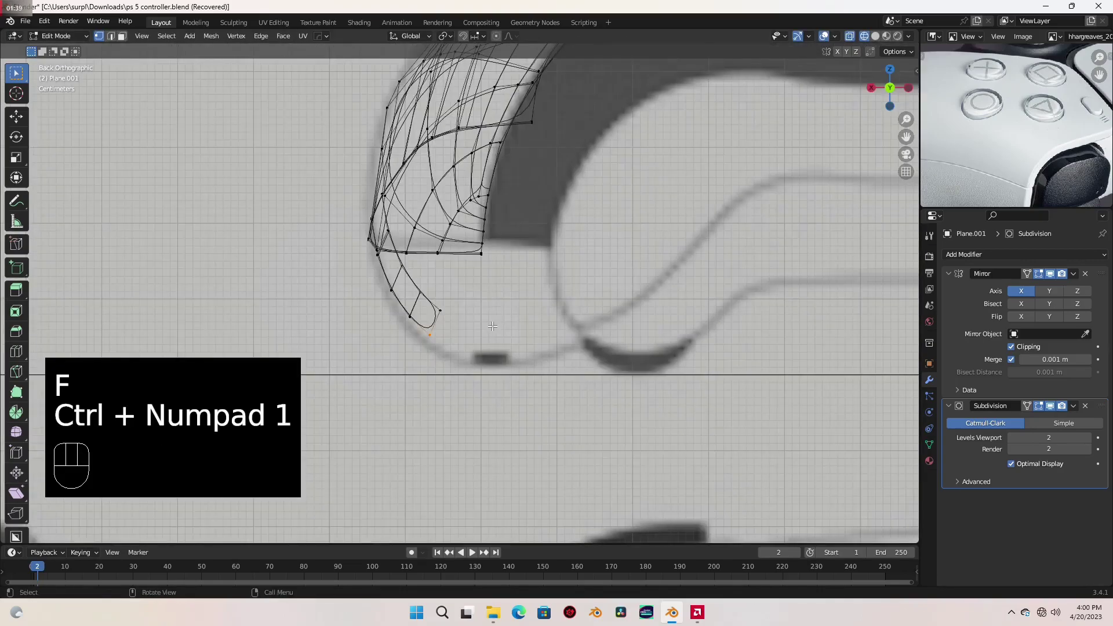
pyautogui.press('KP_3')
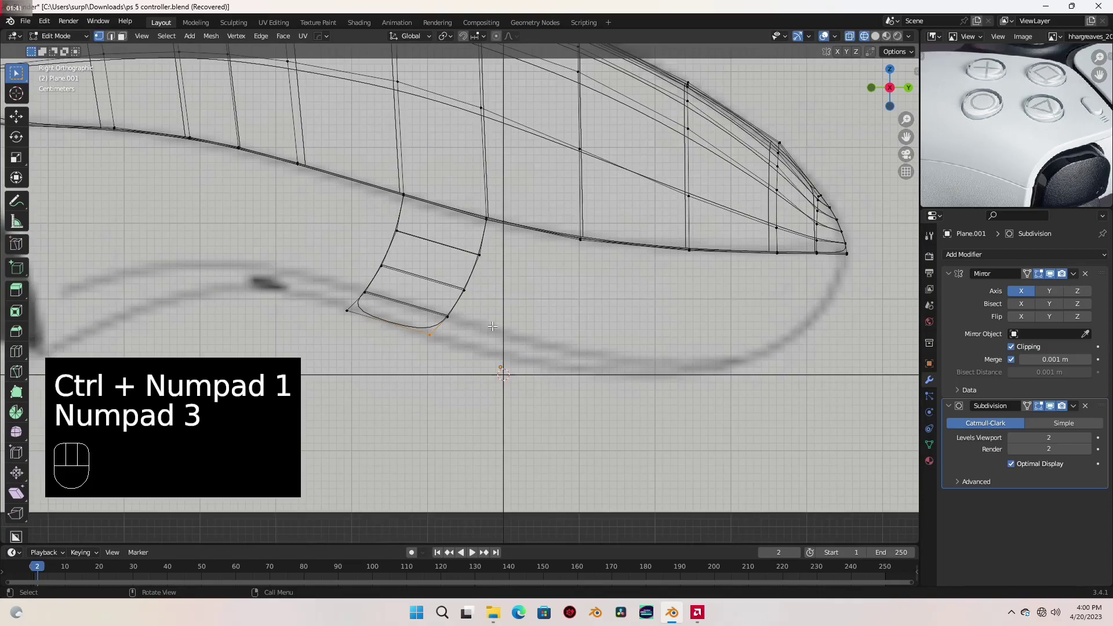
pyautogui.keyDown('shift'); pyautogui.moveTo(496, 322); pyautogui.dragTo(466, 318, button='middle'); pyautogui.keyUp('shift')
pyautogui.keyDown('shift'); pyautogui.moveTo(507, 276); pyautogui.dragTo(447, 331, button='middle'); pyautogui.keyUp('shift')
pyautogui.scroll(1, 468, 328)
pyautogui.scroll(1, 447, 332)
# Fill a new quad at the strip's corner and shift its vertex along X in back view.
pyautogui.scroll(-1, 403, 282)
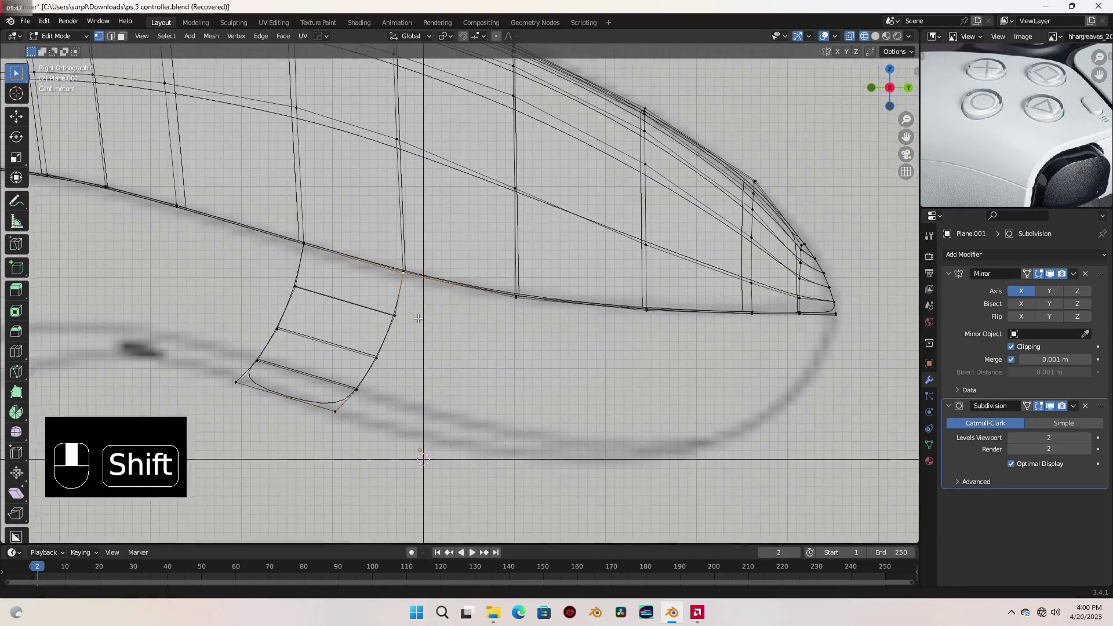
pyautogui.keyDown('shift'); pyautogui.moveTo(405, 284); pyautogui.dragTo(387, 274, button='middle'); pyautogui.keyUp('shift')
pyautogui.press('f')
pyautogui.scroll(-2, 486, 325)
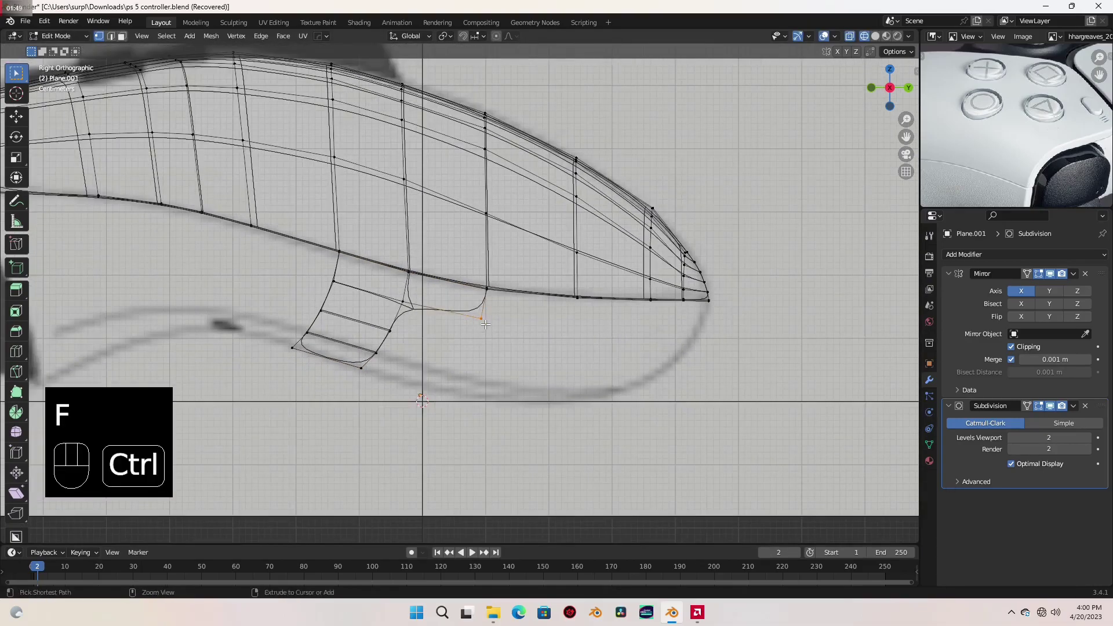
pyautogui.press('ctrl+KP_1')
pyautogui.scroll(2, 465, 281)
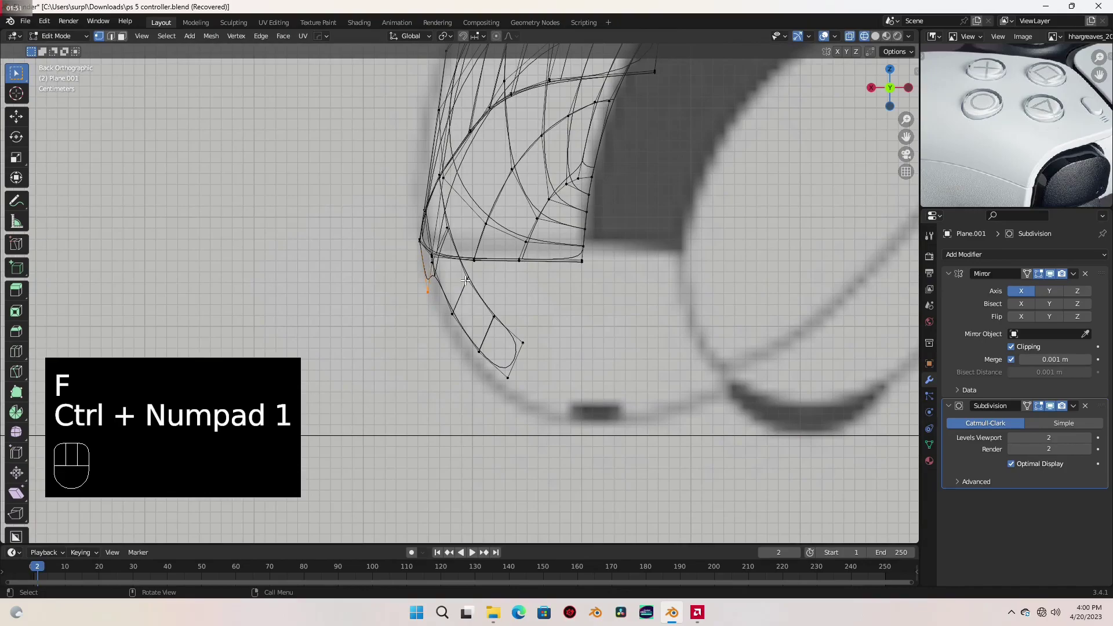
pyautogui.press('g')
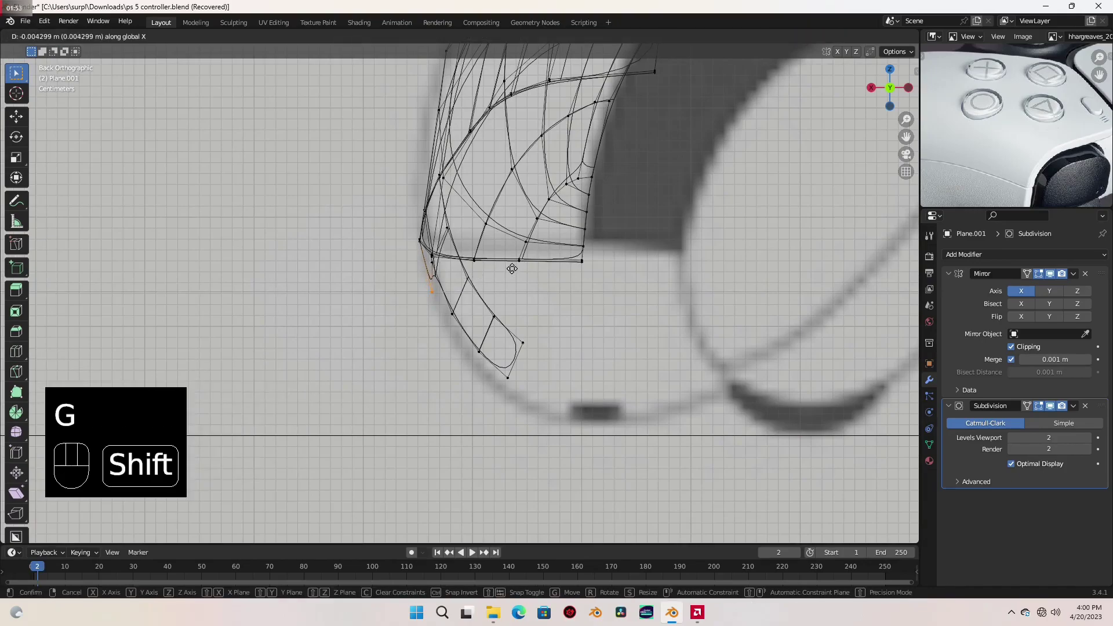
pyautogui.click(512, 268)
pyautogui.press('KP_3')
pyautogui.keyDown('shift'); pyautogui.moveTo(348, 267); pyautogui.dragTo(407, 275, button='middle'); pyautogui.keyUp('shift')
# Fill a face to the shell's lower-edge vertex and nudge it along X to the reference width.
pyautogui.click(386, 262)
pyautogui.press('f')
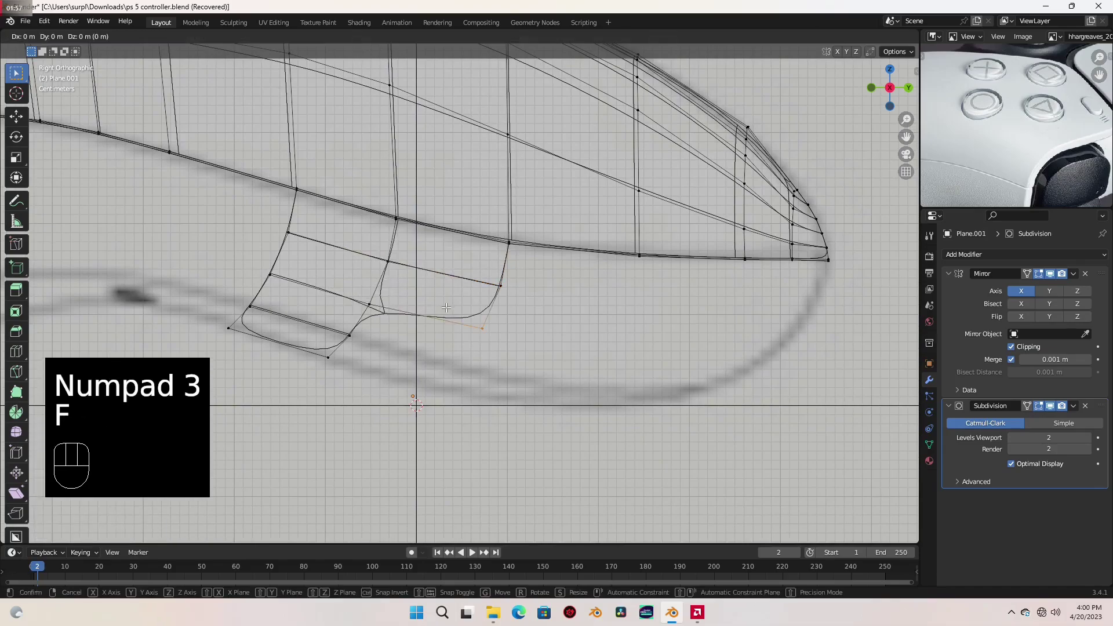
pyautogui.press('ctrl+KP_1')
pyautogui.keyDown('shift'); pyautogui.moveTo(497, 320); pyautogui.dragTo(447, 290, button='middle'); pyautogui.keyUp('shift')
pyautogui.press('g')
pyautogui.press('x')
pyautogui.press('shift')
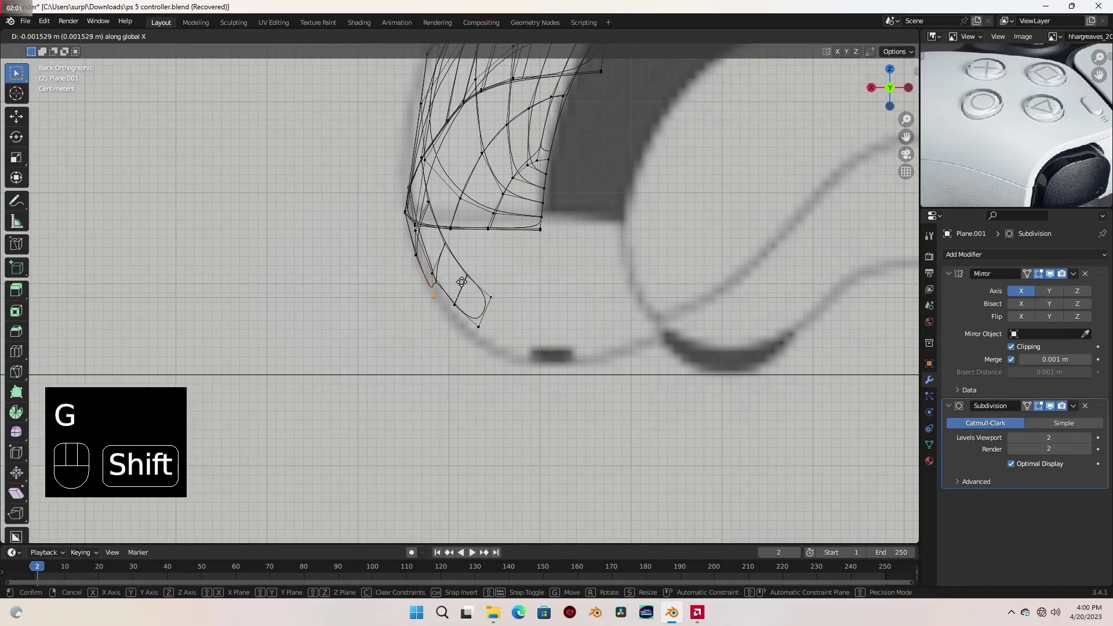
pyautogui.click(479, 269)
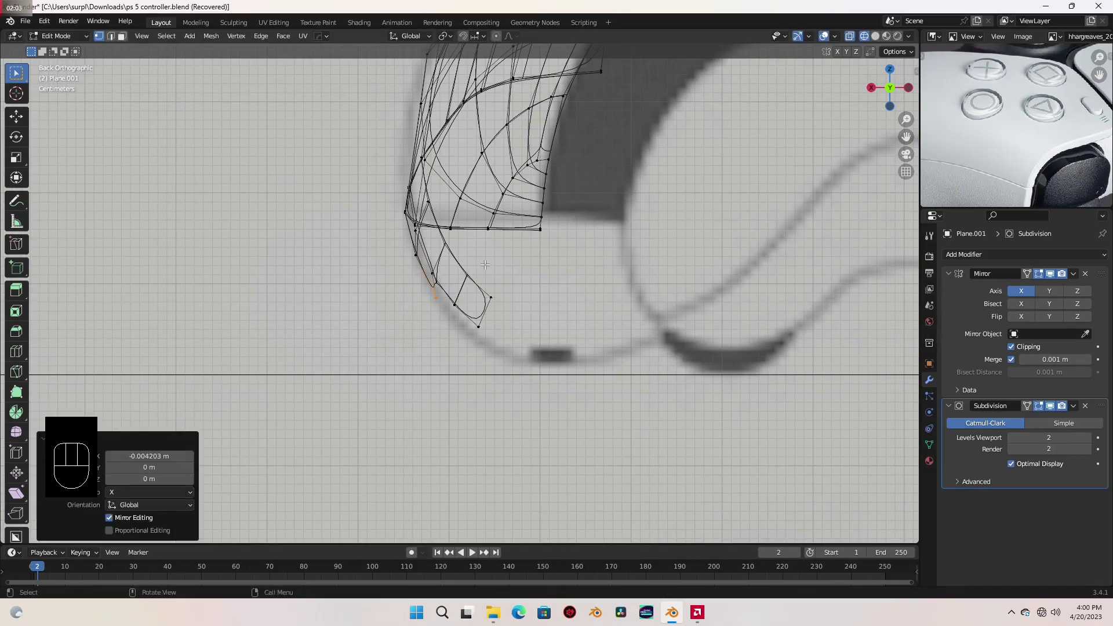
pyautogui.press('KP_3')
# Fill the next face forward from the strip edge and align its new vertex along X.
pyautogui.click(325, 277)
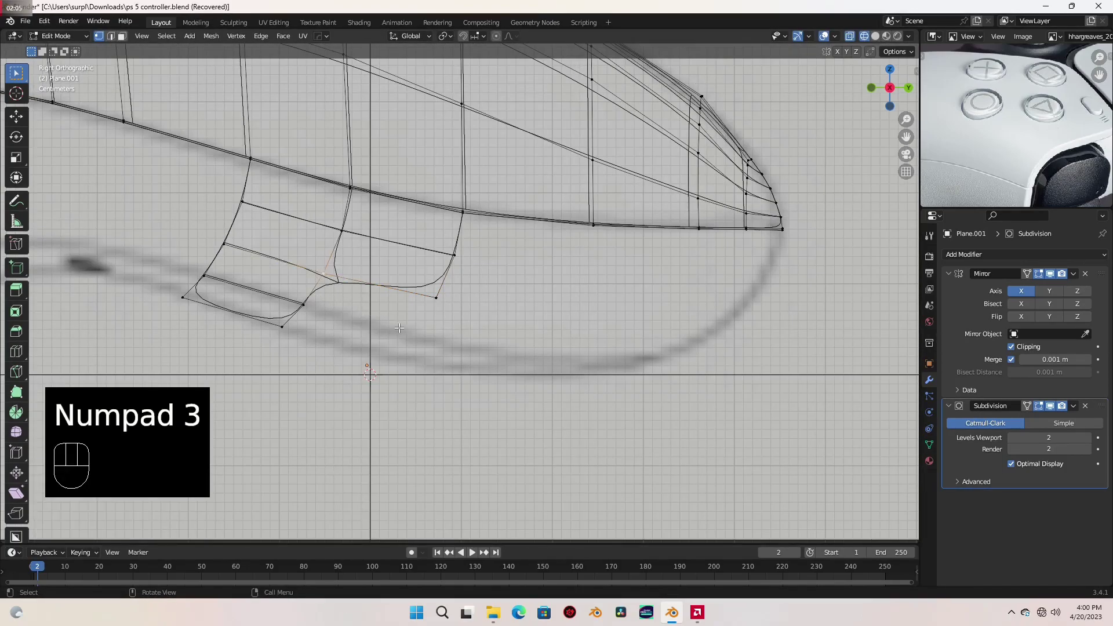
pyautogui.press('f')
pyautogui.press('ctrl+KP_1')
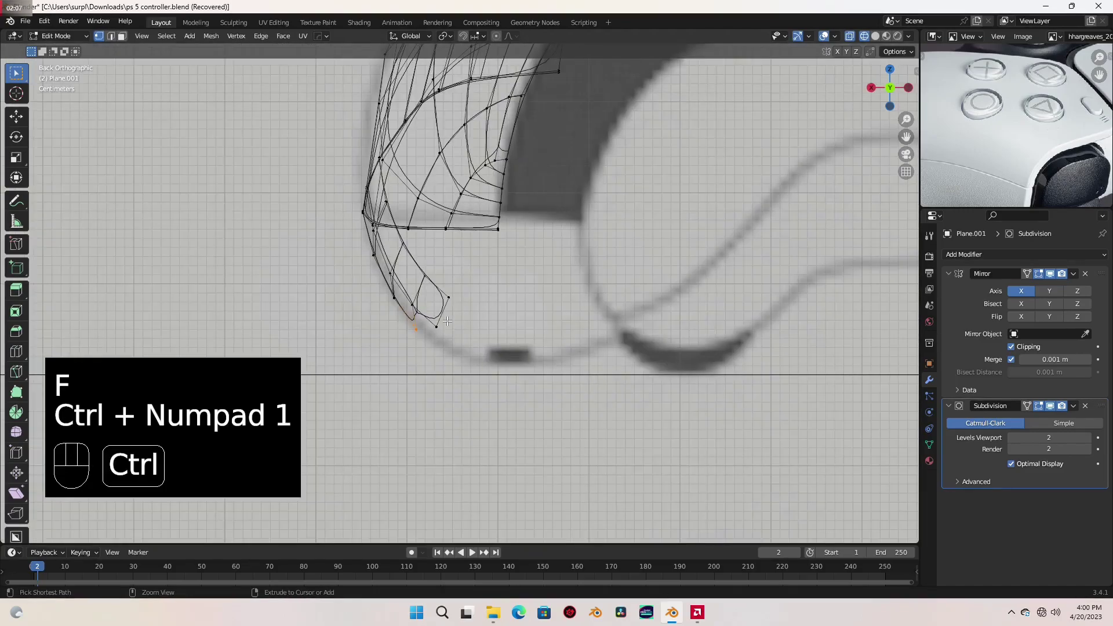
pyautogui.press('g')
pyautogui.press('x')
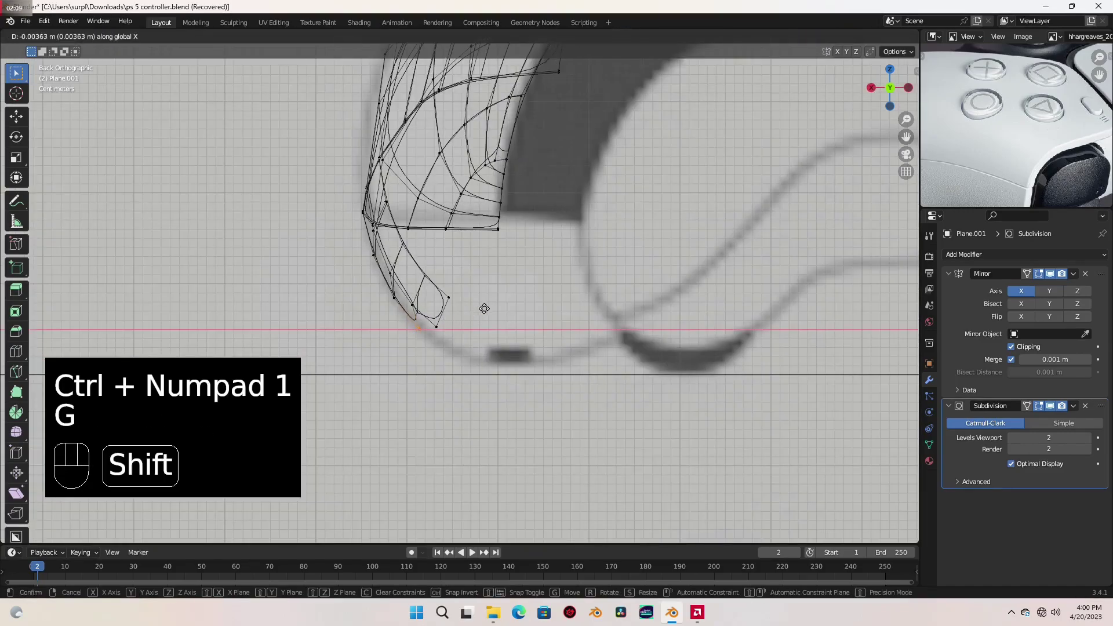
pyautogui.click(482, 311)
pyautogui.press('KP_3')
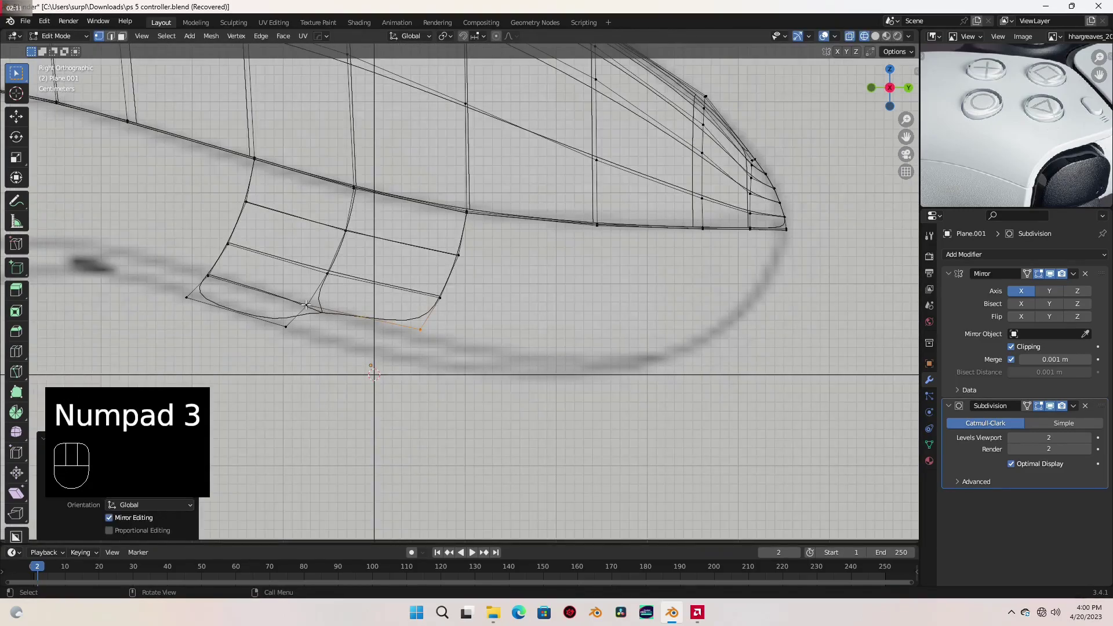
# Fill a face to another lower-edge vertex, shift it along X, and select the next lower-edge vertex.
pyautogui.keyDown('shift'); pyautogui.click(306, 305); pyautogui.keyUp('shift')
pyautogui.press('f')
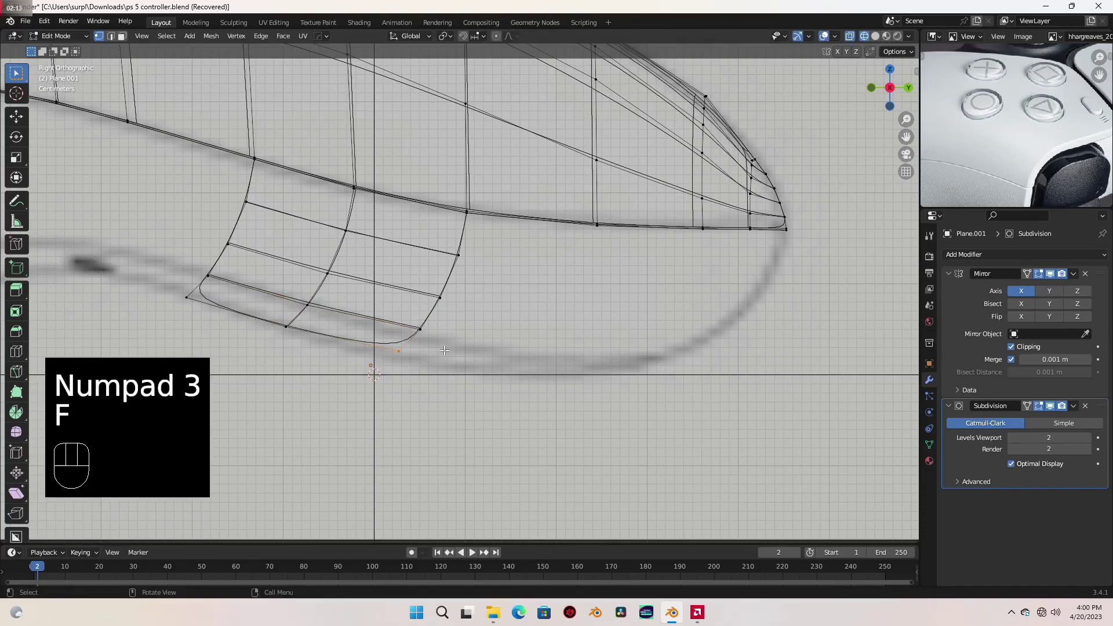
pyautogui.press('ctrl+KP_1')
pyautogui.press('g')
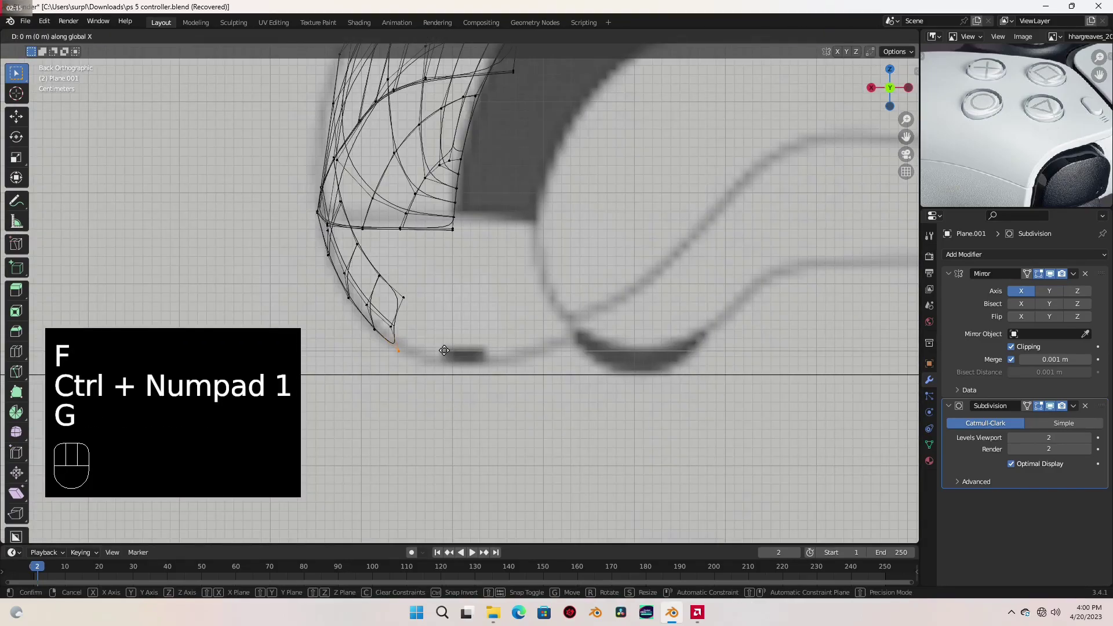
pyautogui.click(480, 342)
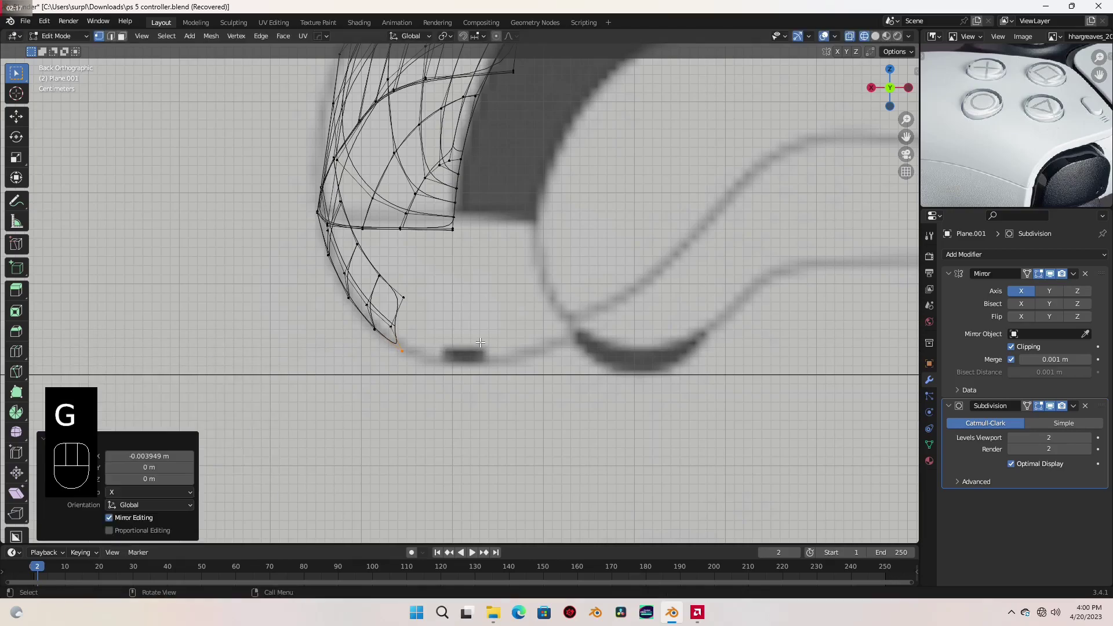
pyautogui.press('KP_3')
pyautogui.keyDown('shift'); pyautogui.moveTo(484, 315); pyautogui.dragTo(419, 331, button='middle'); pyautogui.keyUp('shift')
pyautogui.click(381, 334)
# Fill a new face at the strip's lower corner and slide its vertex into place.
pyautogui.press('f')
pyautogui.rightClick(458, 355)
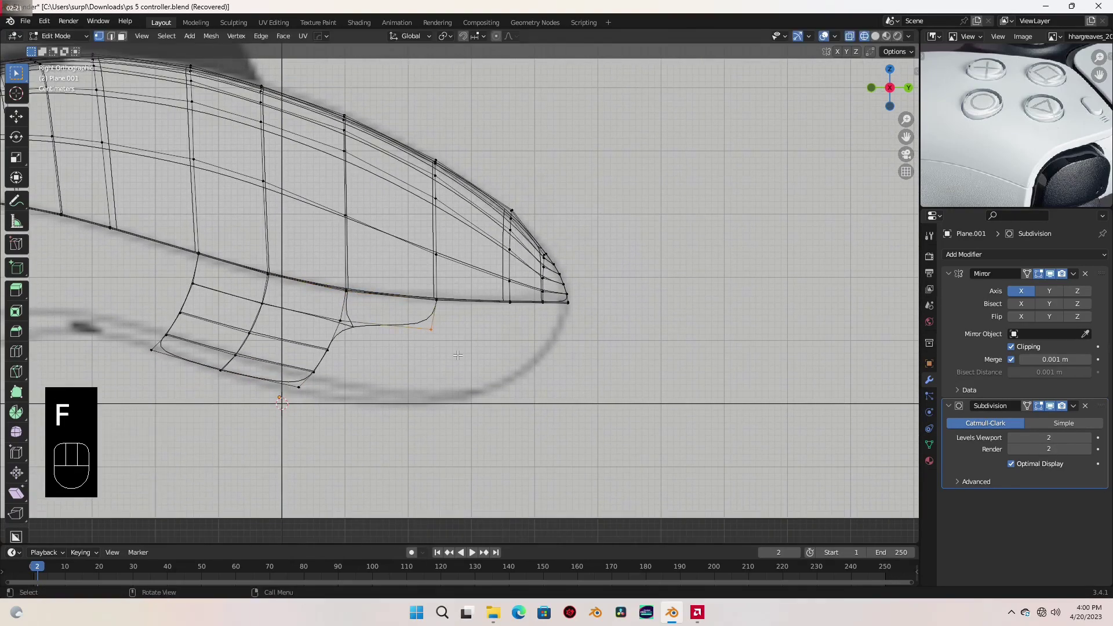
pyautogui.press('ctrl+KP_1')
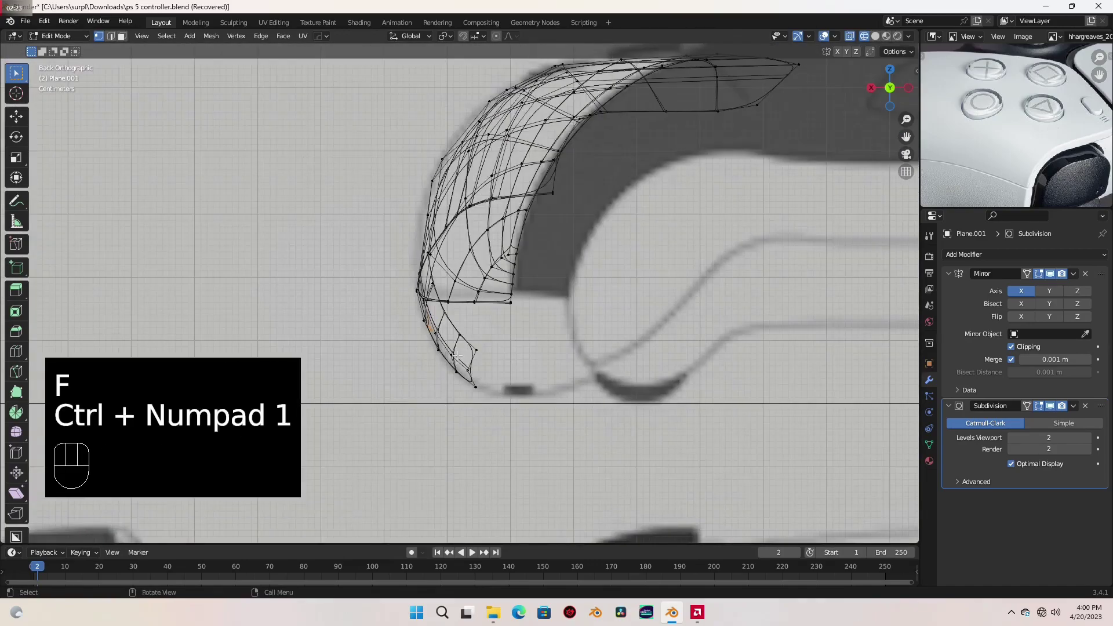
pyautogui.press('KP_3')
pyautogui.scroll(2, 458, 355)
pyautogui.keyDown('shift'); pyautogui.moveTo(458, 355); pyautogui.dragTo(578, 325, button='middle'); pyautogui.keyUp('shift')
pyautogui.press('g')
pyautogui.press('g')
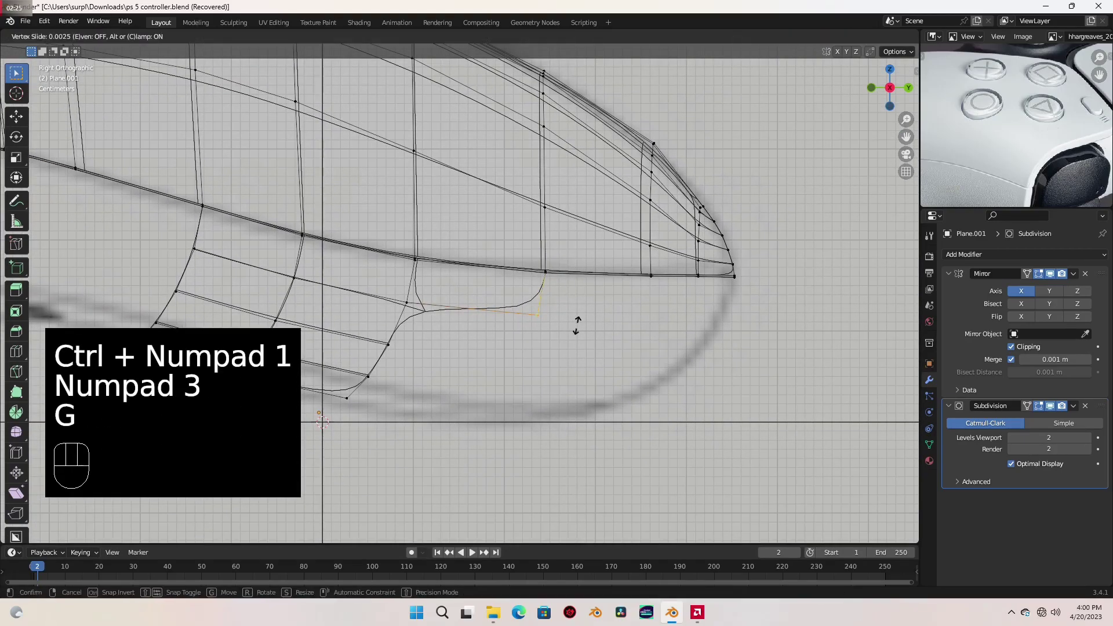
pyautogui.click(525, 313)
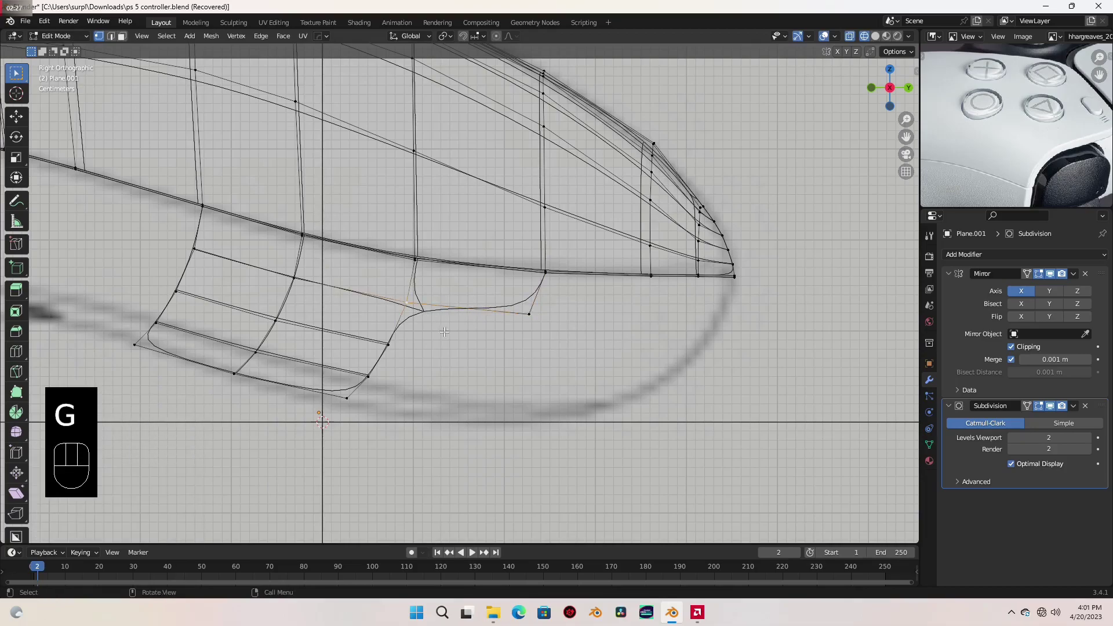
# Fill the next face and shift its vertex along X to match the back reference.
pyautogui.press('f')
pyautogui.press('ctrl+KP_1')
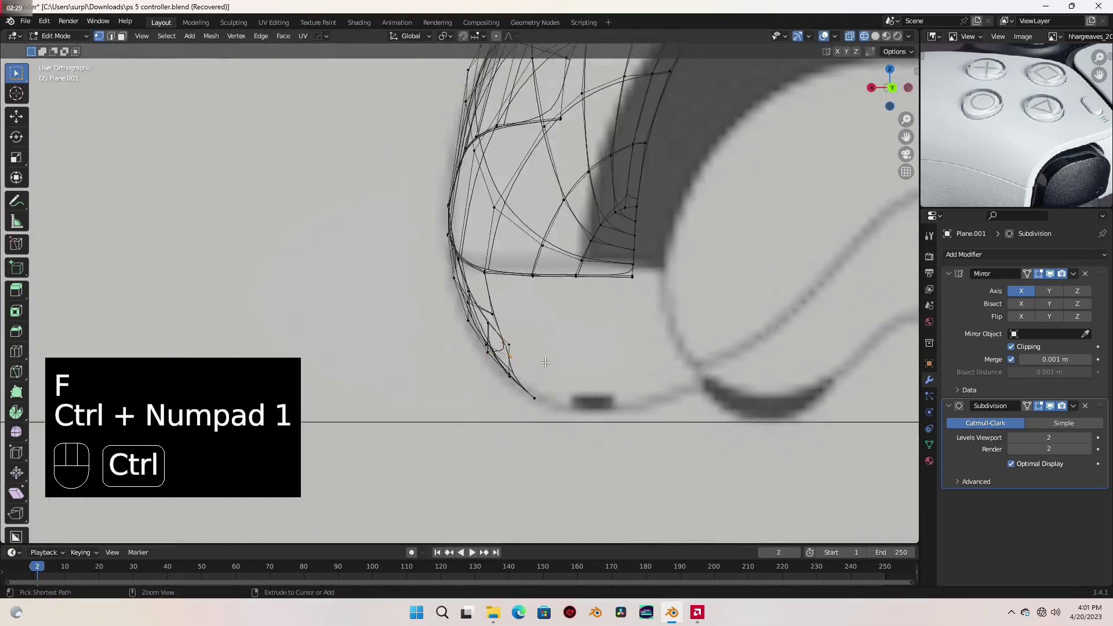
pyautogui.keyDown('shift'); pyautogui.moveTo(545, 363); pyautogui.dragTo(507, 336, button='middle'); pyautogui.keyUp('shift')
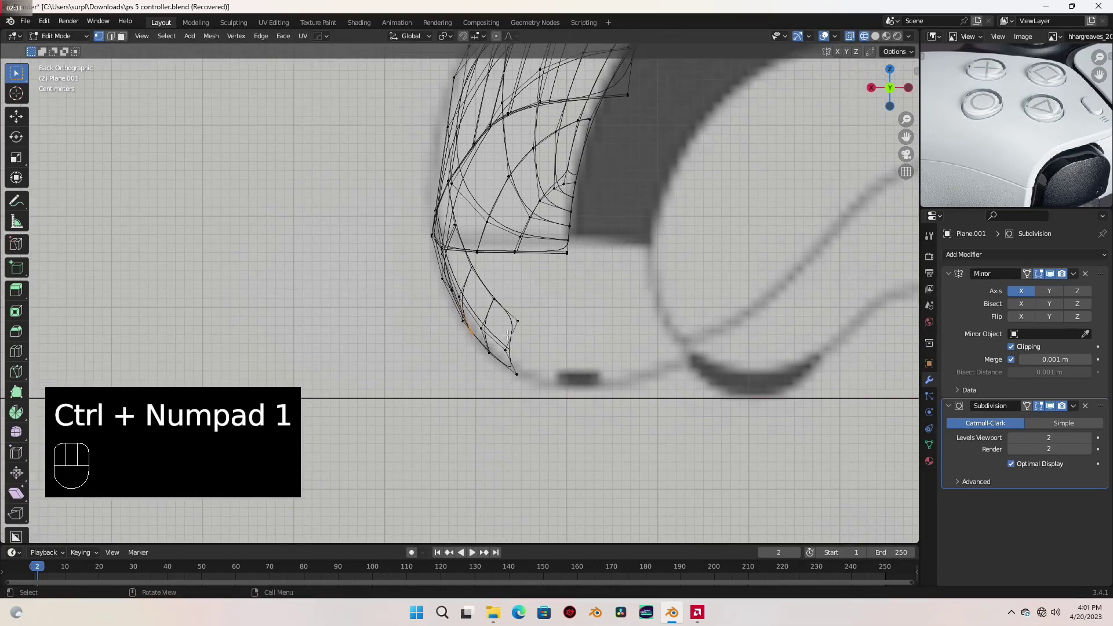
pyautogui.press('g')
pyautogui.press('x')
pyautogui.press('shift')
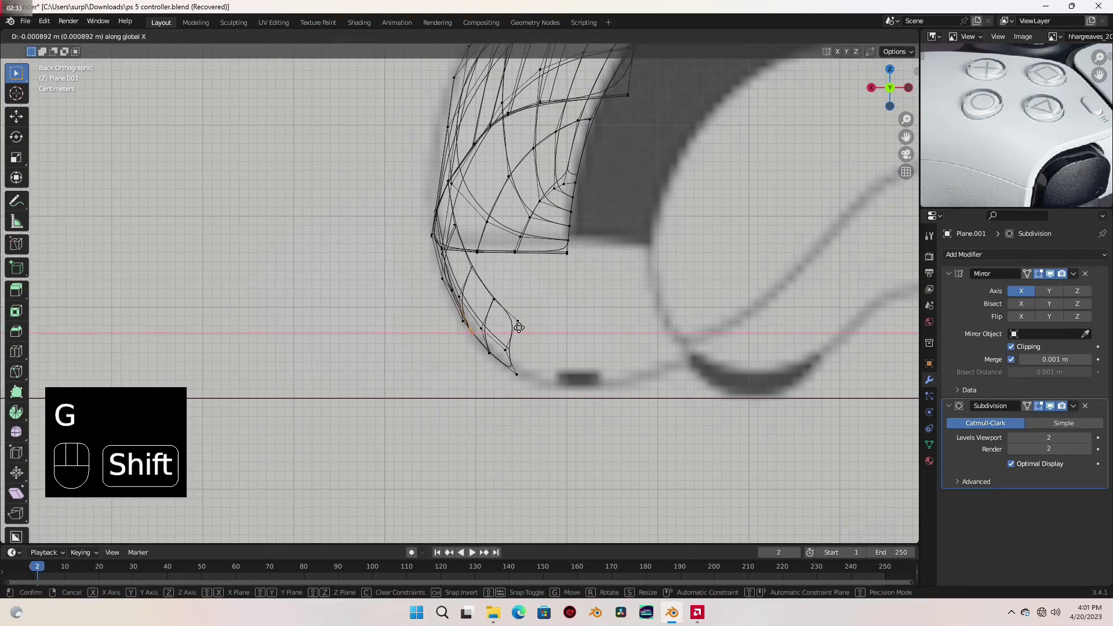
pyautogui.click(519, 328)
pyautogui.press('KP_3')
# Slide the vertex along its edge in side view, then fine-adjust it in the back view.
pyautogui.press('g')
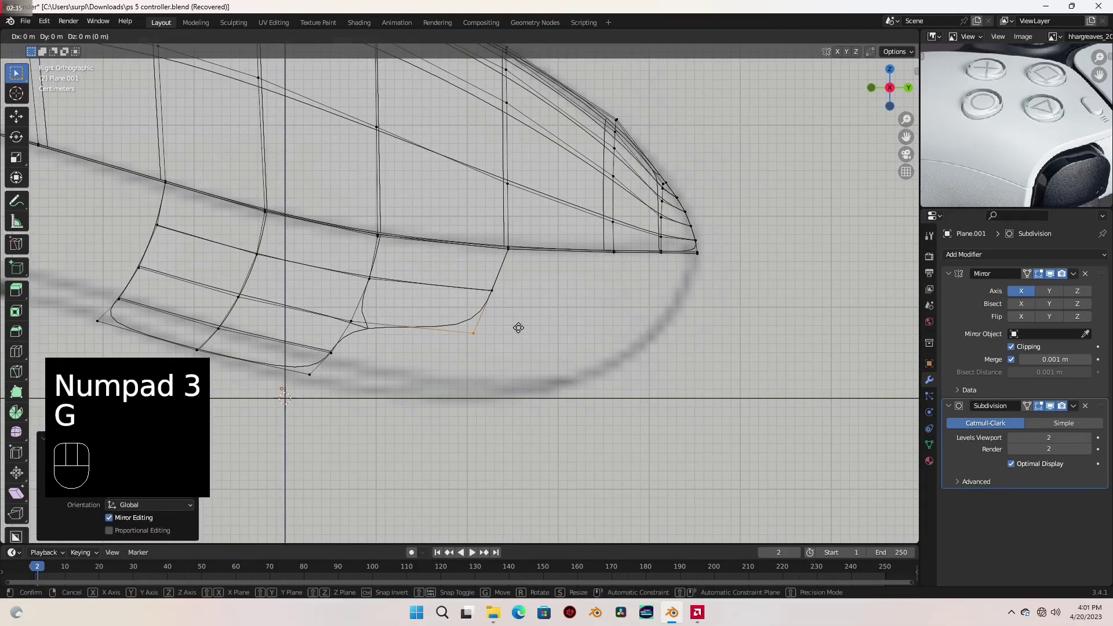
pyautogui.press('g')
pyautogui.press('shift')
pyautogui.press('f')
pyautogui.click(432, 362)
pyautogui.press('ctrl+KP_1')
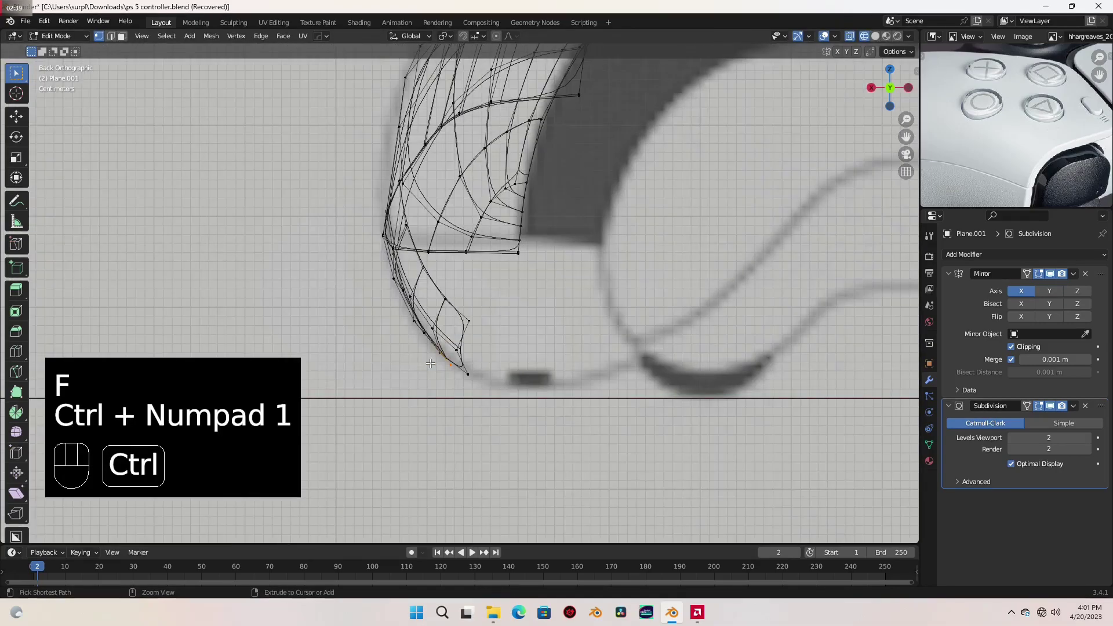
pyautogui.press('g')
pyautogui.press('shift')
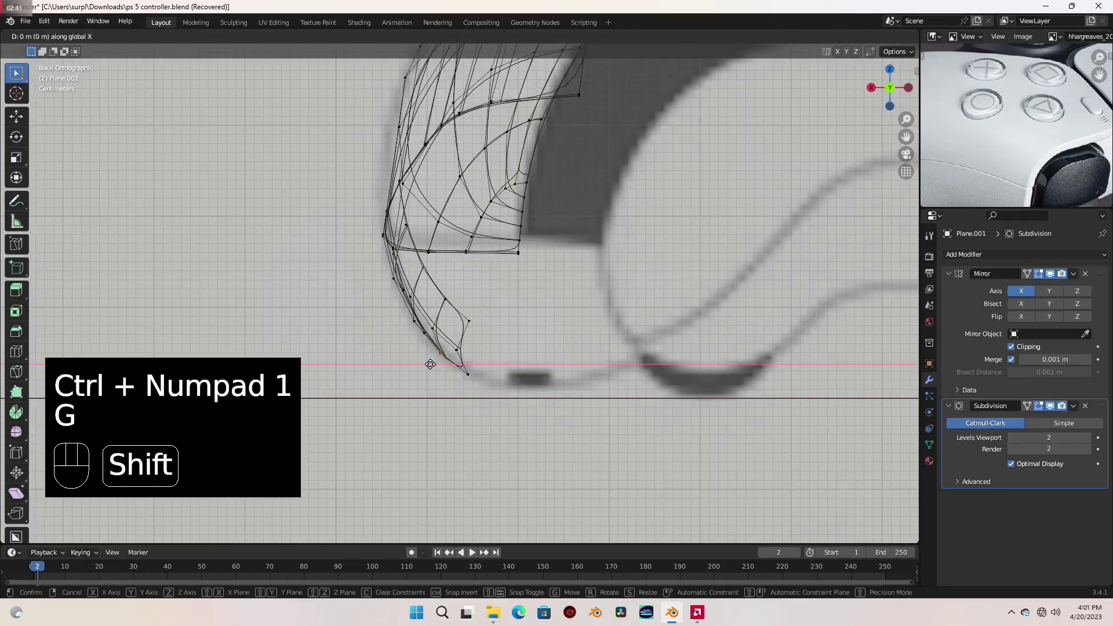
pyautogui.click(456, 352)
pyautogui.press('KP_3')
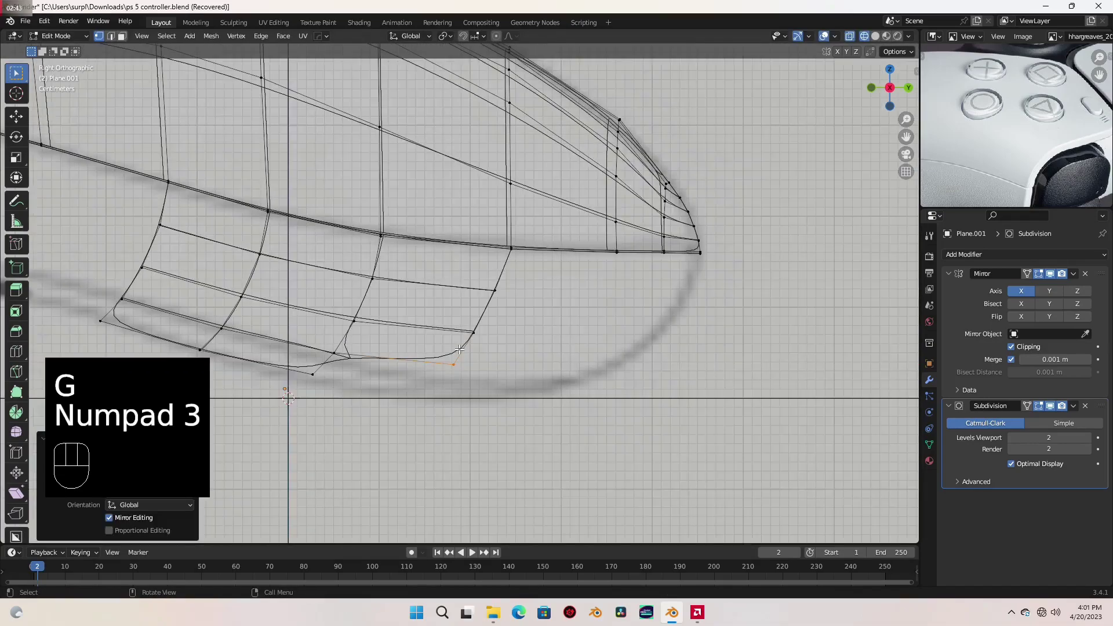
# Connect another edge vertex and move it along X to fit the reference outline.
pyautogui.keyDown('shift'); pyautogui.click(331, 349); pyautogui.keyUp('shift')
pyautogui.press('f')
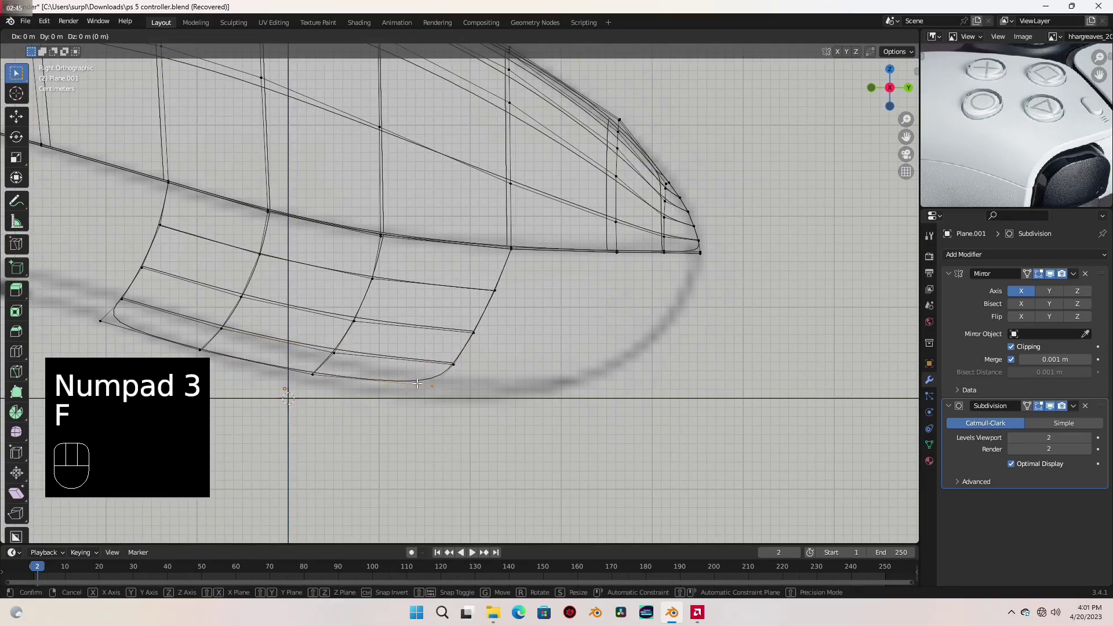
pyautogui.press('ctrl+KP_1')
pyautogui.press('g')
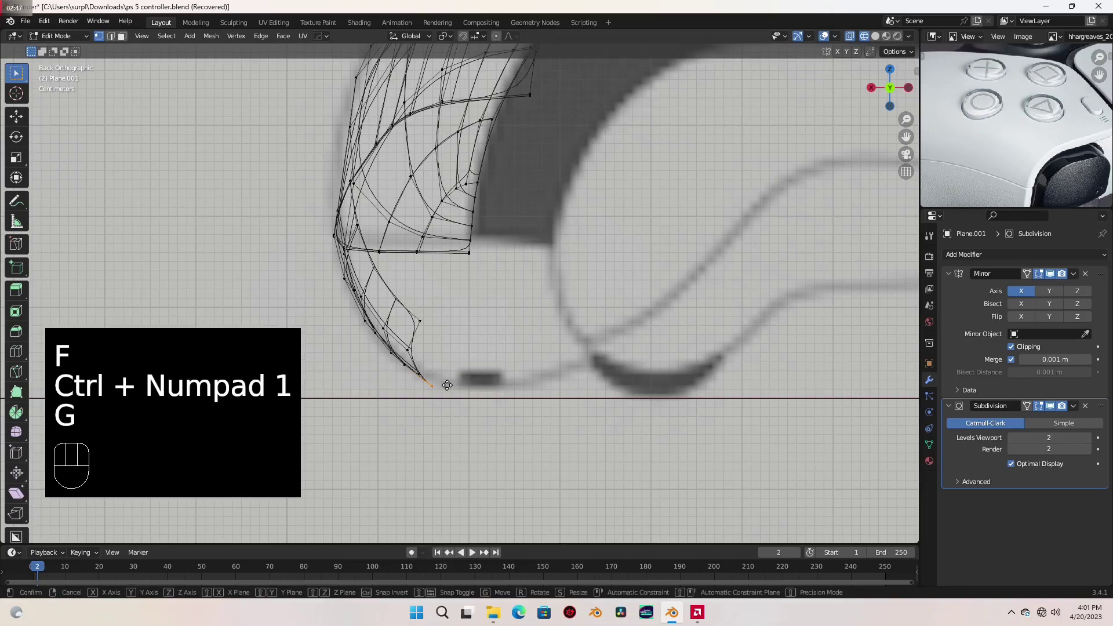
pyautogui.press('x')
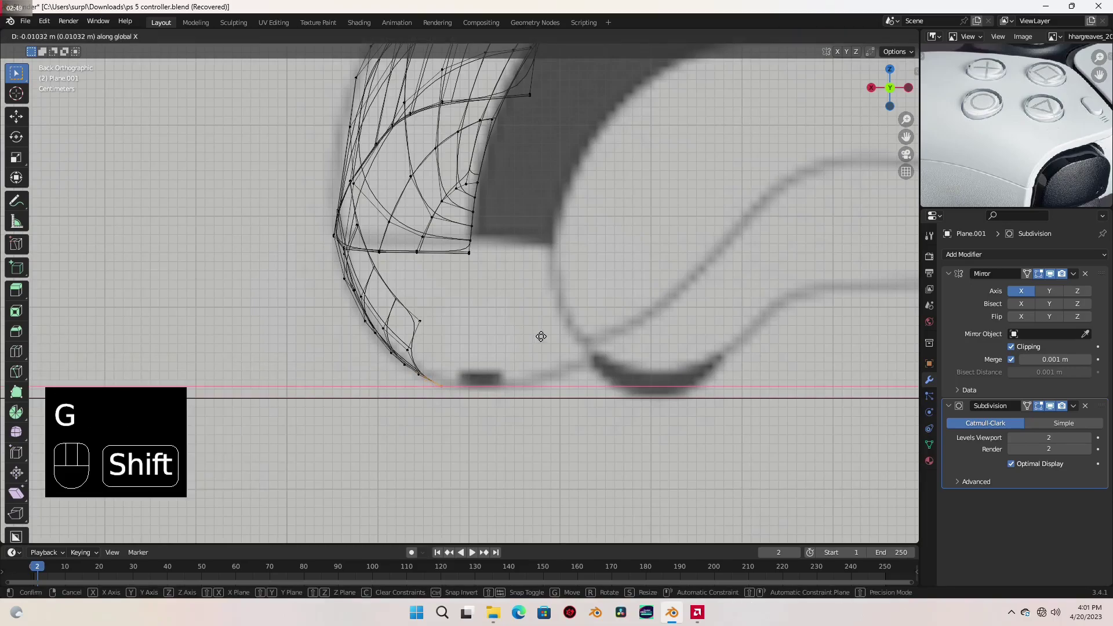
pyautogui.click(514, 338)
pyautogui.press('KP_3')
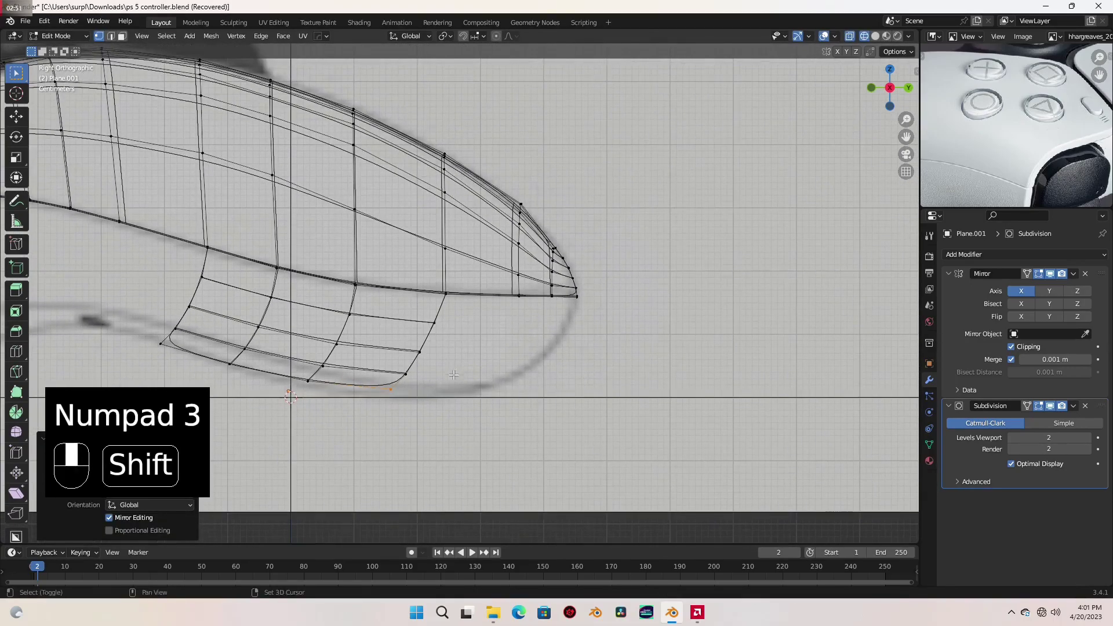
# Connect the selected lower-edge vertex with a new edge and slide it into place.
pyautogui.keyDown('shift'); pyautogui.moveTo(494, 341); pyautogui.dragTo(445, 350, button='middle'); pyautogui.keyUp('shift')
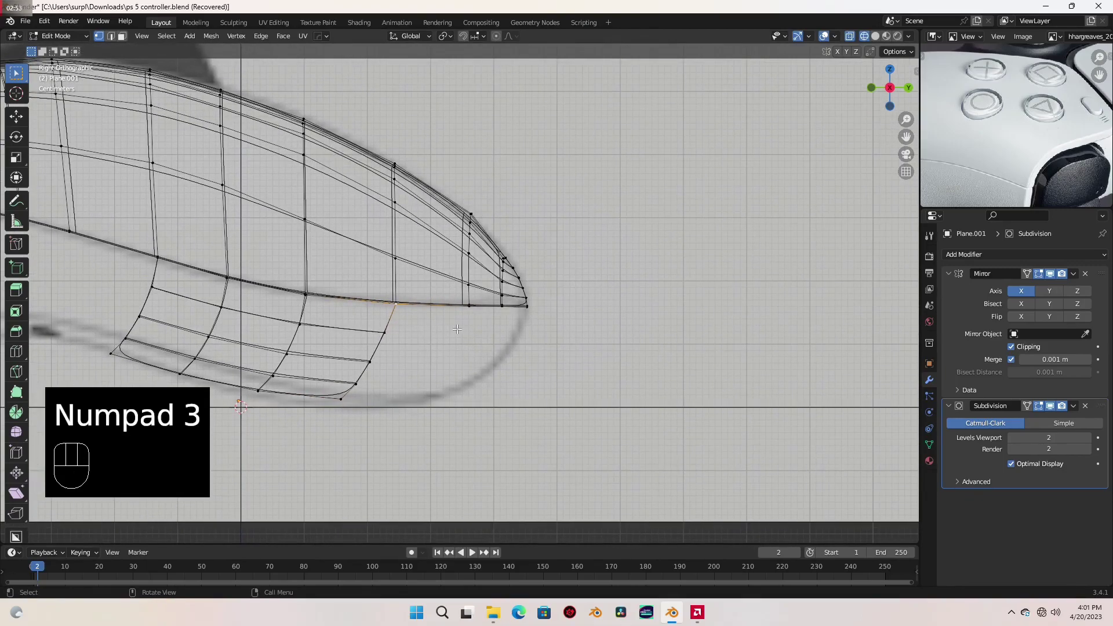
pyautogui.press('f')
pyautogui.press('g')
pyautogui.press('g')
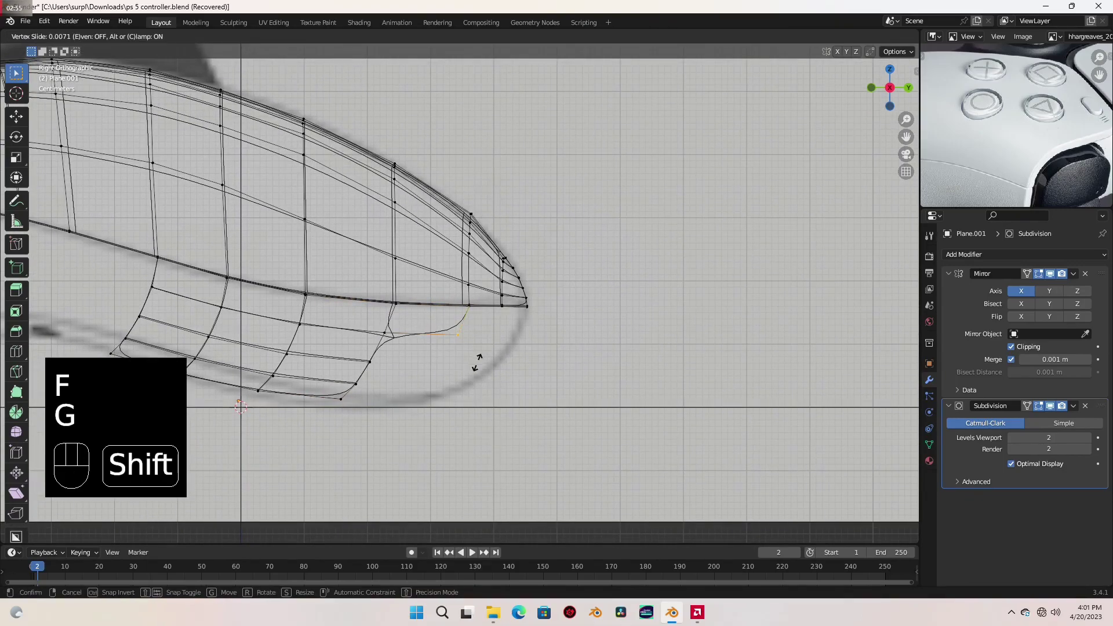
pyautogui.click(454, 356)
pyautogui.press('ctrl+KP_1')
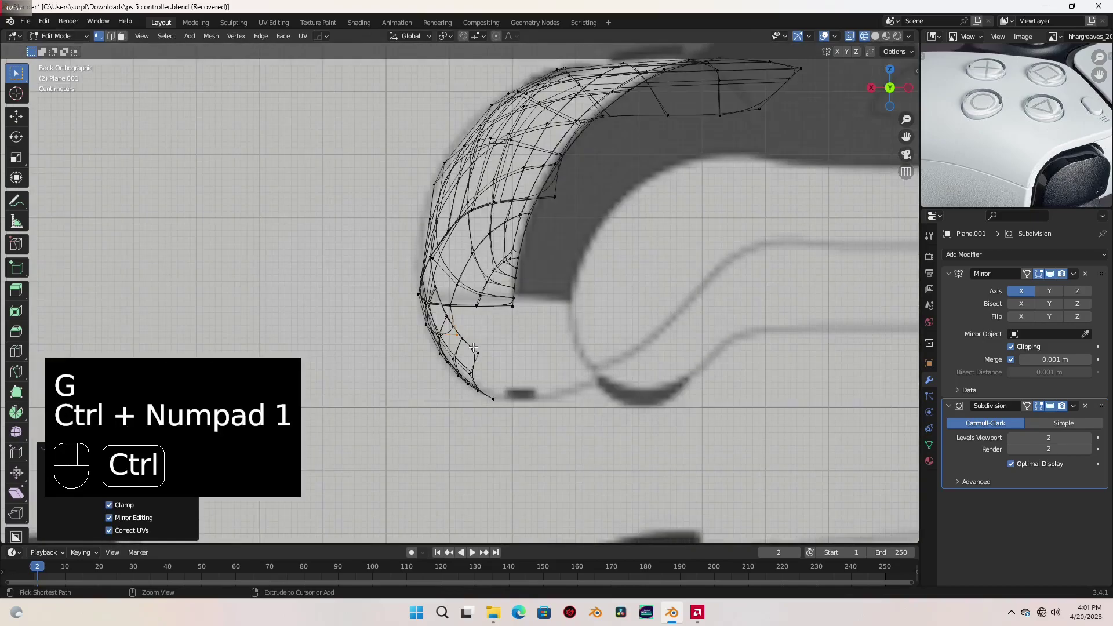
pyautogui.press('KP_3')
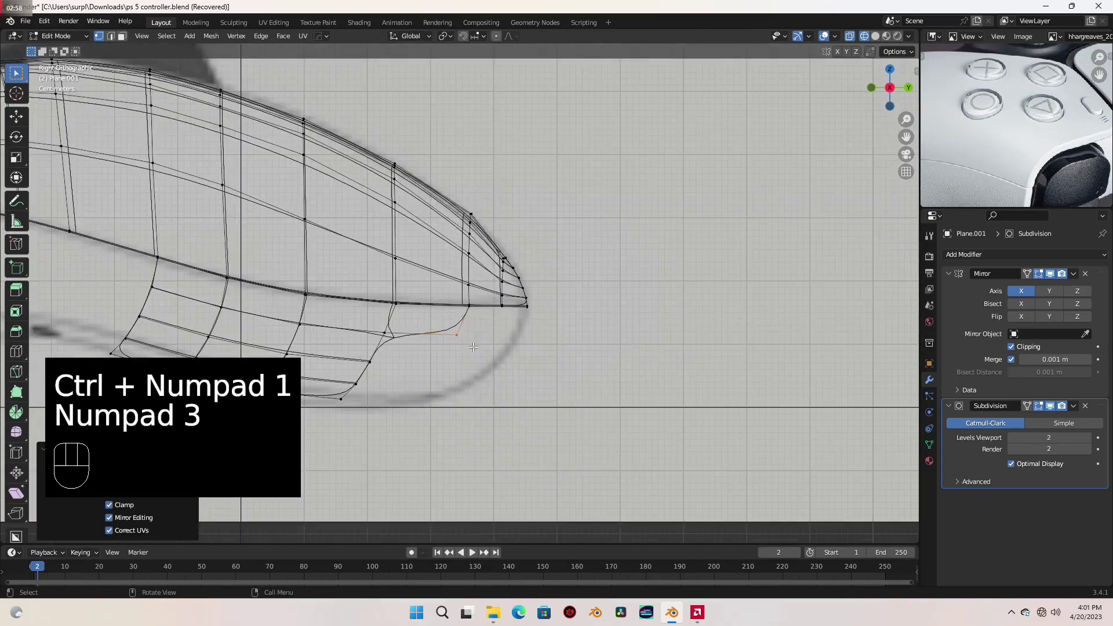
# Join the next two vertices along the lower edge with new edges, checking from the back.
pyautogui.click(383, 330)
pyautogui.keyDown('shift'); pyautogui.moveTo(425, 353); pyautogui.dragTo(419, 293, button='middle'); pyautogui.keyUp('shift')
pyautogui.press('f')
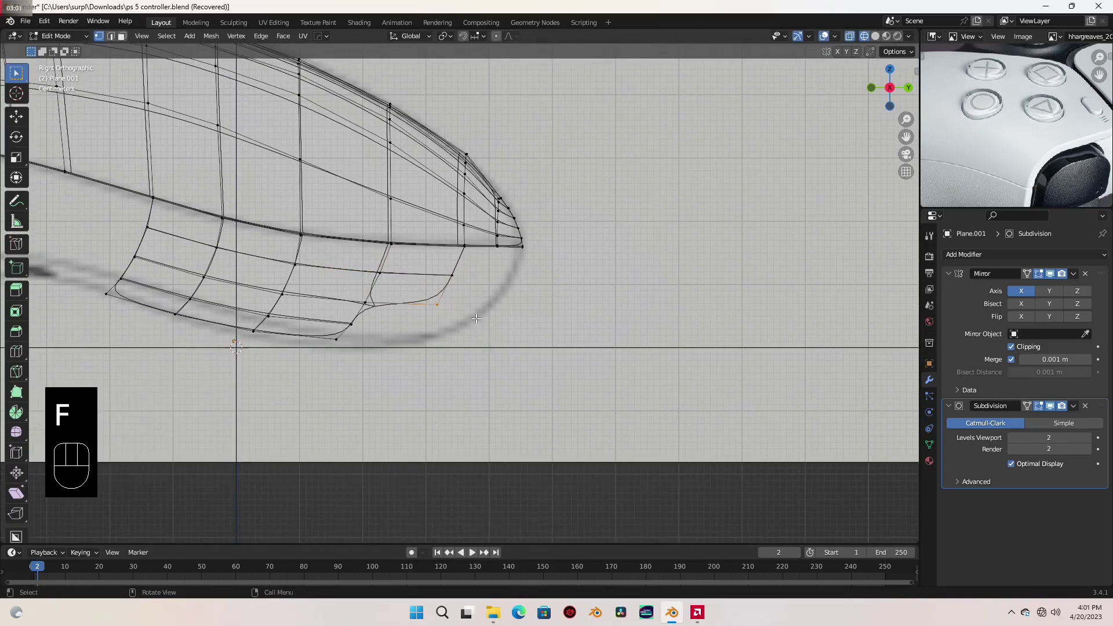
pyautogui.press('ctrl+KP_1')
pyautogui.press('KP_3')
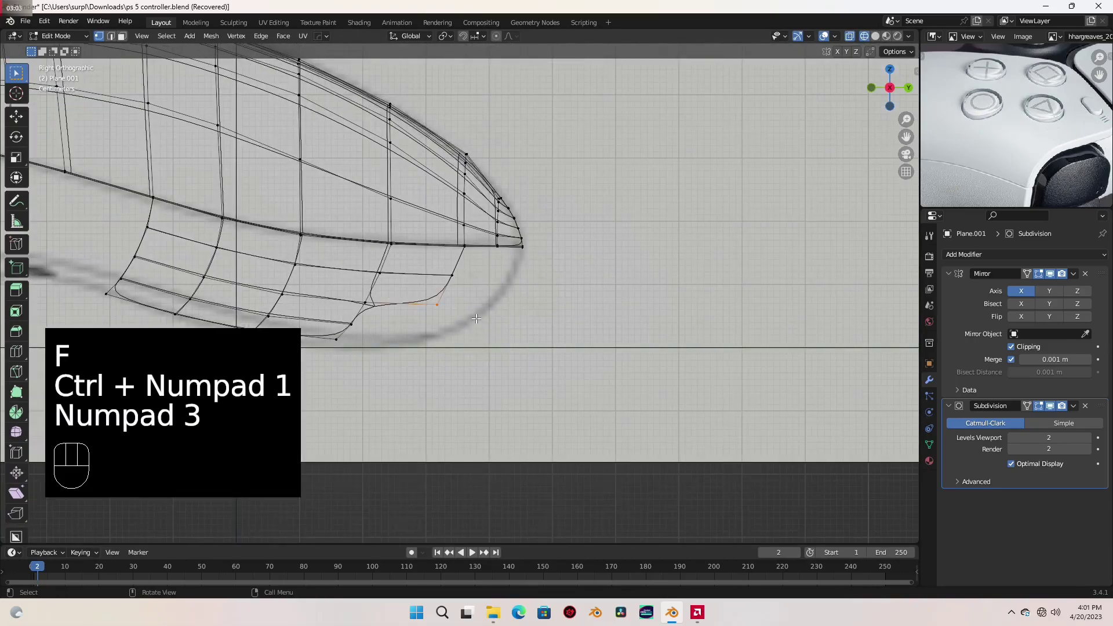
pyautogui.click(364, 306)
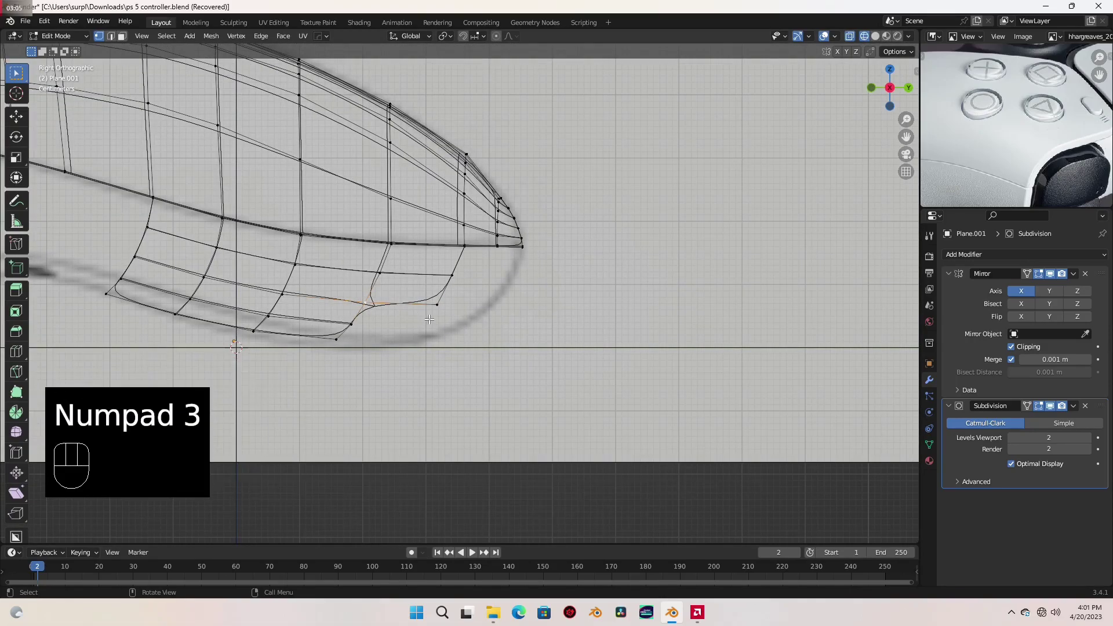
pyautogui.press('f')
pyautogui.press('ctrl+KP_1')
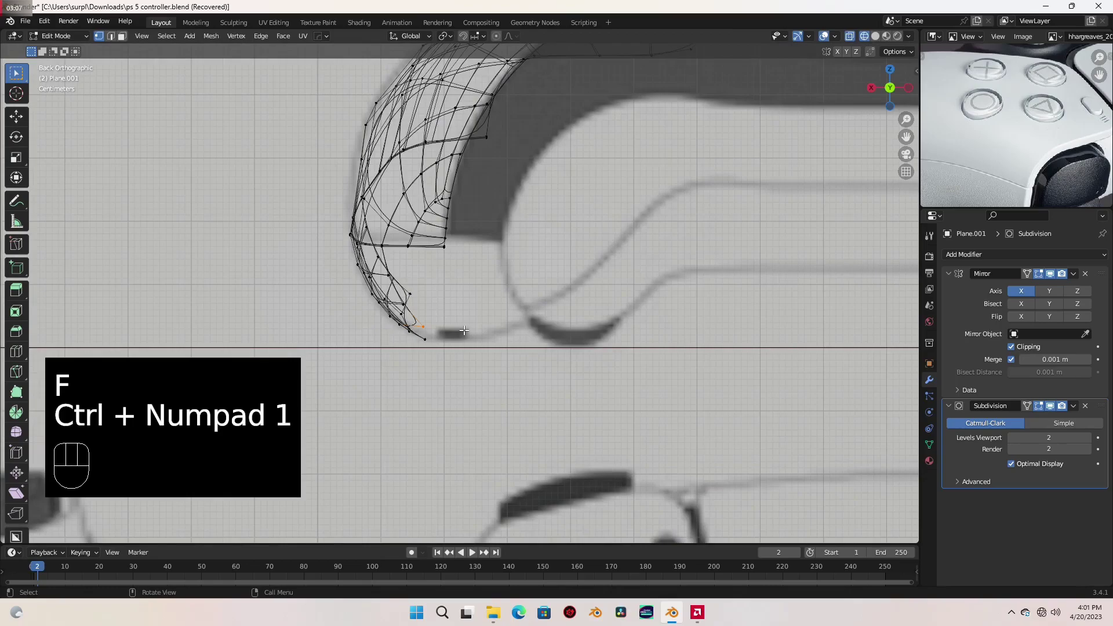
pyautogui.press('KP_3')
# Connect the selected bottom vertices and slide the new vertex along its edge.
pyautogui.keyDown('shift'); pyautogui.moveTo(464, 331); pyautogui.dragTo(479, 313, button='middle'); pyautogui.keyUp('shift')
pyautogui.press('f')
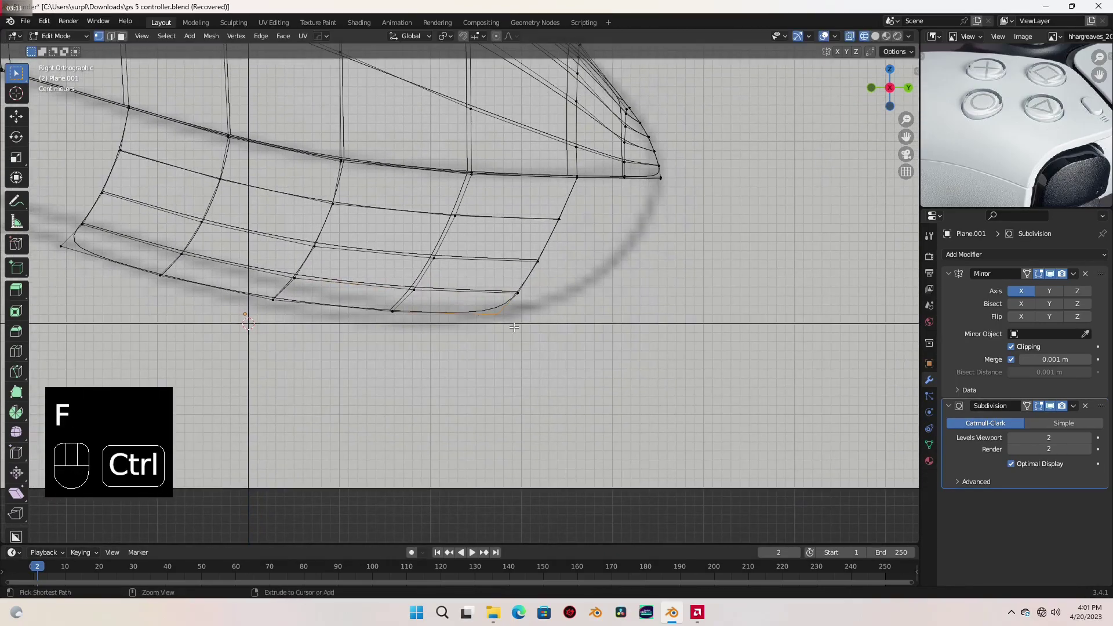
pyautogui.press('ctrl+KP_1')
pyautogui.press('KP_3')
pyautogui.keyDown('shift'); pyautogui.moveTo(514, 328); pyautogui.dragTo(630, 313, button='middle'); pyautogui.keyUp('shift')
pyautogui.press('g')
pyautogui.press('g')
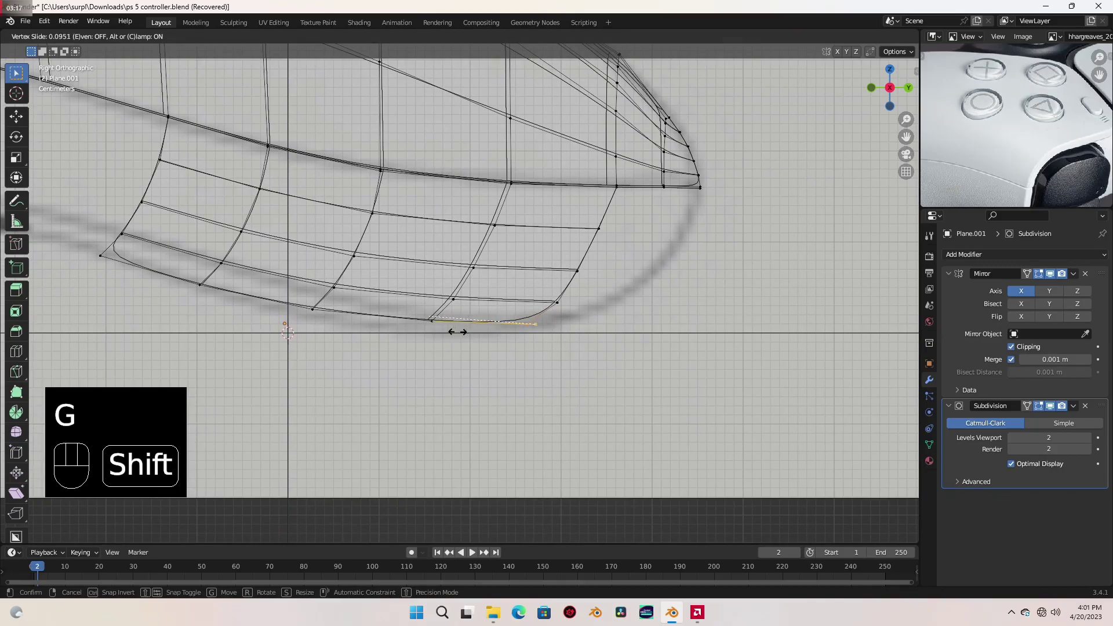
pyautogui.click(459, 331)
# Slide two more bottom-edge vertices along their edges to follow the reference curve.
pyautogui.click(578, 298)
pyautogui.press('g')
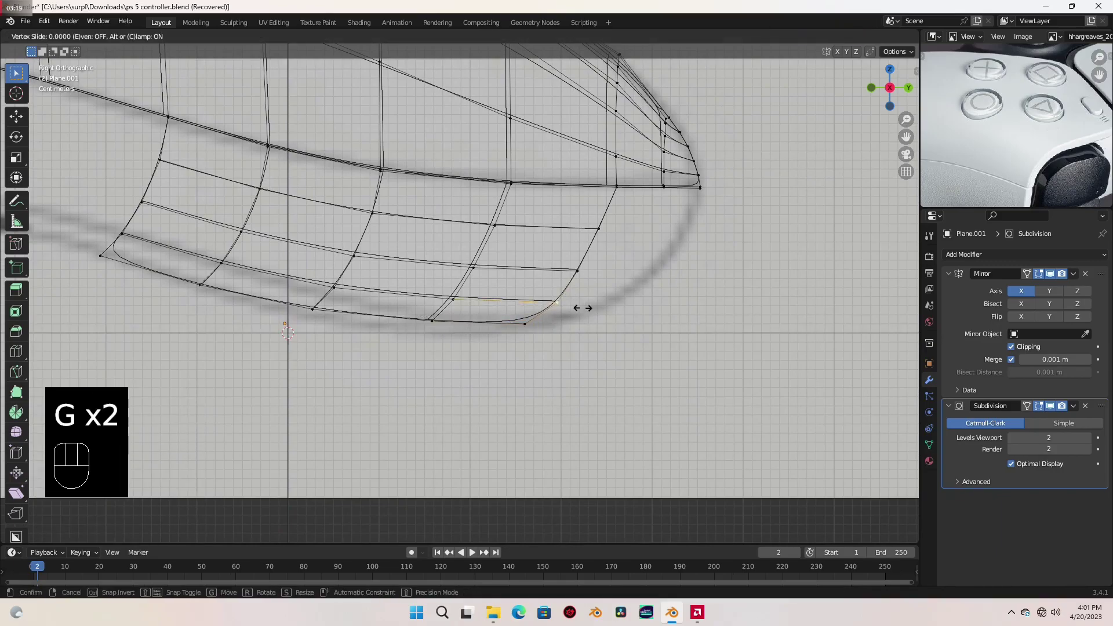
pyautogui.click(492, 312)
pyautogui.click(581, 288)
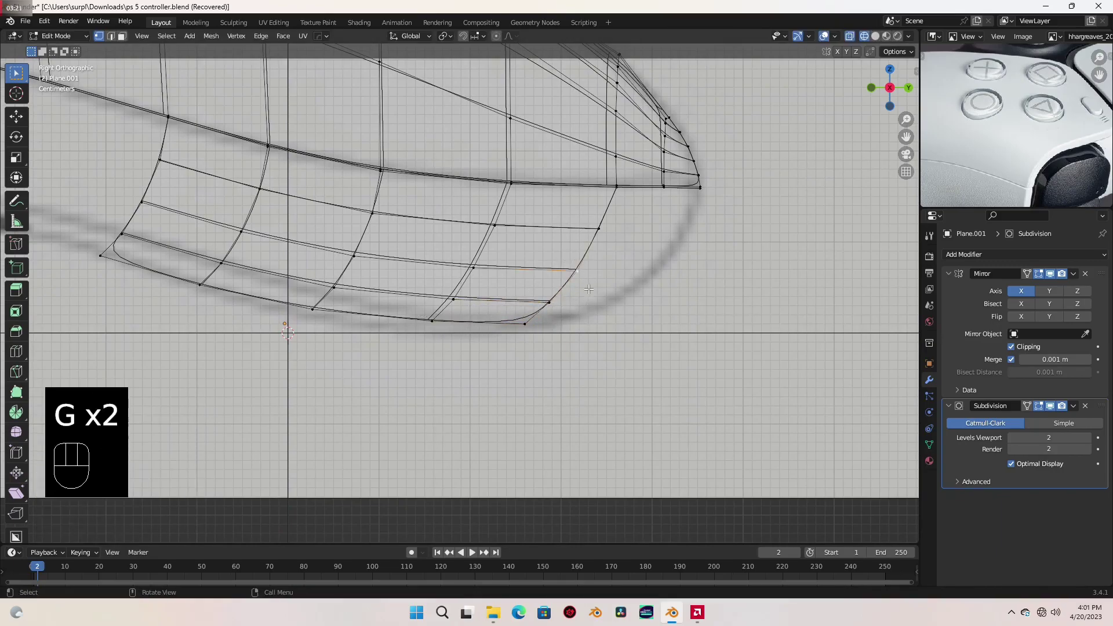
pyautogui.press('g')
pyautogui.press('g')
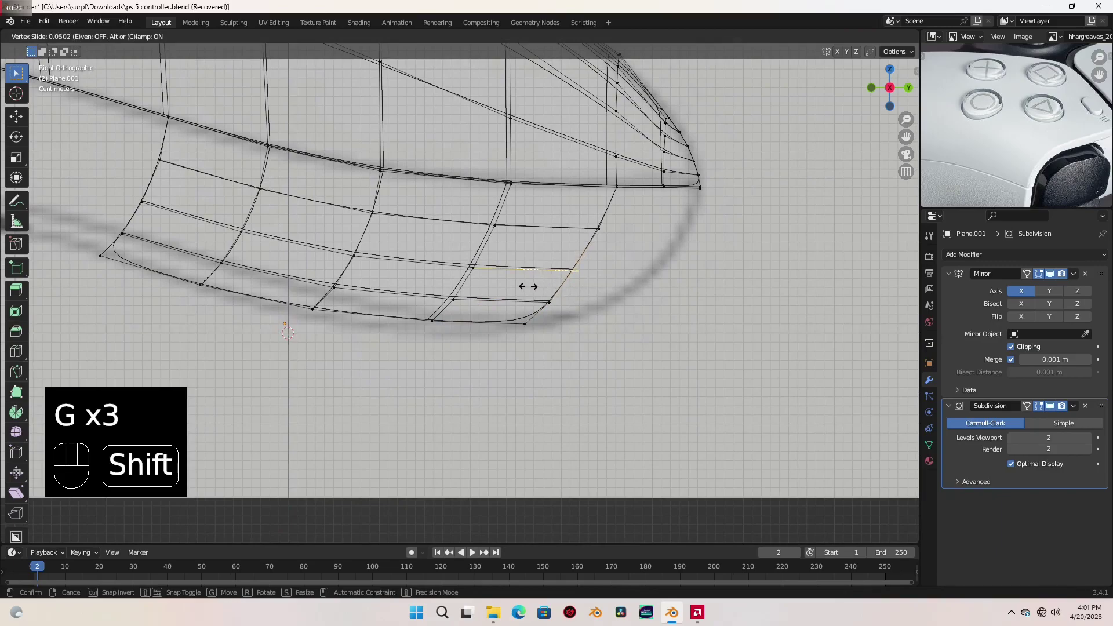
pyautogui.click(528, 287)
pyautogui.keyDown('shift'); pyautogui.moveTo(597, 275); pyautogui.dragTo(544, 342, button='middle'); pyautogui.keyUp('shift')
# Fill new faces at the corner gaps along the shell's lower front edge.
pyautogui.click(568, 258)
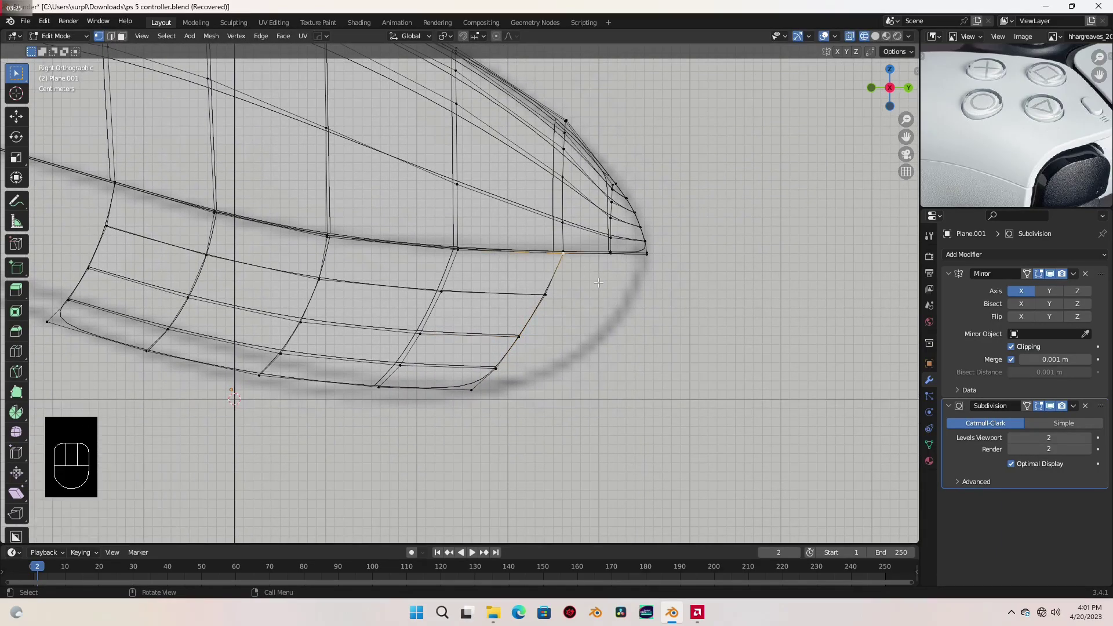
pyautogui.press('f')
pyautogui.press('ctrl+KP_1')
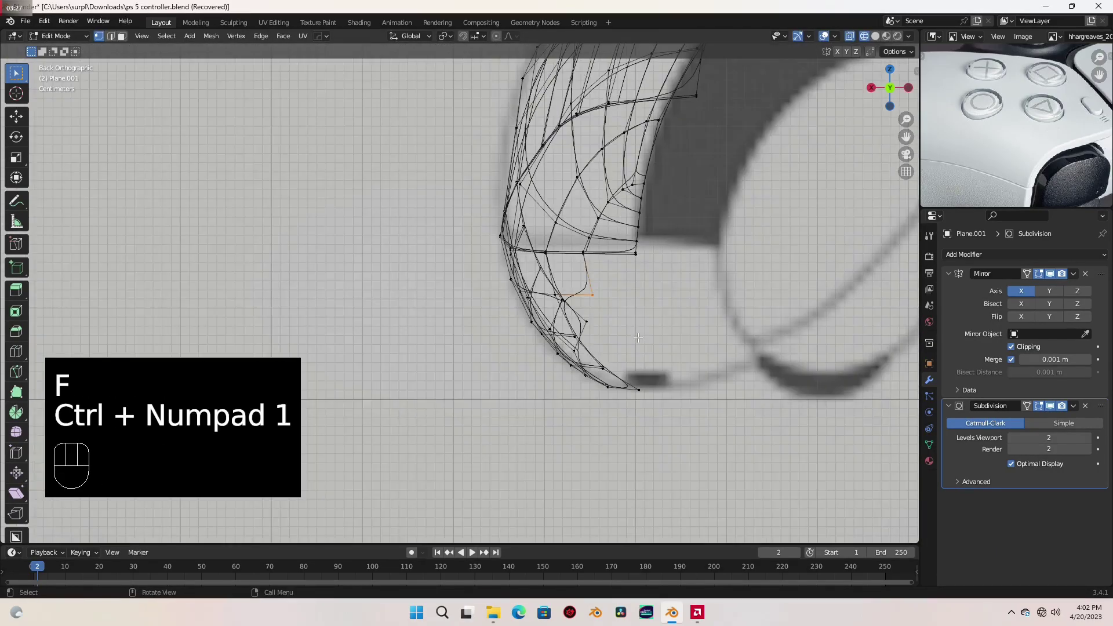
pyautogui.press('KP_3')
pyautogui.click(554, 297)
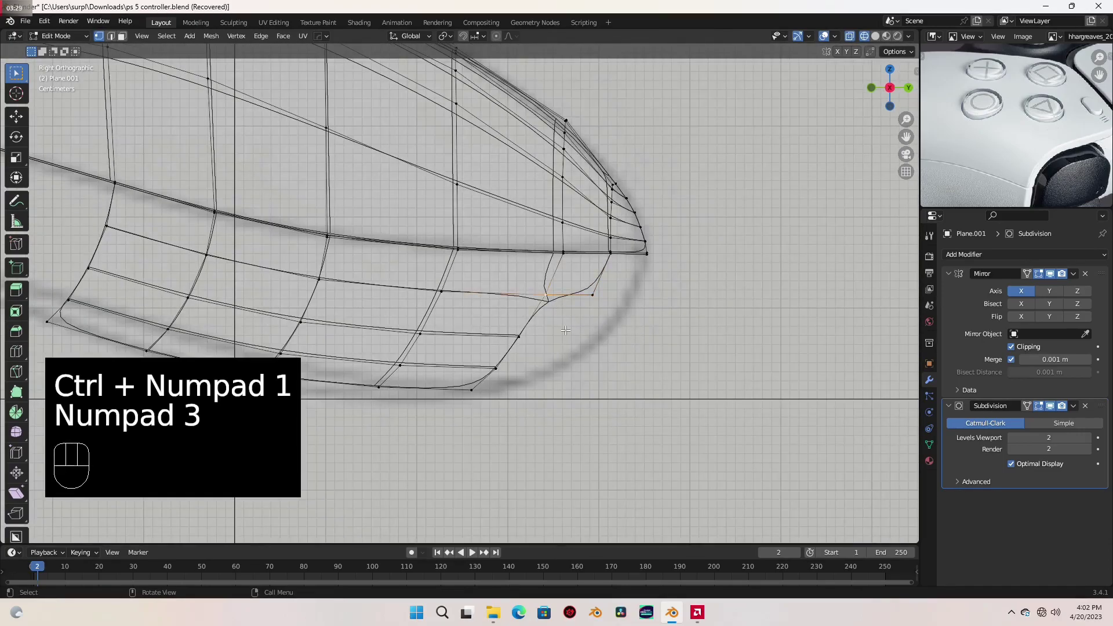
pyautogui.press('f')
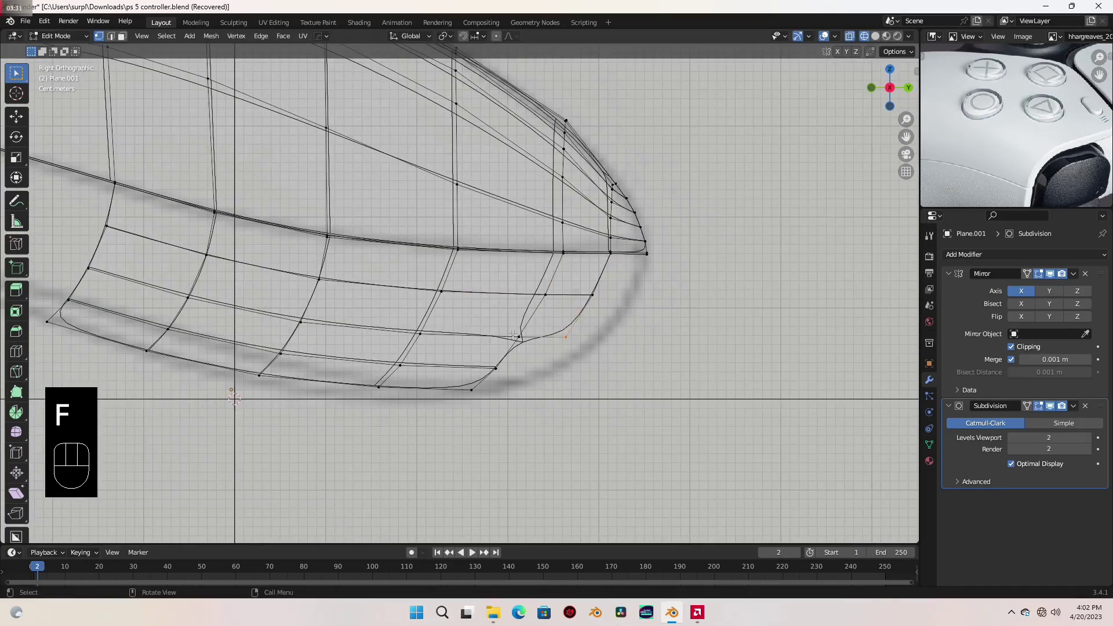
pyautogui.press('g')
pyautogui.press('f')
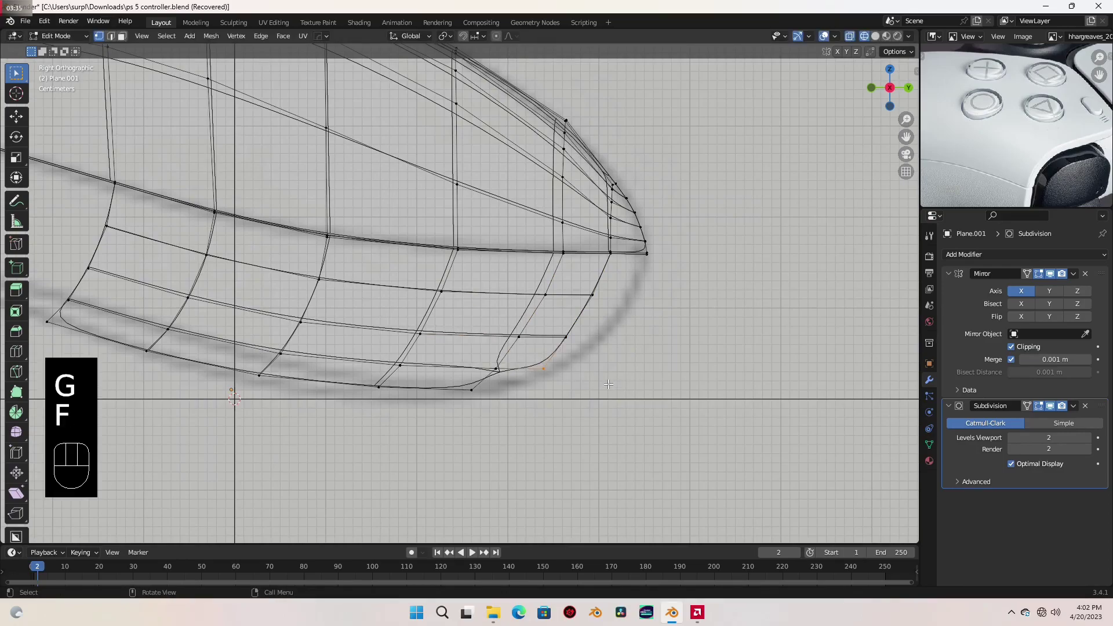
pyautogui.press('ctrl+KP_1')
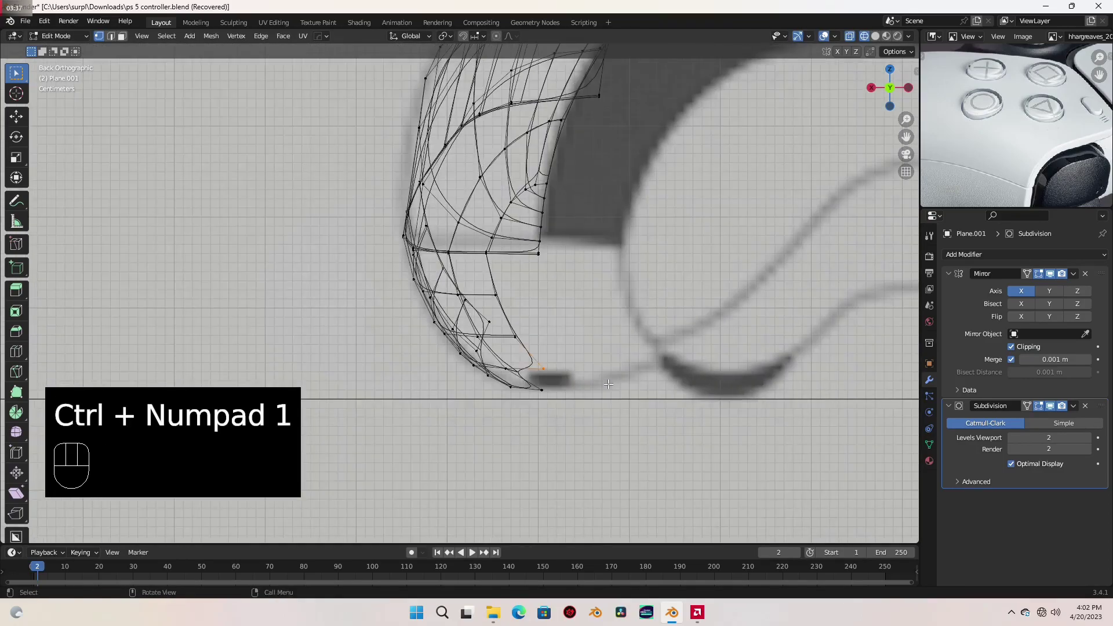
pyautogui.press('KP_3')
# Fill the last lower-corner gap and move the tip vertices -0.008725 m along Y.
pyautogui.keyDown('shift'); pyautogui.moveTo(512, 387); pyautogui.dragTo(537, 338, button='middle'); pyautogui.keyUp('shift')
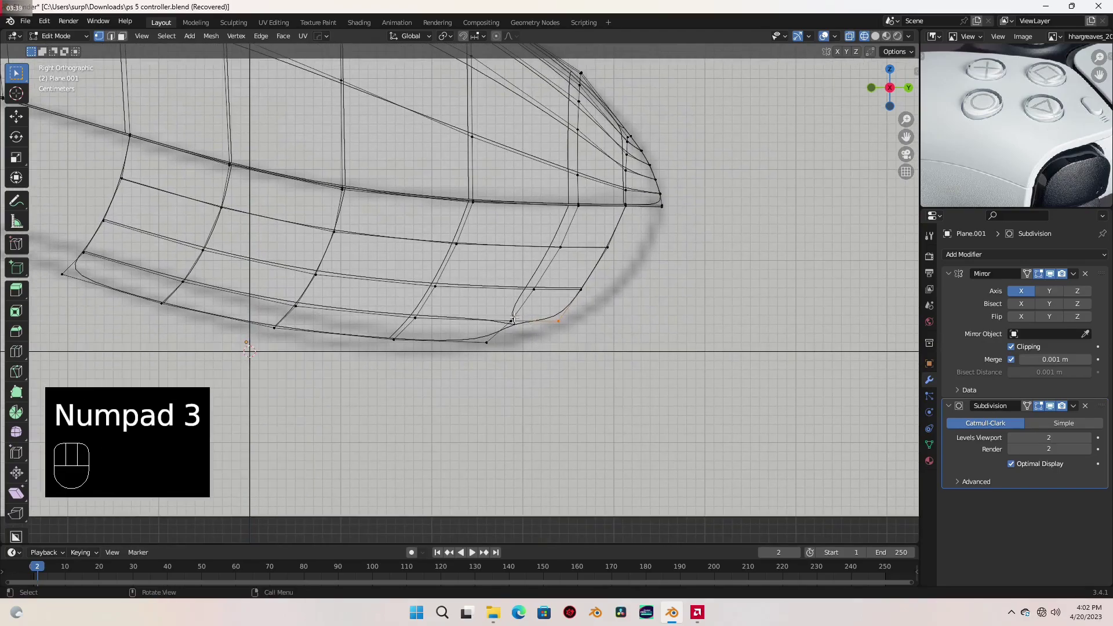
pyautogui.press('f')
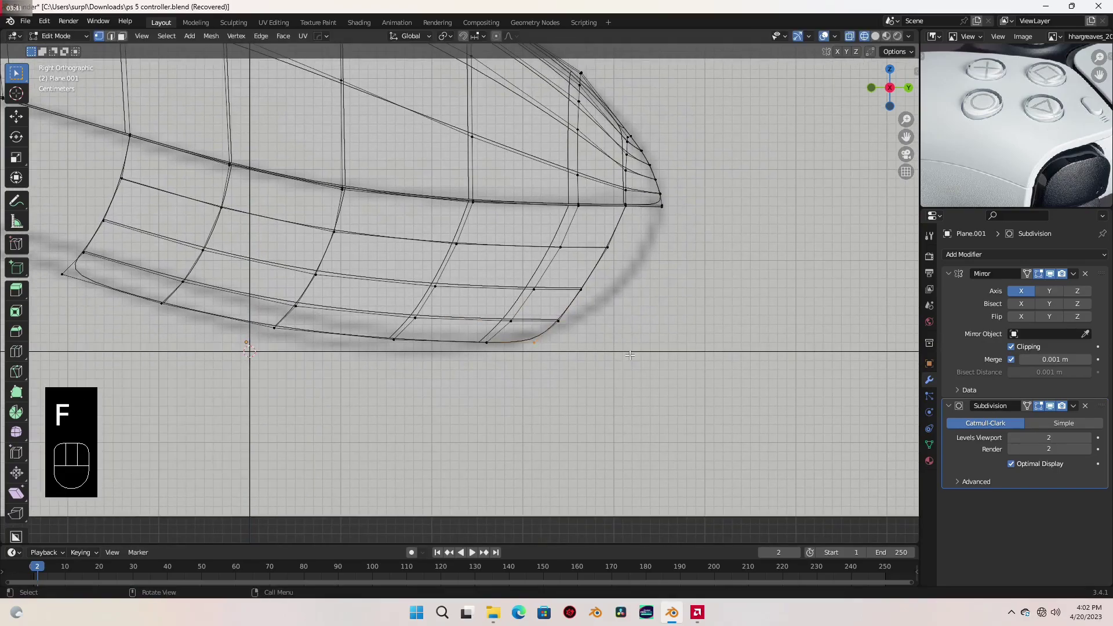
pyautogui.press('g')
pyautogui.press('shift')
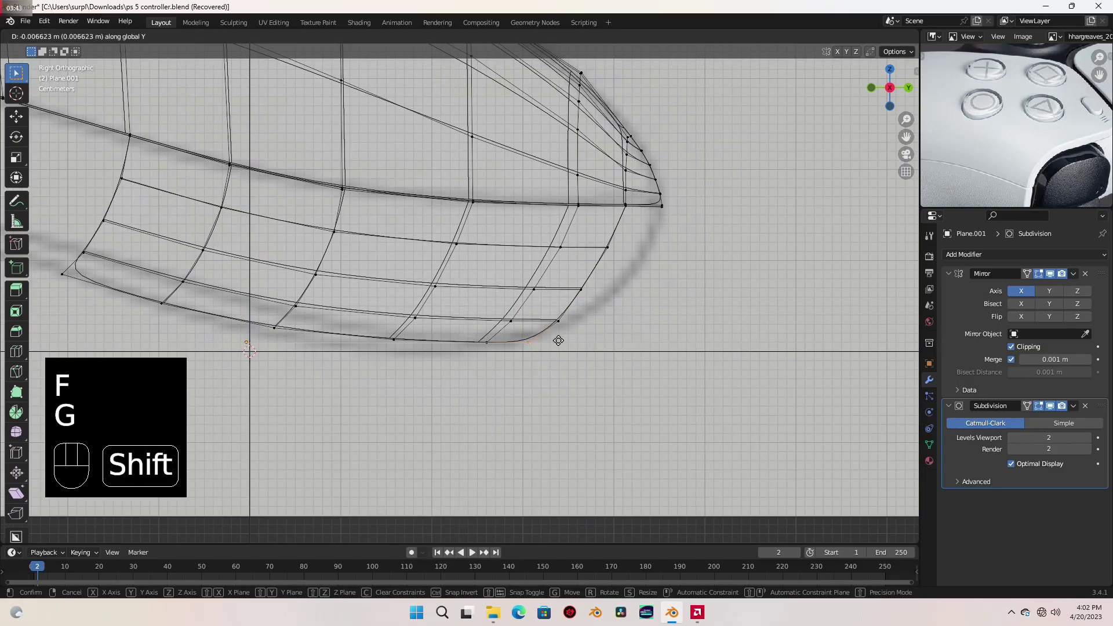
pyautogui.click(551, 338)
pyautogui.scroll(-3, 557, 333)
pyautogui.keyDown('shift'); pyautogui.moveTo(592, 284); pyautogui.dragTo(565, 317, button='middle'); pyautogui.keyUp('shift')
pyautogui.scroll(2, 514, 337)
pyautogui.scroll(2, 559, 342)
# Fill two faces between the tip vertices and nudge each new vertex into place.
pyautogui.press('f')
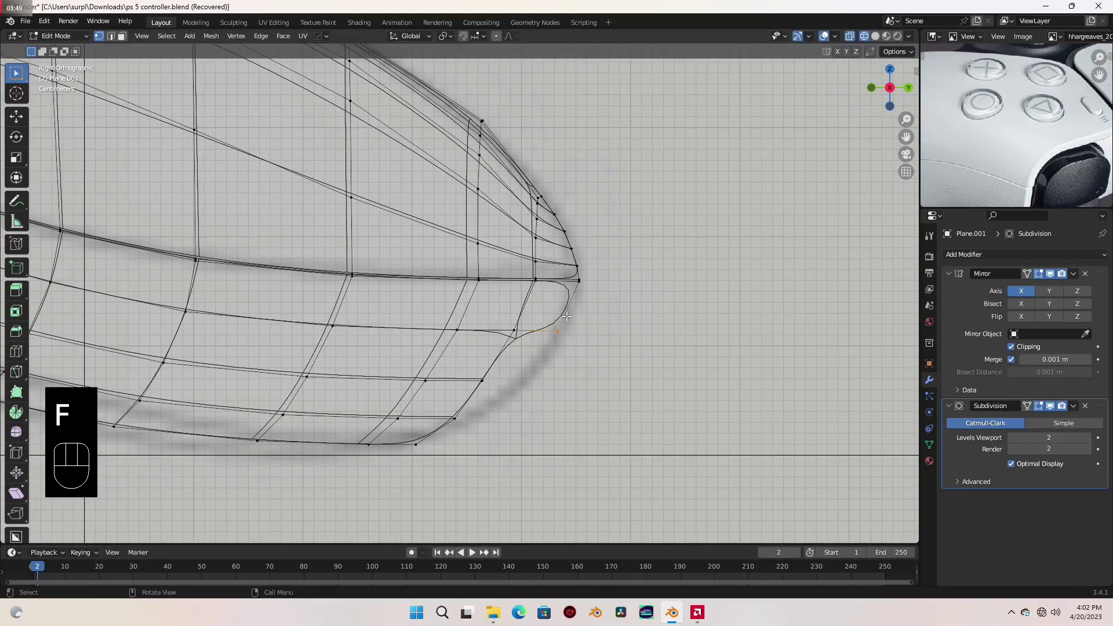
pyautogui.press('g')
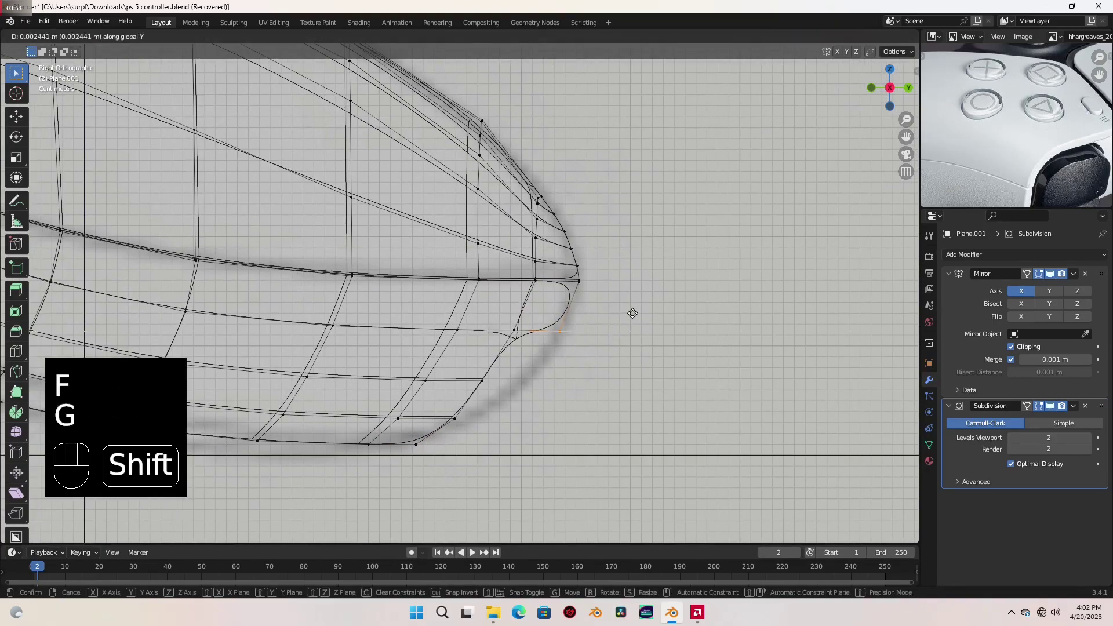
pyautogui.keyDown('shift'); pyautogui.click(635, 313); pyautogui.keyUp('shift')
pyautogui.press('f')
pyautogui.press('g')
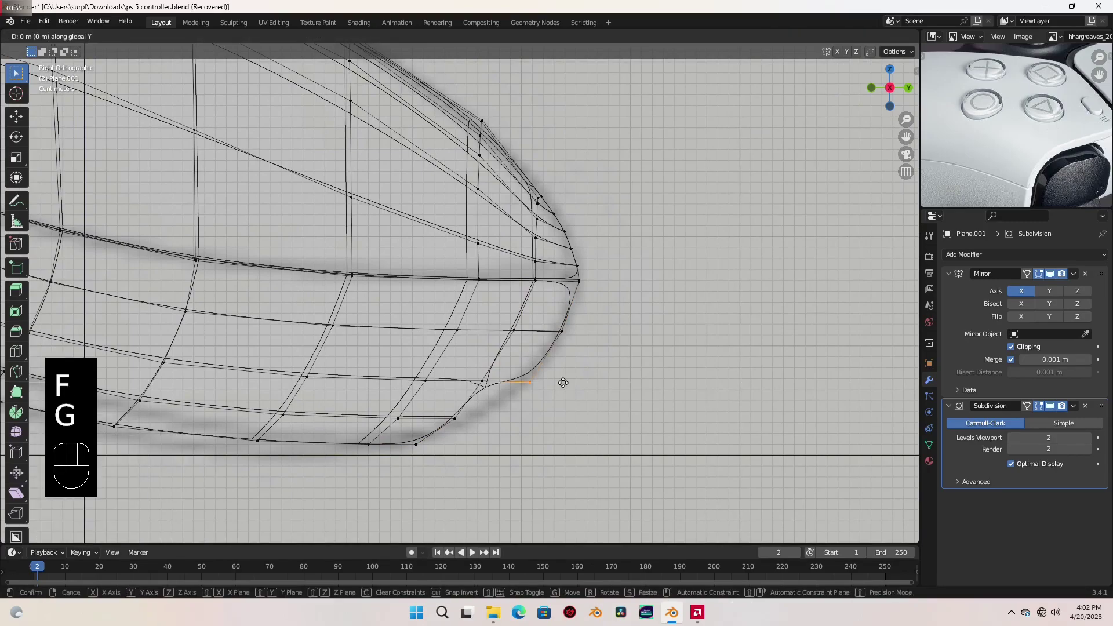
pyautogui.keyDown('shift'); pyautogui.click(528, 400); pyautogui.keyUp('shift')
pyautogui.keyDown('shift'); pyautogui.moveTo(527, 400); pyautogui.dragTo(503, 302, button='middle'); pyautogui.keyUp('shift')
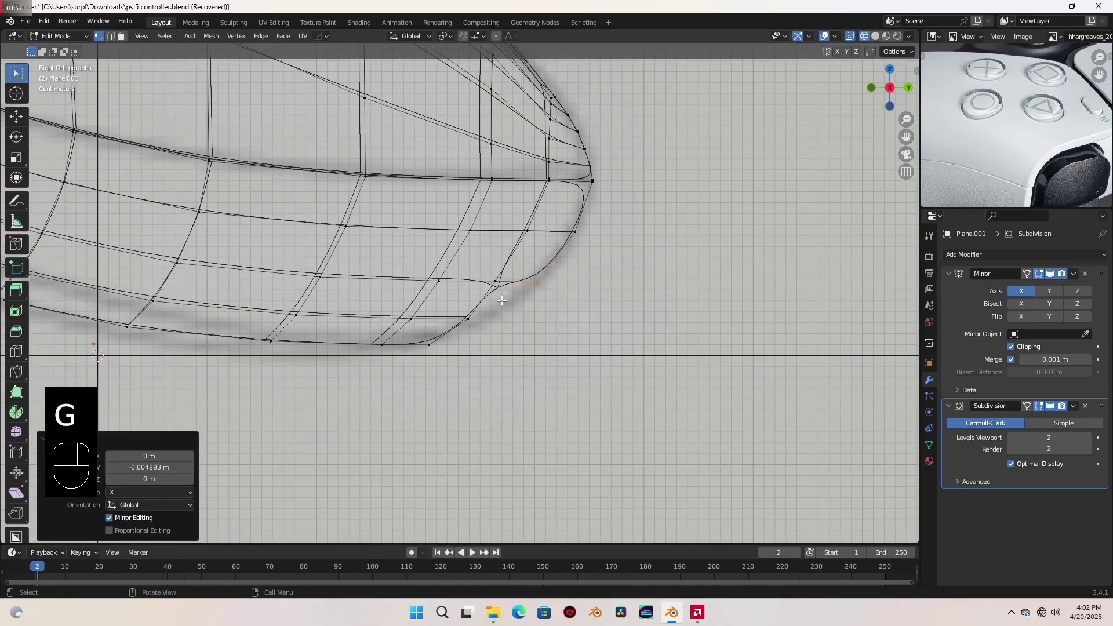
# Fill two more faces at the shell's tip and reposition their vertices.
pyautogui.press('f')
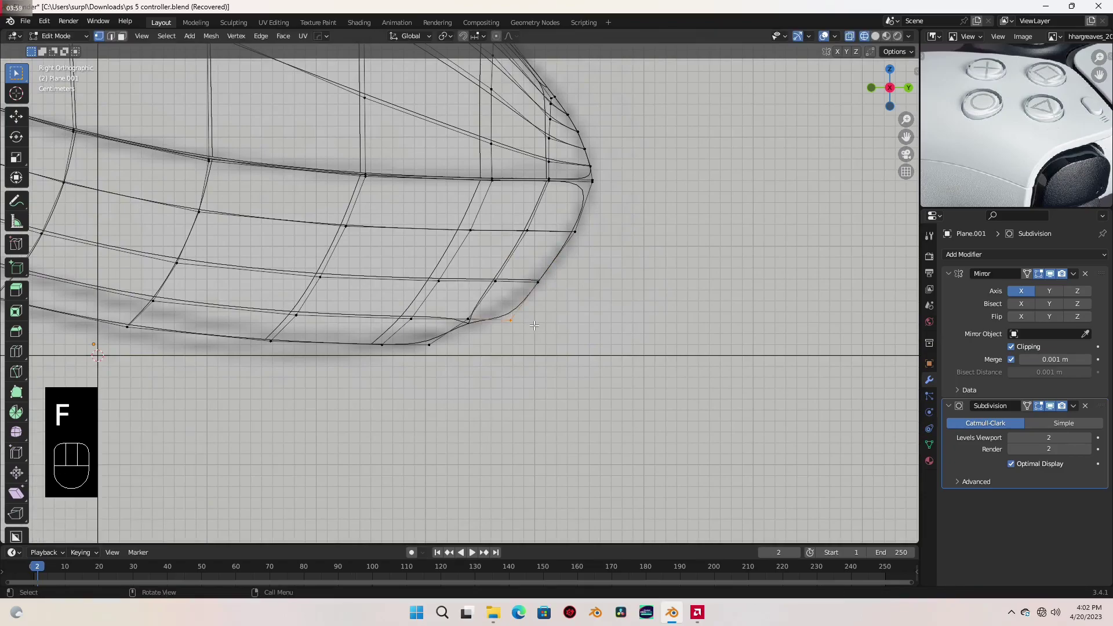
pyautogui.press('g')
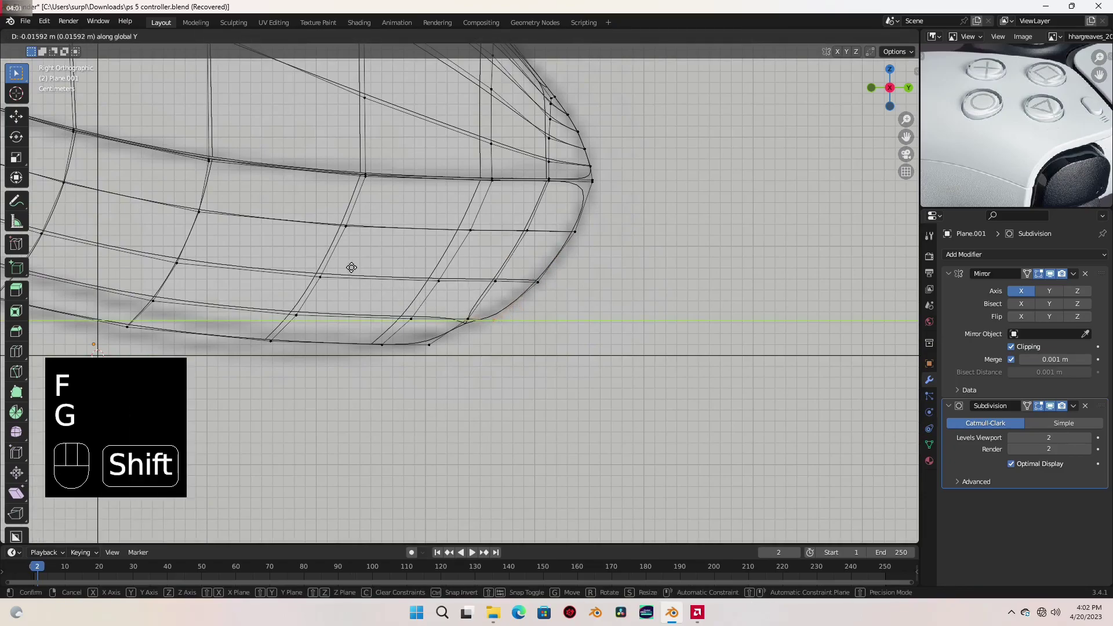
pyautogui.click(349, 266)
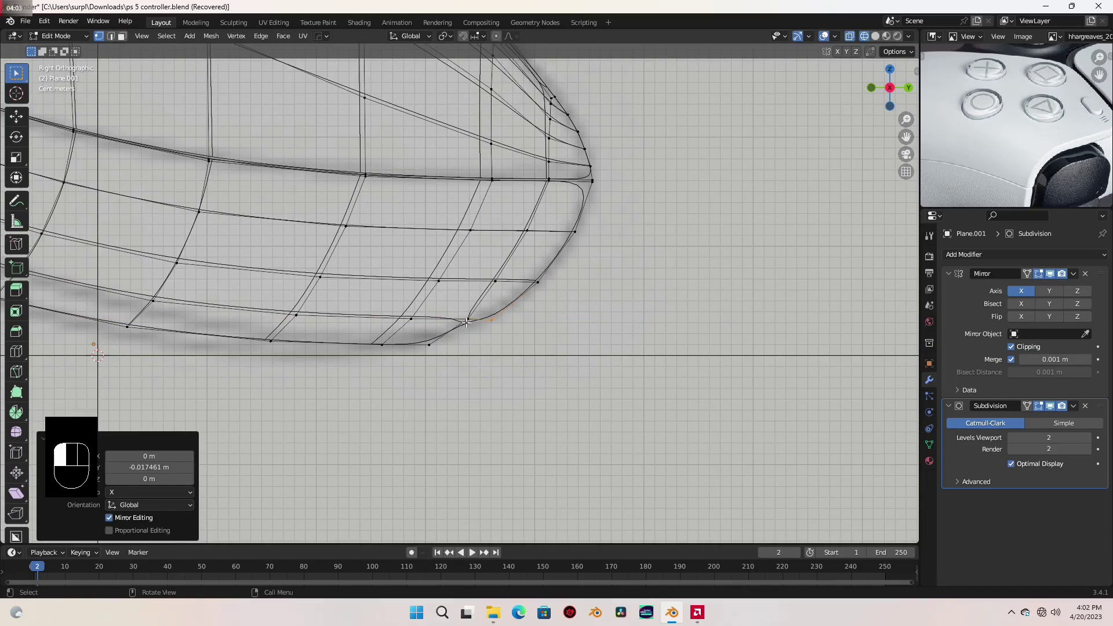
pyautogui.click(469, 337)
pyautogui.press('f')
pyautogui.press('g')
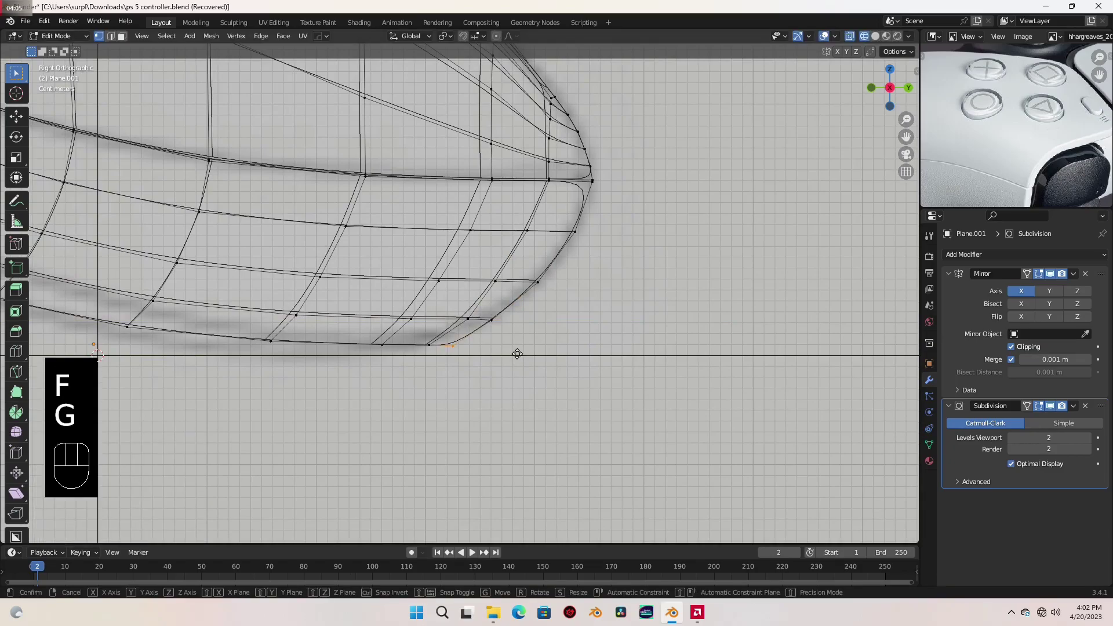
pyautogui.click(543, 272)
# Move the tip's bottom vertex and the one above it along the Y axis.
pyautogui.click(424, 351)
pyautogui.press('g')
pyautogui.press('y')
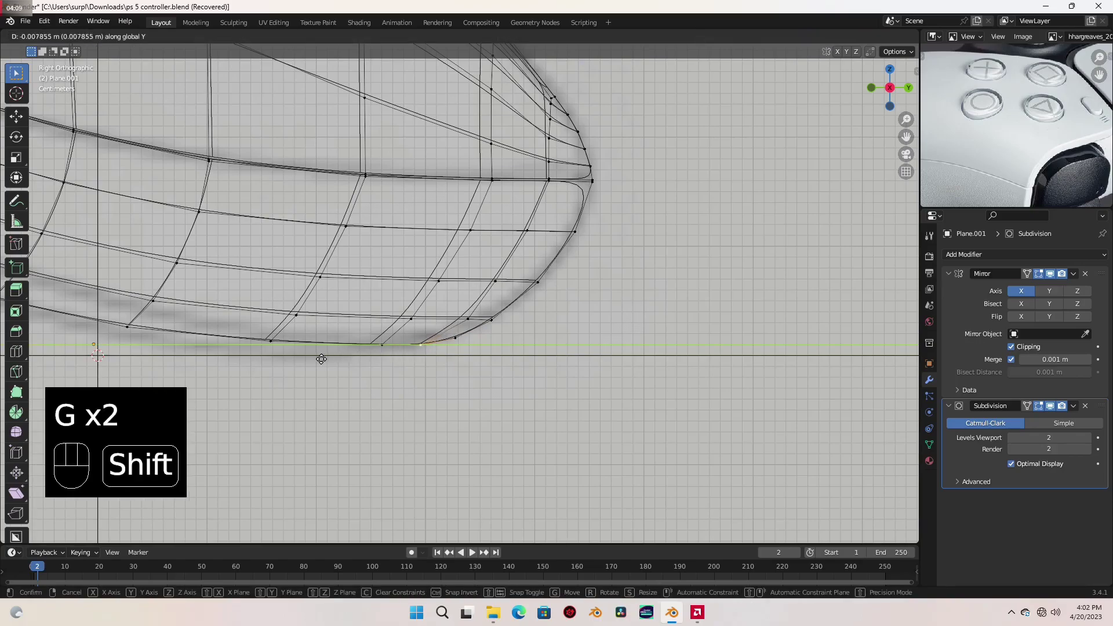
pyautogui.click(323, 357)
pyautogui.click(476, 313)
pyautogui.press('g')
pyautogui.middleClick(478, 312)
pyautogui.click(365, 303)
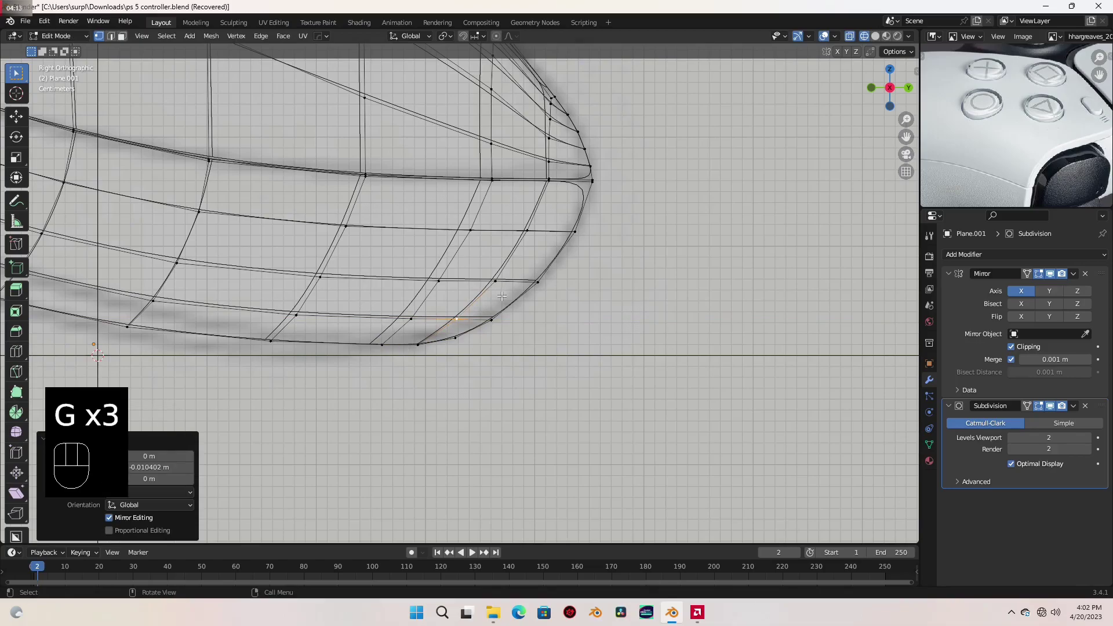
# Move a lower-edge vertex along Y and slide two bottom-loop vertices to even the curve.
pyautogui.keyDown('shift'); pyautogui.moveTo(451, 340); pyautogui.dragTo(444, 398, button='middle'); pyautogui.keyUp('shift')
pyautogui.click(488, 344)
pyautogui.press('g')
pyautogui.middleClick(488, 345)
pyautogui.click(455, 337)
pyautogui.click(372, 402)
pyautogui.press('g')
pyautogui.press('g')
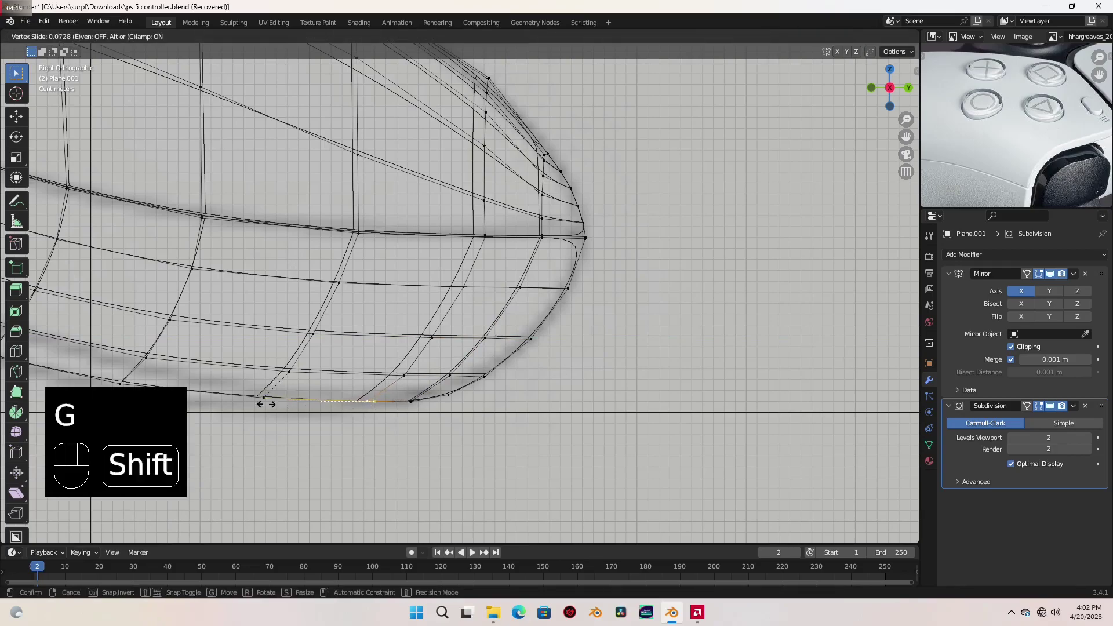
pyautogui.click(198, 405)
pyautogui.click(401, 361)
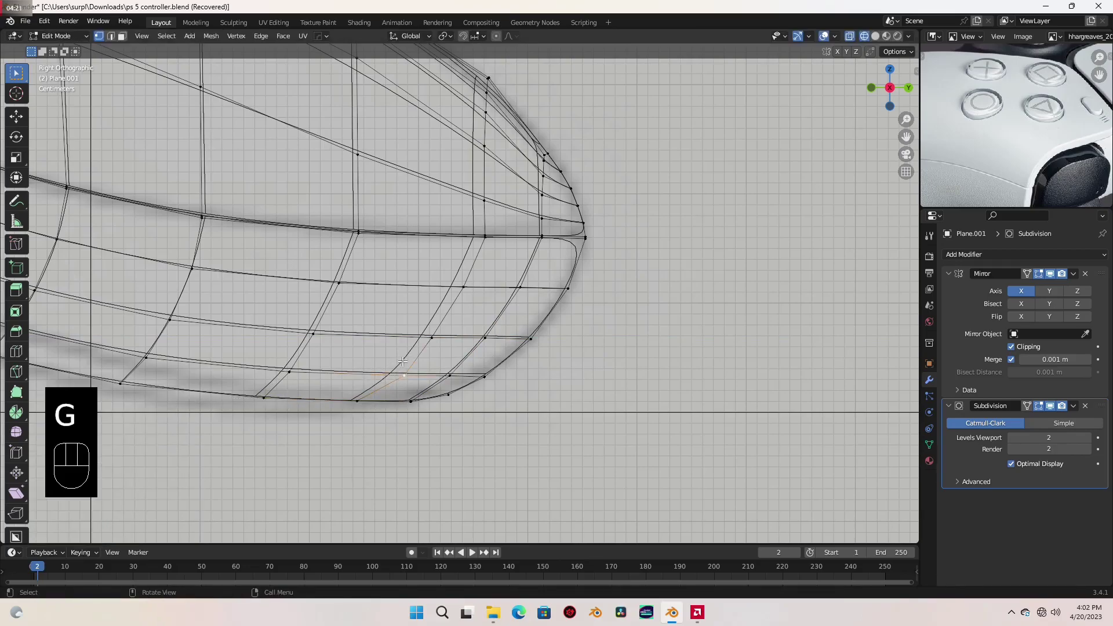
pyautogui.press('g')
pyautogui.press('g')
pyautogui.keyDown('shift'); pyautogui.click(247, 354); pyautogui.keyUp('shift')
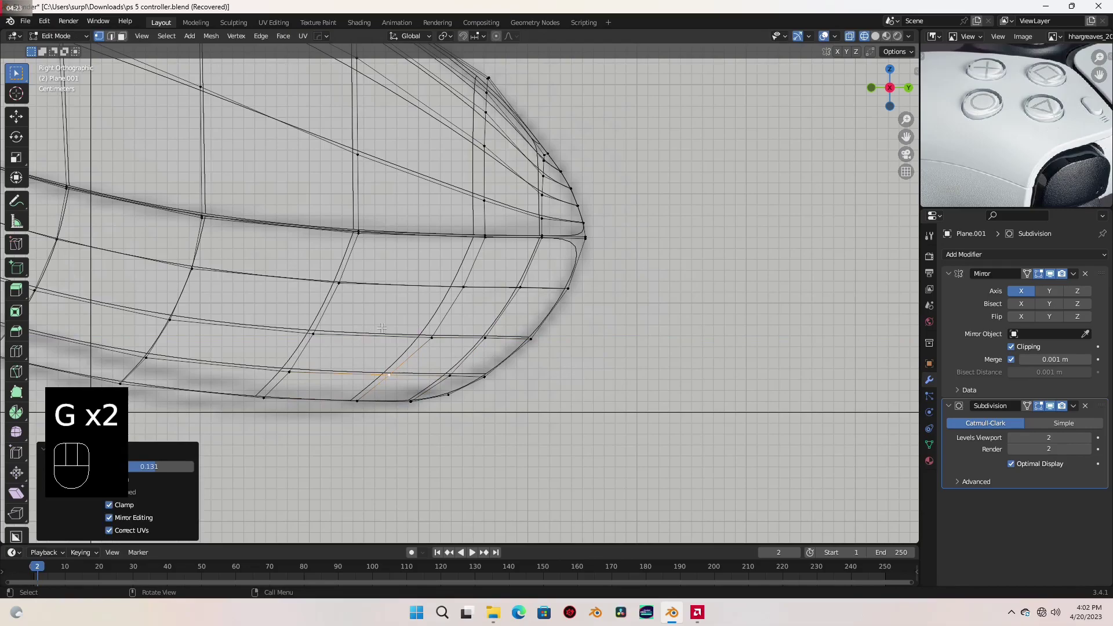
# Slide two inner edge-loop vertices along their edges to smooth the tip's curve.
pyautogui.click(405, 321)
pyautogui.click(423, 332)
pyautogui.press('g')
pyautogui.press('g')
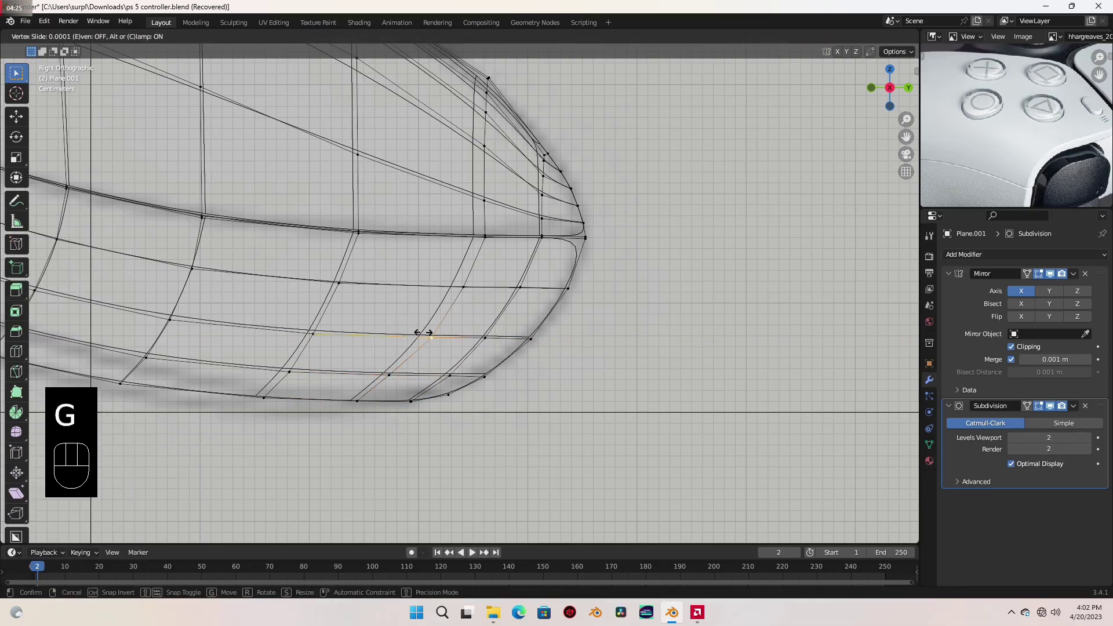
pyautogui.keyDown('shift'); pyautogui.click(330, 316); pyautogui.keyUp('shift')
pyautogui.click(464, 302)
pyautogui.press('g')
pyautogui.press('g')
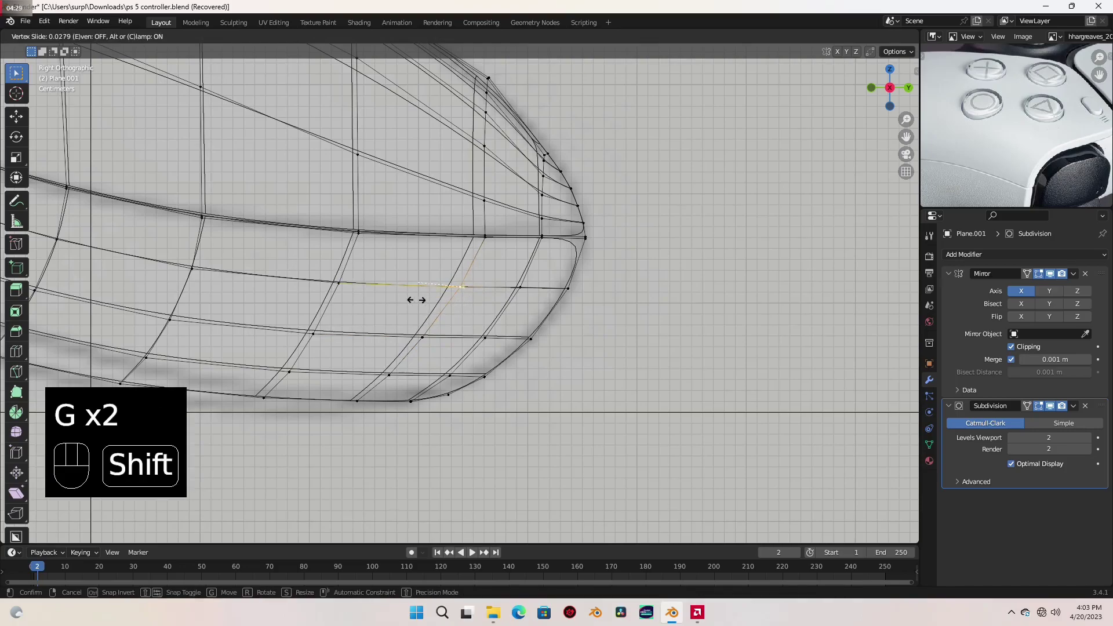
pyautogui.keyDown('shift'); pyautogui.click(421, 300); pyautogui.keyUp('shift')
# Switch to solid shading and return to Object Mode to inspect the whole shell.
pyautogui.scroll(-7, 460, 308)
pyautogui.moveTo(557, 337)
pyautogui.mouseDown(button='middle')
pyautogui.moveTo(512, 353)
pyautogui.moveTo(480, 331)
pyautogui.moveTo(524, 335)
pyautogui.moveTo(492, 318)
pyautogui.moveTo(485, 342)
pyautogui.moveTo(475, 338)
pyautogui.moveTo(555, 360)
pyautogui.moveTo(468, 323)
pyautogui.moveTo(346, 339)
pyautogui.moveTo(516, 376)
pyautogui.moveTo(578, 341)
pyautogui.moveTo(527, 312)
pyautogui.moveTo(500, 318)
pyautogui.mouseUp(button='middle')
pyautogui.hotkey('shift', 'z')
pyautogui.press('Tab')
pyautogui.scroll(2, 483, 326)
pyautogui.scroll(-2, 485, 325)
pyautogui.scroll(1, 525, 334)
pyautogui.scroll(2, 487, 323)
pyautogui.rightClick(450, 307)
# Apply Shade Smooth to the shell, then re-enter Edit Mode in Right Orthographic view.
pyautogui.click(451, 308)
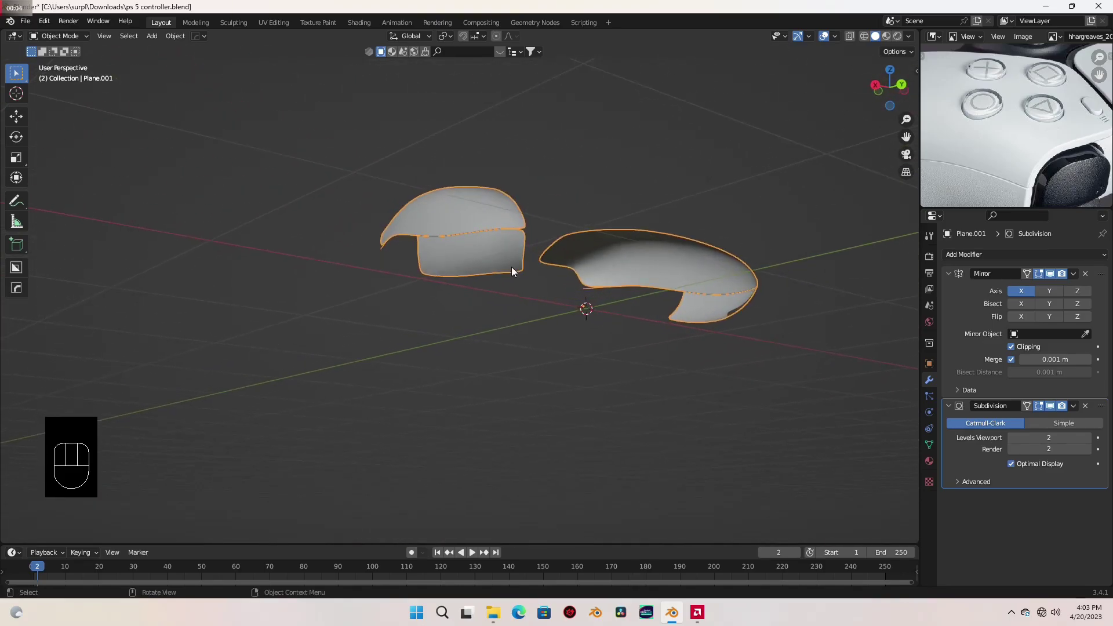
pyautogui.moveTo(511, 266); pyautogui.dragTo(510, 353, button='middle')
pyautogui.press('KP_3')
pyautogui.press('Tab')
pyautogui.scroll(3, 554, 347)
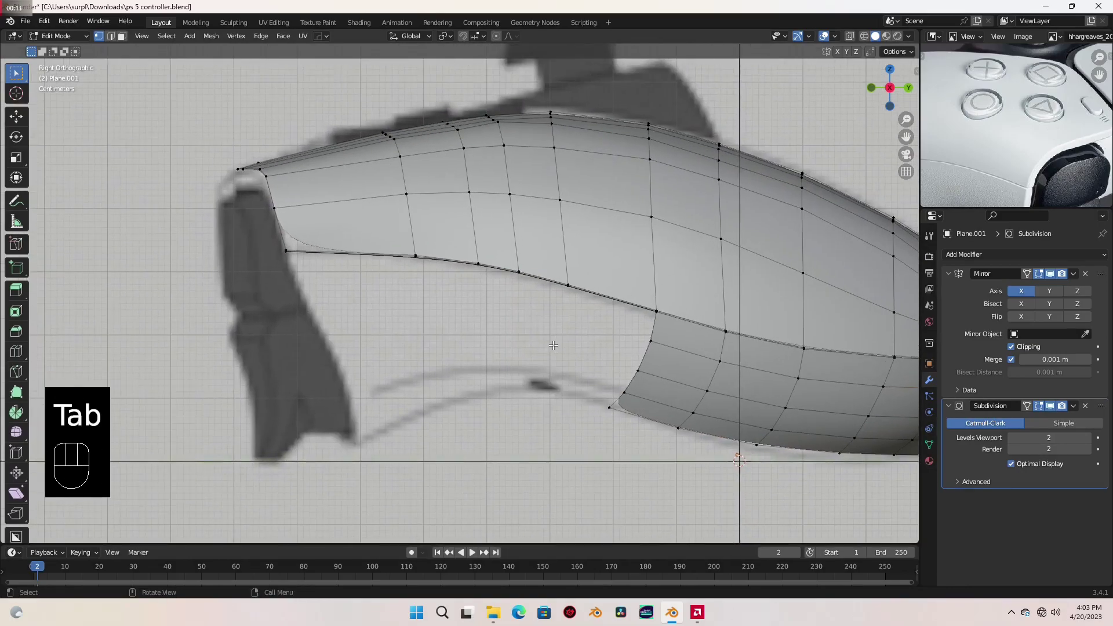
# Select the shell's tip corner vertex and shift it -0.004777 m along X in front view.
pyautogui.scroll(1, 290, 266)
pyautogui.keyDown('shift'); pyautogui.moveTo(235, 249); pyautogui.dragTo(360, 262, button='middle'); pyautogui.keyUp('shift')
pyautogui.scroll(3, 298, 252)
pyautogui.moveTo(284, 222); pyautogui.dragTo(354, 278)
pyautogui.scroll(-1, 381, 309)
pyautogui.press('KP_1')
pyautogui.keyDown('shift'); pyautogui.moveTo(381, 308); pyautogui.dragTo(477, 321, button='middle'); pyautogui.keyUp('shift')
pyautogui.press('g')
pyautogui.middleClick(478, 321)
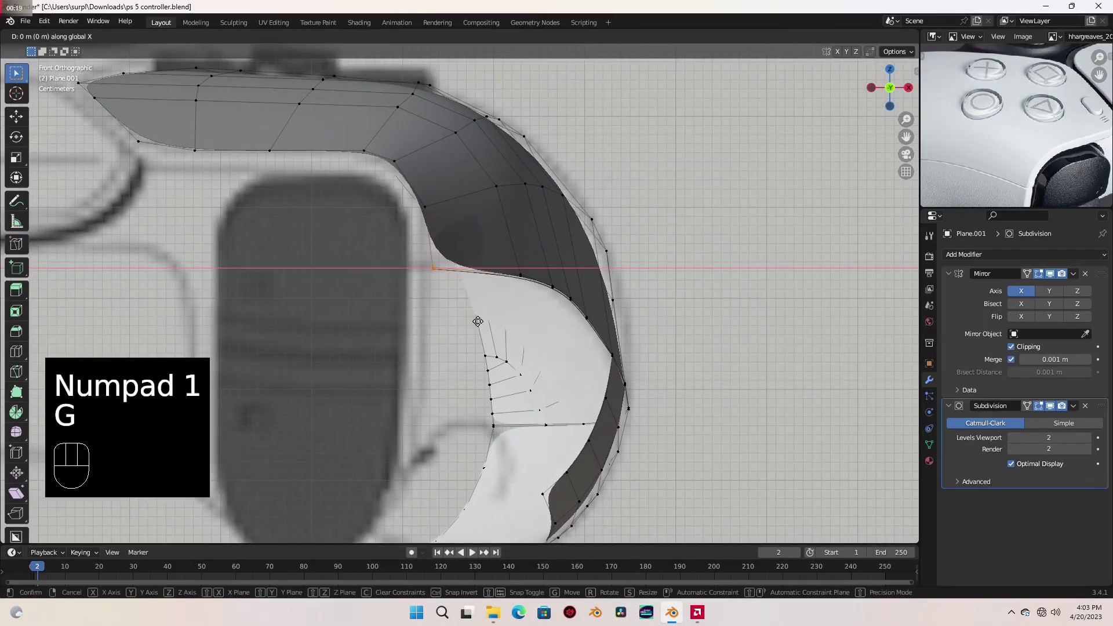
pyautogui.click(435, 314)
pyautogui.scroll(-3, 435, 314)
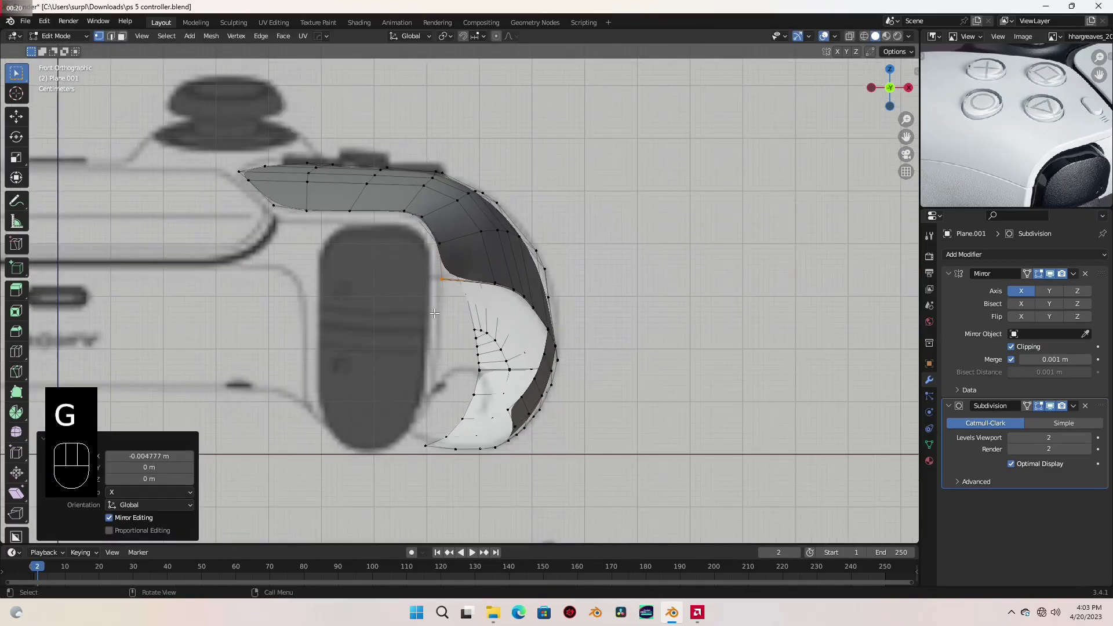
# Return to the right side view framed on the trigger reference.
pyautogui.press('KP_3')
pyautogui.scroll(2, 434, 314)
pyautogui.scroll(2, 434, 313)
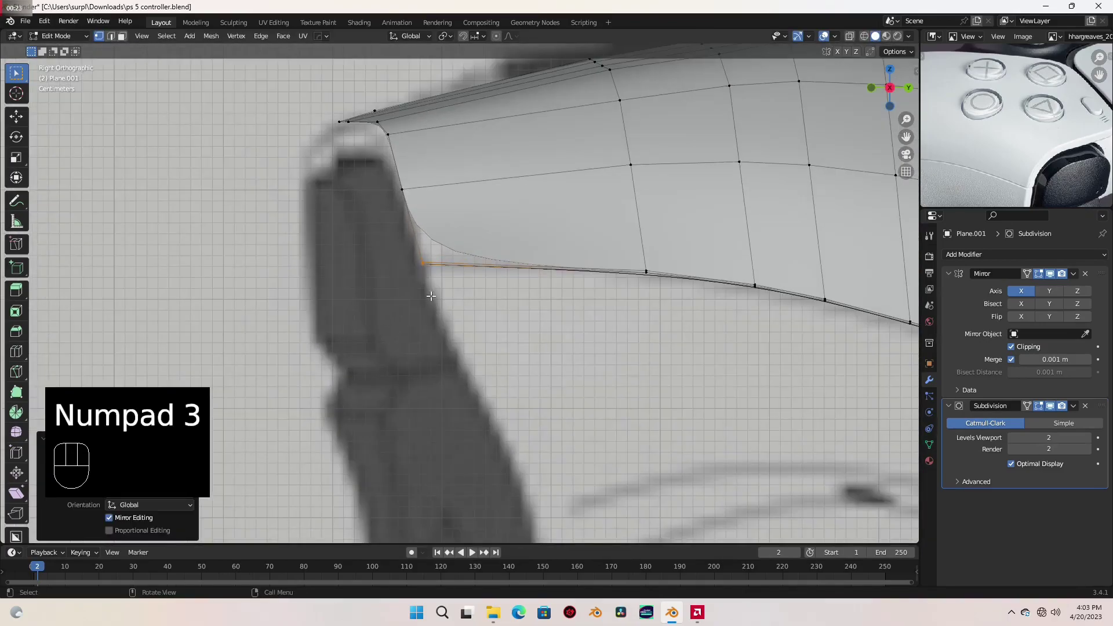
pyautogui.keyDown('shift'); pyautogui.moveTo(417, 275); pyautogui.dragTo(420, 235, button='middle'); pyautogui.keyUp('shift')
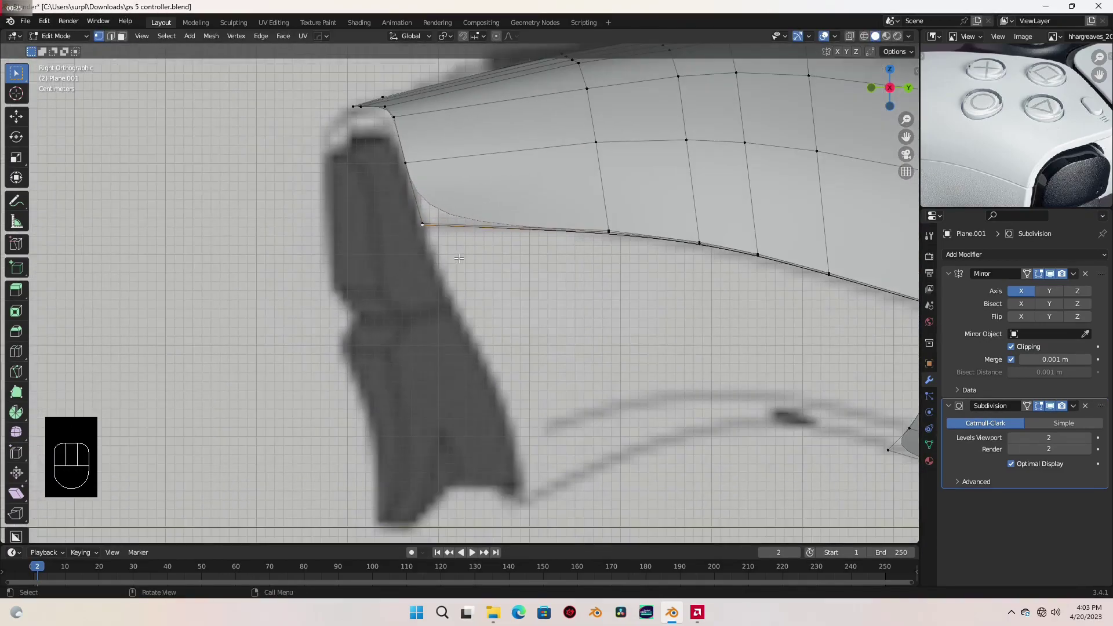
# Extrude a first vertex from the tip corner along the trigger outline.
pyautogui.press('e')
pyautogui.click(479, 330)
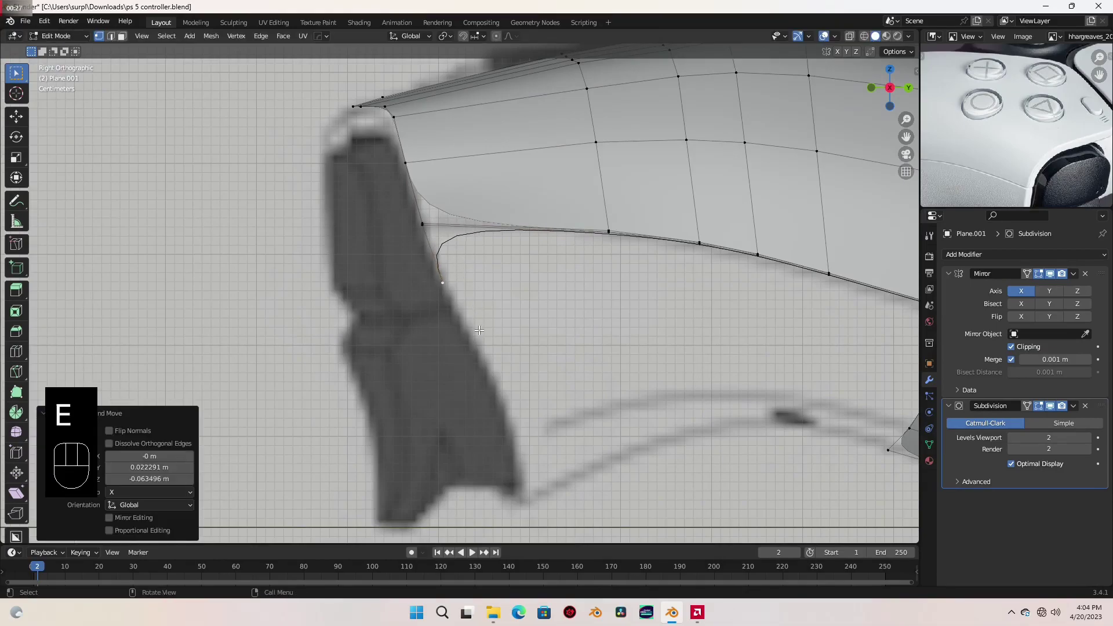
pyautogui.scroll(-3, 479, 330)
pyautogui.scroll(2, 481, 330)
pyautogui.keyDown('shift'); pyautogui.moveTo(481, 330); pyautogui.dragTo(397, 259, button='middle'); pyautogui.keyUp('shift')
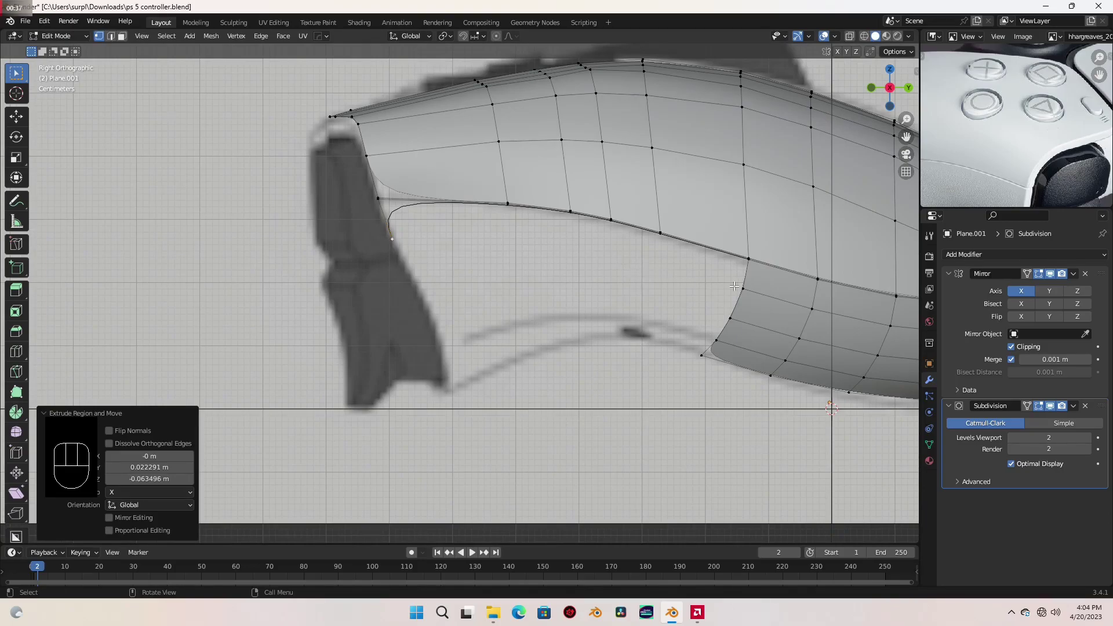
pyautogui.scroll(1, 413, 272)
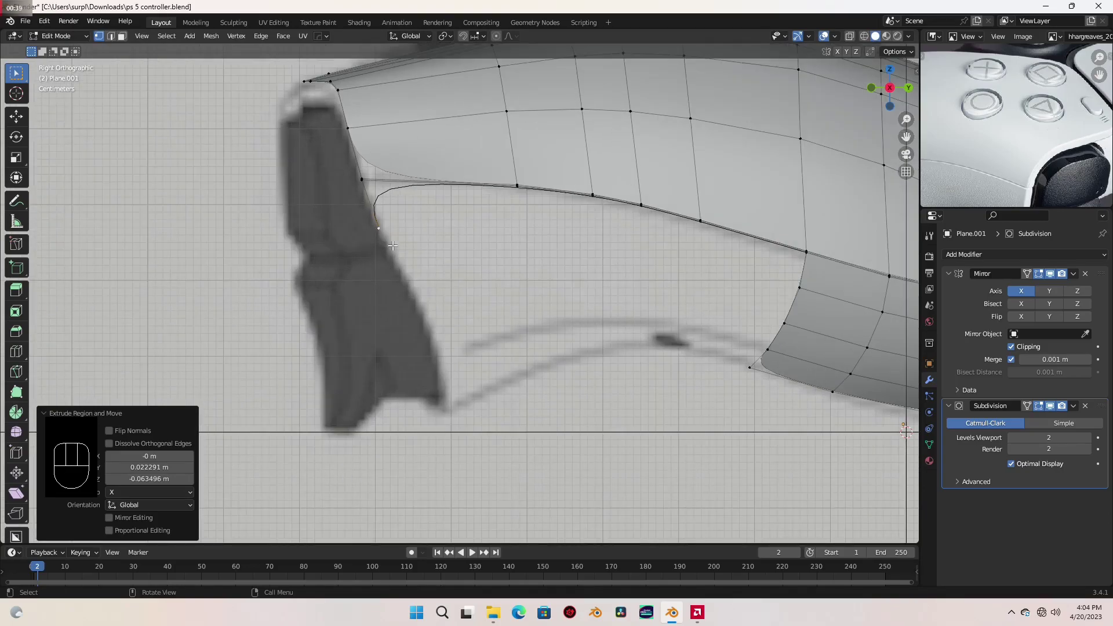
# Extrude a second vertex down the trigger edge and align it along X in front view.
pyautogui.press('e')
pyautogui.press('shift')
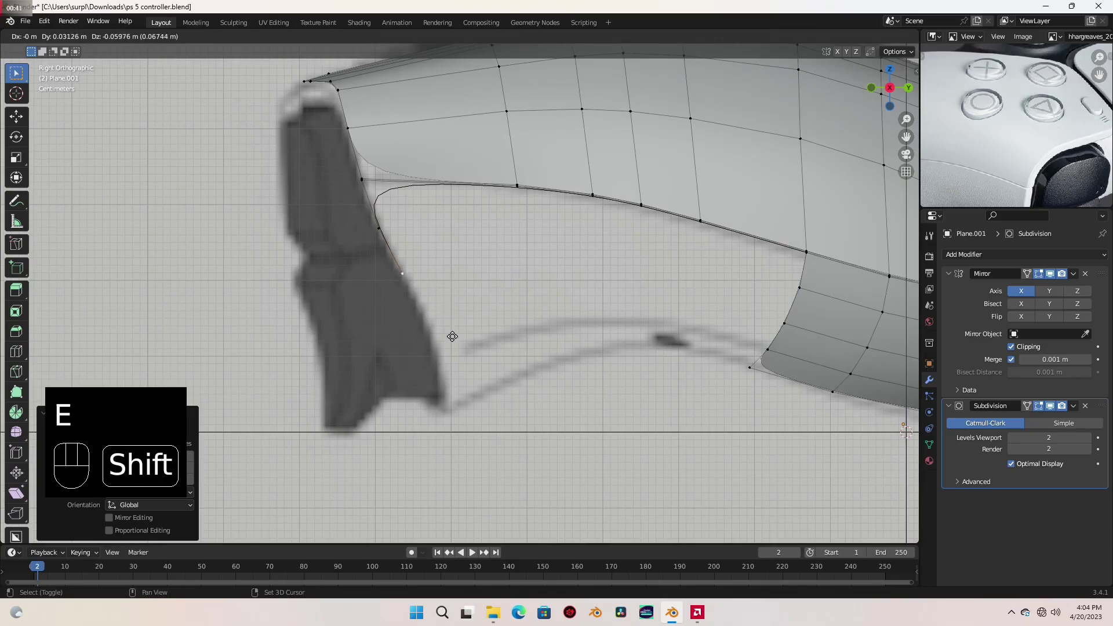
pyautogui.click(452, 335)
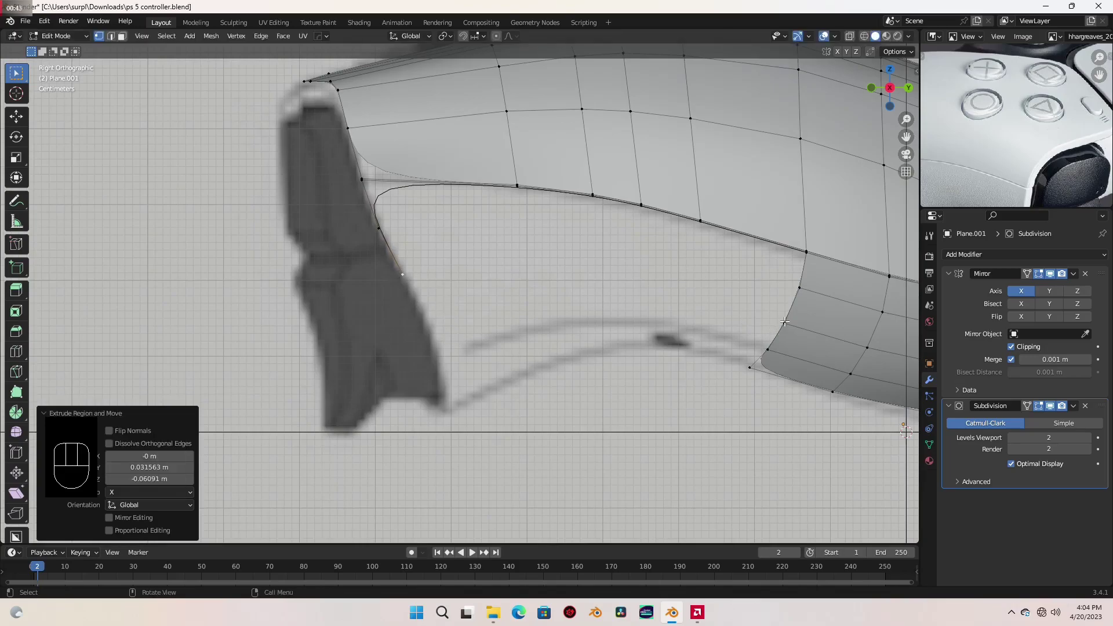
pyautogui.press('KP_1')
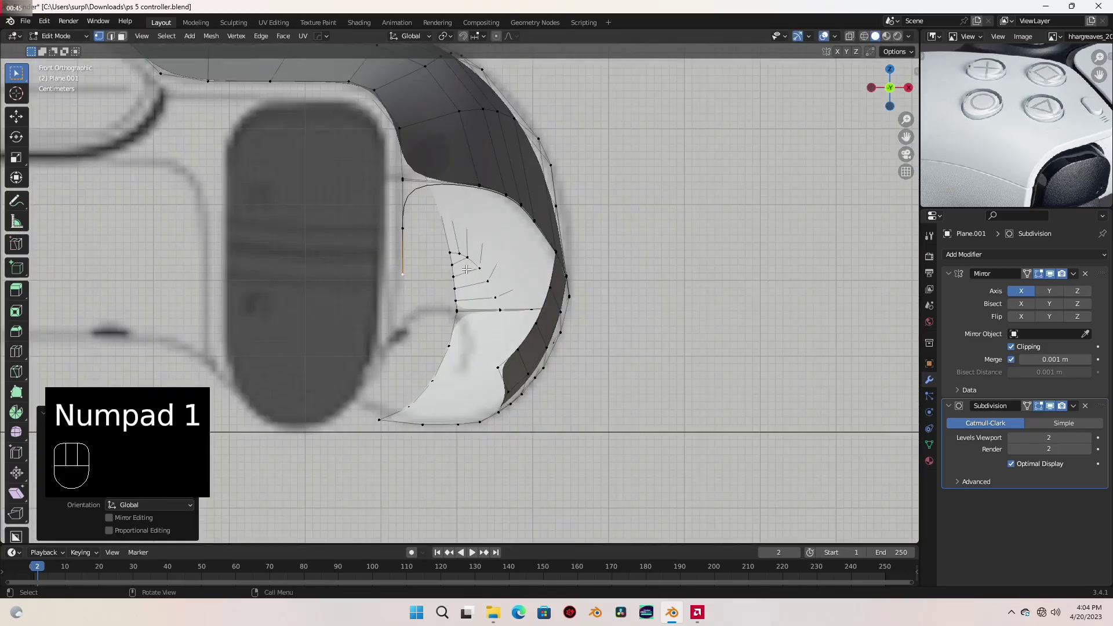
pyautogui.scroll(1, 467, 269)
pyautogui.keyDown('shift'); pyautogui.moveTo(466, 270); pyautogui.dragTo(551, 261, button='middle'); pyautogui.keyUp('shift')
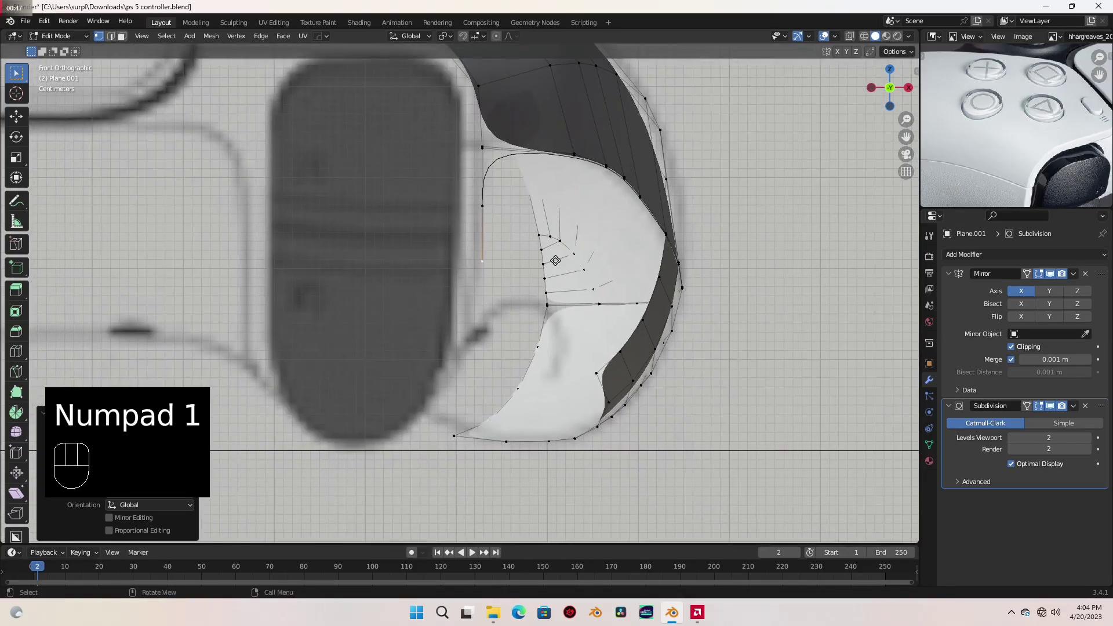
pyautogui.press('g')
pyautogui.press('x')
pyautogui.press('shift')
pyautogui.click(534, 251)
pyautogui.scroll(-3, 535, 252)
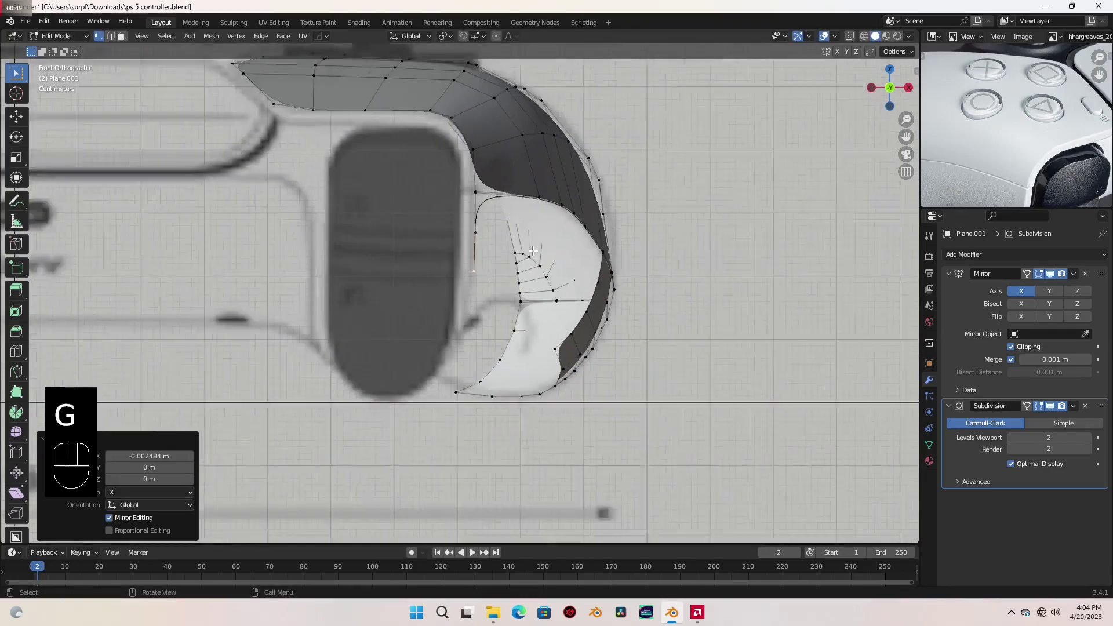
# Extrude a third vertex further down the trigger and nudge it slightly left in front view.
pyautogui.press('KP_3')
pyautogui.keyDown('shift'); pyautogui.moveTo(533, 251); pyautogui.dragTo(499, 209, button='middle'); pyautogui.keyUp('shift')
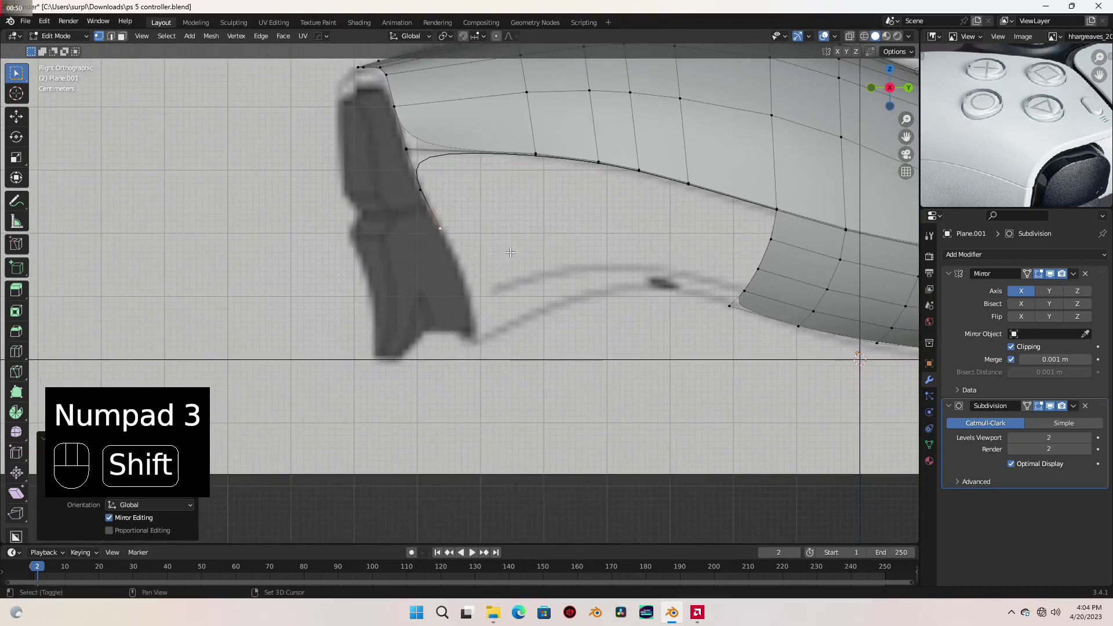
pyautogui.press('e')
pyautogui.press('shift')
pyautogui.click(446, 293)
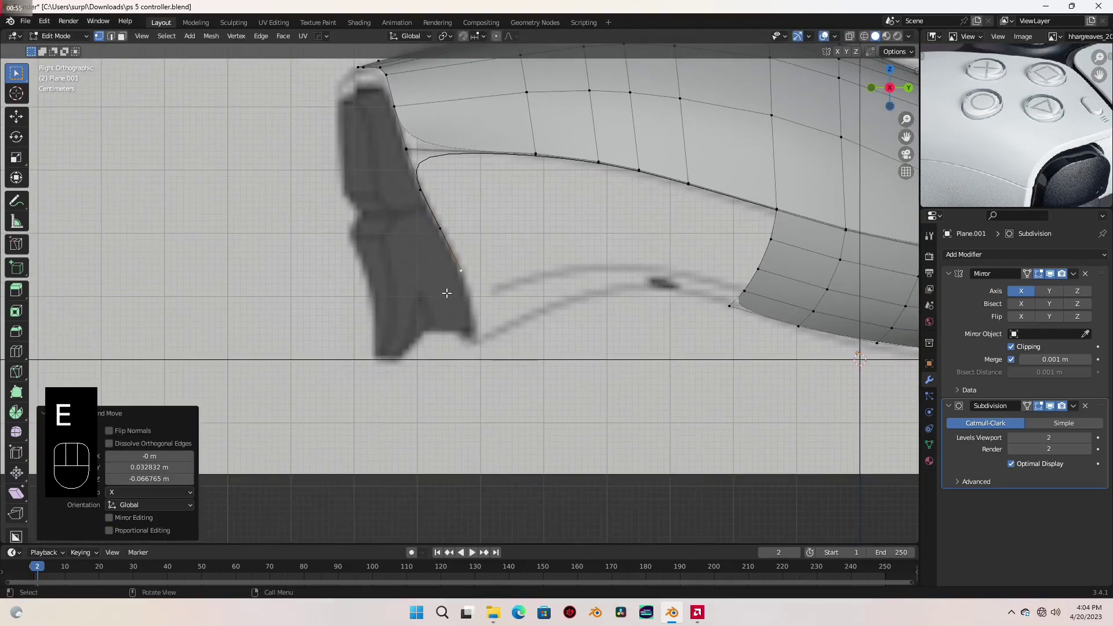
pyautogui.press('KP_1')
pyautogui.press('g')
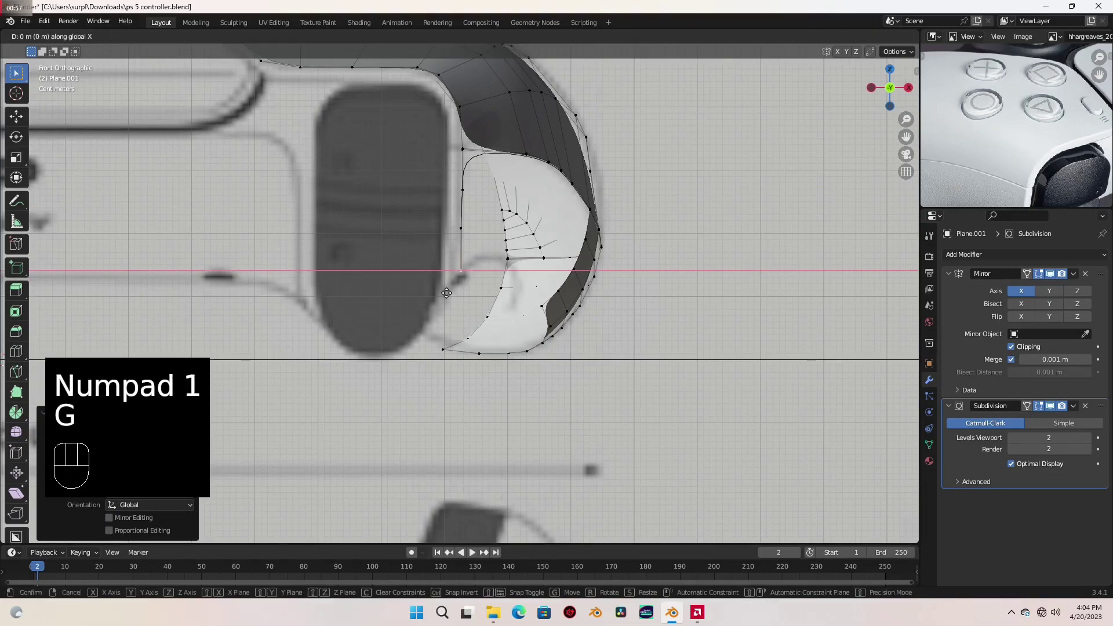
pyautogui.press('shift')
pyautogui.click(406, 269)
# Extrude a last vertex to the reference's lower edge and adjust it in front and side views.
pyautogui.press('KP_3')
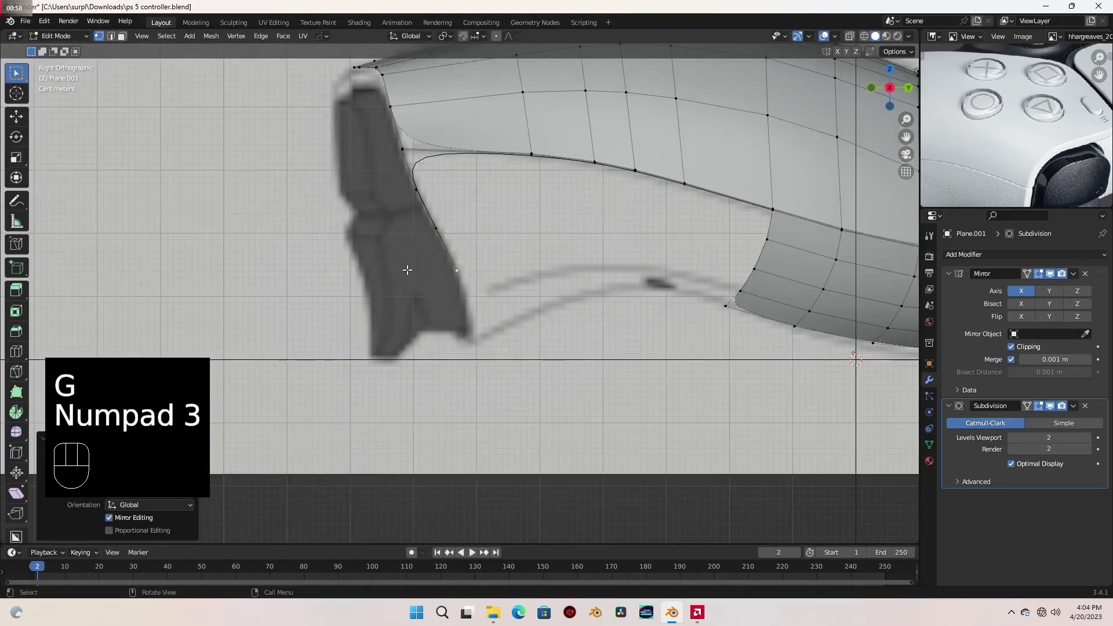
pyautogui.keyDown('shift'); pyautogui.scroll(-3, 385, 243); pyautogui.keyUp('shift')
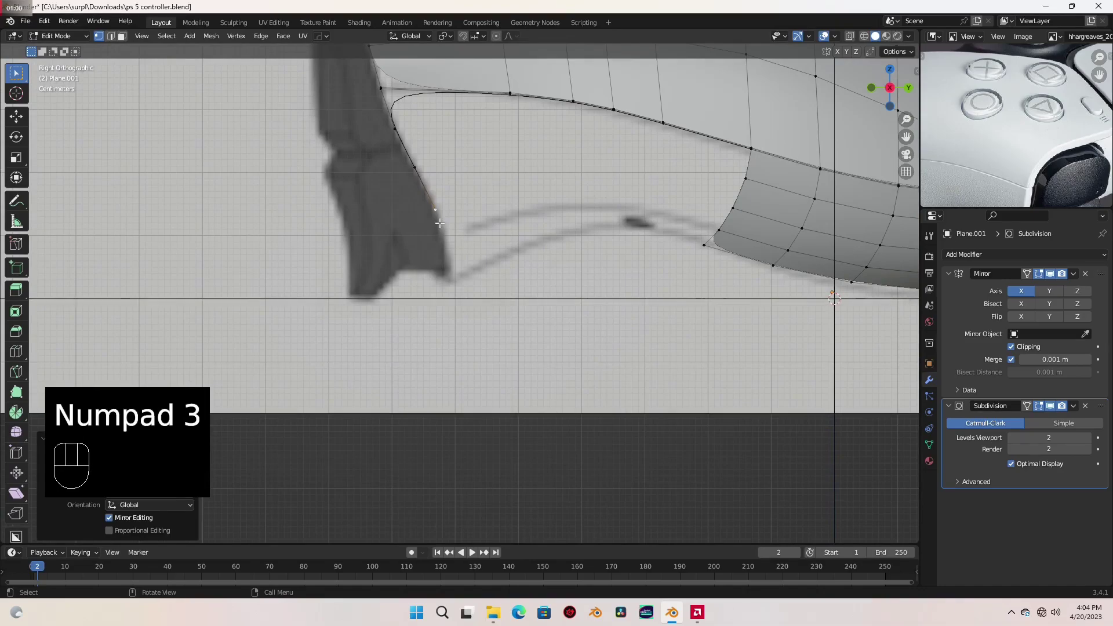
pyautogui.press('e')
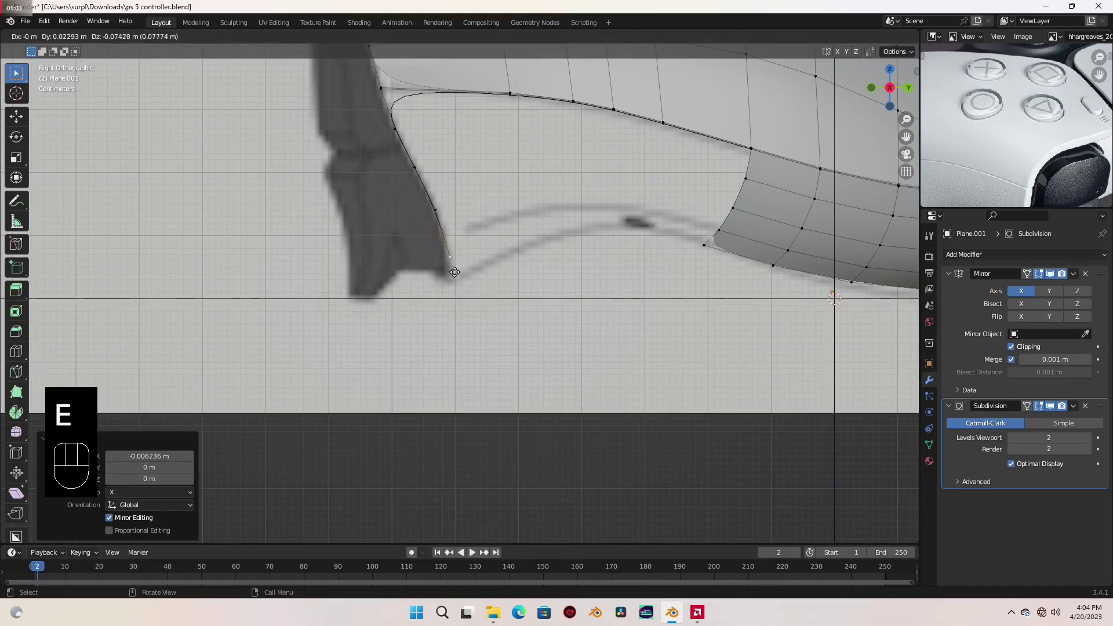
pyautogui.press('shift')
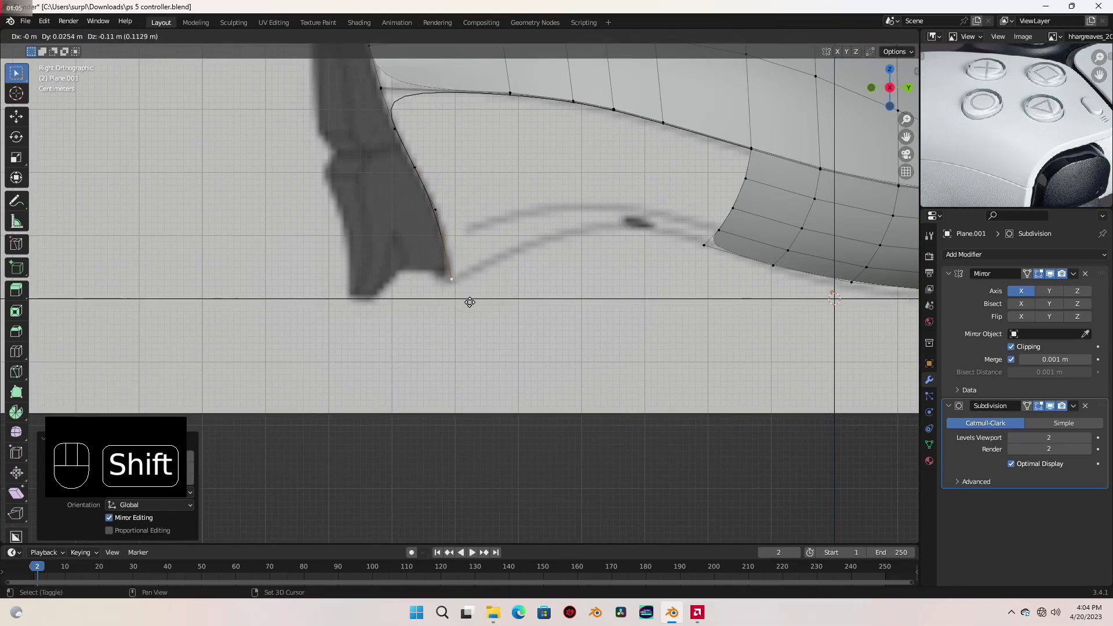
pyautogui.click(471, 305)
pyautogui.press('KP_1')
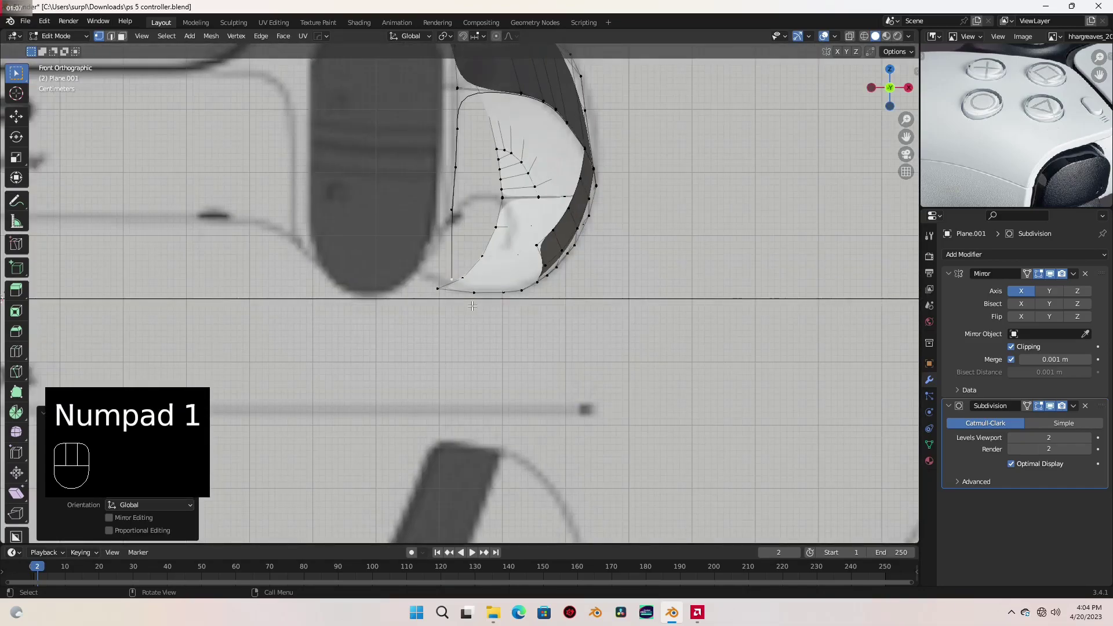
pyautogui.press('g')
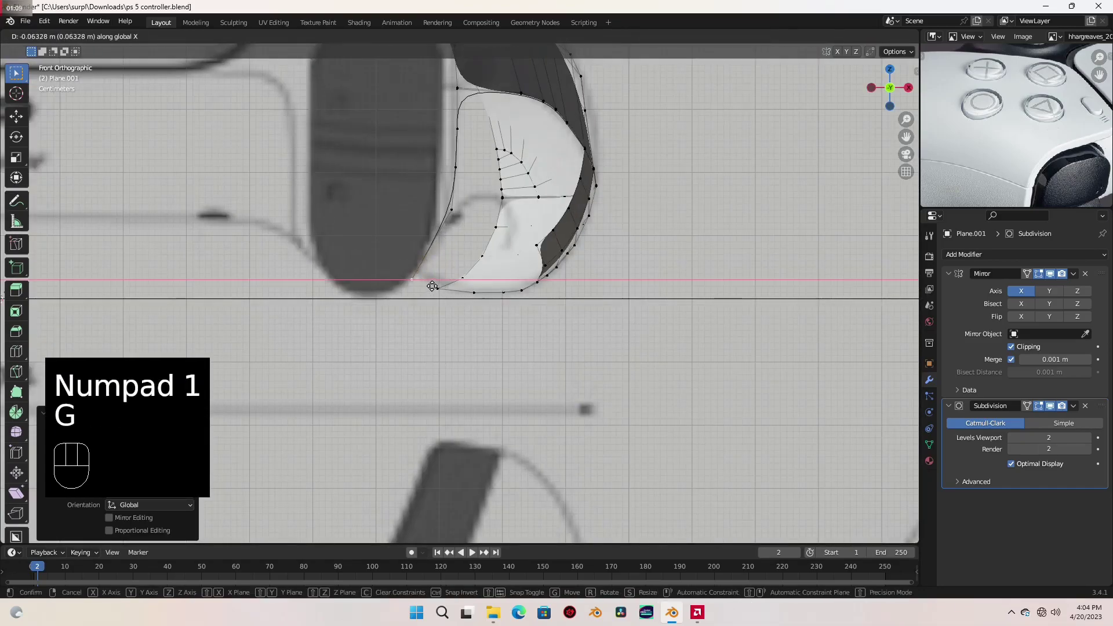
pyautogui.click(433, 286)
pyautogui.press('KP_3')
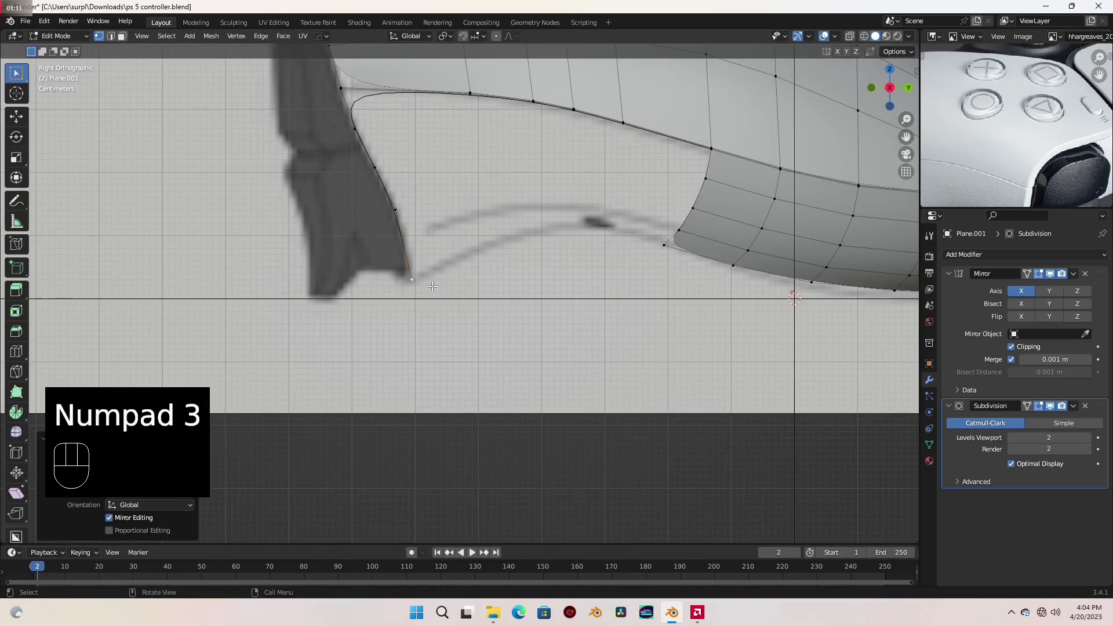
pyautogui.press('g')
pyautogui.keyDown('shift'); pyautogui.click(419, 256); pyautogui.keyUp('shift')
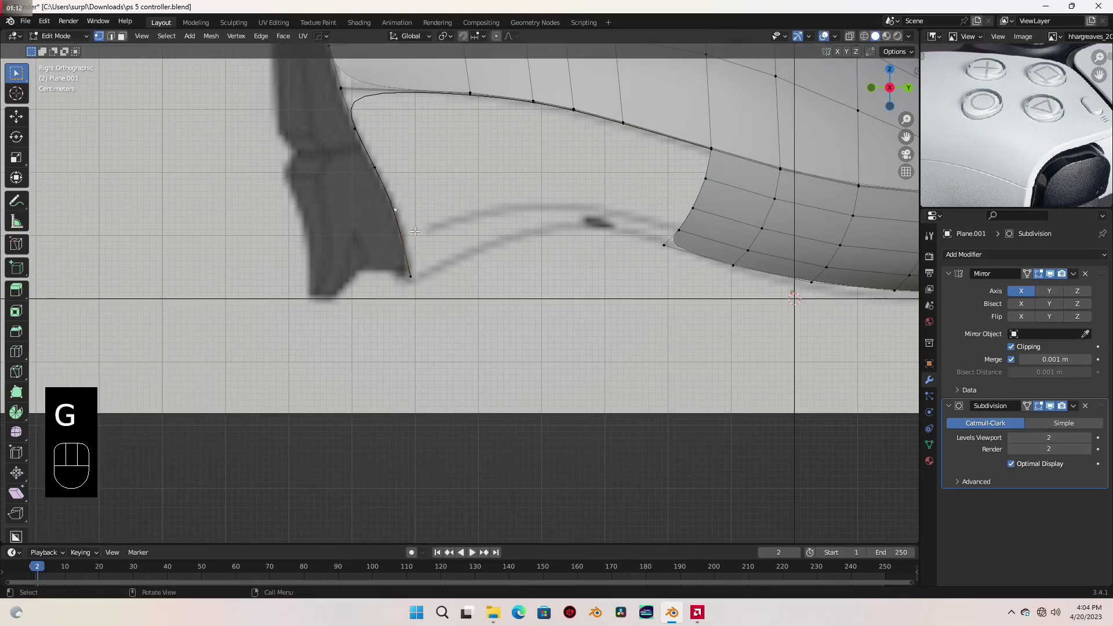
# Slide two curve vertices along the curve in side view to follow the reference.
pyautogui.press('g')
pyautogui.press('g')
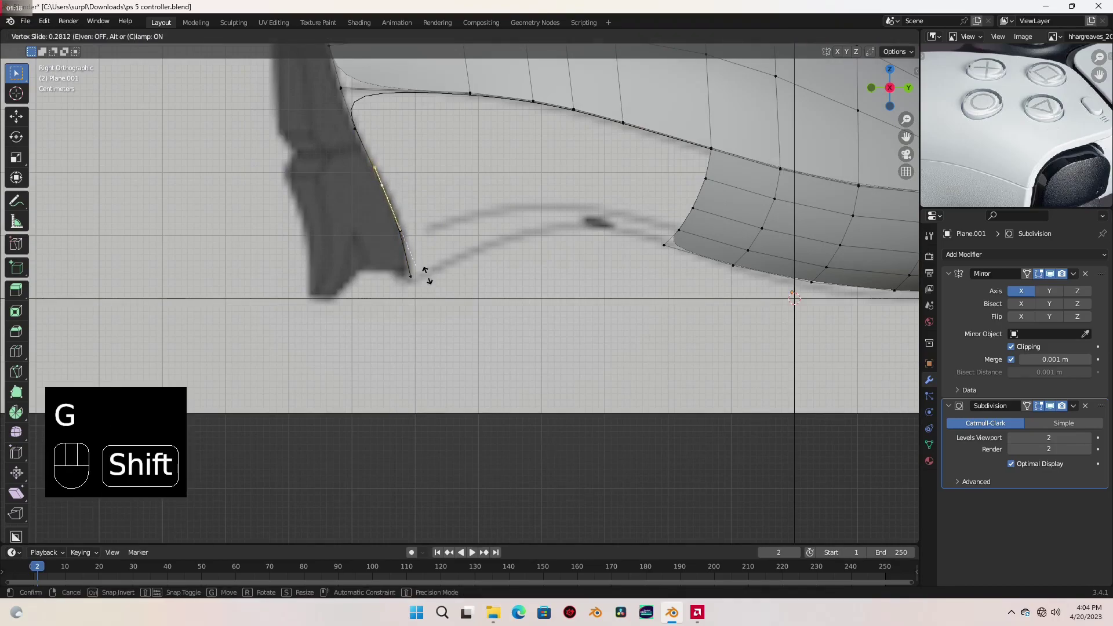
pyautogui.click(447, 315)
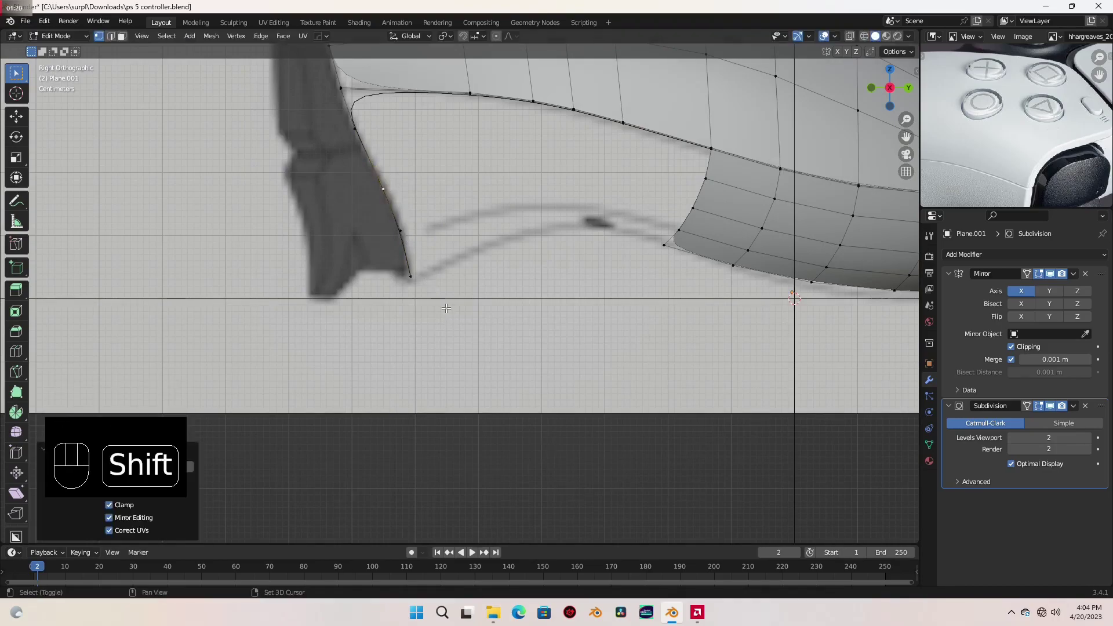
pyautogui.click(365, 114)
pyautogui.press('g')
pyautogui.press('g')
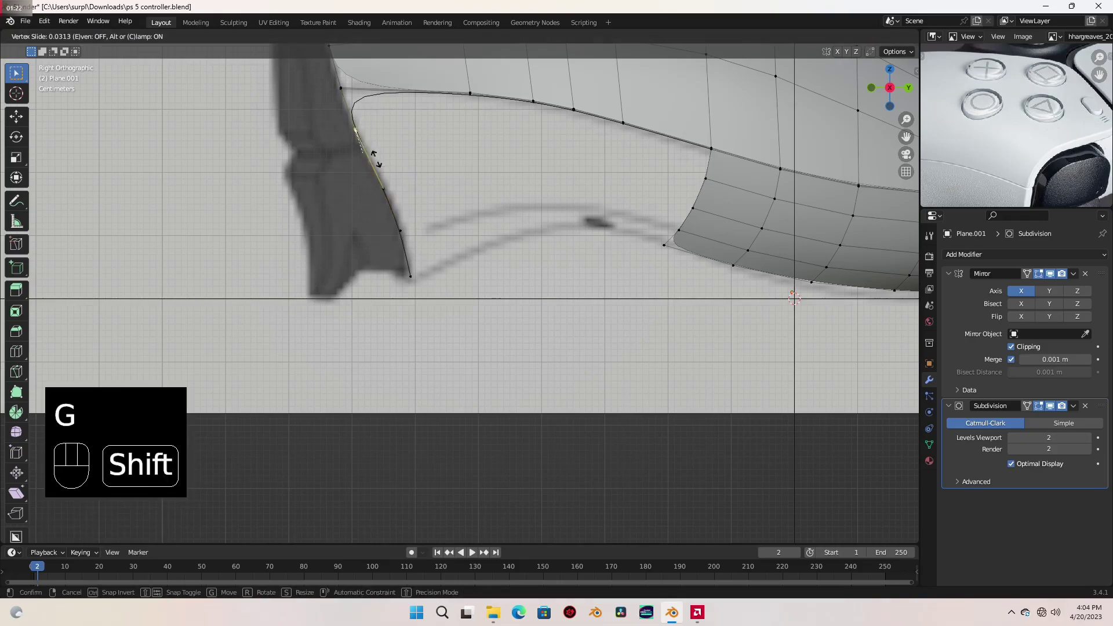
pyautogui.click(397, 197)
# Shift three curve vertices sideways in front view, one by 0.00321 m along X, to match the reference.
pyautogui.press('KP_1')
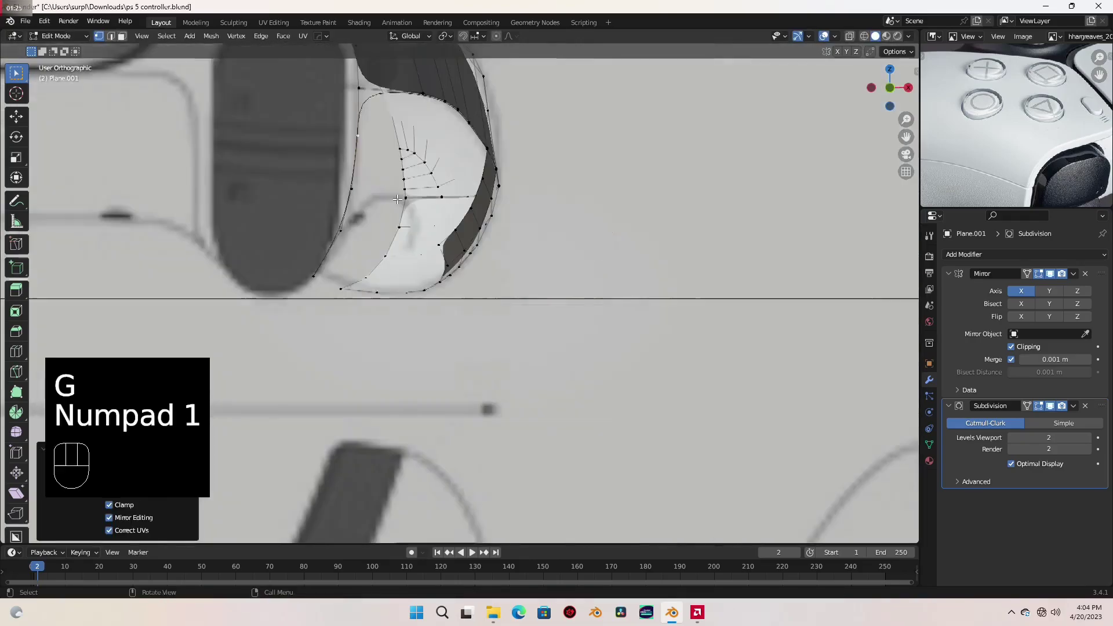
pyautogui.keyDown('shift'); pyautogui.moveTo(382, 238); pyautogui.dragTo(419, 257, button='middle'); pyautogui.keyUp('shift')
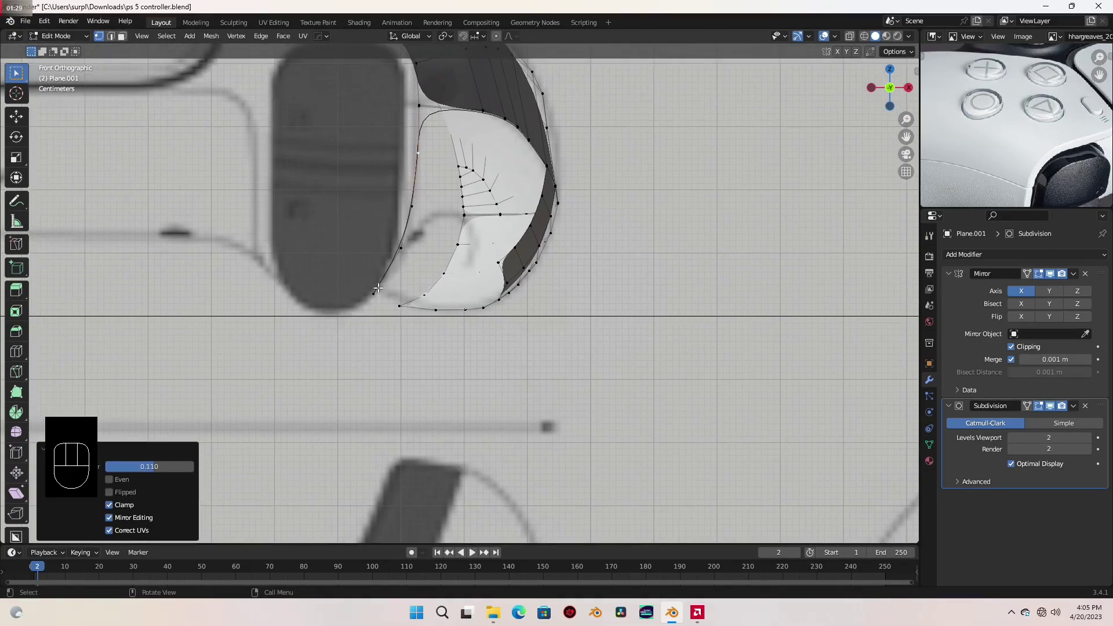
pyautogui.click(405, 252)
pyautogui.press('g')
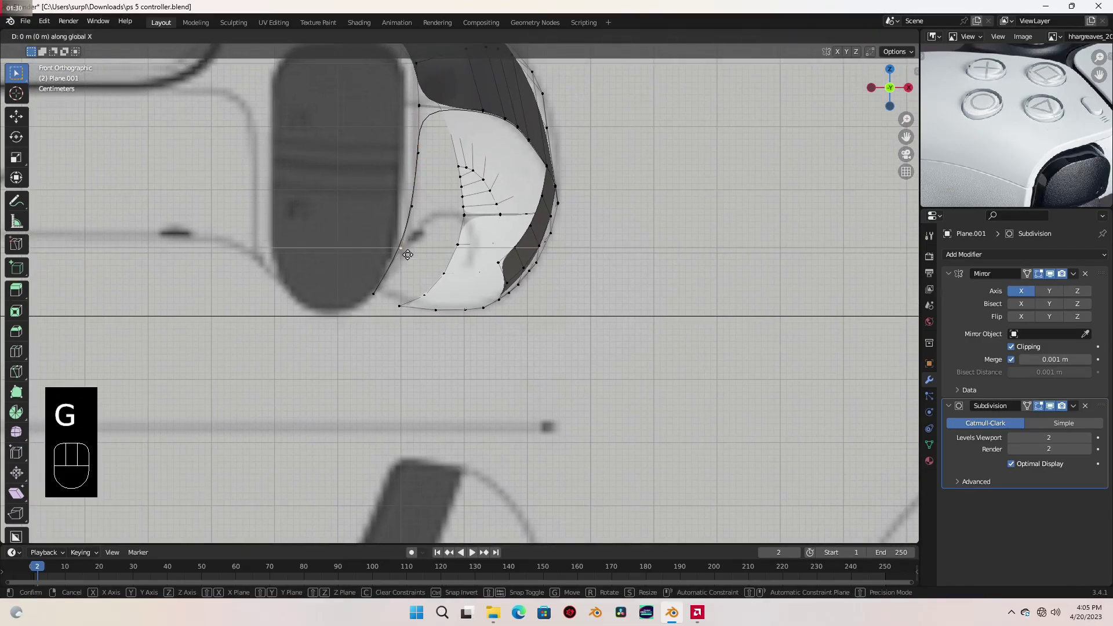
pyautogui.keyDown('shift'); pyautogui.click(465, 246); pyautogui.keyUp('shift')
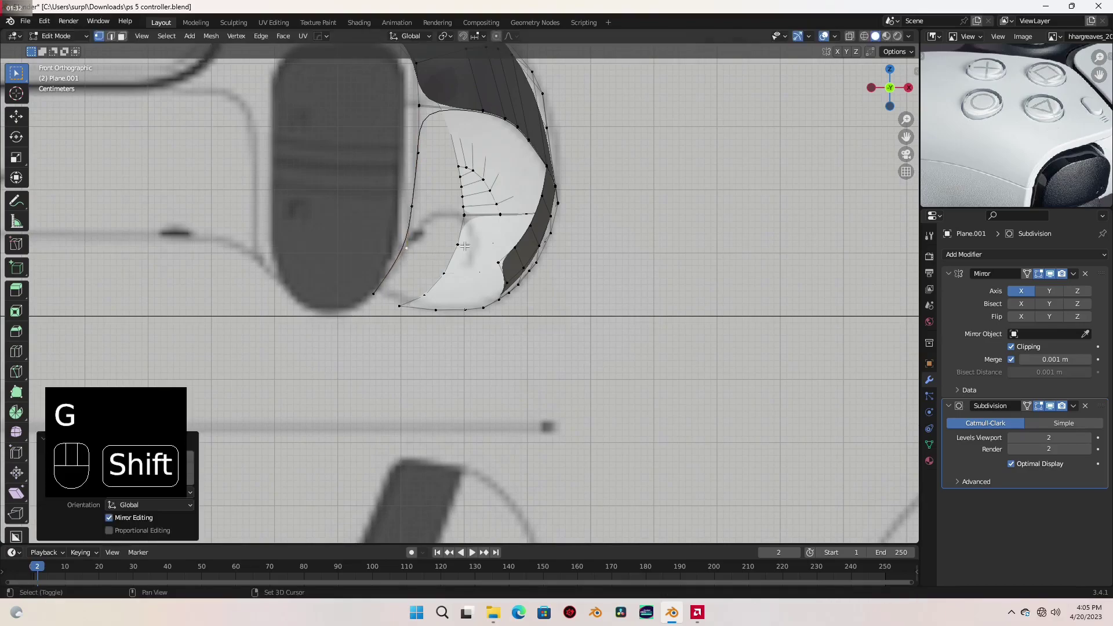
pyautogui.click(379, 285)
pyautogui.press('g')
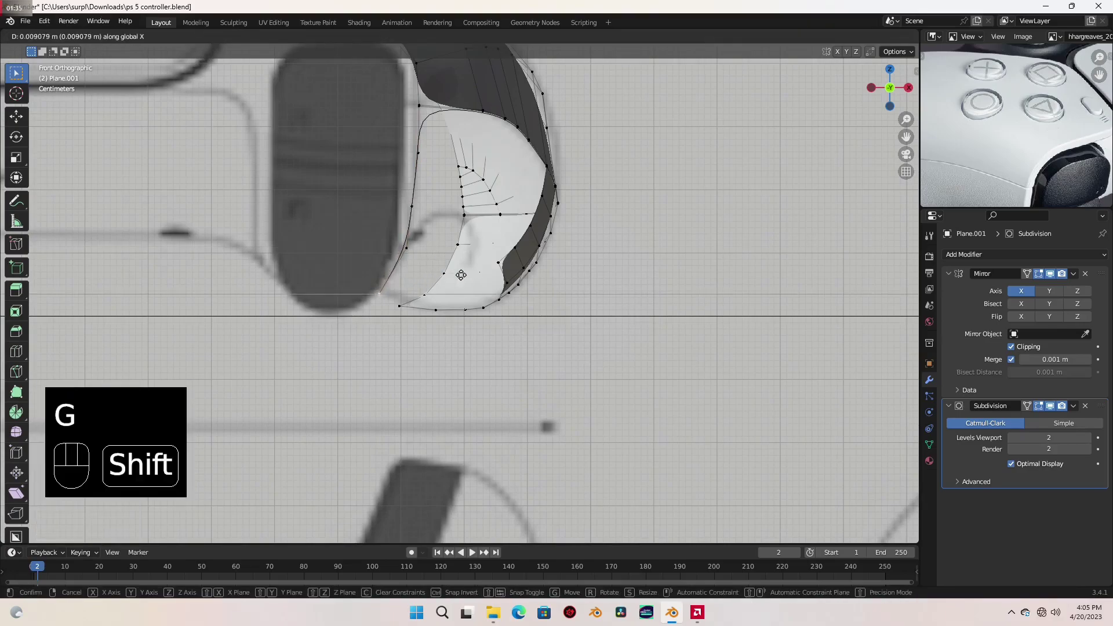
pyautogui.click(427, 248)
pyautogui.click(418, 208)
pyautogui.press('g')
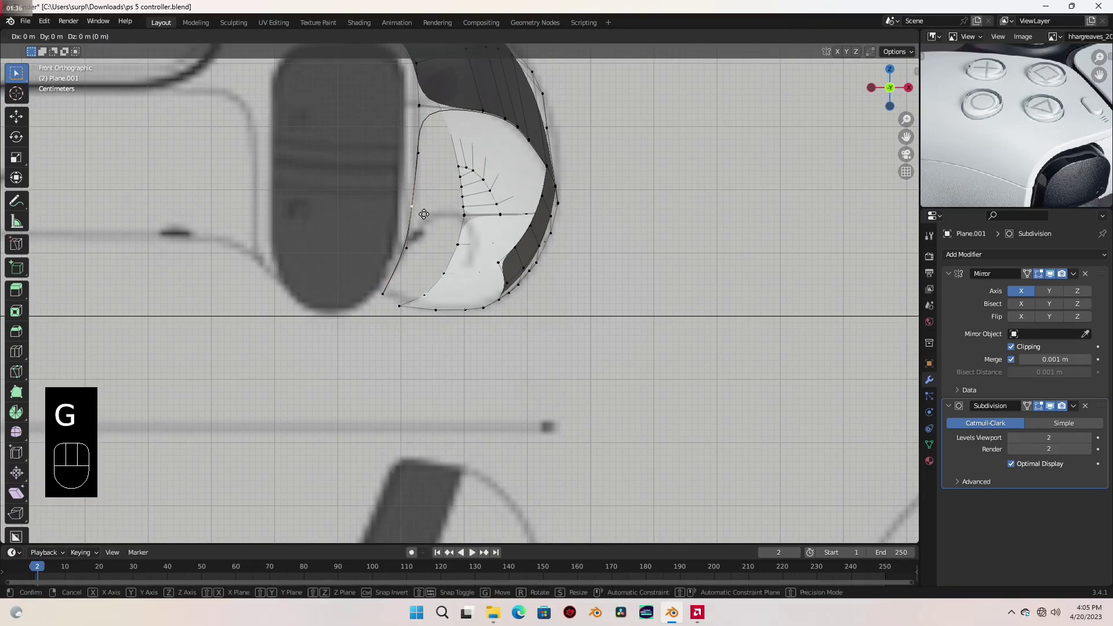
pyautogui.click(443, 213)
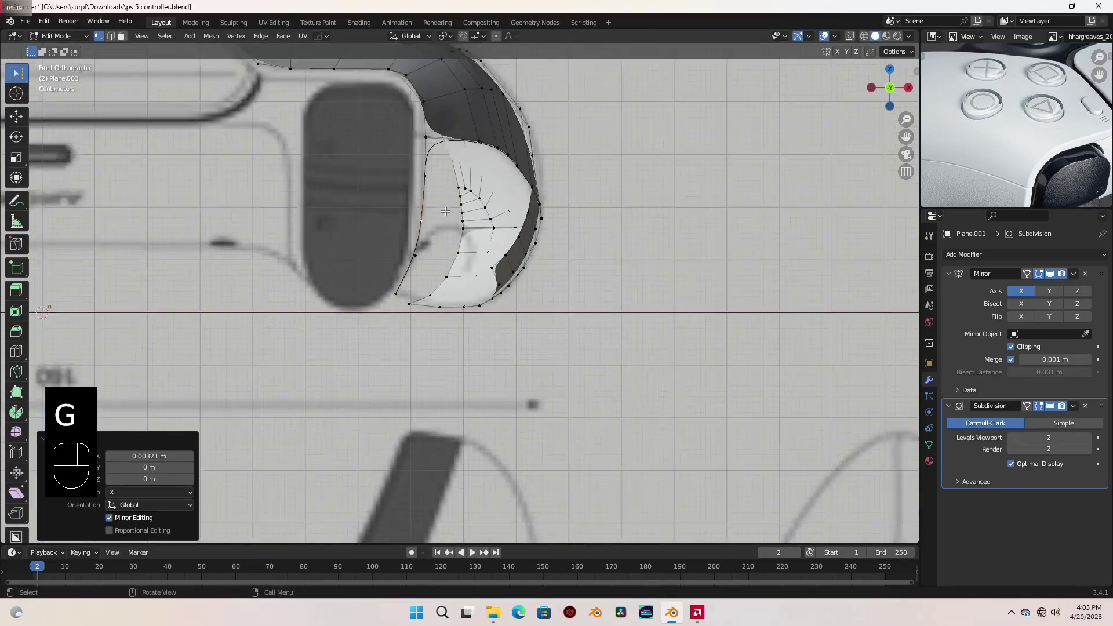
# In side view, select the shell vertex next to the curve's top.
pyautogui.press('KP_3')
pyautogui.scroll(3, 399, 280)
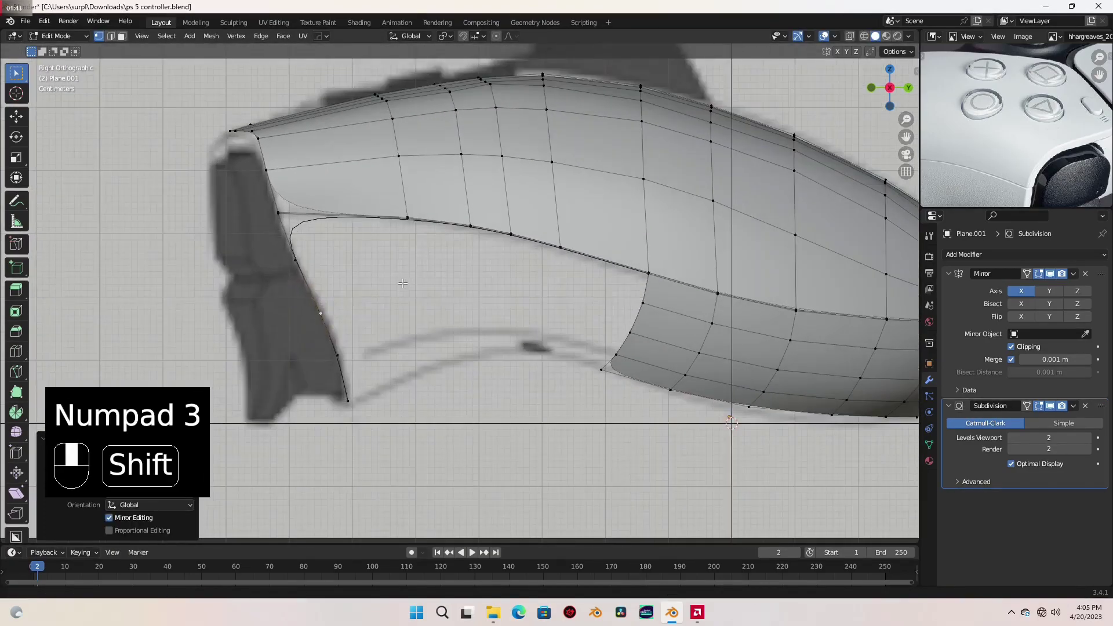
pyautogui.scroll(1, 301, 234)
pyautogui.keyDown('shift'); pyautogui.moveTo(275, 223); pyautogui.dragTo(332, 236, button='middle'); pyautogui.keyUp('shift')
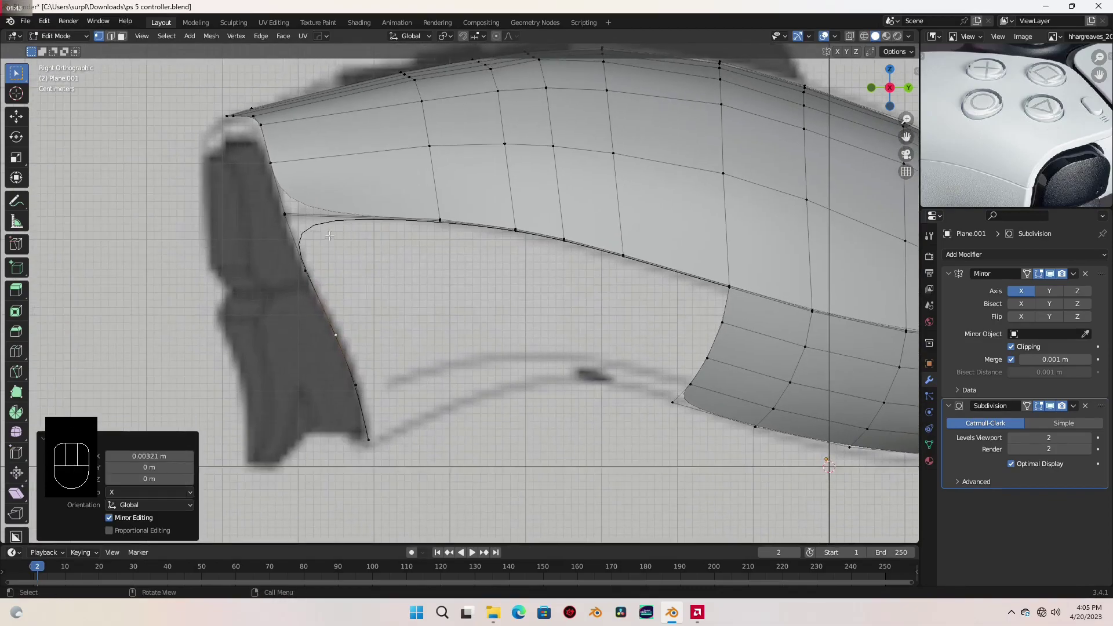
pyautogui.click(291, 221)
# Fill the first faces between curve and shell, sliding new vertices along their edges (factor 0.045).
pyautogui.press('f')
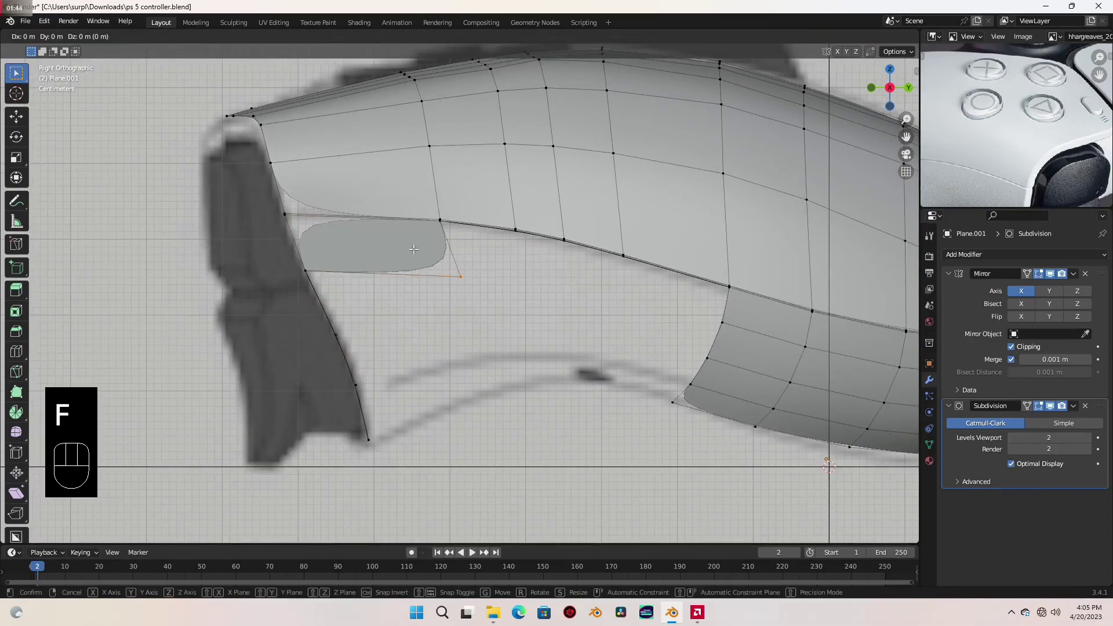
pyautogui.press('g')
pyautogui.press('g')
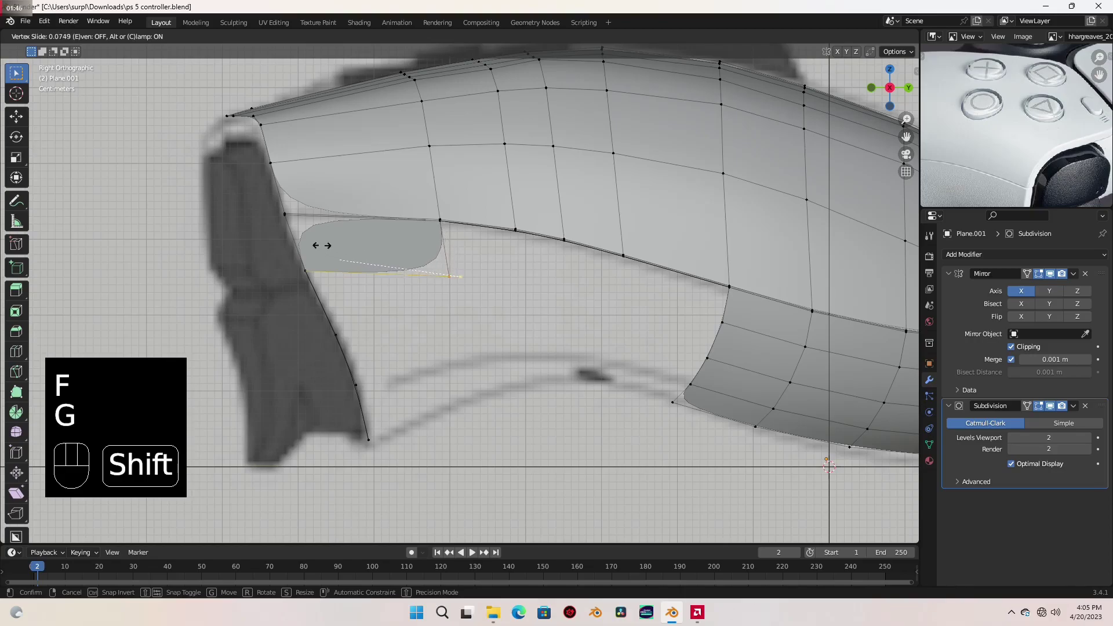
pyautogui.click(280, 240)
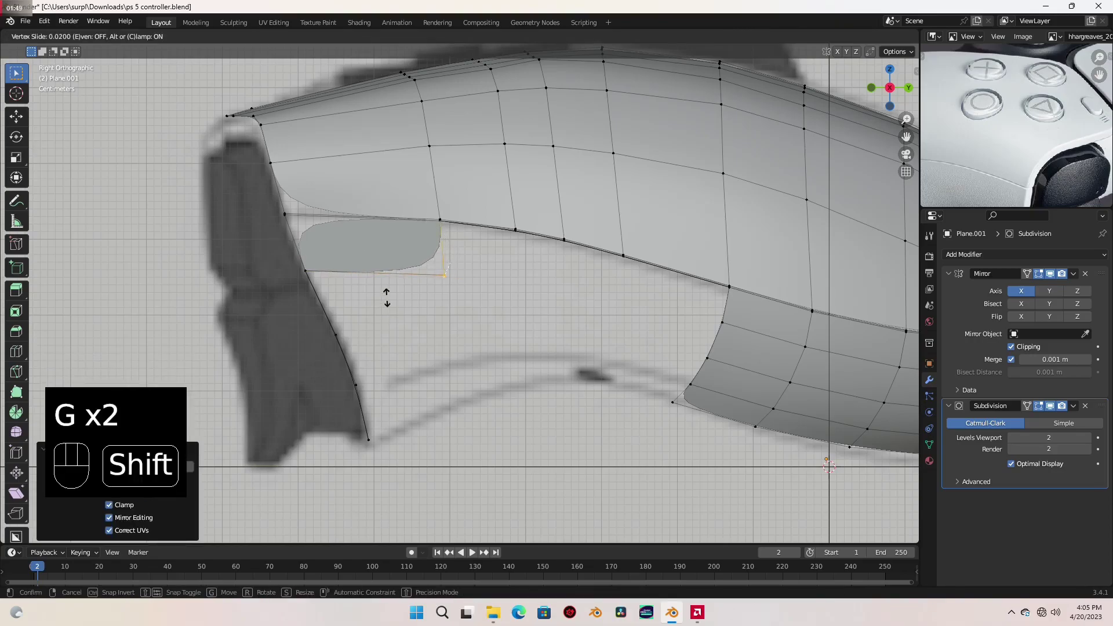
pyautogui.click(438, 229)
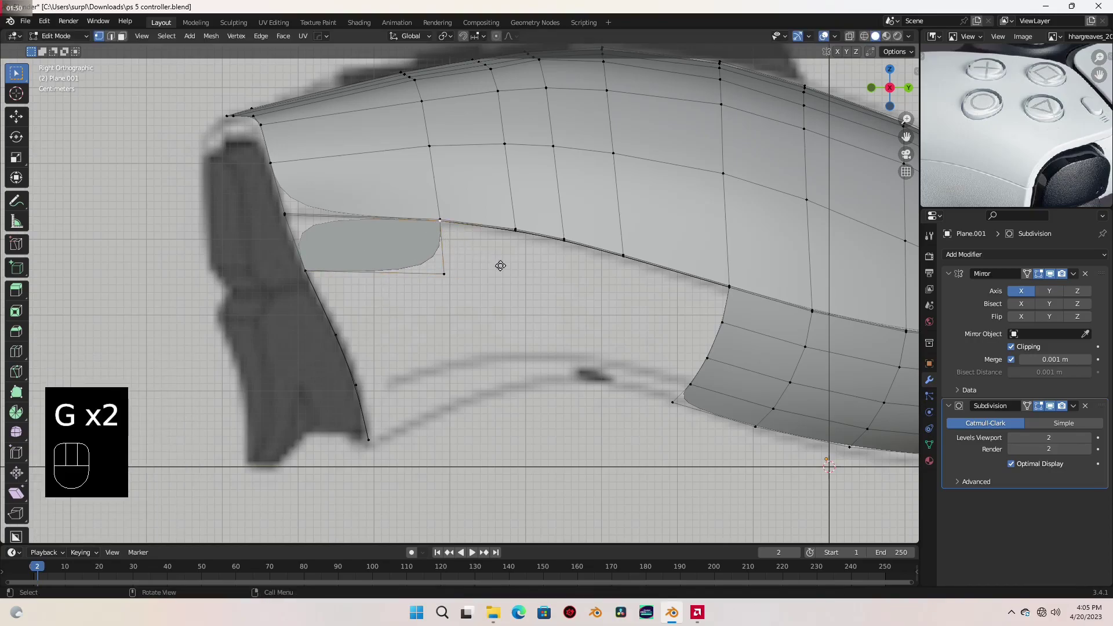
pyautogui.press('f')
pyautogui.press('g')
pyautogui.press('g')
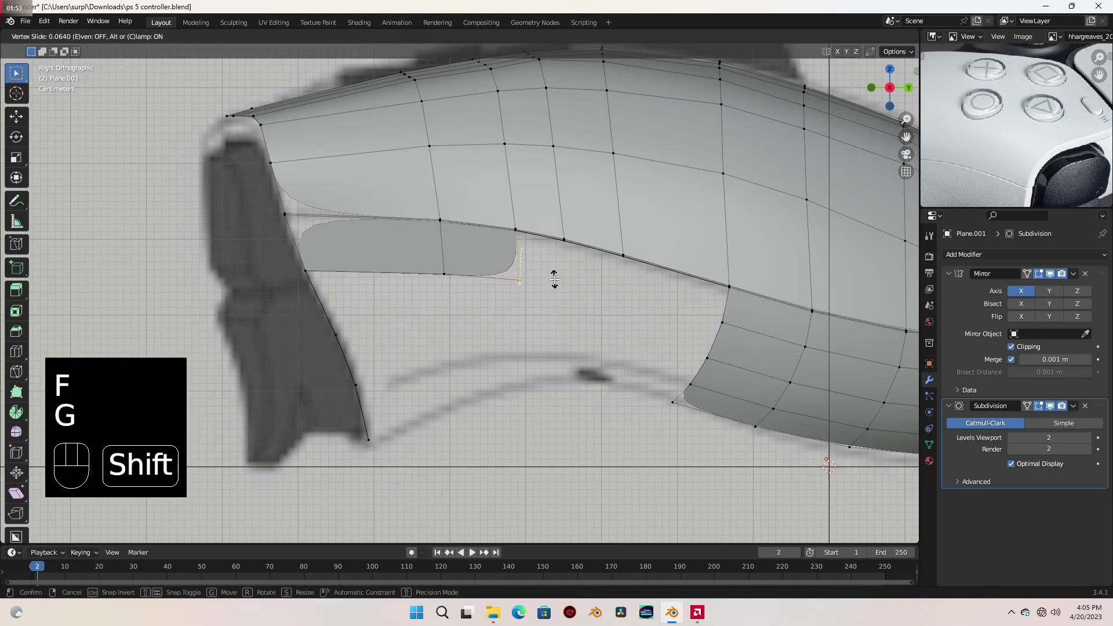
pyautogui.click(554, 280)
pyautogui.press('g')
pyautogui.press('g')
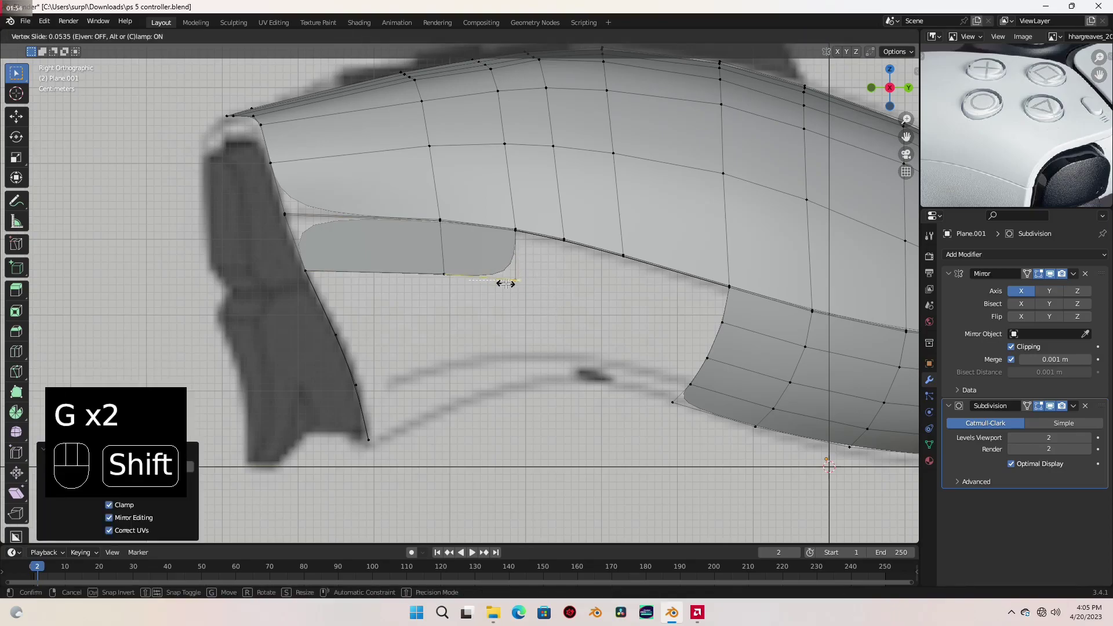
pyautogui.click(506, 284)
# Fill further faces along the strip toward the shell's lower edge, sliding each new vertex into place.
pyautogui.press('f')
pyautogui.press('g')
pyautogui.press('g')
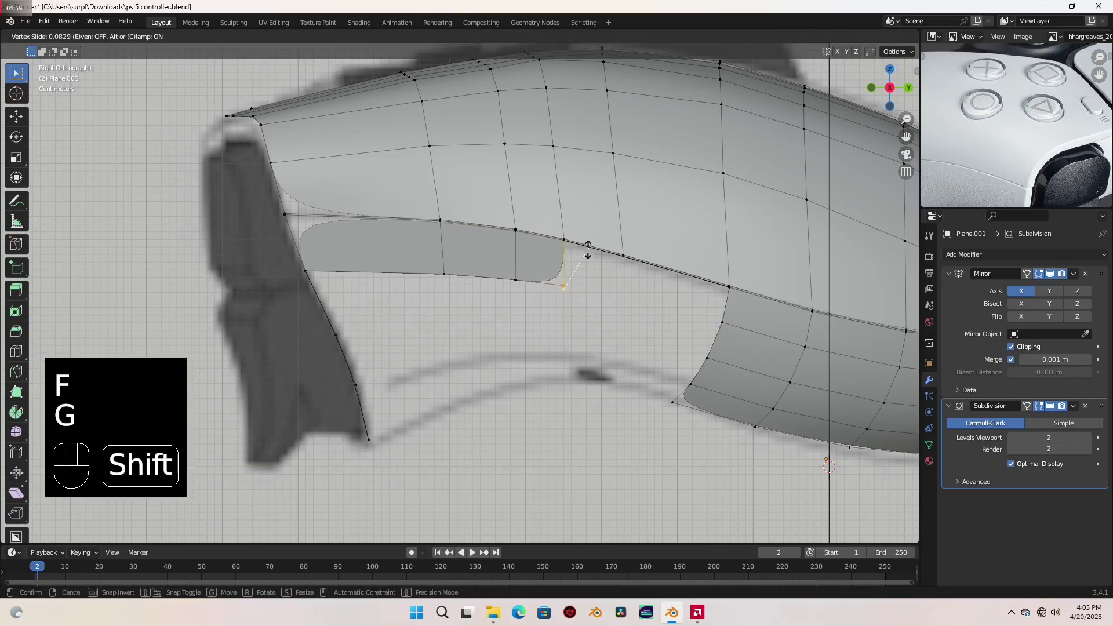
pyautogui.click(588, 249)
pyautogui.click(722, 289)
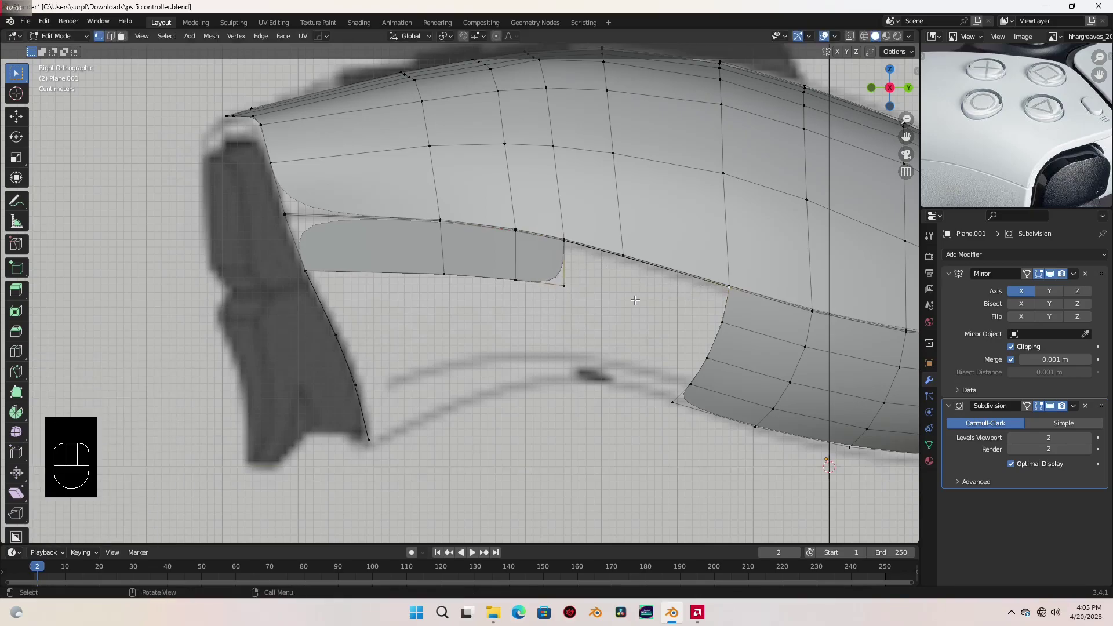
pyautogui.press('f')
pyautogui.press('g')
pyautogui.press('g')
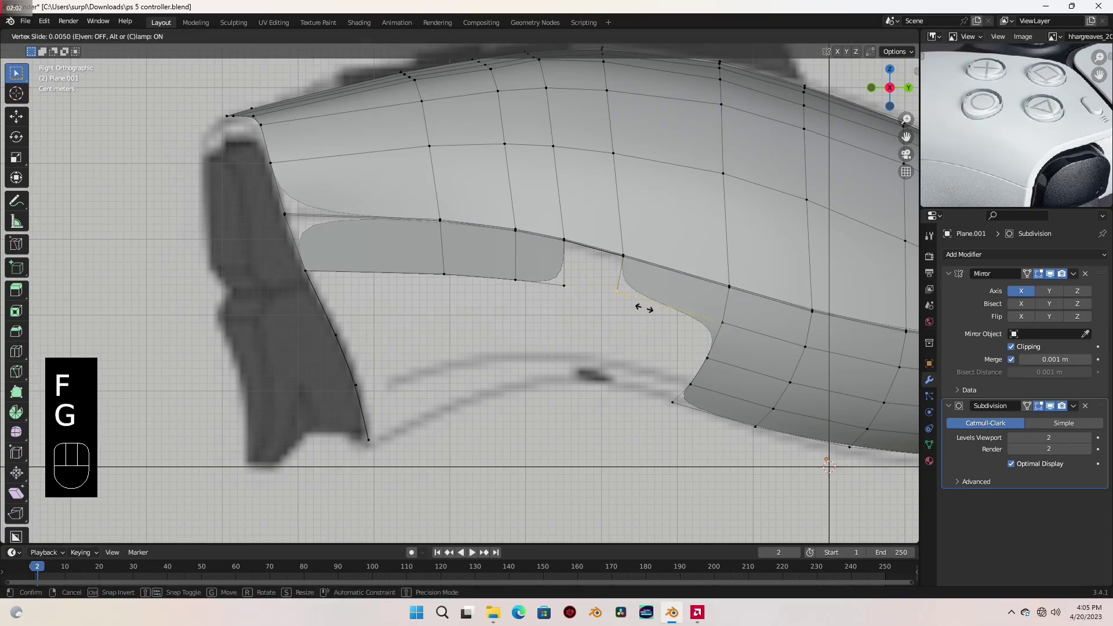
pyautogui.keyDown('shift'); pyautogui.click(676, 322); pyautogui.keyUp('shift')
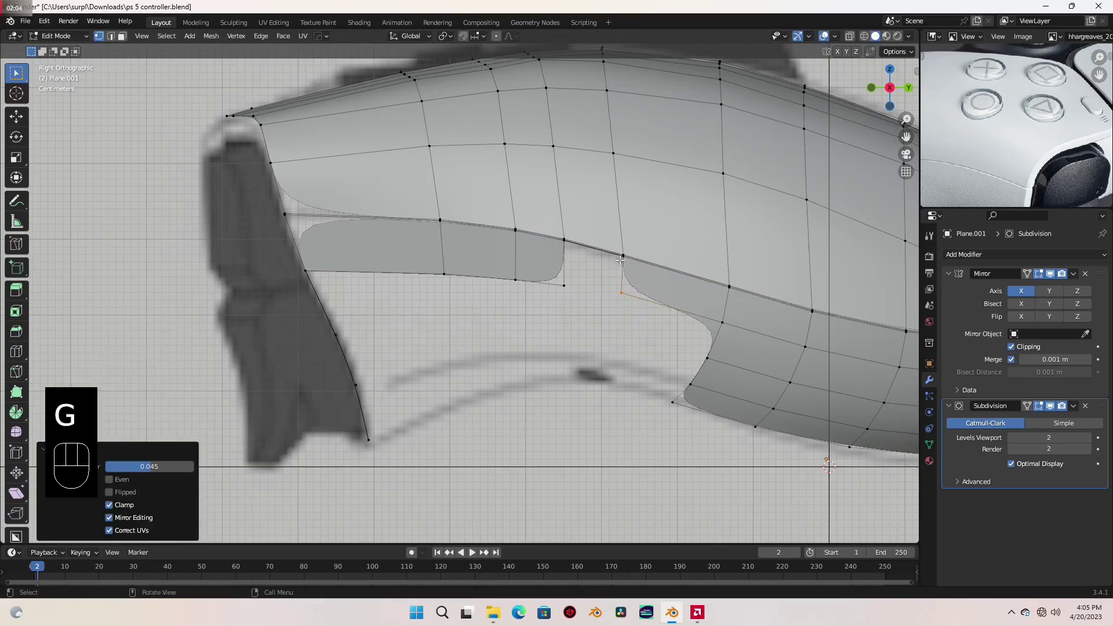
pyautogui.keyDown('shift'); pyautogui.click(565, 240); pyautogui.keyUp('shift')
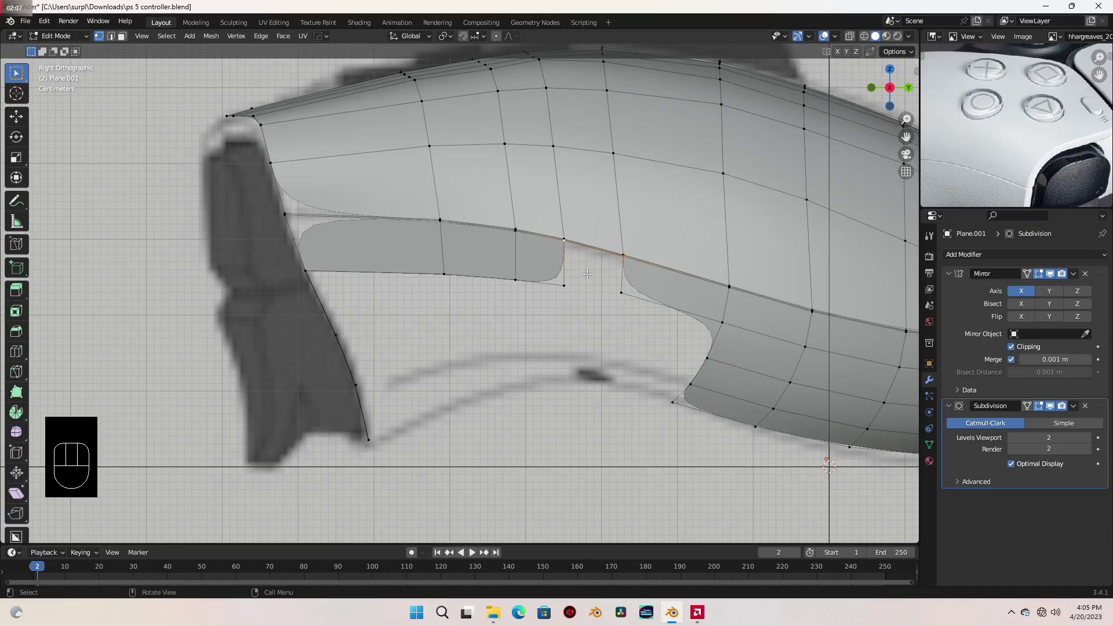
pyautogui.press('f')
# Orbit to inspect the new faces, then return to the right side view framing the cut-out.
pyautogui.scroll(-5, 586, 273)
pyautogui.moveTo(587, 275); pyautogui.dragTo(502, 295, button='middle')
pyautogui.scroll(3, 473, 280)
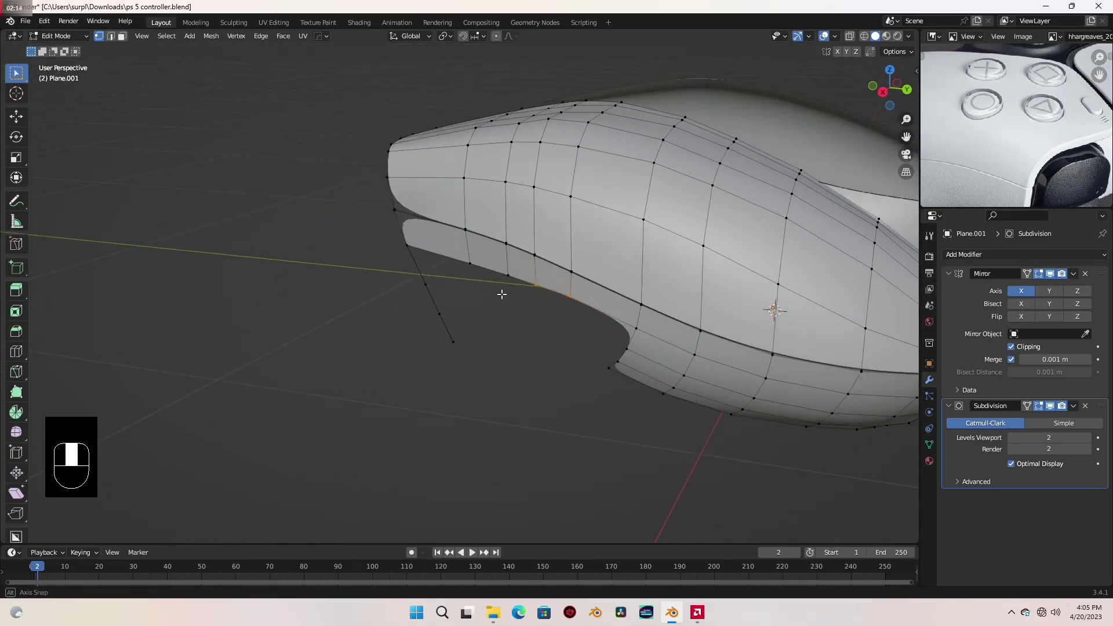
pyautogui.press('KP_3')
pyautogui.keyDown('shift'); pyautogui.moveTo(502, 295); pyautogui.dragTo(470, 303, button='middle'); pyautogui.keyUp('shift')
pyautogui.scroll(-1, 468, 284)
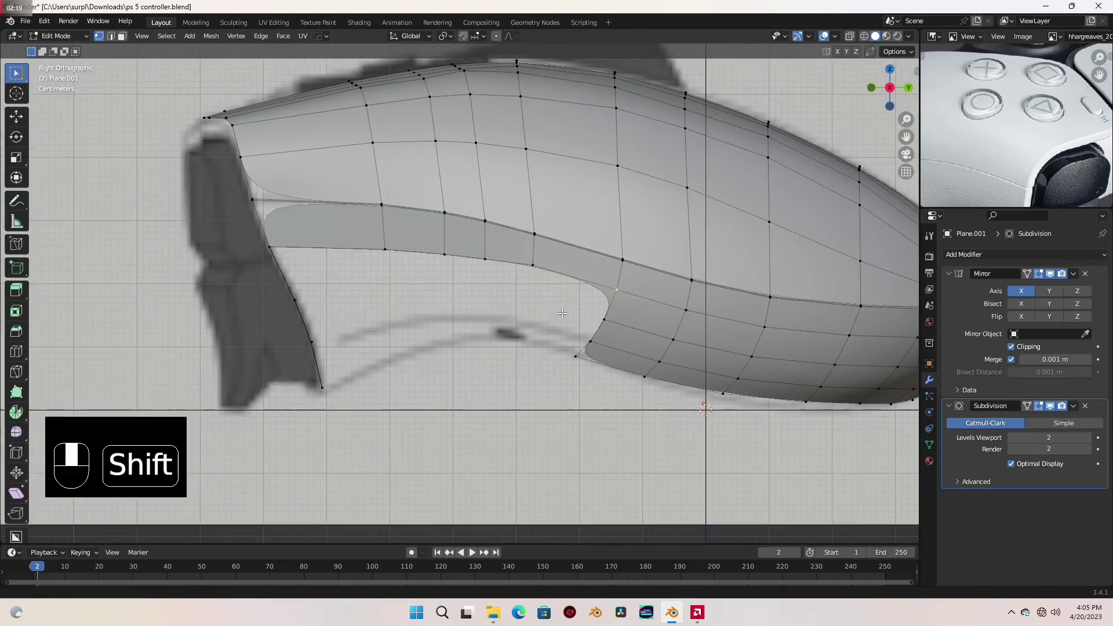
# Fill faces along the lower edge near the cut-out, sliding new vertices onto the reference outline.
pyautogui.keyDown('shift'); pyautogui.moveTo(609, 292); pyautogui.dragTo(574, 316, button='middle'); pyautogui.keyUp('shift')
pyautogui.press('f')
pyautogui.press('g')
pyautogui.press('g')
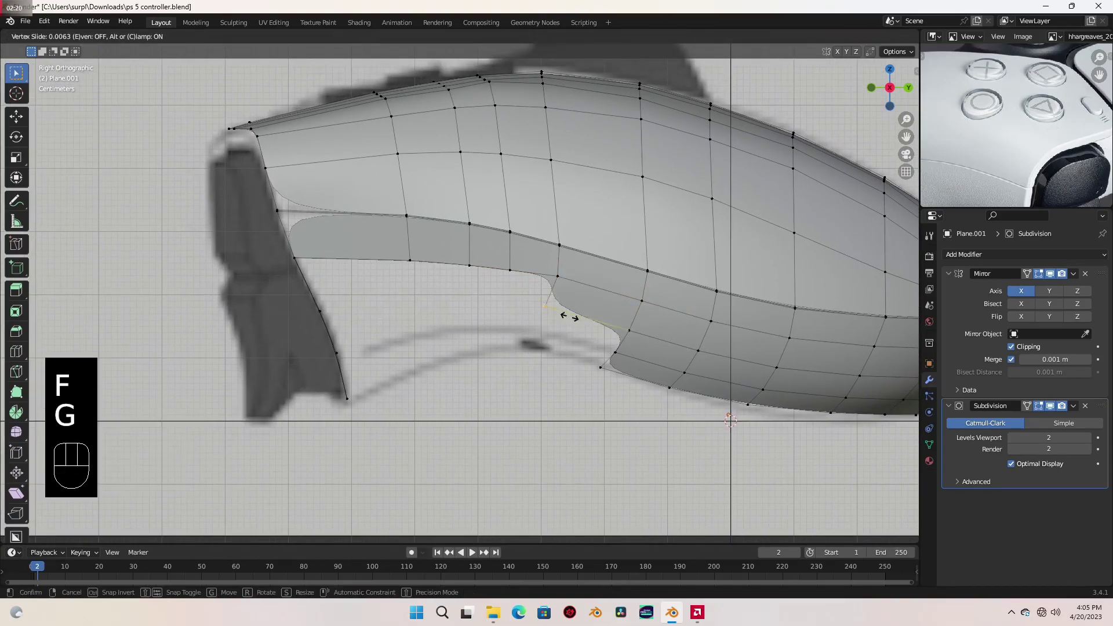
pyautogui.click(659, 330)
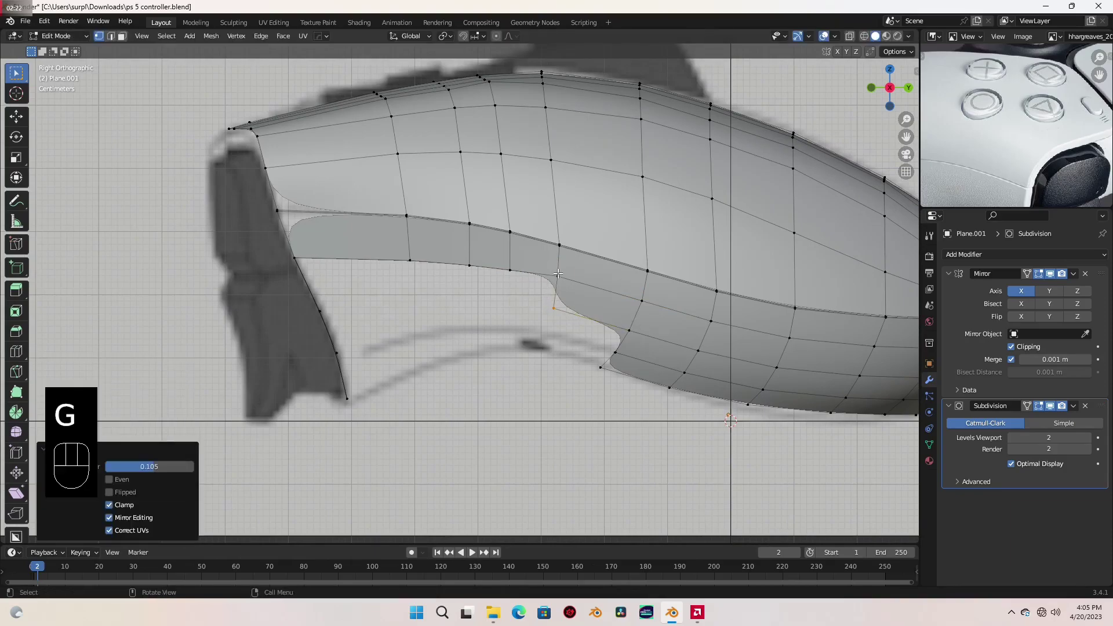
pyautogui.press('f')
pyautogui.press('g')
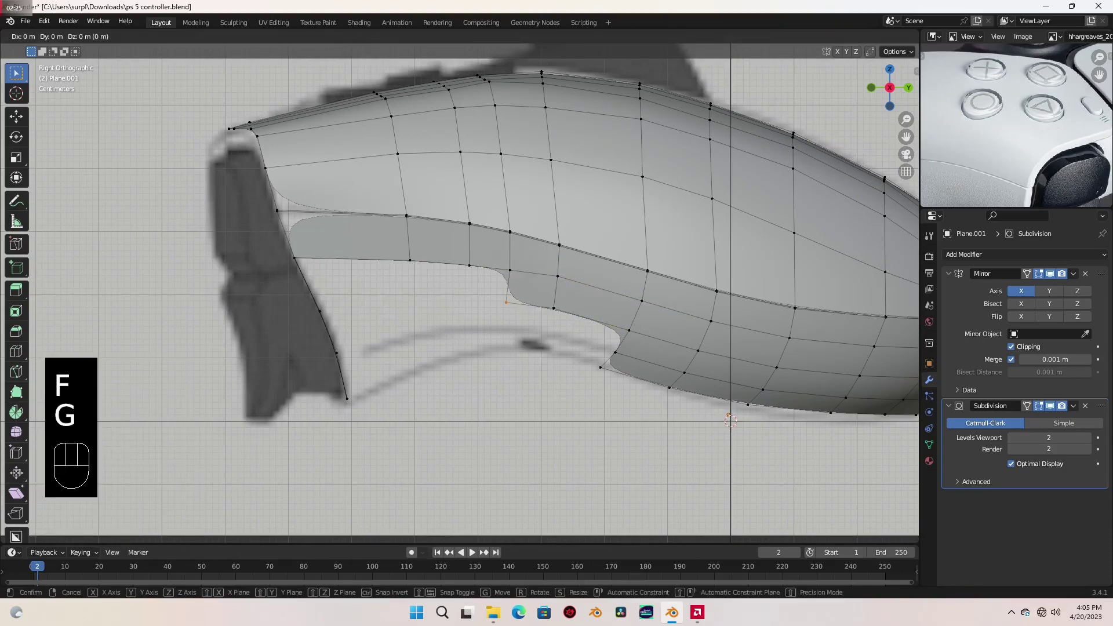
pyautogui.click(543, 310)
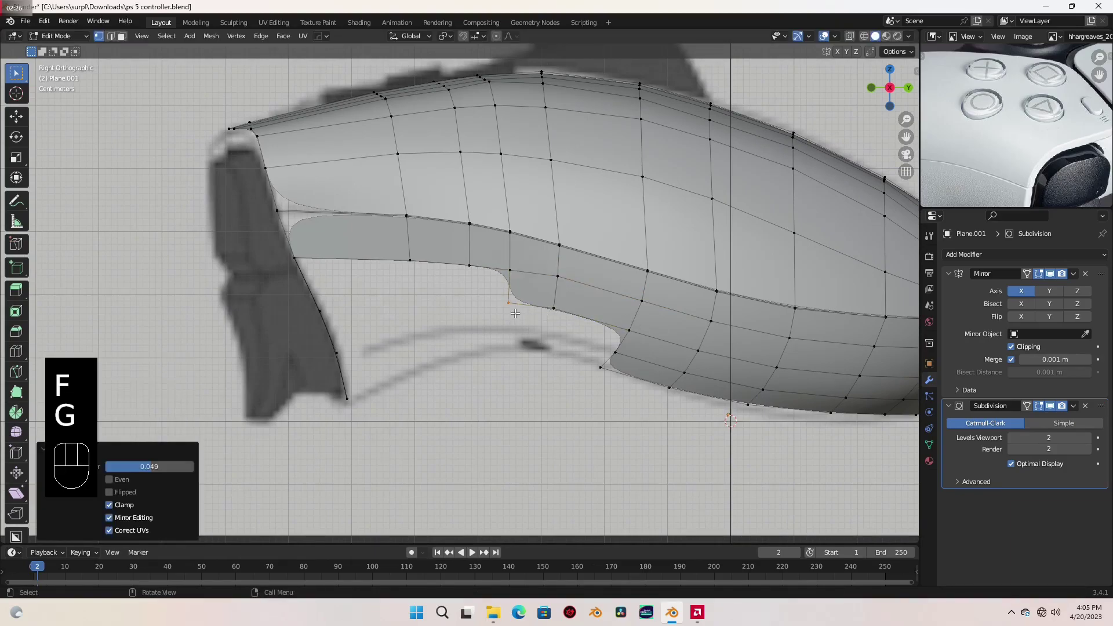
pyautogui.click(510, 270)
pyautogui.press('f')
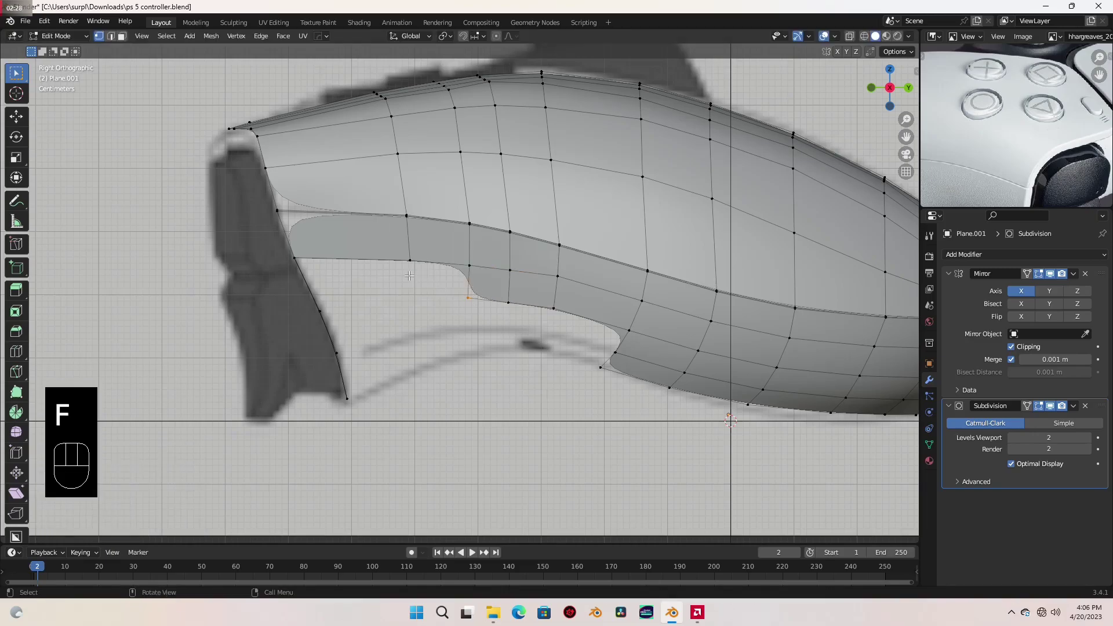
# Fill more faces toward the trigger's front outline, sliding each new vertex into place.
pyautogui.click(465, 266)
pyautogui.press('f')
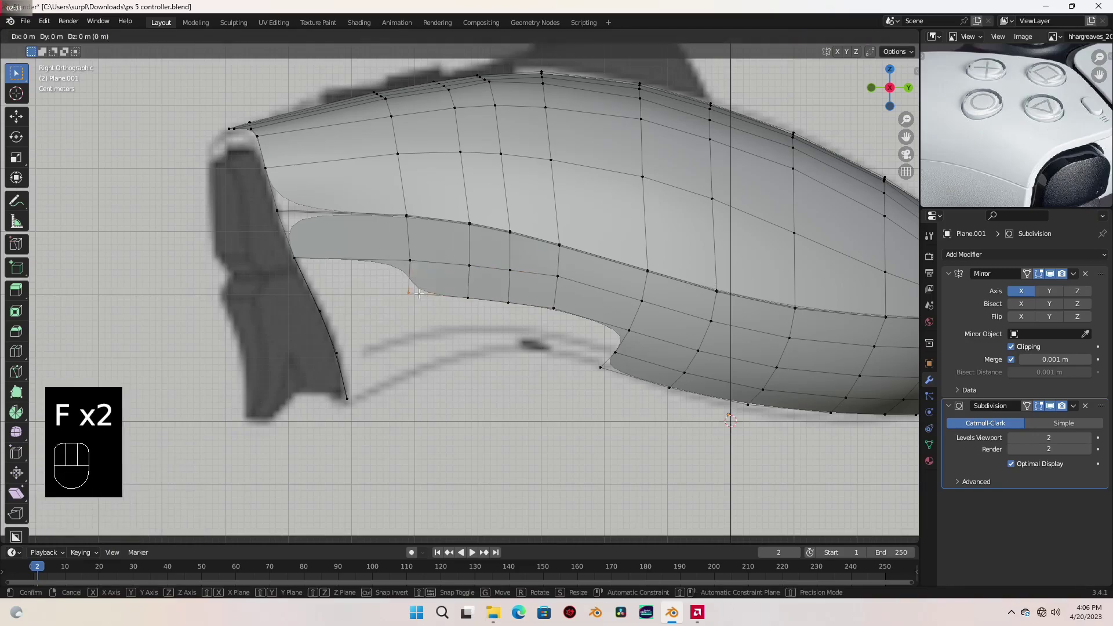
pyautogui.press('g')
pyautogui.press('g')
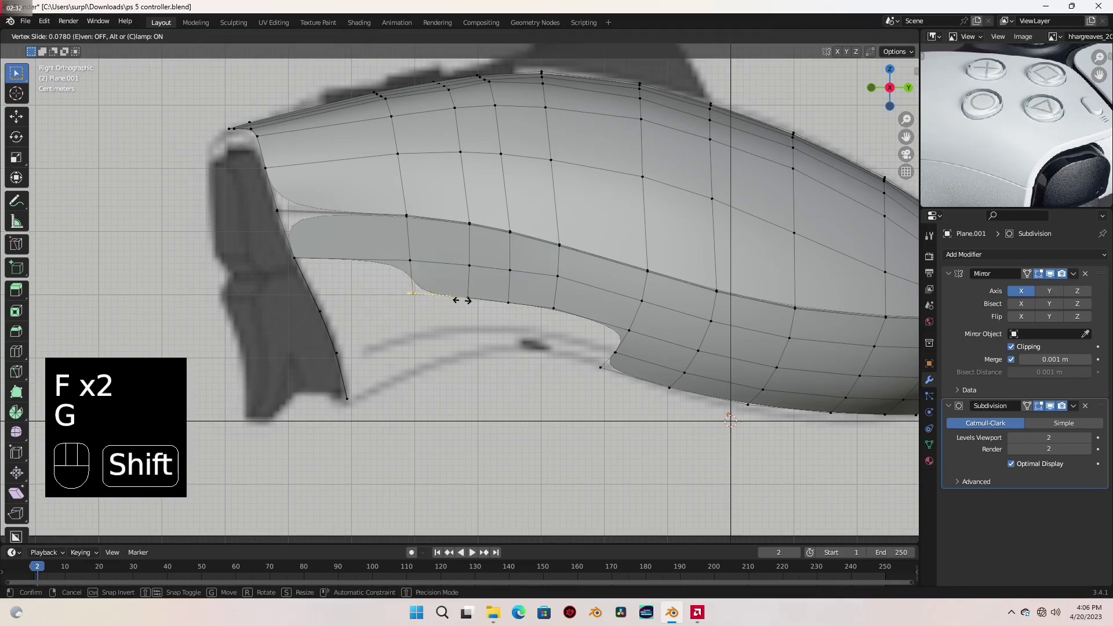
pyautogui.click(462, 301)
pyautogui.click(413, 261)
pyautogui.keyDown('shift'); pyautogui.click(294, 253); pyautogui.keyUp('shift')
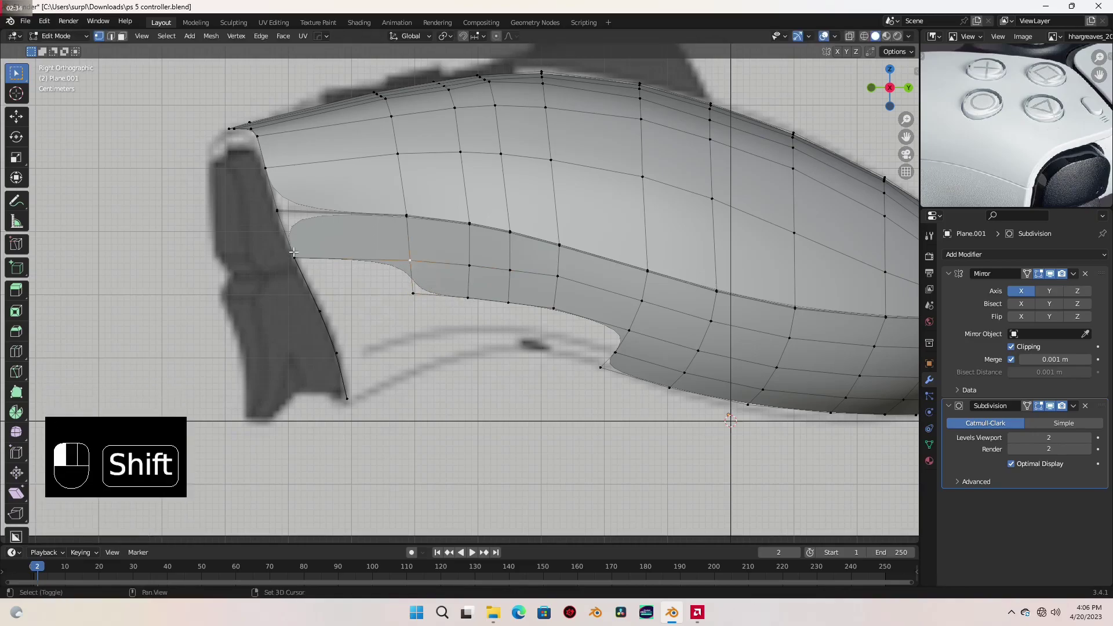
pyautogui.press('f')
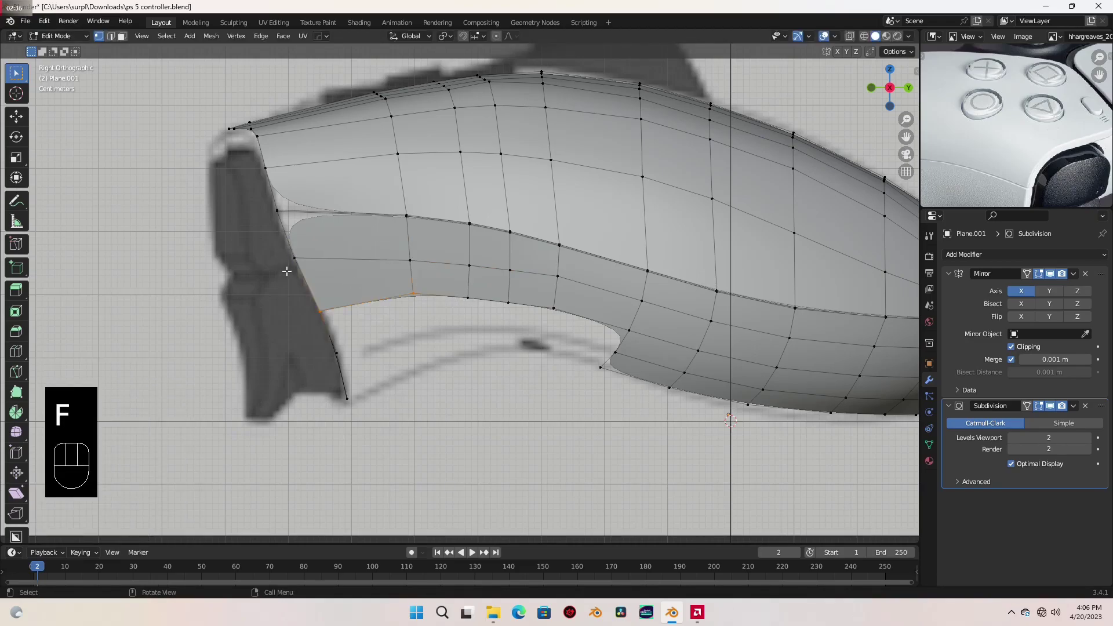
pyautogui.press('g')
pyautogui.press('g')
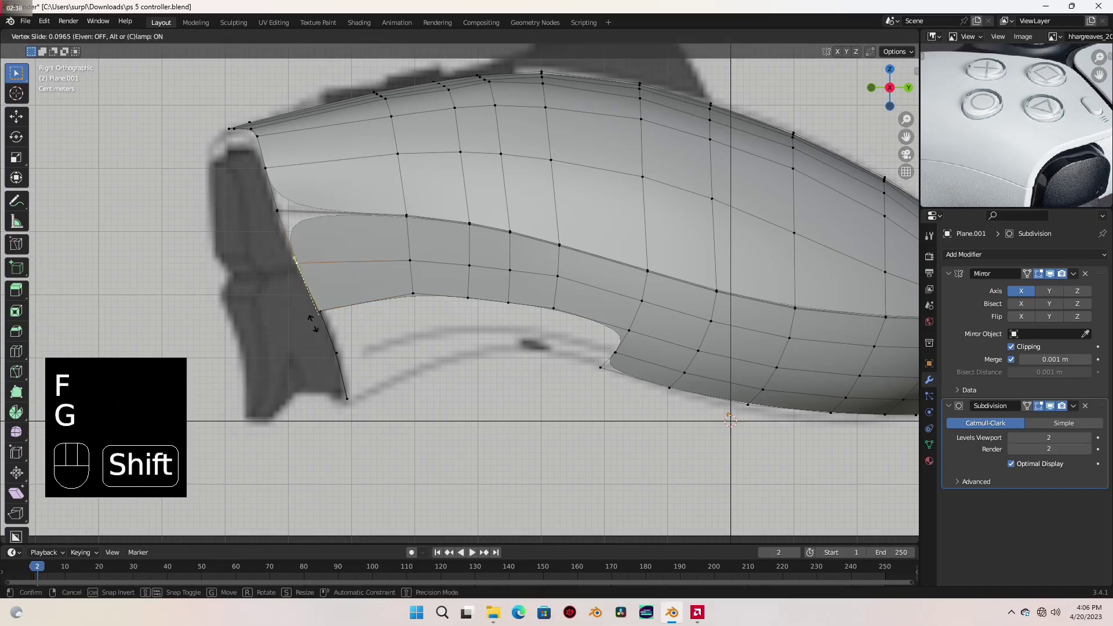
pyautogui.click(312, 320)
pyautogui.click(553, 275)
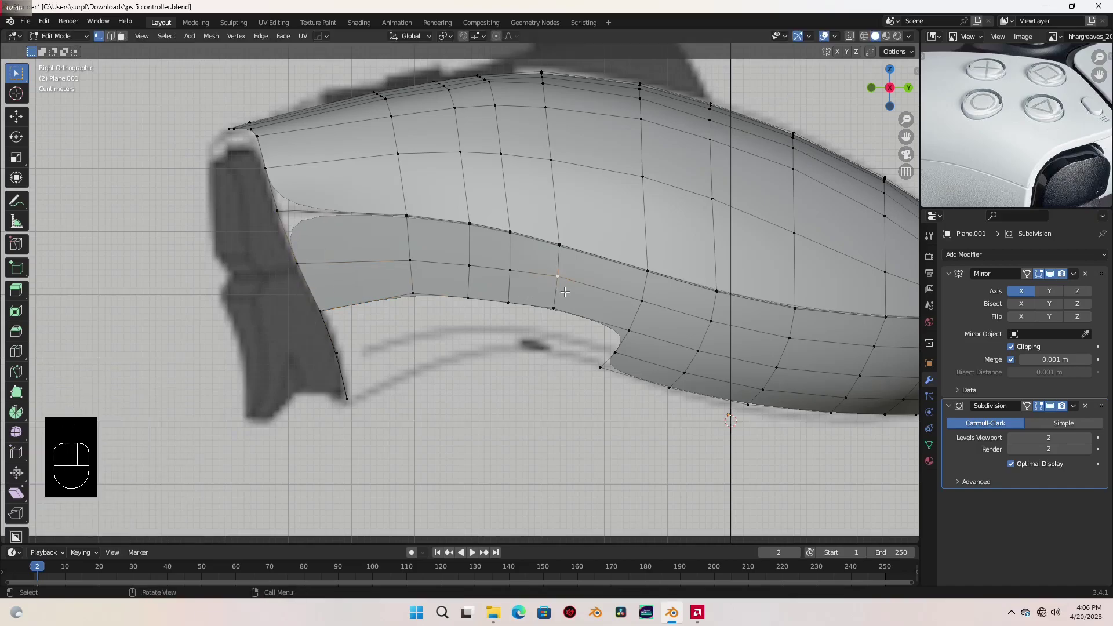
# Slide the selected vertex along its edge, then orbit to check the new faces.
pyautogui.press('g')
pyautogui.press('g')
pyautogui.click(565, 313)
pyautogui.scroll(-4, 565, 313)
pyautogui.moveTo(565, 316); pyautogui.dragTo(650, 374, button='middle')
pyautogui.press('KP_3')
pyautogui.scroll(4, 508, 301)
pyautogui.keyDown('shift'); pyautogui.moveTo(508, 301); pyautogui.dragTo(494, 272, button='middle'); pyautogui.keyUp('shift')
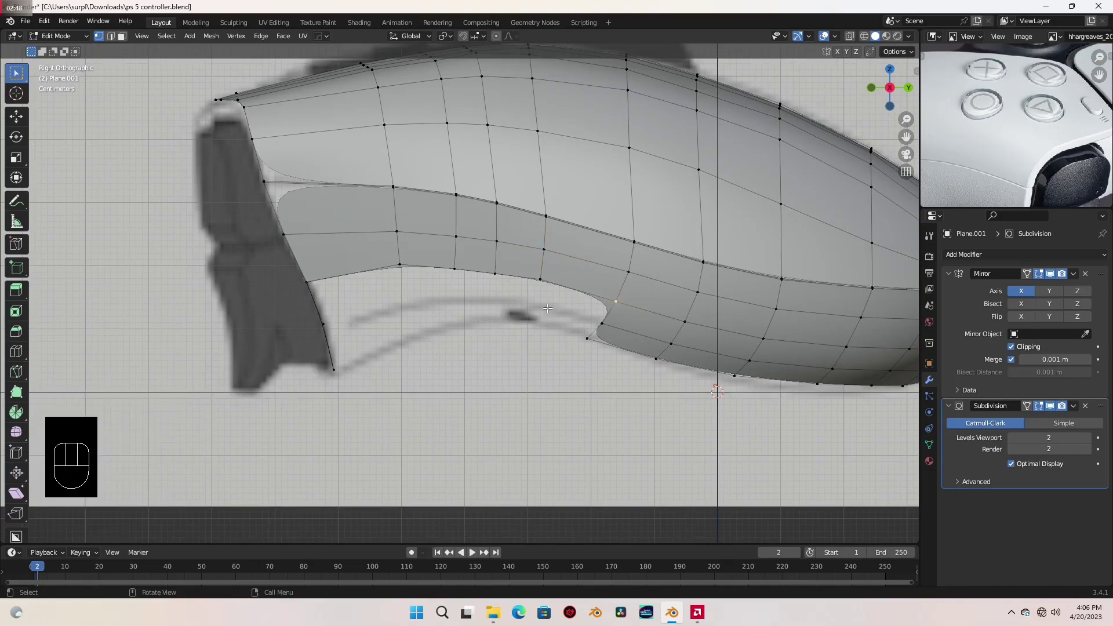
# Fill more faces along the lower boundary, sliding new vertices along their edges.
pyautogui.press('f')
pyautogui.press('g')
pyautogui.press('g')
pyautogui.press('shift')
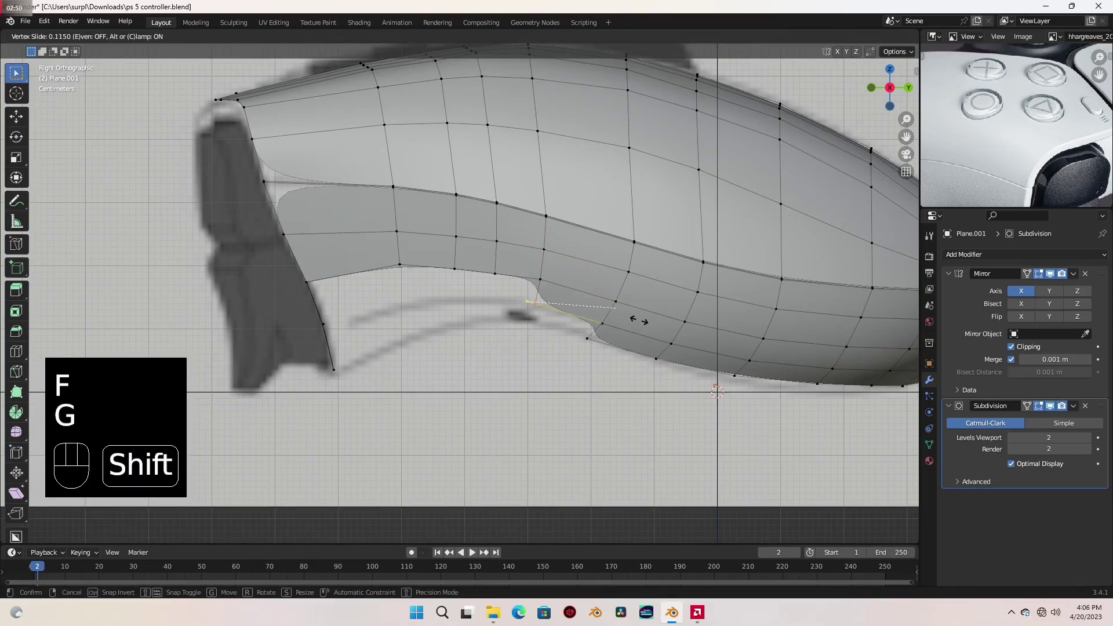
pyautogui.click(647, 322)
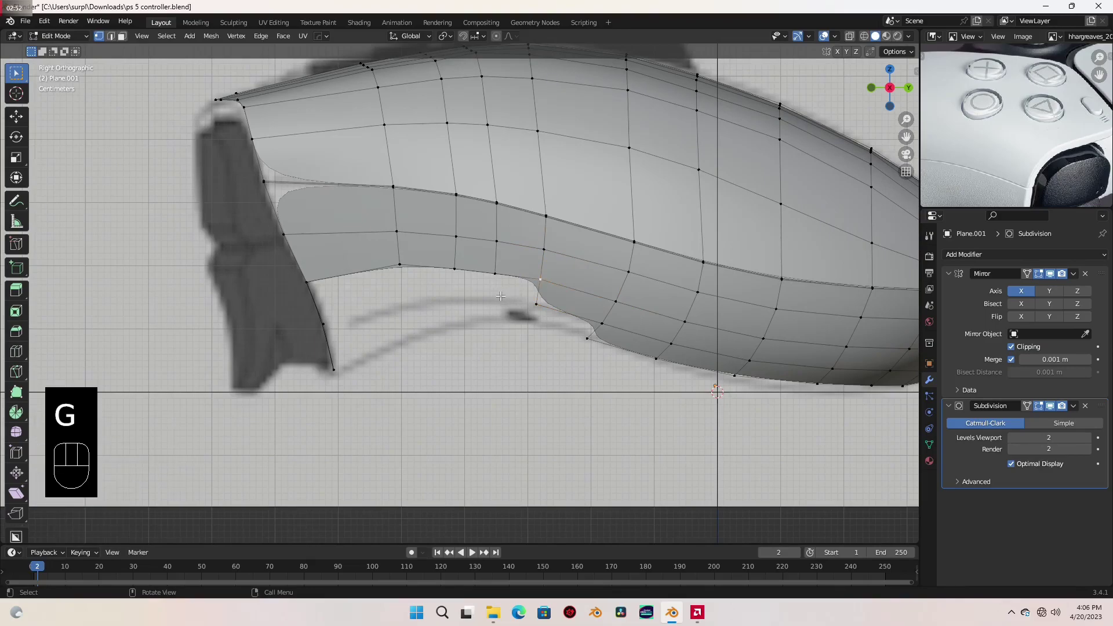
pyautogui.press('f')
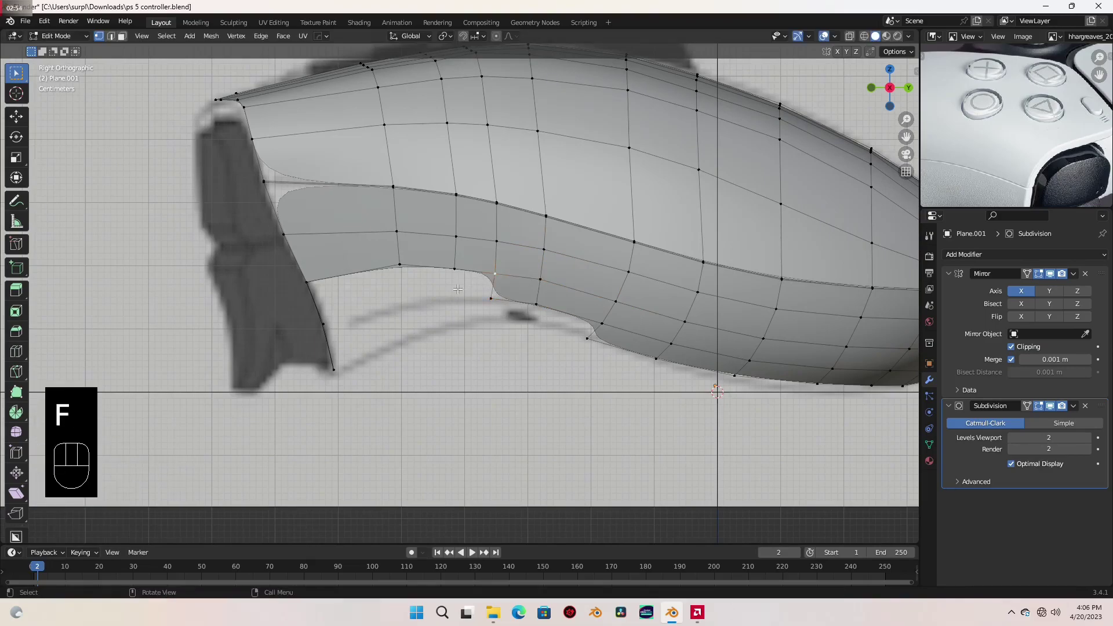
pyautogui.press('f')
pyautogui.press('g')
pyautogui.press('g')
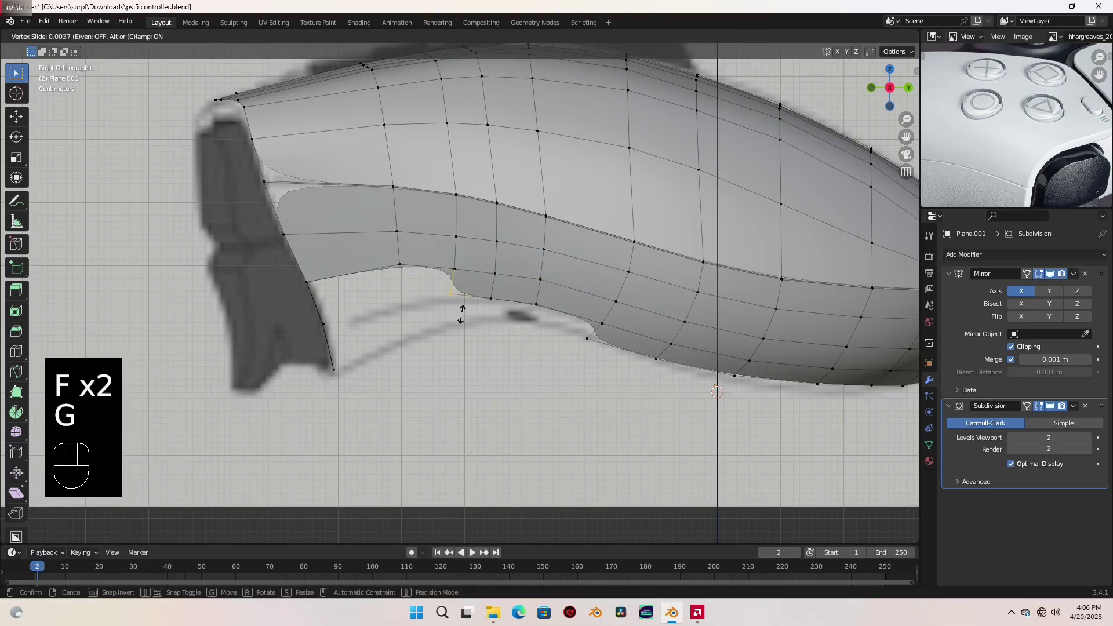
pyautogui.click(492, 315)
# Fill the notch and the last gap at the strip's lower front corner, then orbit to inspect.
pyautogui.click(447, 268)
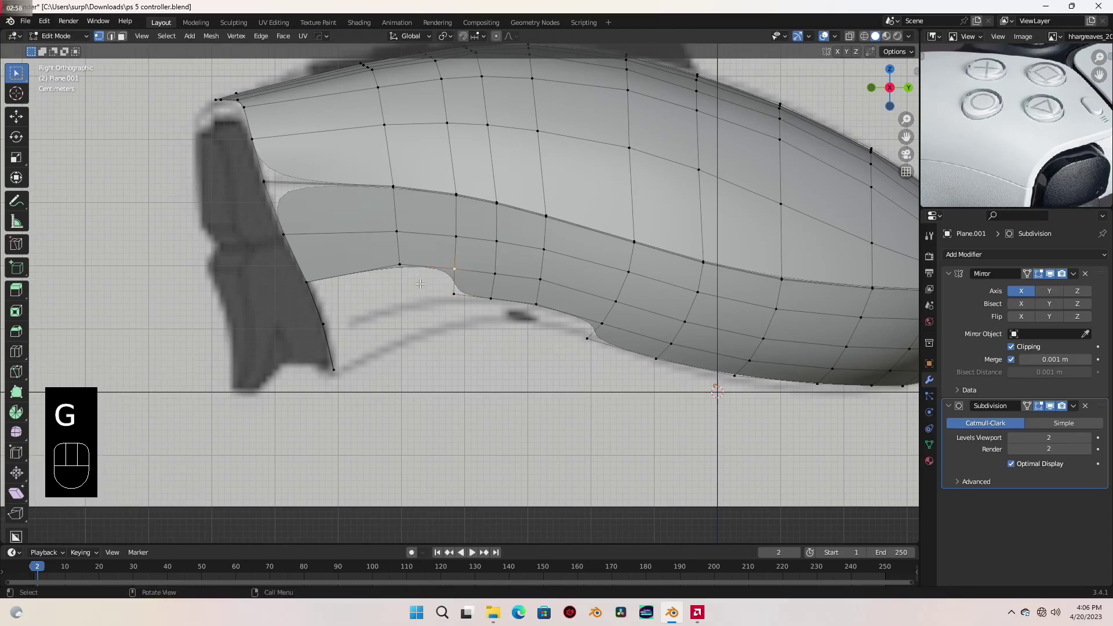
pyautogui.press('f')
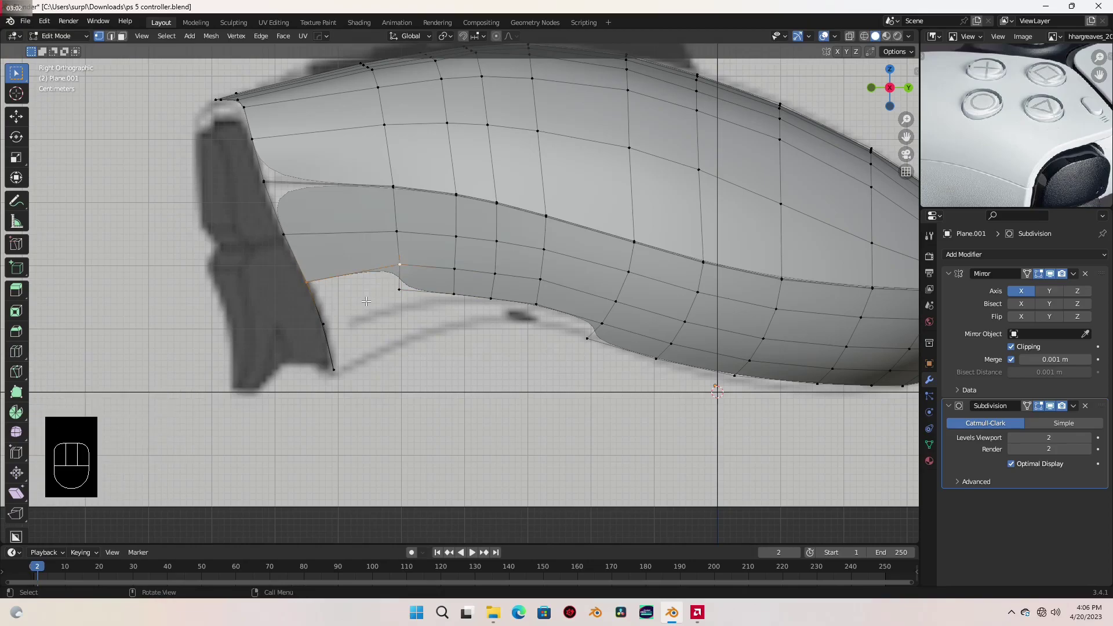
pyautogui.scroll(1, 366, 301)
pyautogui.press('f')
pyautogui.scroll(-4, 366, 301)
pyautogui.moveTo(366, 302); pyautogui.dragTo(437, 293, button='middle')
pyautogui.scroll(2, 459, 318)
pyautogui.press('KP_3')
pyautogui.scroll(3, 458, 318)
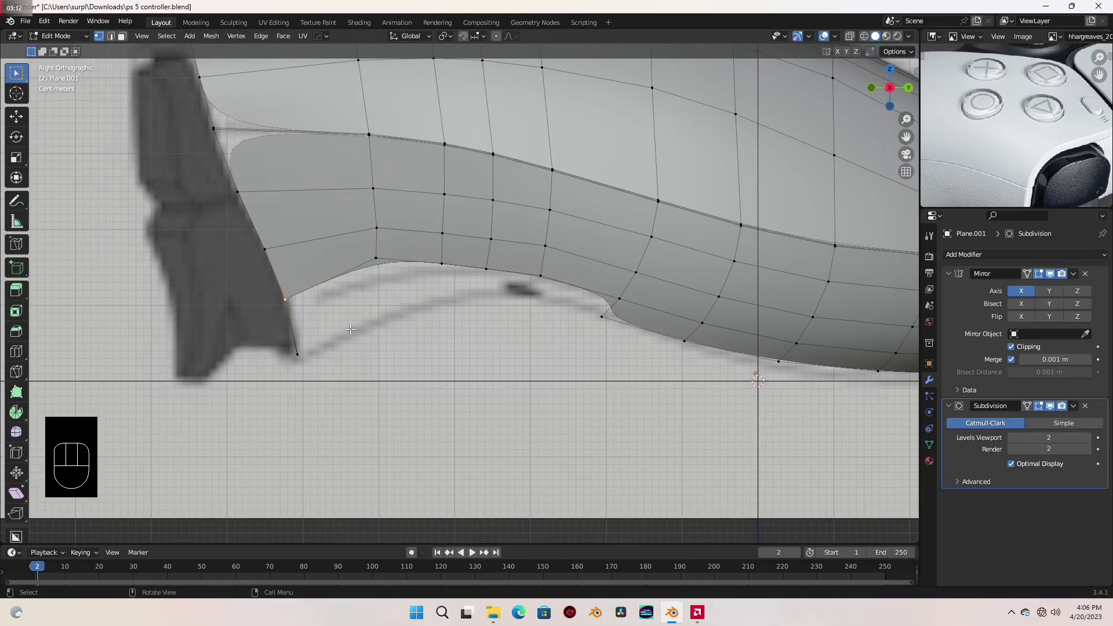
# Fill two new faces below the strip's lower edge, vertex-sliding each new vertex into place.
pyautogui.press('f')
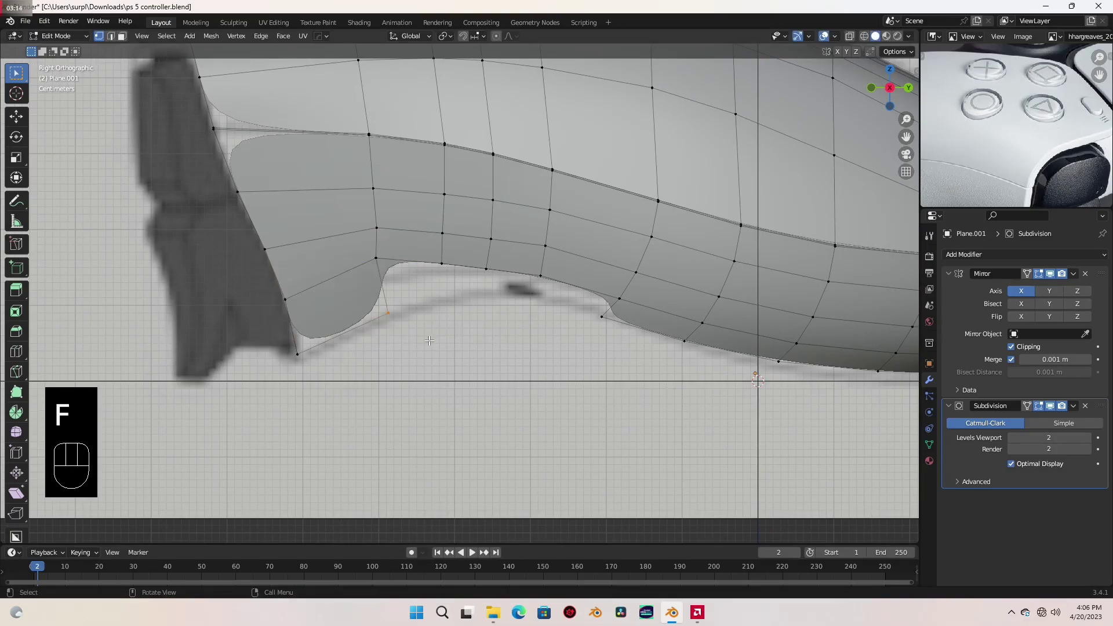
pyautogui.press('g')
pyautogui.press('g')
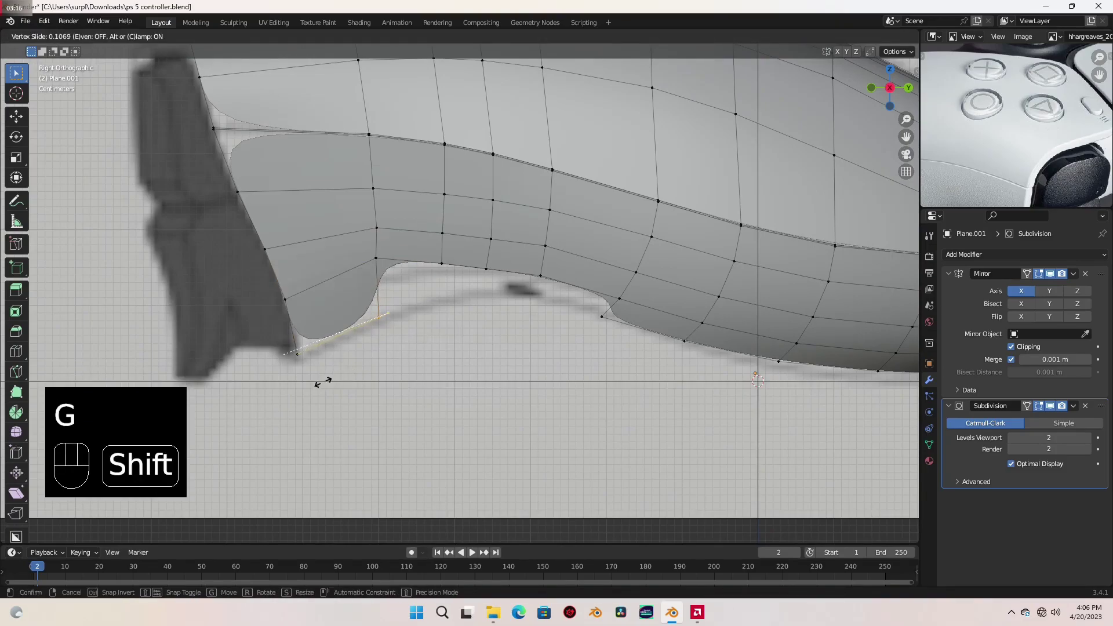
pyautogui.keyDown('shift'); pyautogui.click(317, 384); pyautogui.keyUp('shift')
pyautogui.click(375, 263)
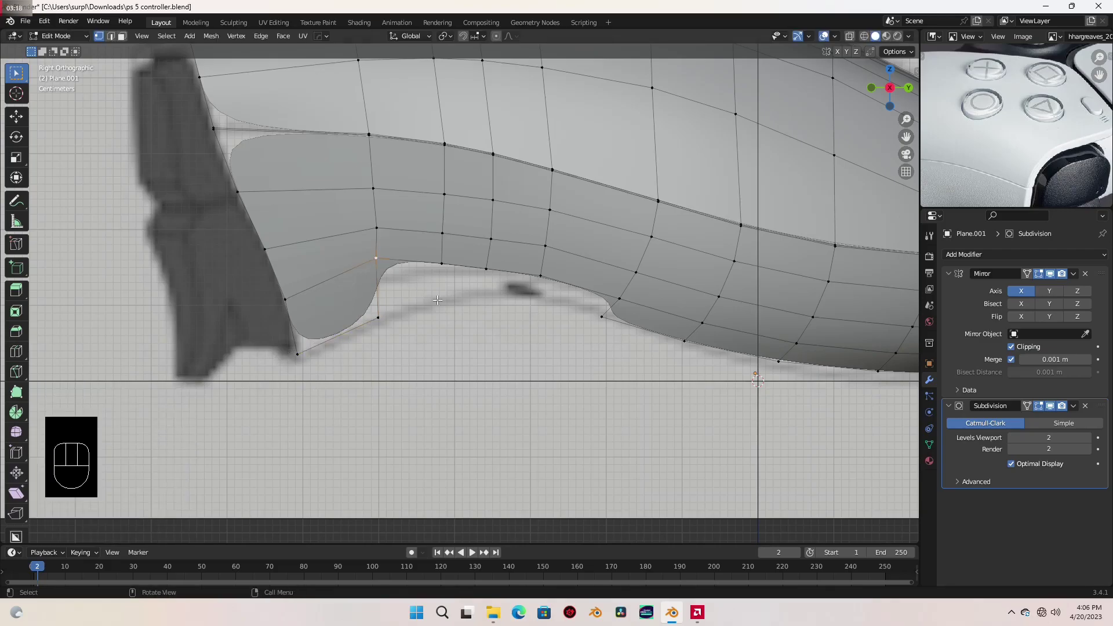
pyautogui.press('f')
pyautogui.press('g')
pyautogui.press('g')
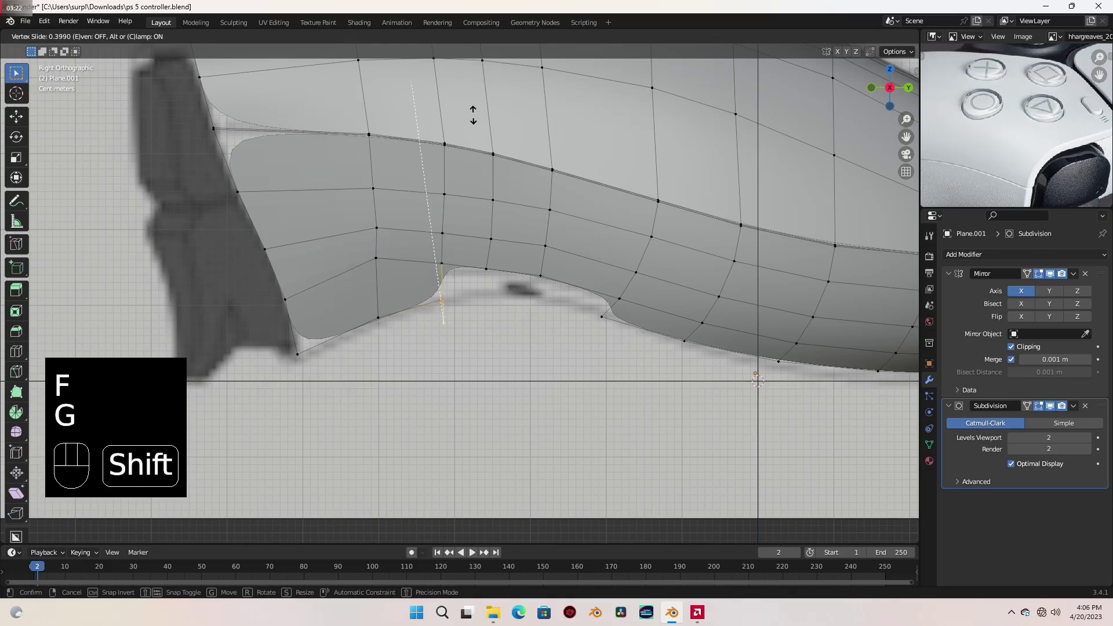
pyautogui.click(451, 291)
# Fill a quad at the notch corner and slide its new vertex upward, then nudge it.
pyautogui.click(437, 260)
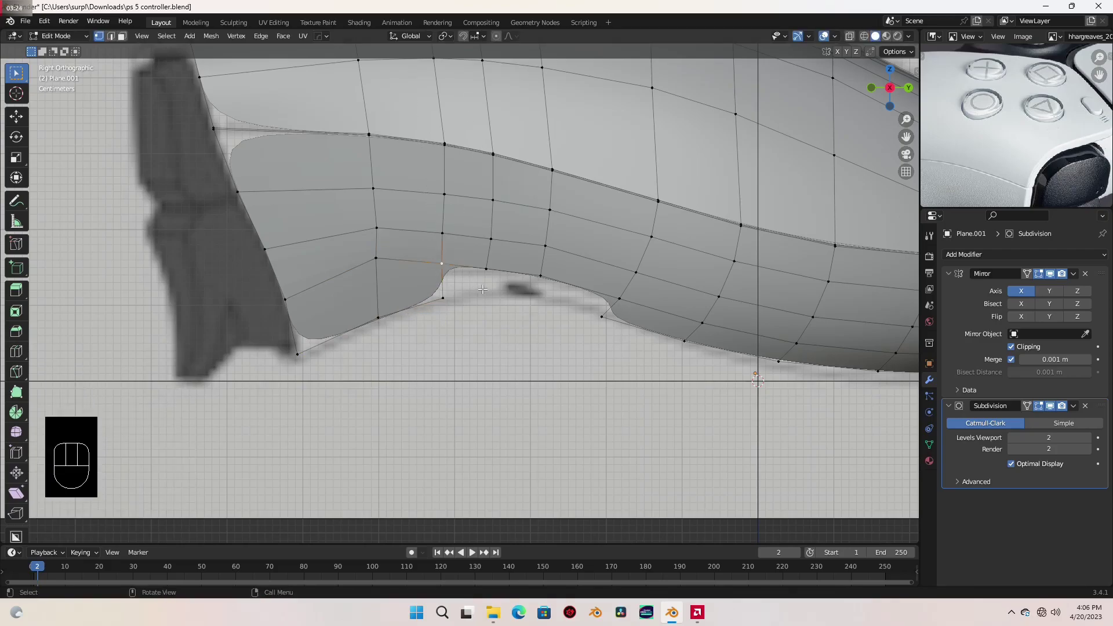
pyautogui.press('f')
pyautogui.rightClick(506, 331)
pyautogui.press('g')
pyautogui.press('g')
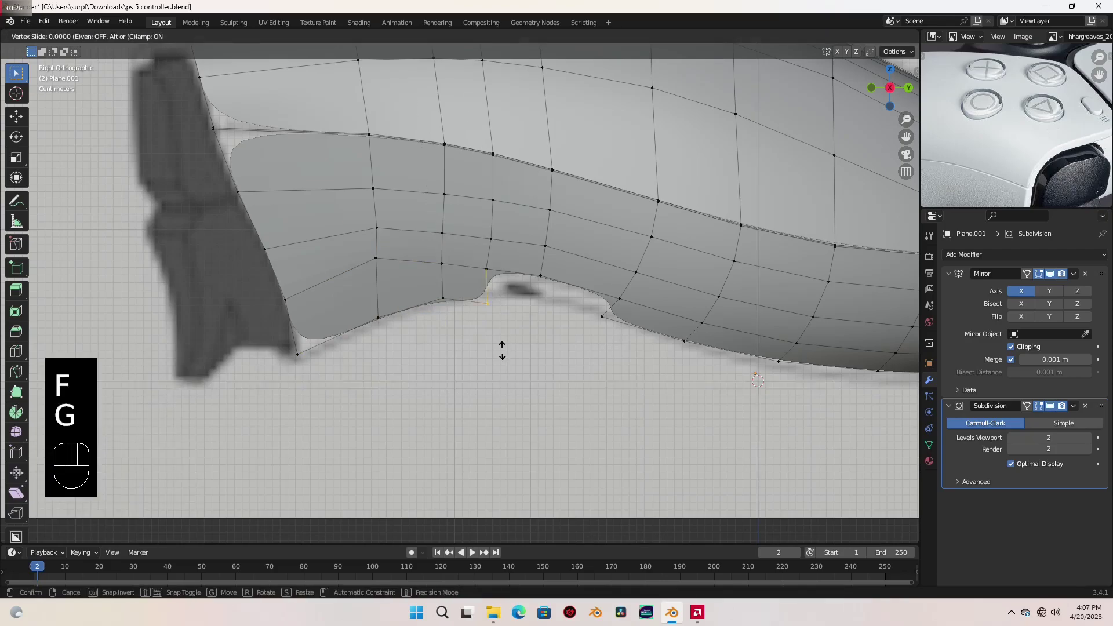
pyautogui.keyDown('shift'); pyautogui.click(501, 242); pyautogui.keyUp('shift')
pyautogui.press('g')
pyautogui.press('g')
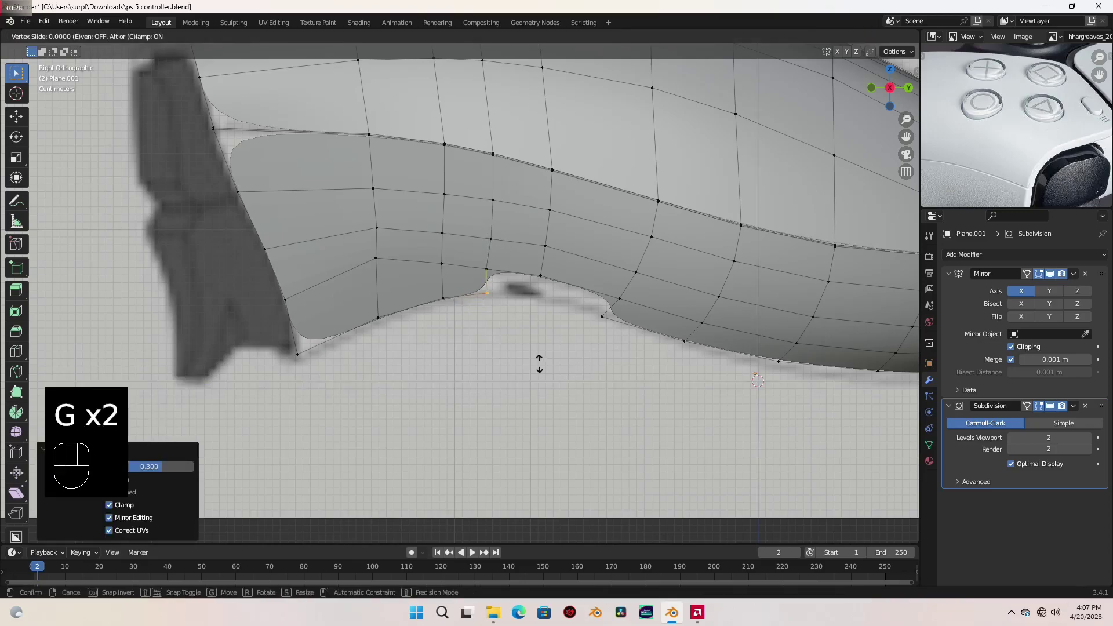
pyautogui.keyDown('shift'); pyautogui.click(491, 362); pyautogui.keyUp('shift')
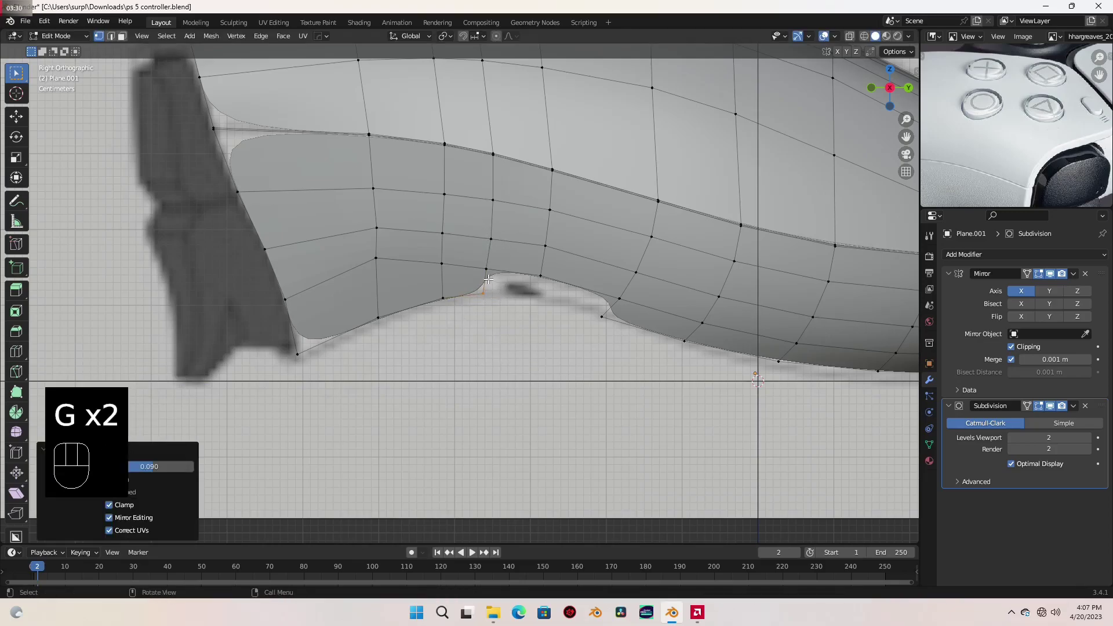
# Build another corner face, slide its vertex, and select the two vertices across the notch.
pyautogui.click(485, 270)
pyautogui.press('f')
pyautogui.rightClick(540, 294)
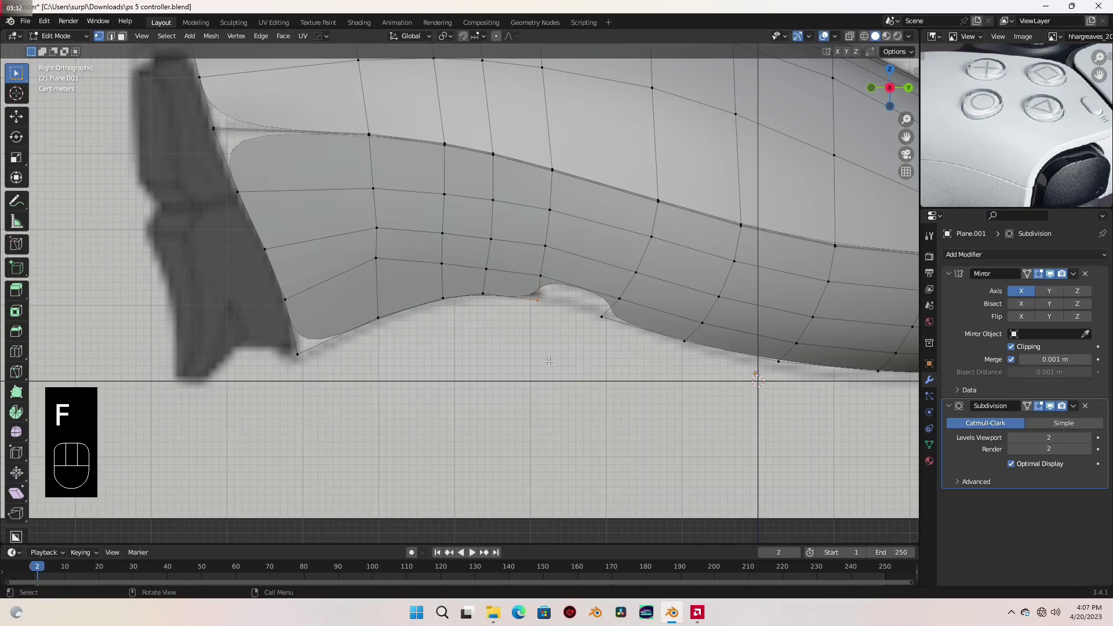
pyautogui.press('g')
pyautogui.press('g')
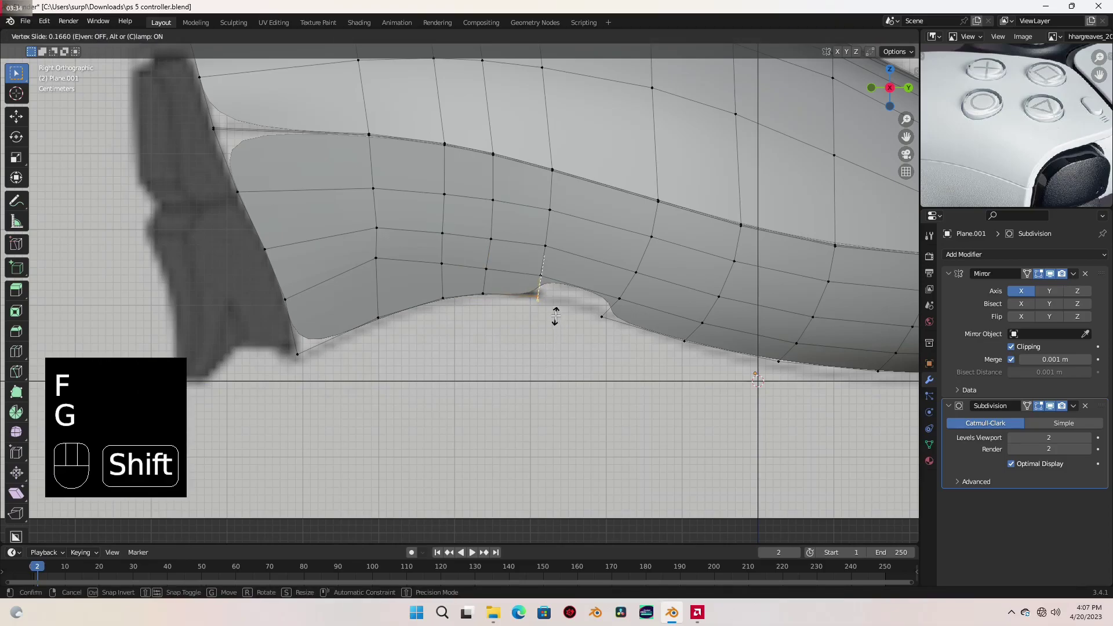
pyautogui.click(555, 313)
pyautogui.click(541, 274)
pyautogui.keyDown('shift'); pyautogui.click(617, 297); pyautogui.keyUp('shift')
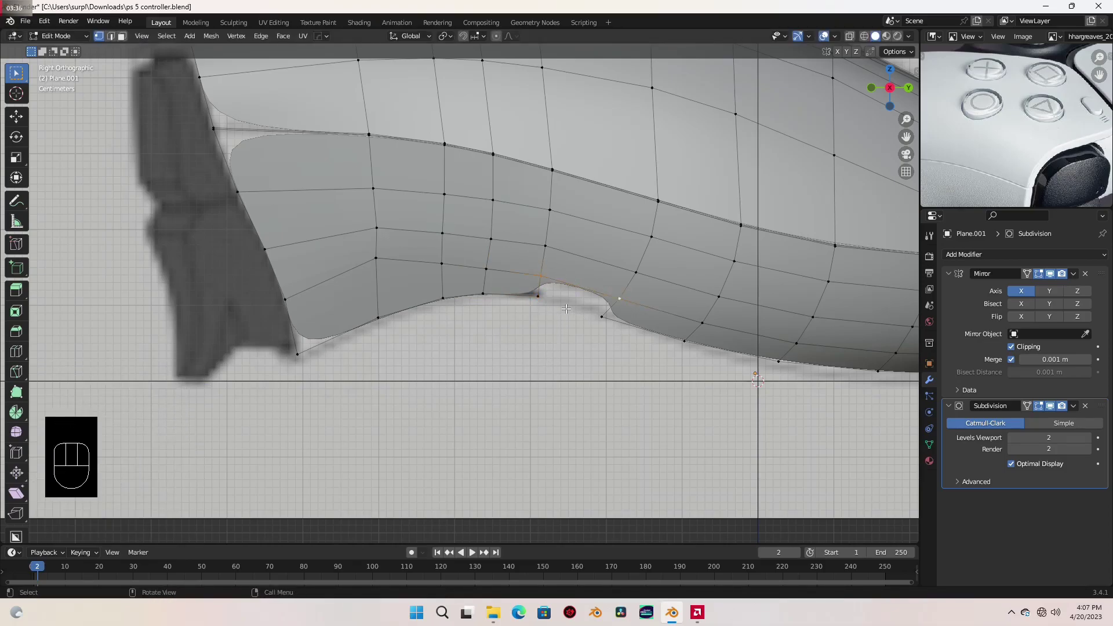
# Bridge the two selected vertices with a fill to close the notch.
pyautogui.press('f')
pyautogui.moveTo(383, 262); pyautogui.dragTo(384, 269)
pyautogui.press('g')
# Vertex-slide two inner-row vertices along their edges to even the grid spacing.
pyautogui.click(380, 264)
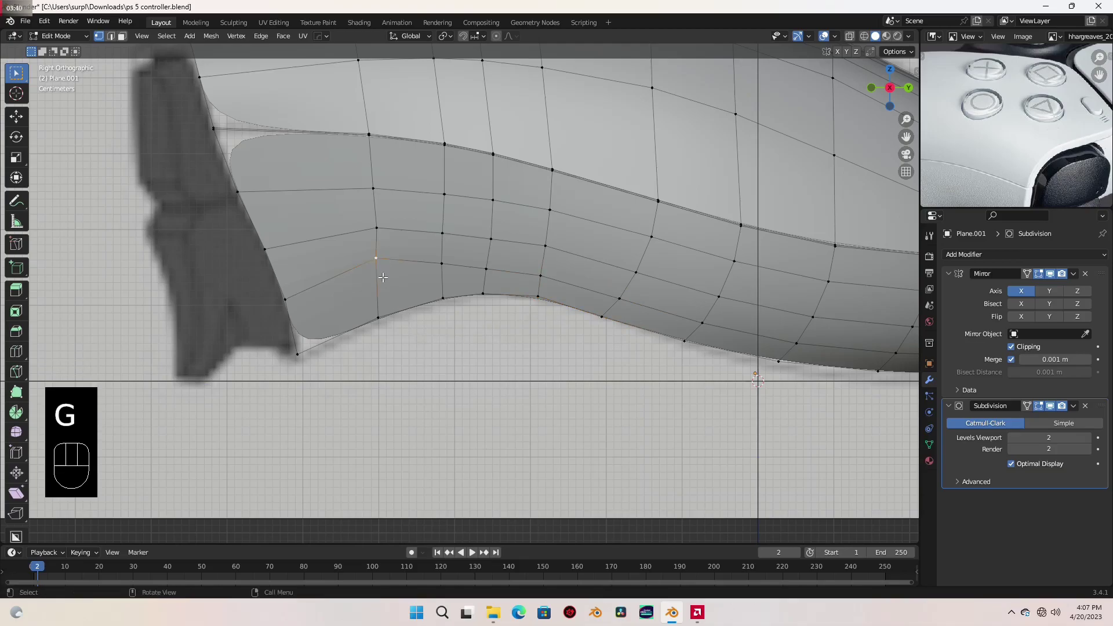
pyautogui.press('g')
pyautogui.press('g')
pyautogui.press('shift')
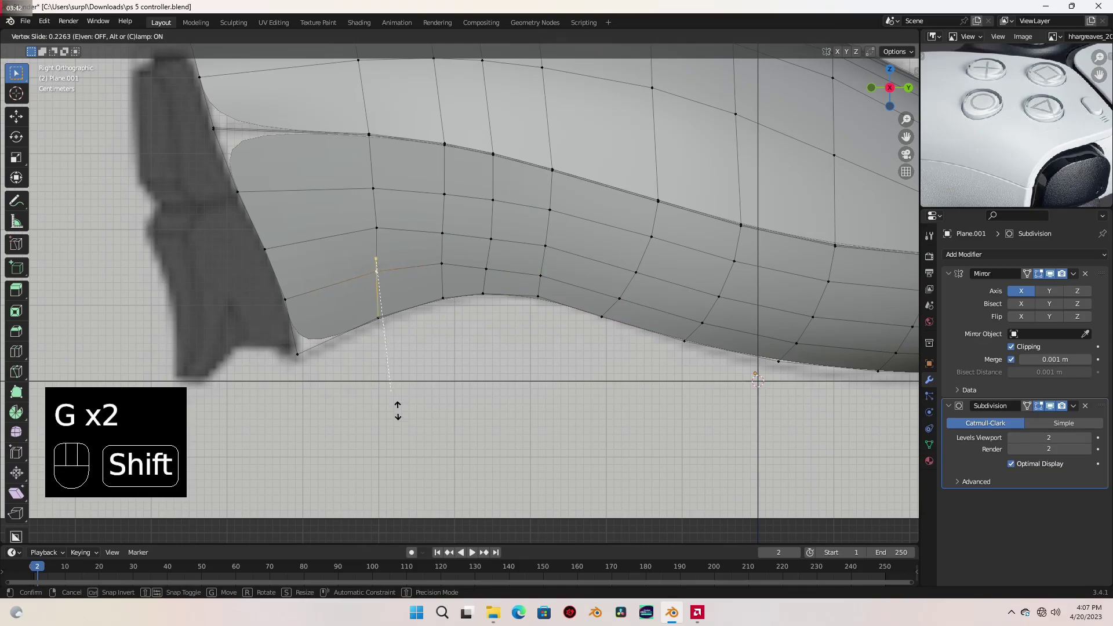
pyautogui.click(423, 461)
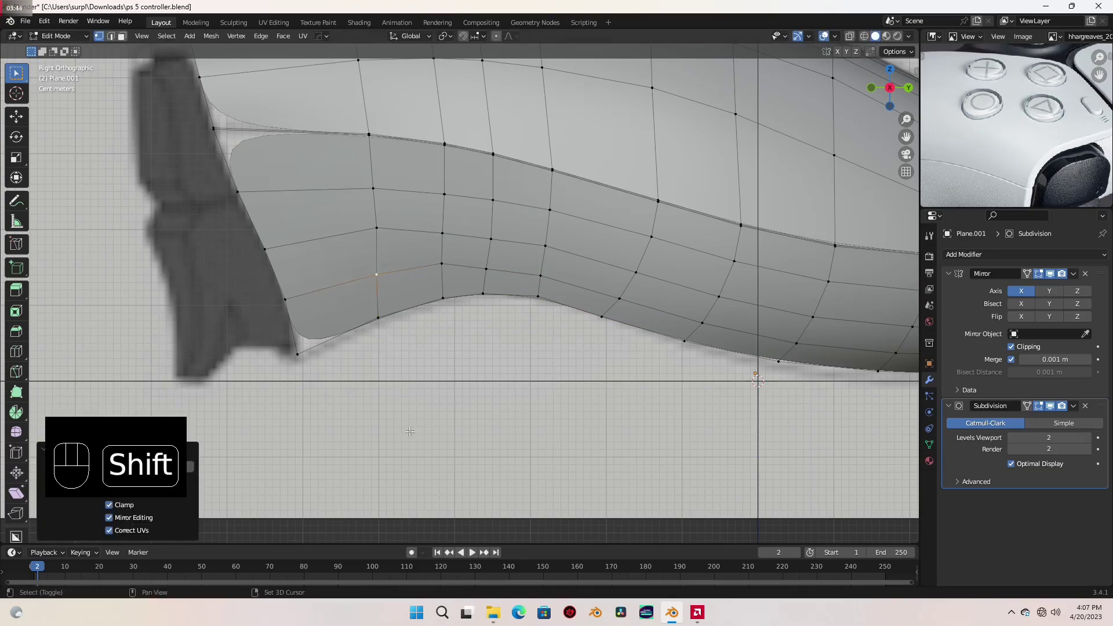
pyautogui.click(487, 272)
pyautogui.press('g')
pyautogui.press('g')
pyautogui.press('shift')
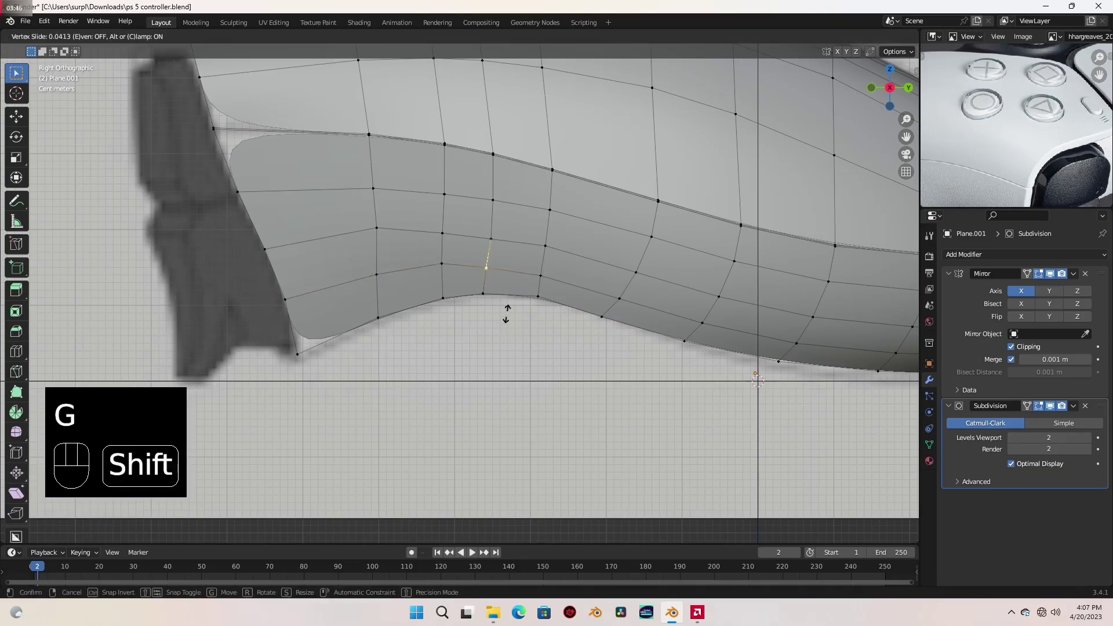
pyautogui.click(441, 275)
# Slide two upper-row vertices, ending at factor 0.105, then return to Object Mode.
pyautogui.click(490, 238)
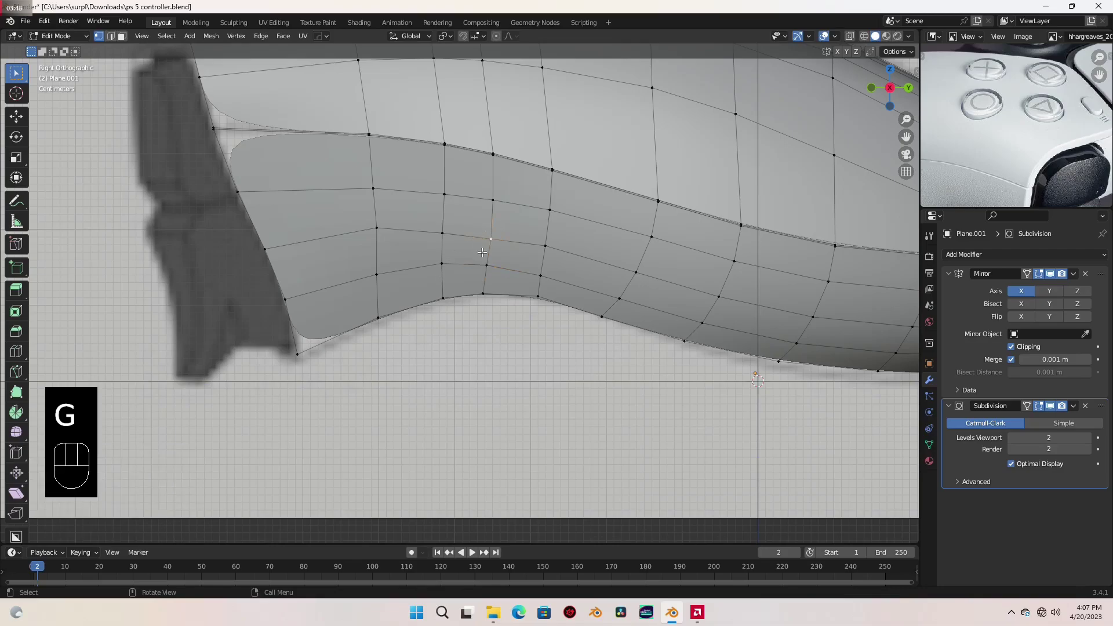
pyautogui.press('g')
pyautogui.press('g')
pyautogui.press('shift')
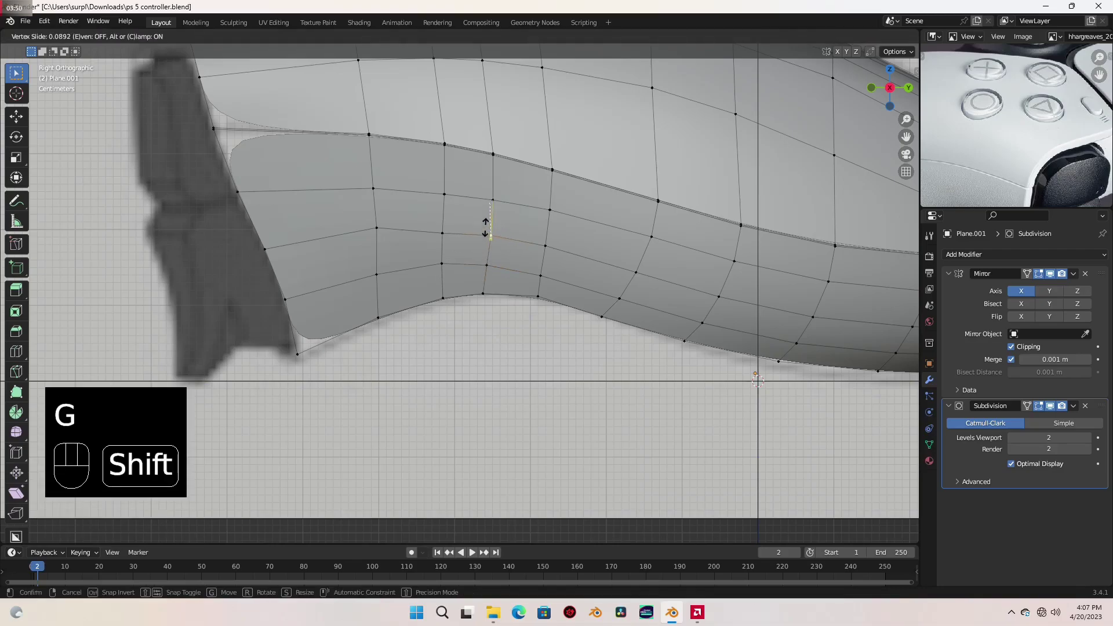
pyautogui.click(486, 229)
pyautogui.click(445, 232)
pyautogui.press('g')
pyautogui.press('g')
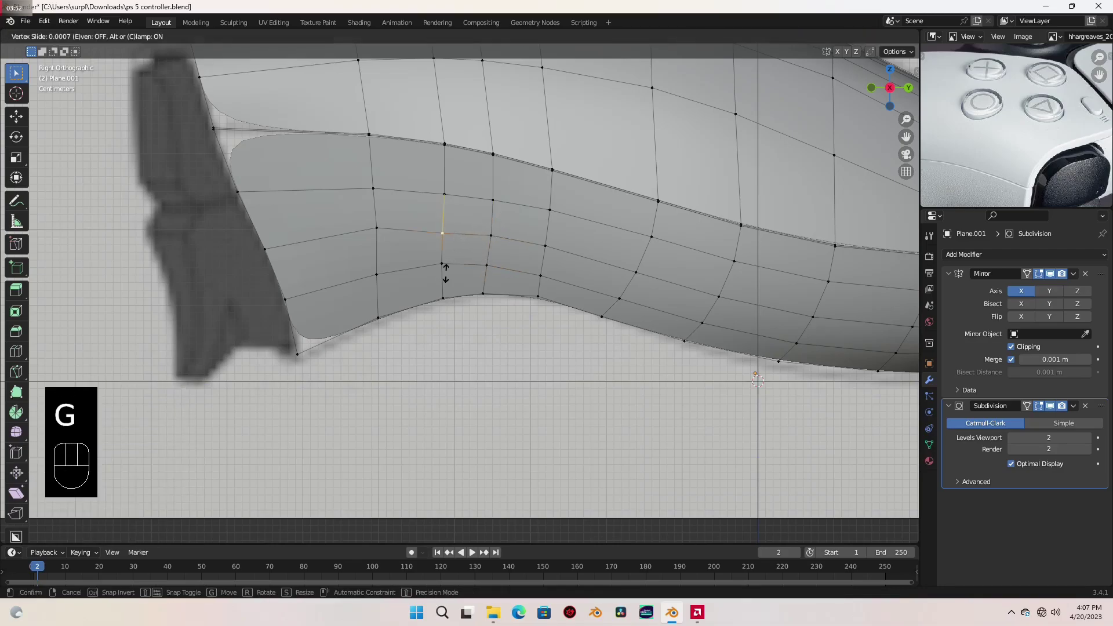
pyautogui.press('shift')
pyautogui.click(449, 238)
pyautogui.scroll(-5, 448, 238)
pyautogui.moveTo(448, 237); pyautogui.dragTo(472, 304, button='middle')
pyautogui.press('Tab')
# Shade the shell smooth and inspect it from the Right and Top views.
pyautogui.rightClick(364, 270)
pyautogui.click(364, 272)
pyautogui.moveTo(364, 273)
pyautogui.mouseDown(button='middle')
pyautogui.moveTo(427, 319)
pyautogui.moveTo(336, 307)
pyautogui.moveTo(417, 317)
pyautogui.mouseUp(button='middle')
pyautogui.press('KP_3')
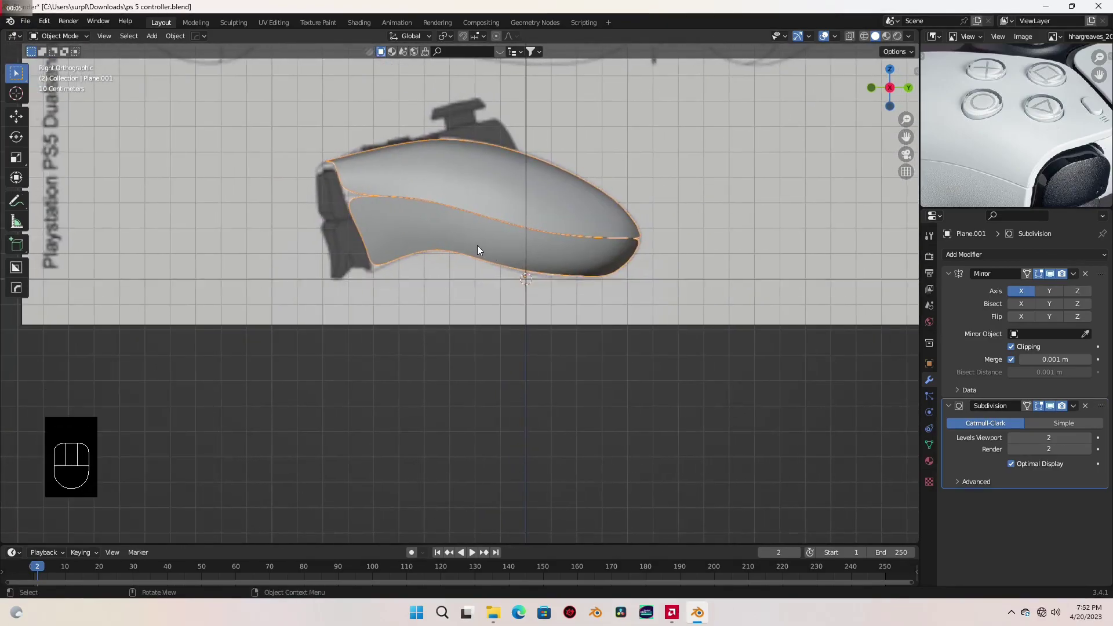
pyautogui.moveTo(478, 250); pyautogui.dragTo(538, 332, button='middle')
pyautogui.press('KP_7')
pyautogui.scroll(-2, 510, 298)
pyautogui.scroll(2, 474, 295)
pyautogui.scroll(-2, 531, 319)
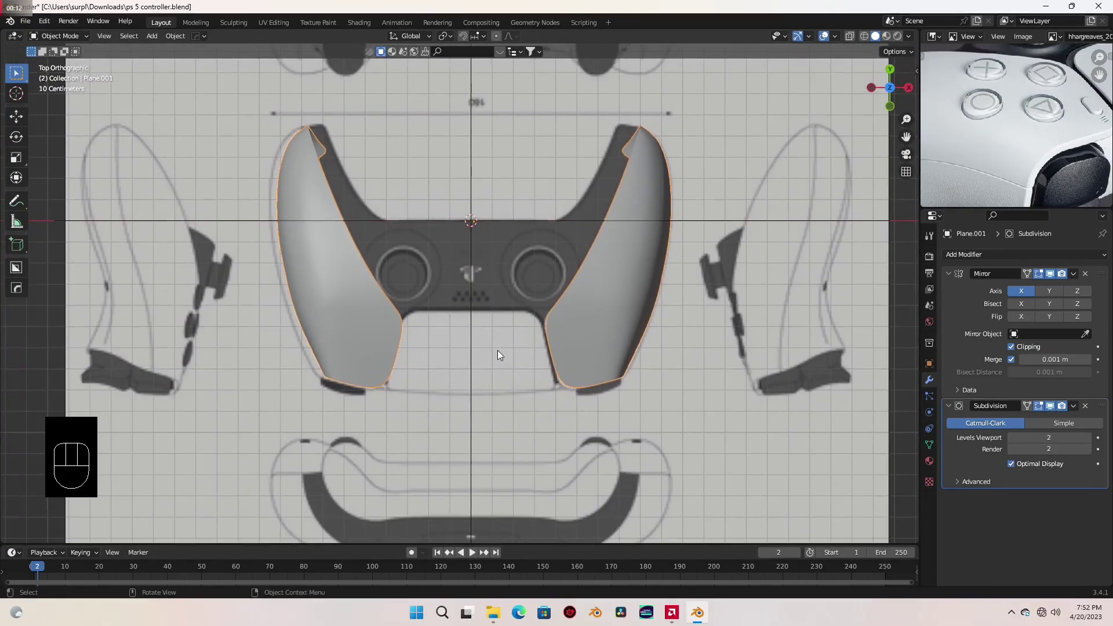
pyautogui.scroll(1, 498, 350)
# Switch the reference photo area to the Outliner listing the scene objects.
pyautogui.keyDown('shift'); pyautogui.moveTo(497, 350); pyautogui.dragTo(545, 384, button='middle'); pyautogui.keyUp('shift')
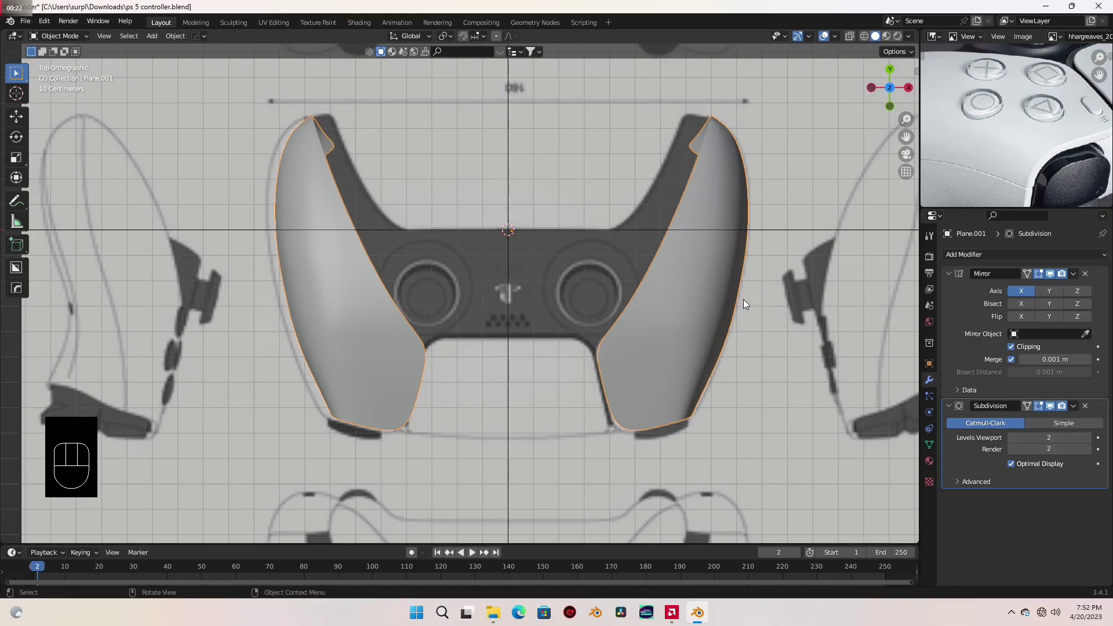
pyautogui.scroll(-2, 743, 299)
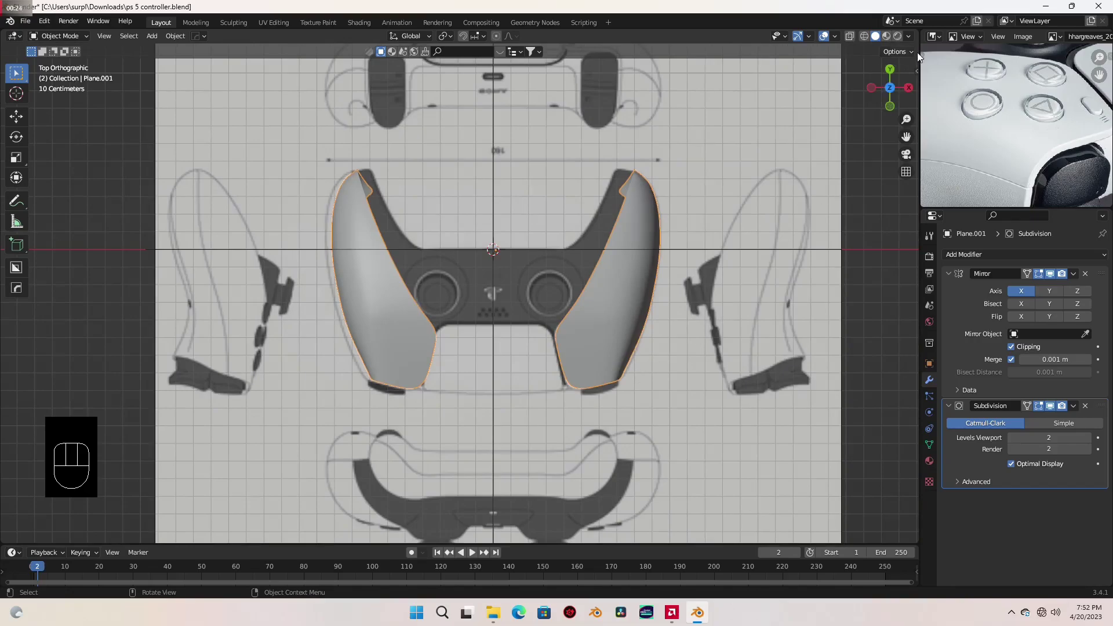
pyautogui.click(935, 36)
pyautogui.click(888, 68)
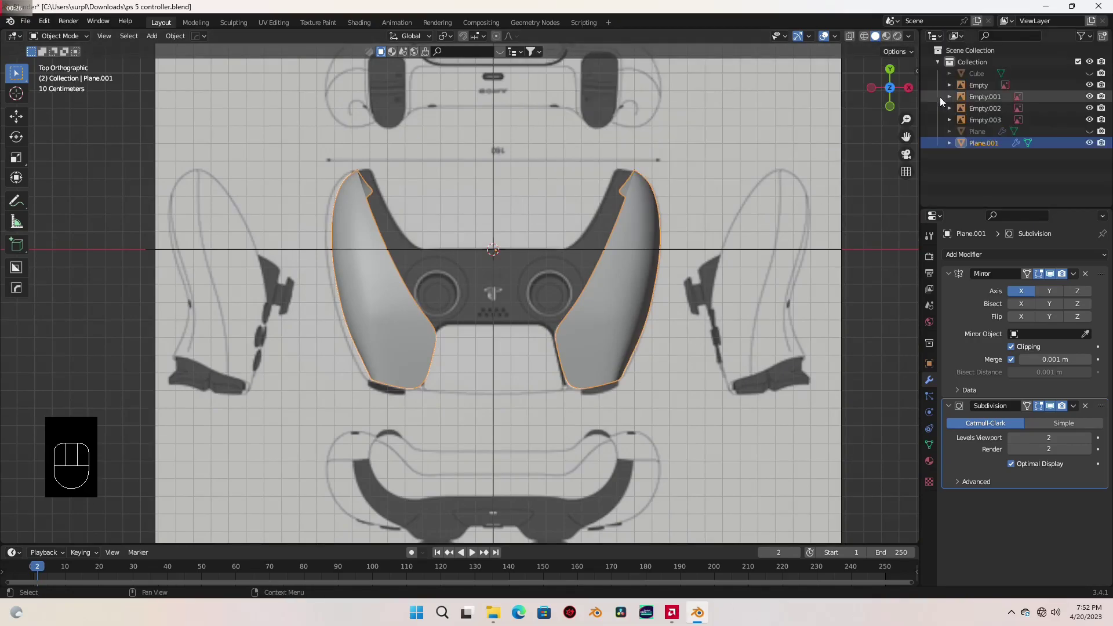
# Unhide the Cube and set it as the Mirror modifier's Mirror Object.
pyautogui.click(1090, 75)
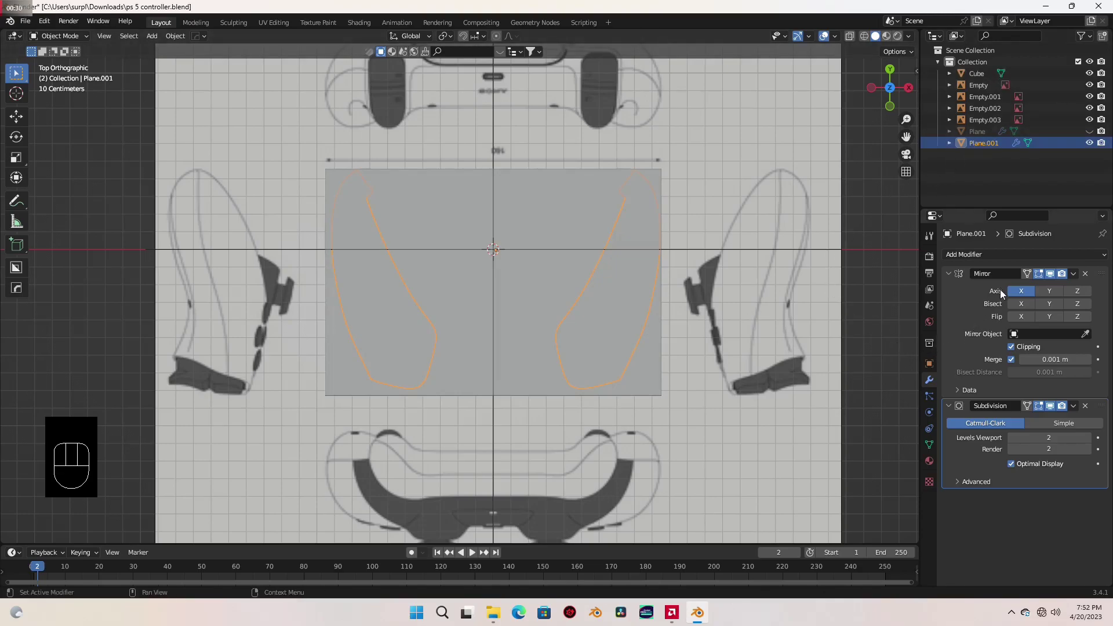
pyautogui.click(1087, 334)
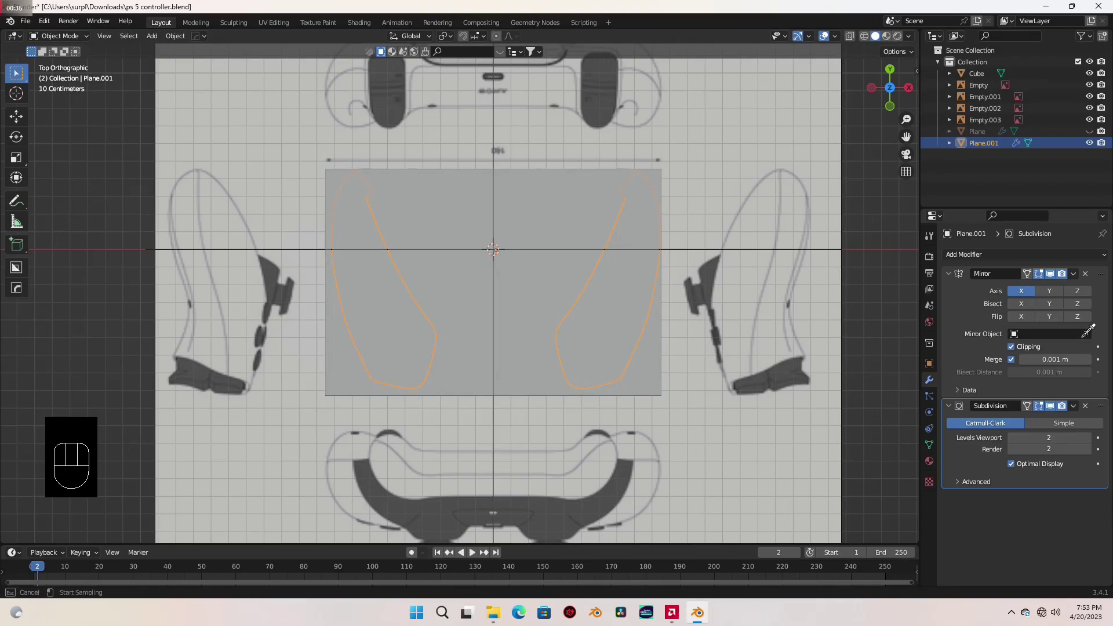
pyautogui.click(474, 220)
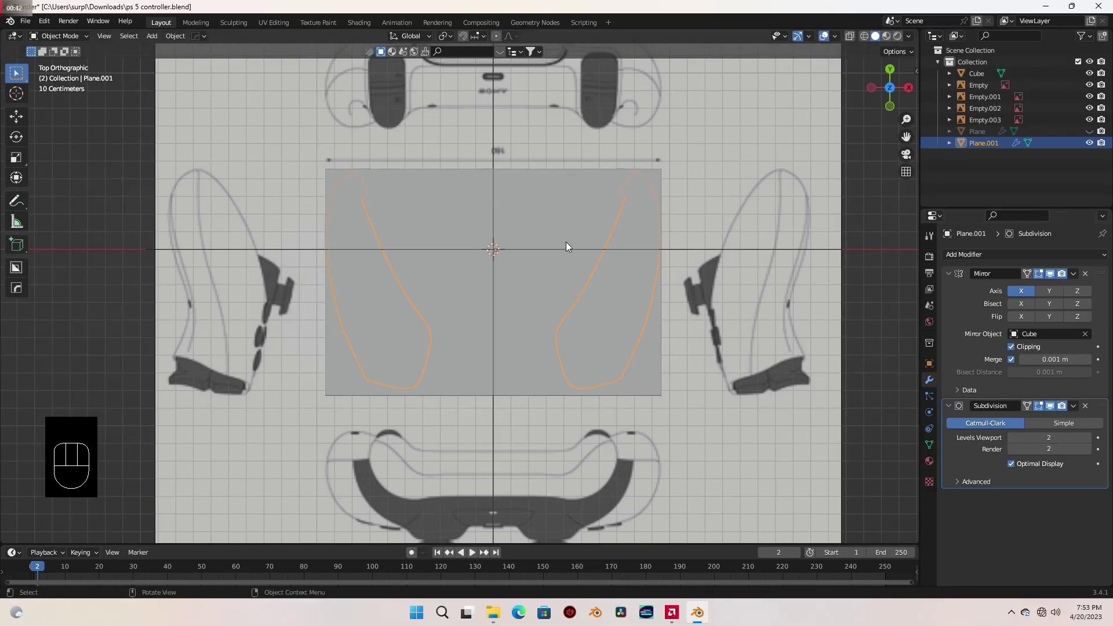
pyautogui.moveTo(576, 315); pyautogui.dragTo(559, 208, button='middle')
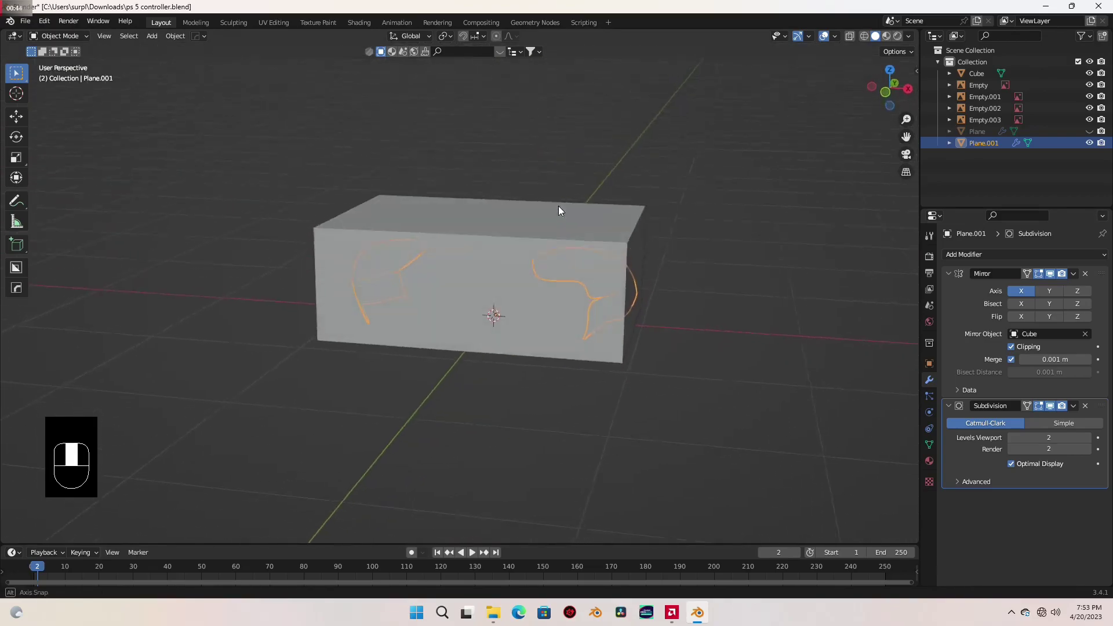
# Hide the Cube, check both mirrored grip halves from above, and unhide Plane.
pyautogui.click(477, 283)
pyautogui.press('h')
pyautogui.moveTo(478, 287); pyautogui.dragTo(388, 330, button='middle')
pyautogui.press('KP_7')
pyautogui.scroll(-3, 582, 349)
pyautogui.moveTo(583, 349); pyautogui.dragTo(481, 328, button='middle')
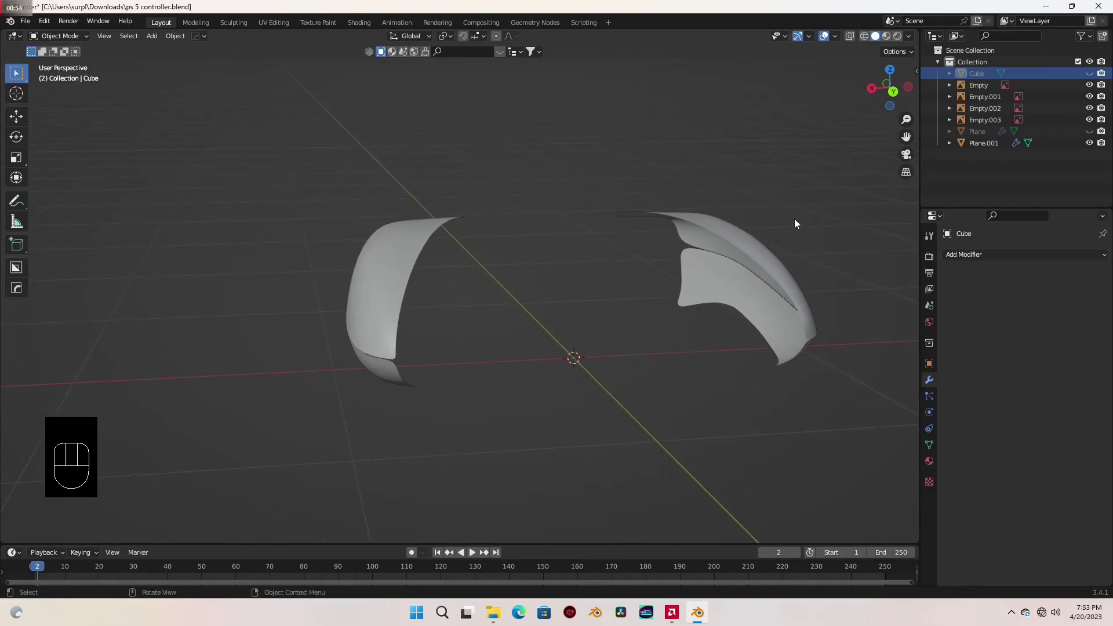
pyautogui.click(1090, 132)
# Edit the left grip shell Plane.001 in Back view, zoomed to the grip's bottom.
pyautogui.moveTo(877, 241); pyautogui.dragTo(530, 246, button='middle')
pyautogui.click(479, 302)
pyautogui.press('Tab')
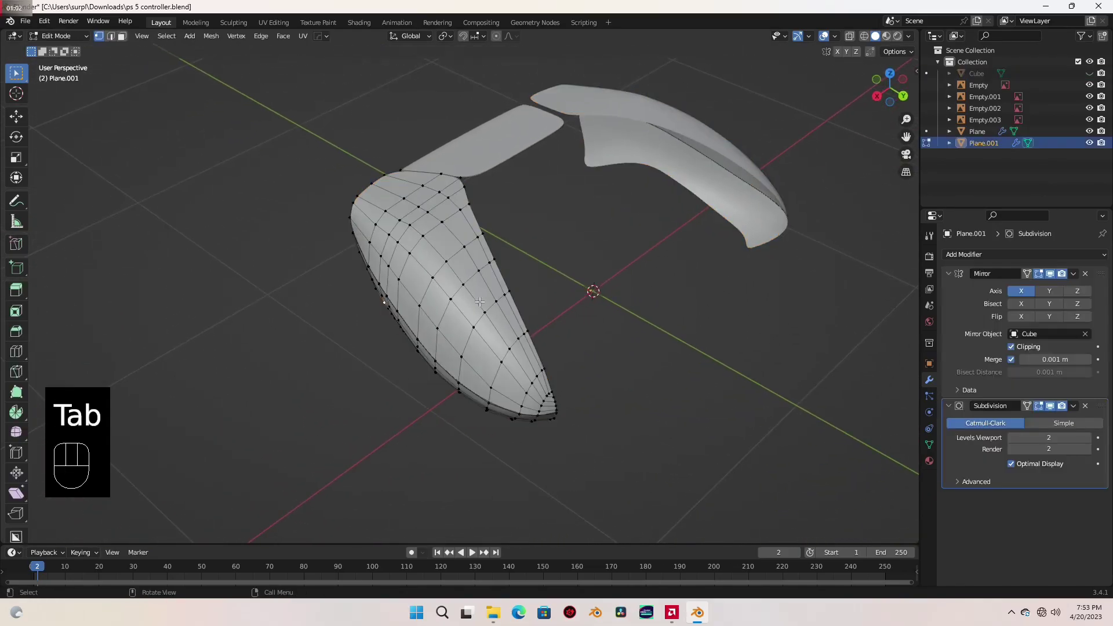
pyautogui.press('ctrl+KP_1')
pyautogui.scroll(3, 488, 305)
pyautogui.keyDown('shift'); pyautogui.moveTo(487, 304); pyautogui.dragTo(572, 211, button='middle'); pyautogui.keyUp('shift')
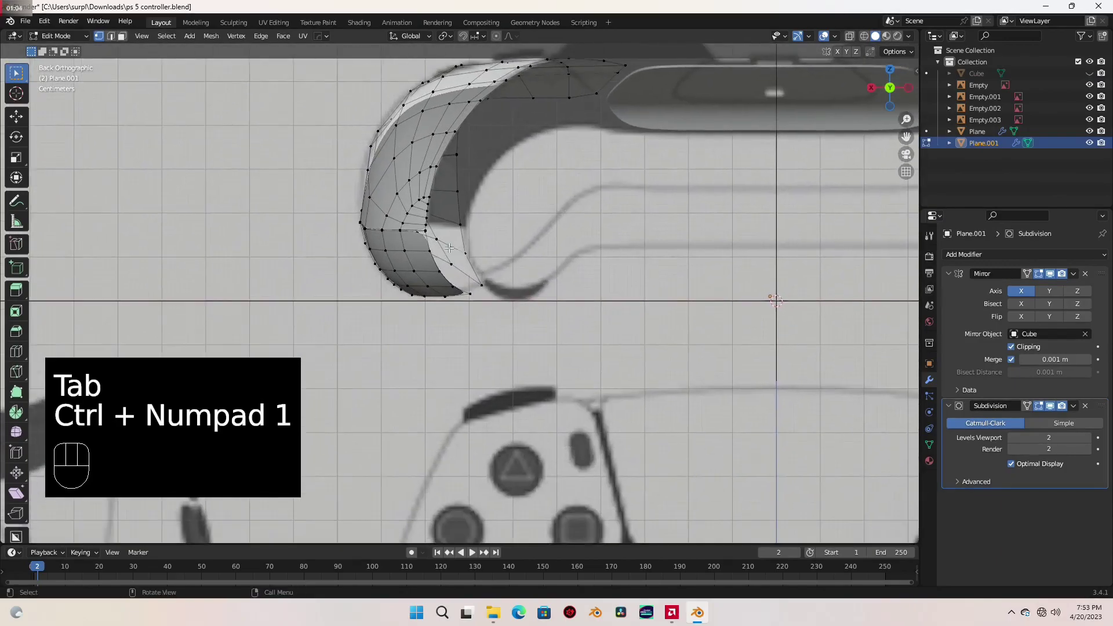
pyautogui.scroll(3, 556, 214)
pyautogui.scroll(3, 466, 294)
pyautogui.keyDown('shift'); pyautogui.moveTo(455, 228); pyautogui.dragTo(447, 365, button='middle'); pyautogui.keyUp('shift')
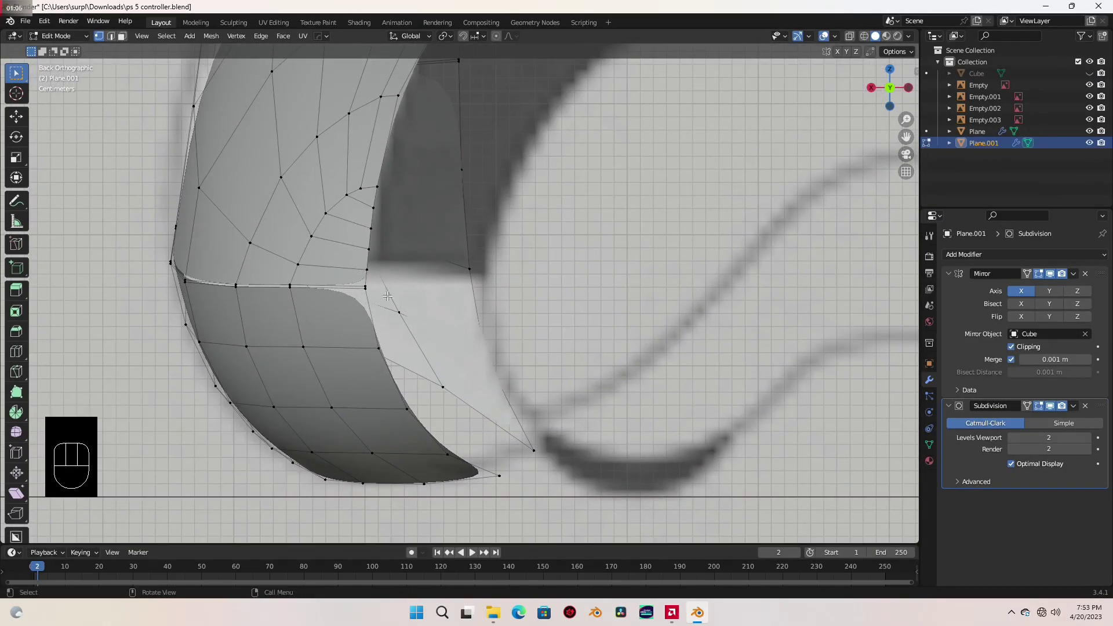
pyautogui.scroll(-3, 367, 281)
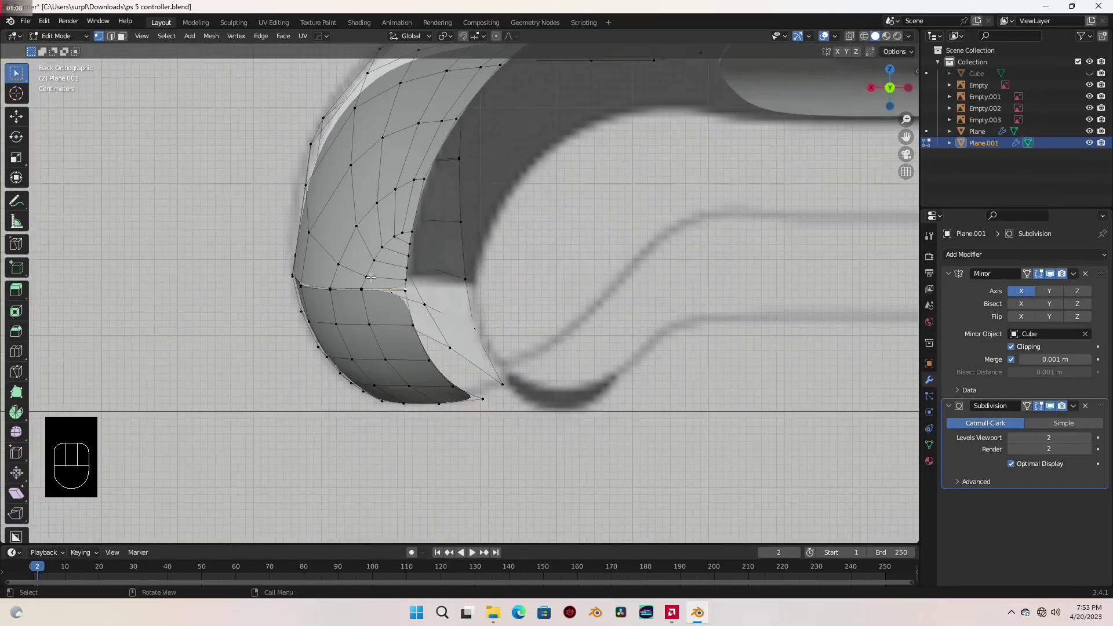
# Invert the selection and hide everything except the single remaining vertex.
pyautogui.hotkey('ctrl', 'i')
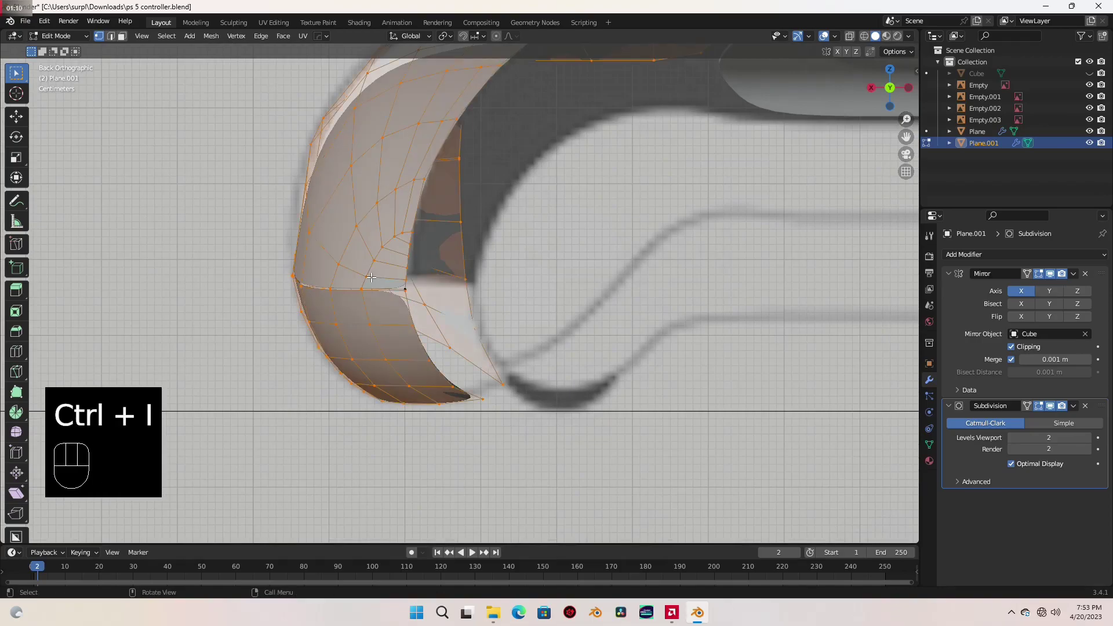
pyautogui.press('h')
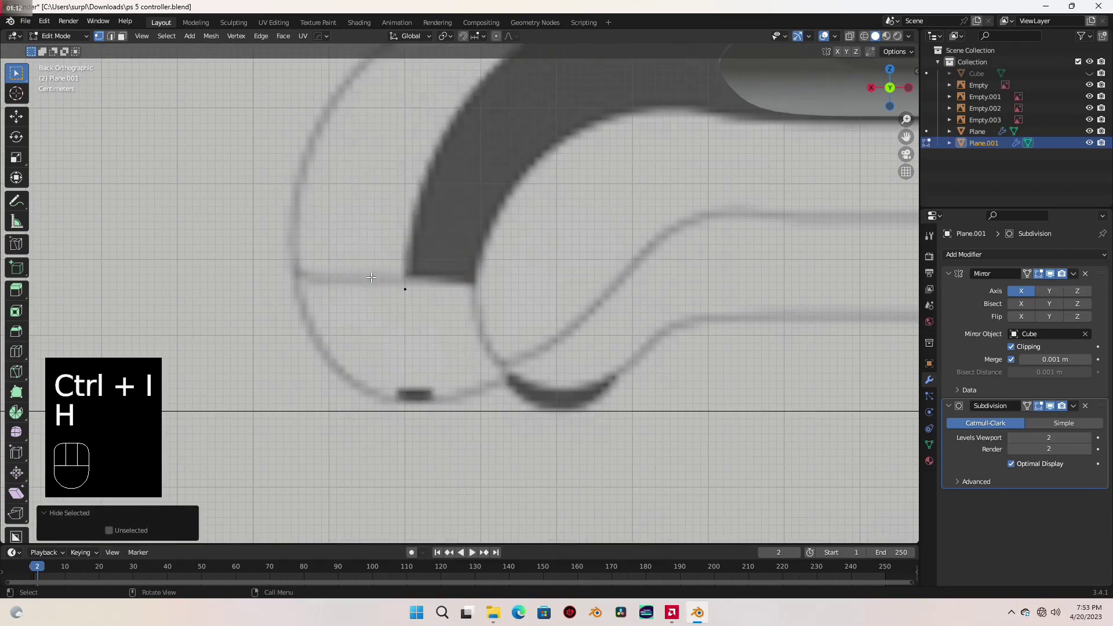
pyautogui.scroll(2, 405, 286)
pyautogui.keyDown('shift'); pyautogui.moveTo(405, 286); pyautogui.dragTo(427, 296, button='middle'); pyautogui.keyUp('shift')
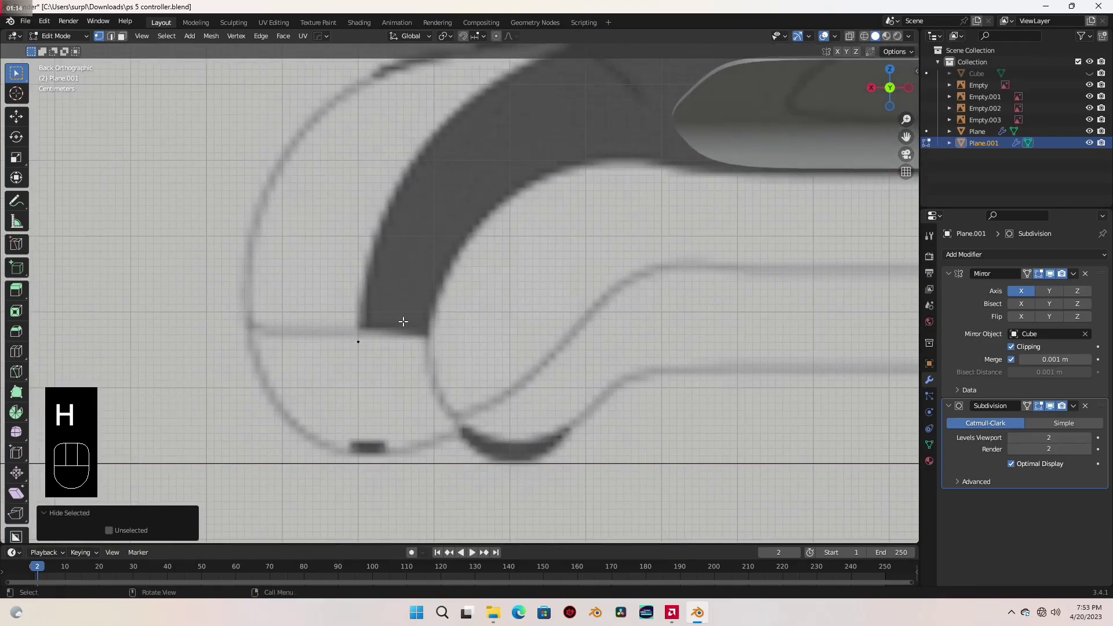
pyautogui.click(355, 340)
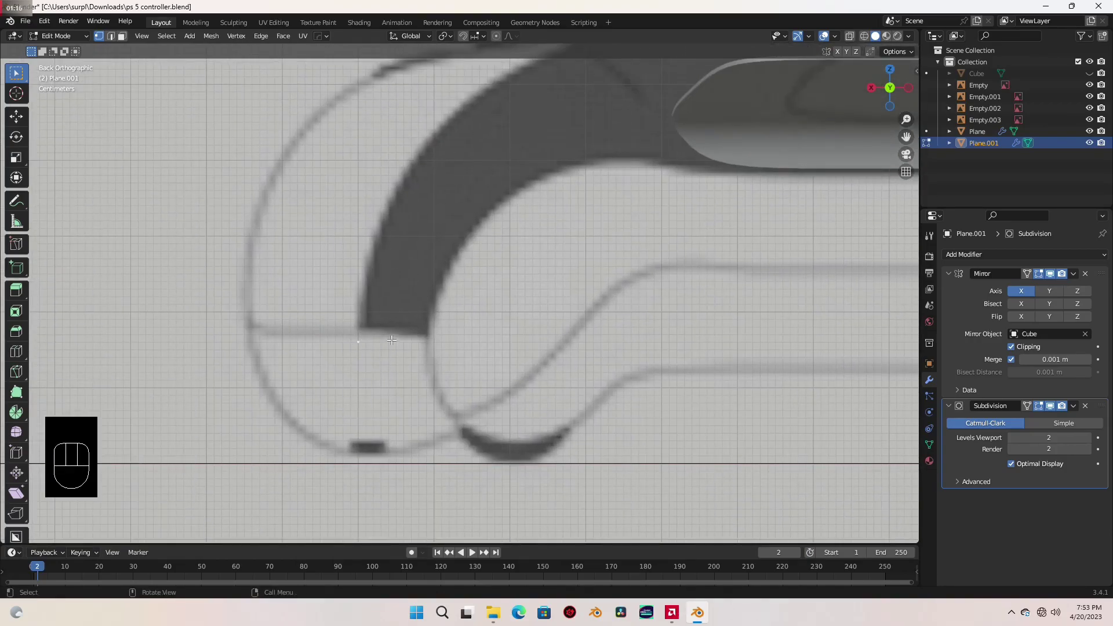
# Extrude a first new edge from the lone vertex and frame it in Top view.
pyautogui.press('e')
pyautogui.press('shift')
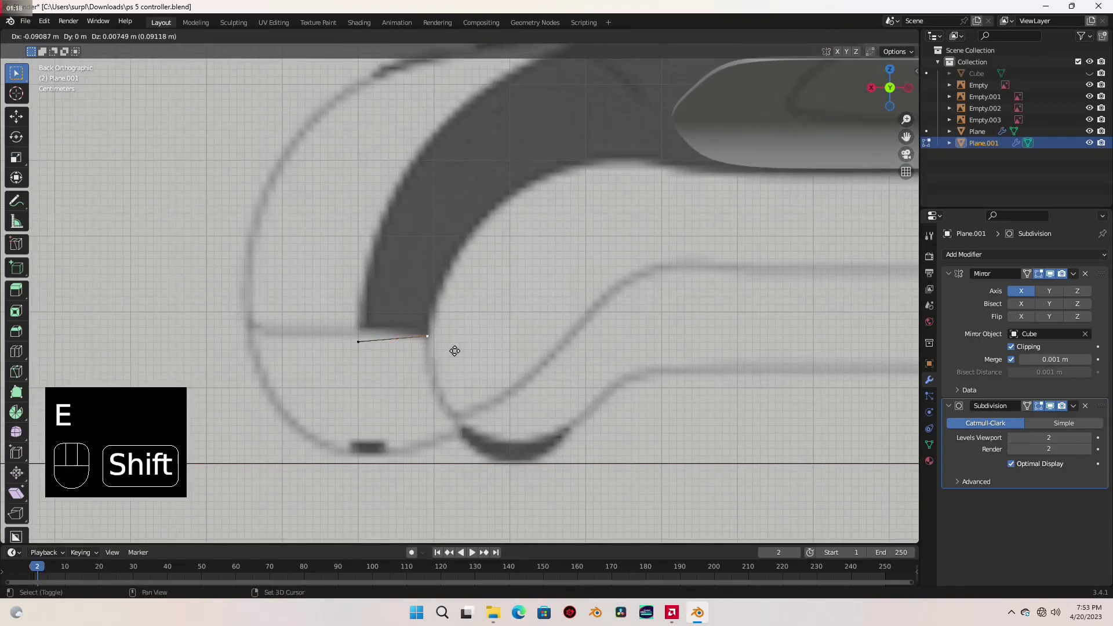
pyautogui.click(454, 351)
pyautogui.press('KP_7')
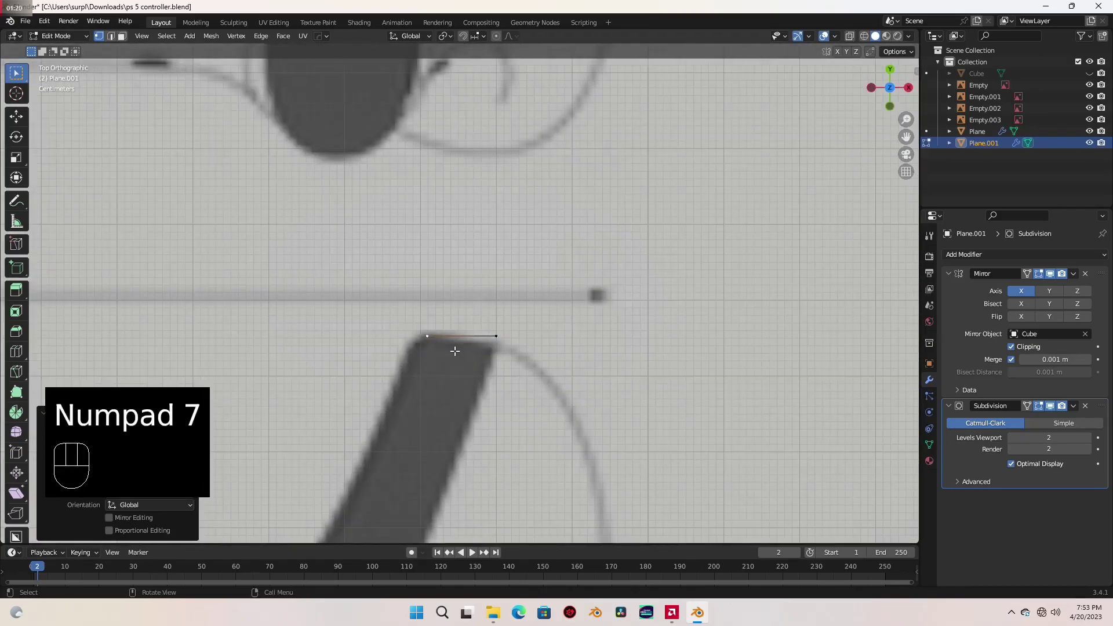
pyautogui.scroll(-2, 455, 351)
pyautogui.keyDown('shift'); pyautogui.moveTo(458, 359); pyautogui.dragTo(552, 245, button='middle'); pyautogui.keyUp('shift')
pyautogui.scroll(-2, 553, 250)
pyautogui.keyDown('shift'); pyautogui.moveTo(560, 328); pyautogui.dragTo(644, 292, button='middle'); pyautogui.keyUp('shift')
pyautogui.scroll(2, 622, 285)
# Extrude four vertices down the dark reference shape's left edge.
pyautogui.press('e')
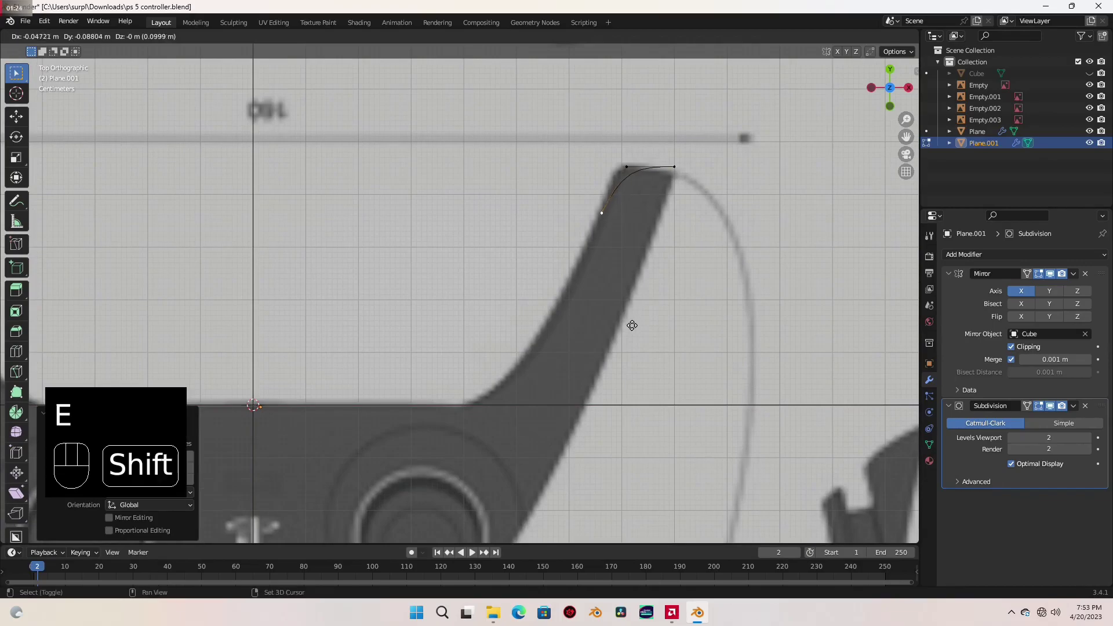
pyautogui.click(646, 328)
pyautogui.press('e')
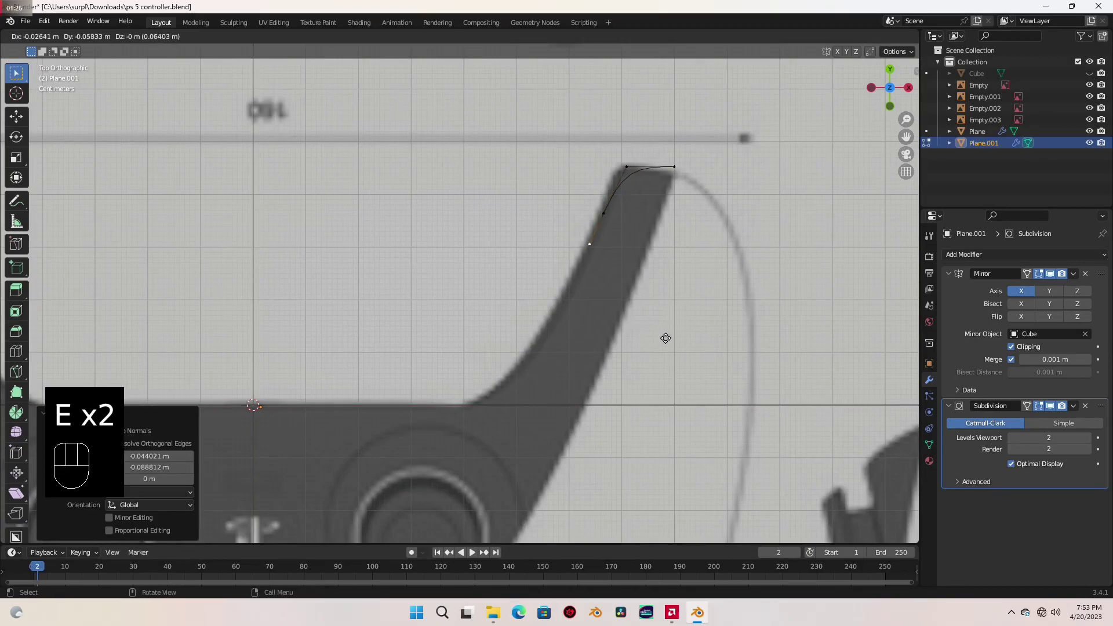
pyautogui.click(656, 365)
pyautogui.press('e')
pyautogui.click(699, 362)
pyautogui.press('e')
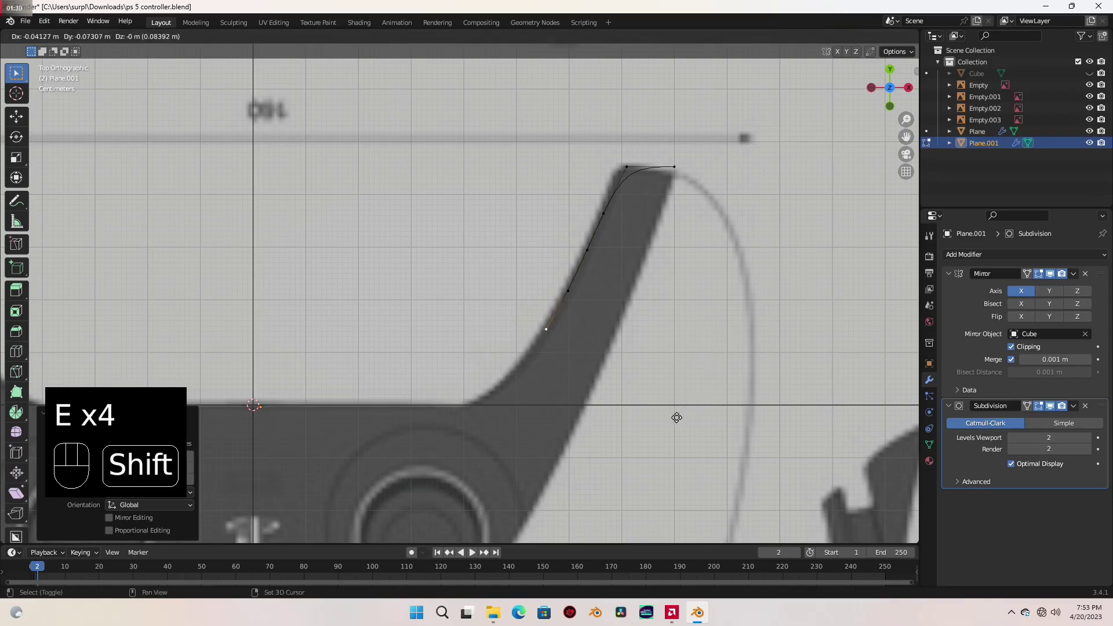
pyautogui.click(724, 363)
# Extrude three more vertices to bring the curve down to the horizontal baseline.
pyautogui.press('e')
pyautogui.click(696, 391)
pyautogui.press('e')
pyautogui.press('shift')
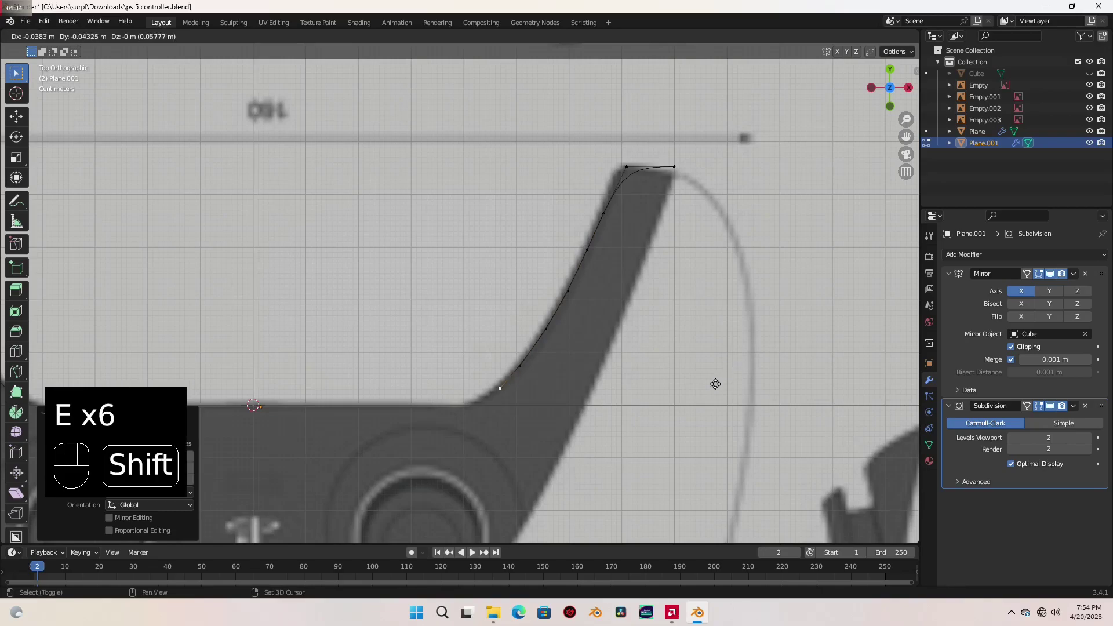
pyautogui.click(680, 398)
pyautogui.press('e')
pyautogui.click(697, 427)
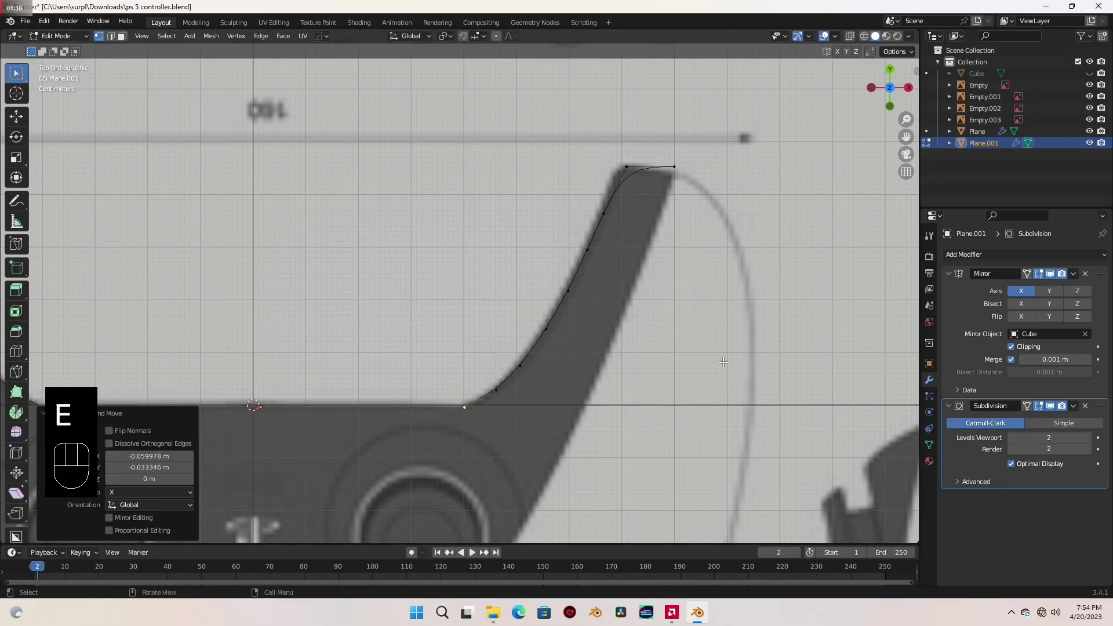
# Add a loop cut vertex near the curve's top bend.
pyautogui.keyDown('shift'); pyautogui.moveTo(630, 204); pyautogui.dragTo(565, 271, button='middle'); pyautogui.keyUp('shift')
pyautogui.scroll(1, 565, 271)
pyautogui.scroll(1, 614, 262)
pyautogui.keyDown('shift'); pyautogui.moveTo(637, 290); pyautogui.dragTo(621, 292, button='middle'); pyautogui.keyUp('shift')
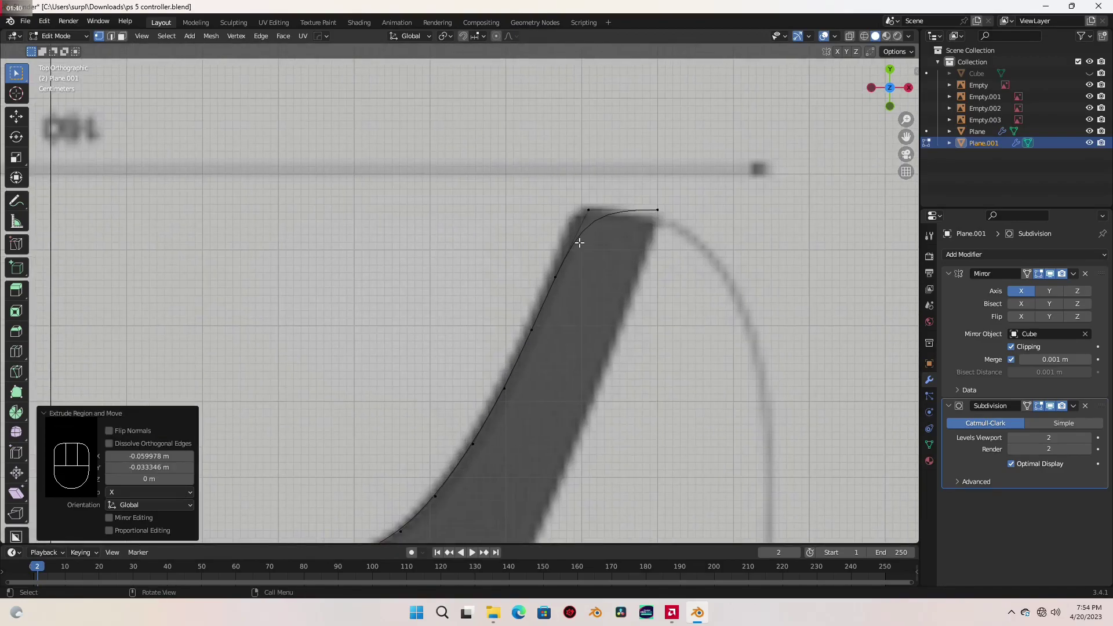
pyautogui.hotkey('ctrl', 'r')
pyautogui.click(578, 244)
pyautogui.scroll(-2, 579, 266)
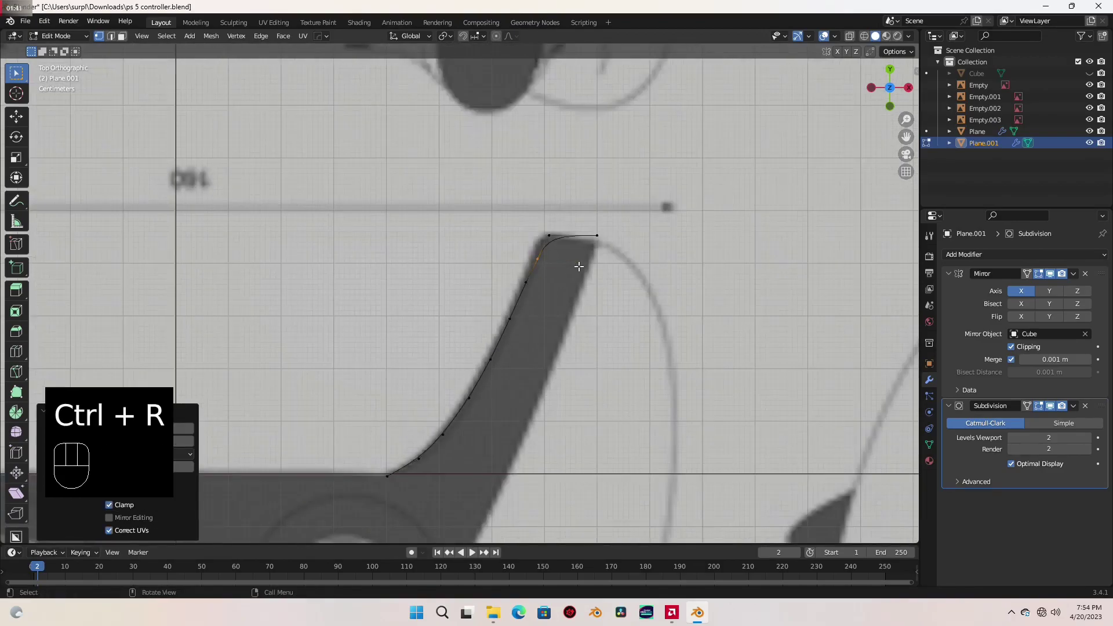
# Slide the two vertices below the top bend along the curve to even their spacing.
pyautogui.click(533, 283)
pyautogui.press('g')
pyautogui.press('g')
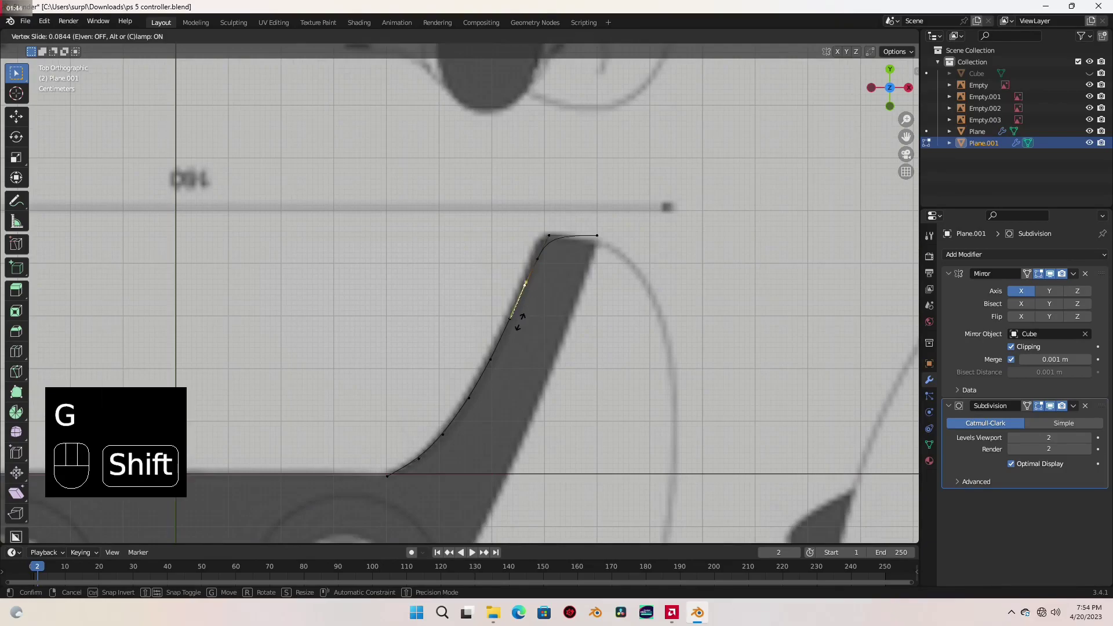
pyautogui.keyDown('shift'); pyautogui.click(516, 329); pyautogui.keyUp('shift')
pyautogui.click(512, 327)
pyautogui.press('g')
pyautogui.click(500, 359)
# In back view, raise two neighbouring vertices vertically to form the arch's peak.
pyautogui.scroll(-3, 524, 337)
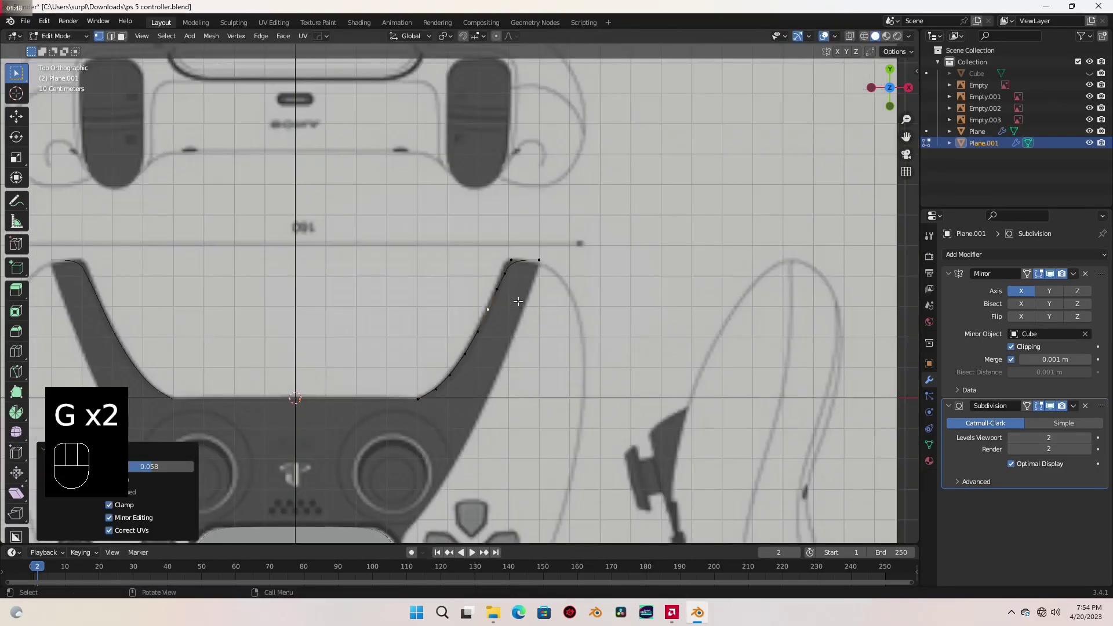
pyautogui.press('ctrl+KP_1')
pyautogui.scroll(2, 497, 323)
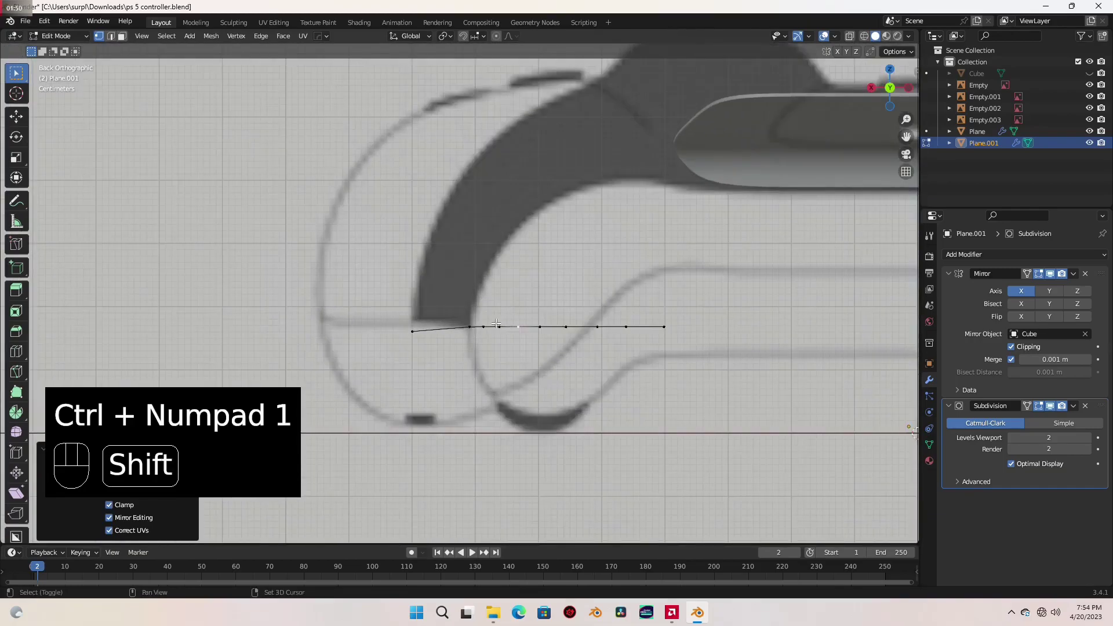
pyautogui.scroll(2, 497, 324)
pyautogui.press('g')
pyautogui.press('z')
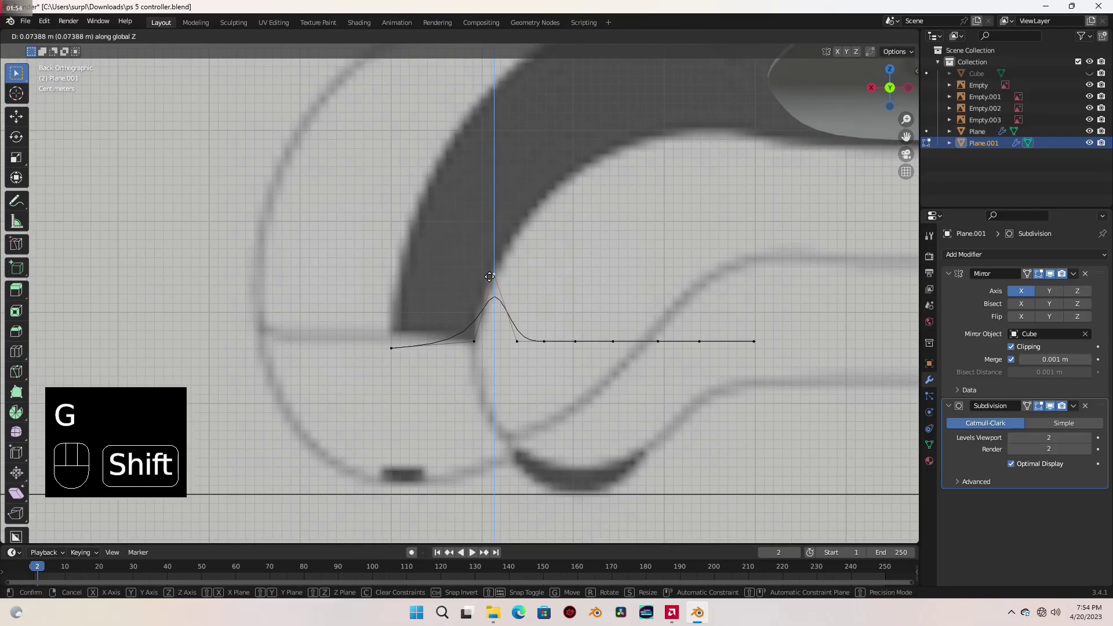
pyautogui.click(510, 311)
pyautogui.click(515, 328)
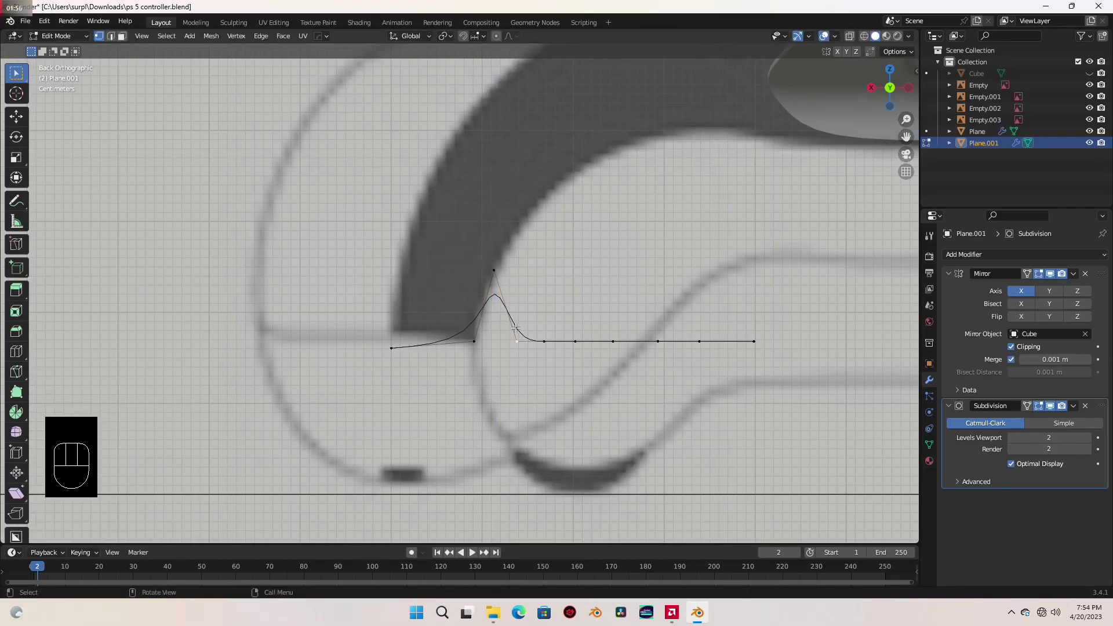
pyautogui.press('g')
pyautogui.press('shift')
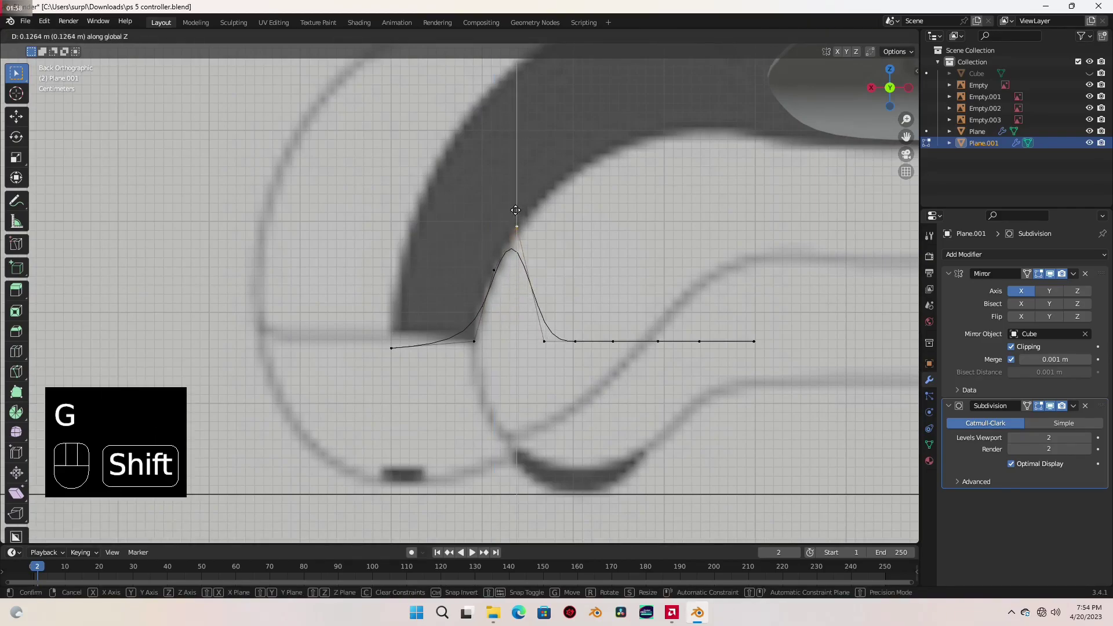
pyautogui.click(518, 220)
# Box-select the six flat-section vertices and lift them to match the reference outline.
pyautogui.moveTo(518, 290); pyautogui.dragTo(637, 351)
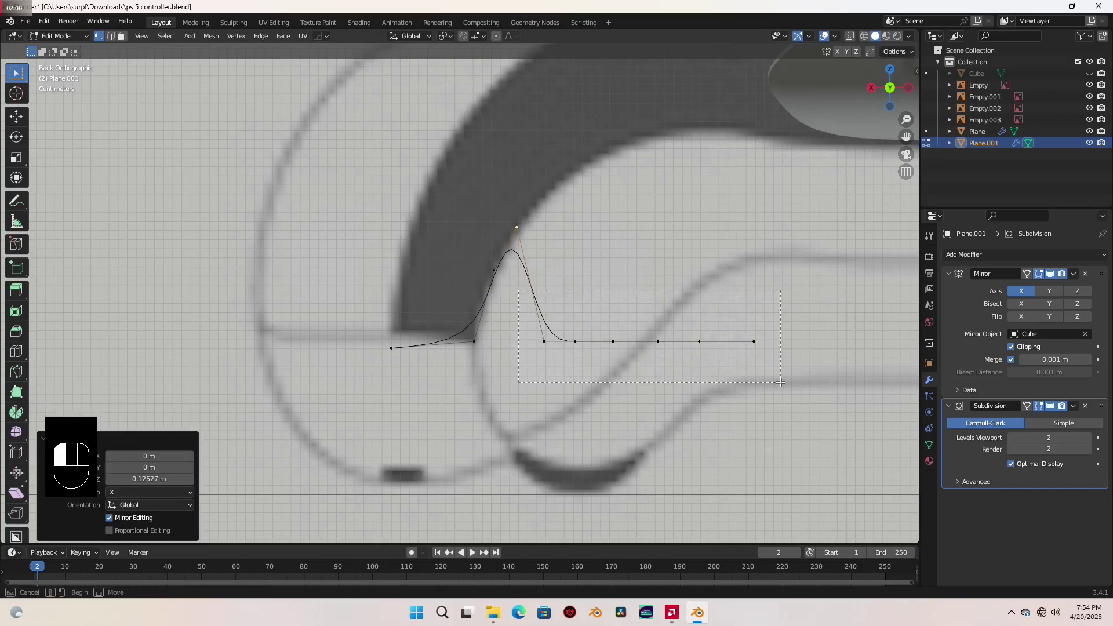
pyautogui.moveTo(781, 382); pyautogui.dragTo(781, 383)
pyautogui.press('g')
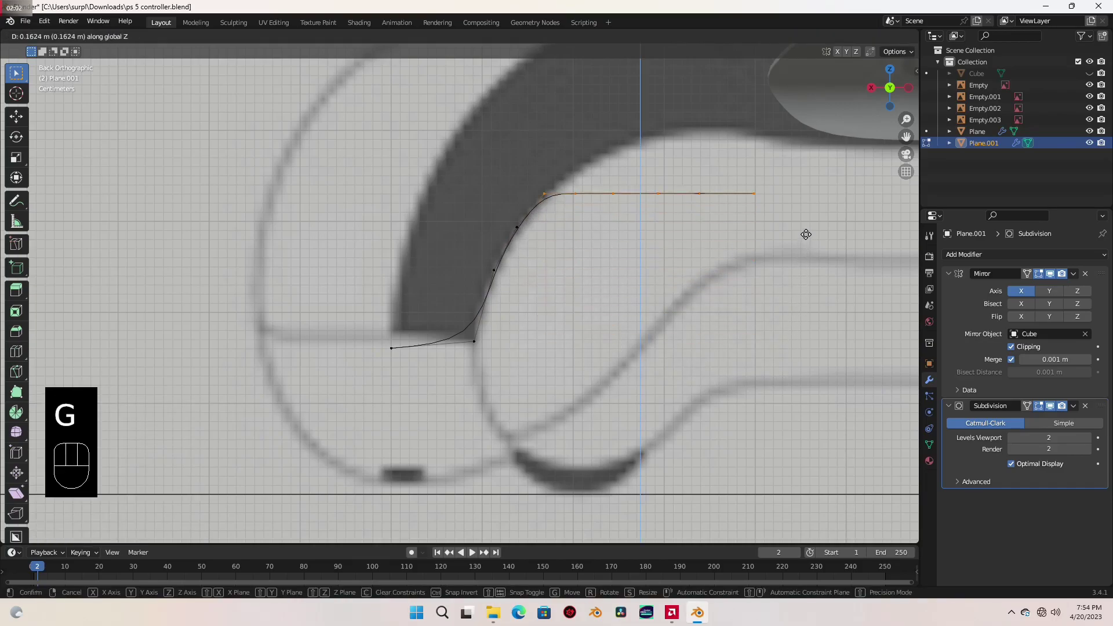
pyautogui.click(806, 234)
pyautogui.press('g')
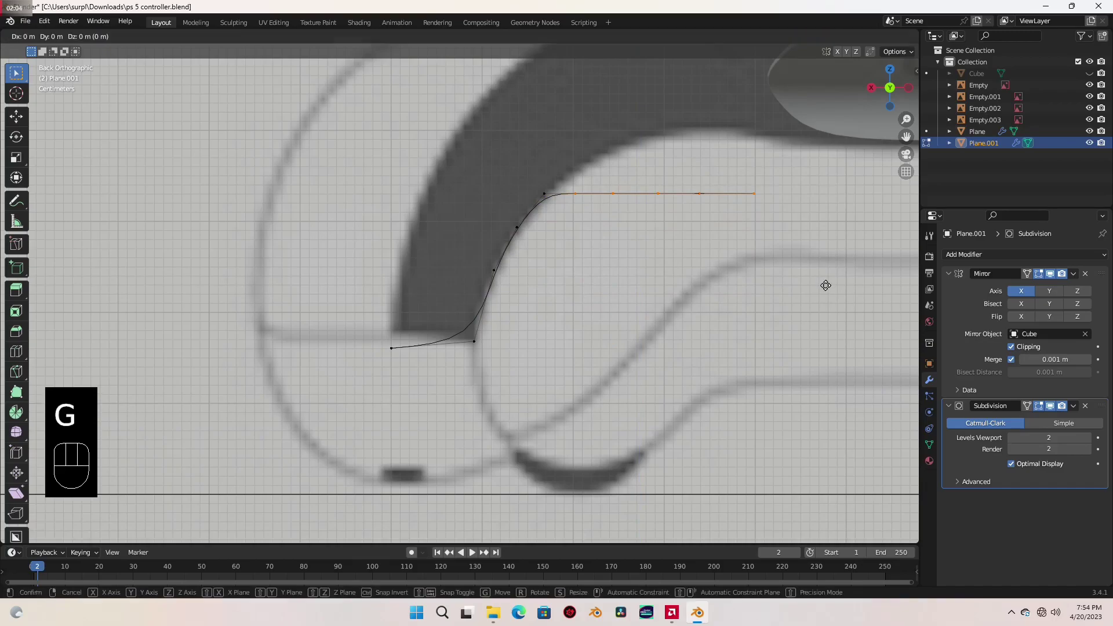
pyautogui.click(832, 259)
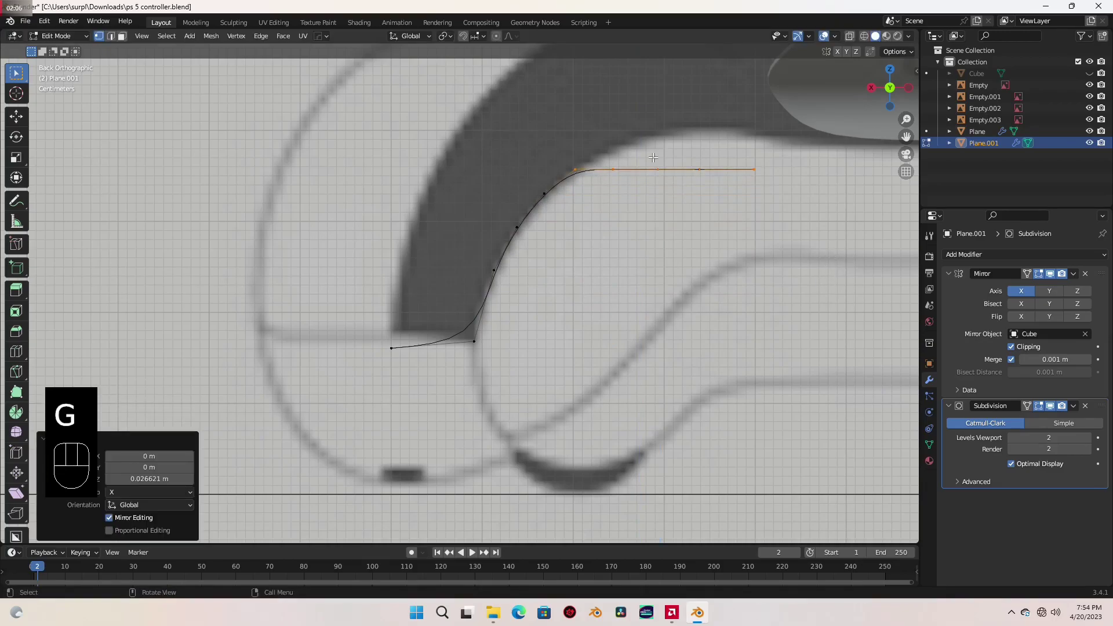
pyautogui.press('g')
pyautogui.press('z')
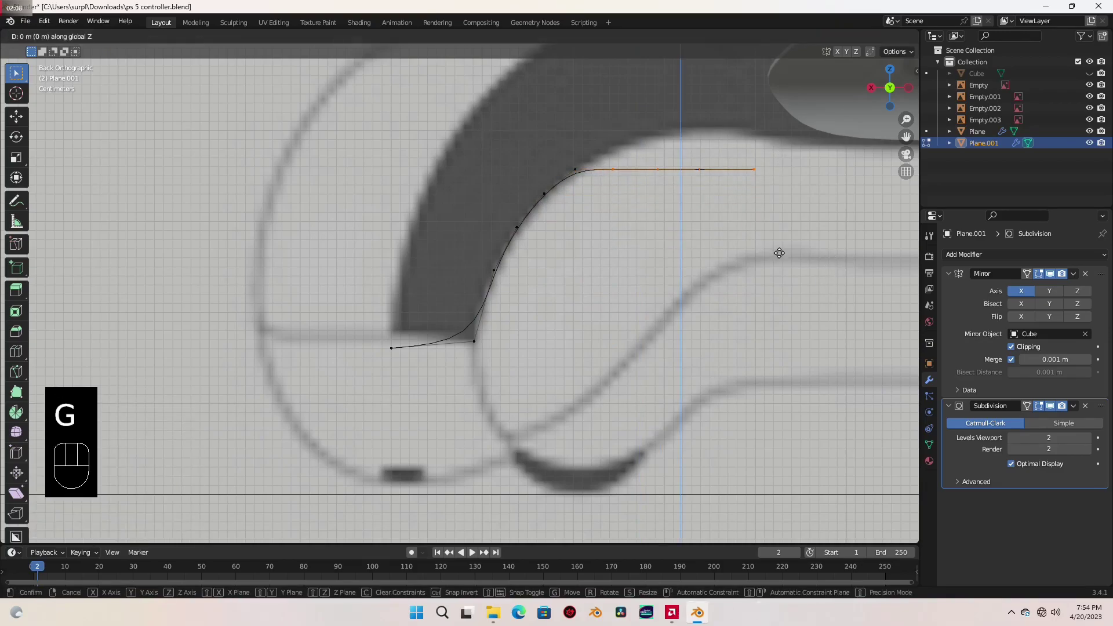
pyautogui.click(781, 229)
# Select the top-right vertices and adjust their height along Z to follow the reference.
pyautogui.keyDown('shift'); pyautogui.moveTo(781, 230); pyautogui.dragTo(679, 363, button='middle'); pyautogui.keyUp('shift')
pyautogui.moveTo(542, 264); pyautogui.dragTo(666, 320)
pyautogui.press('g')
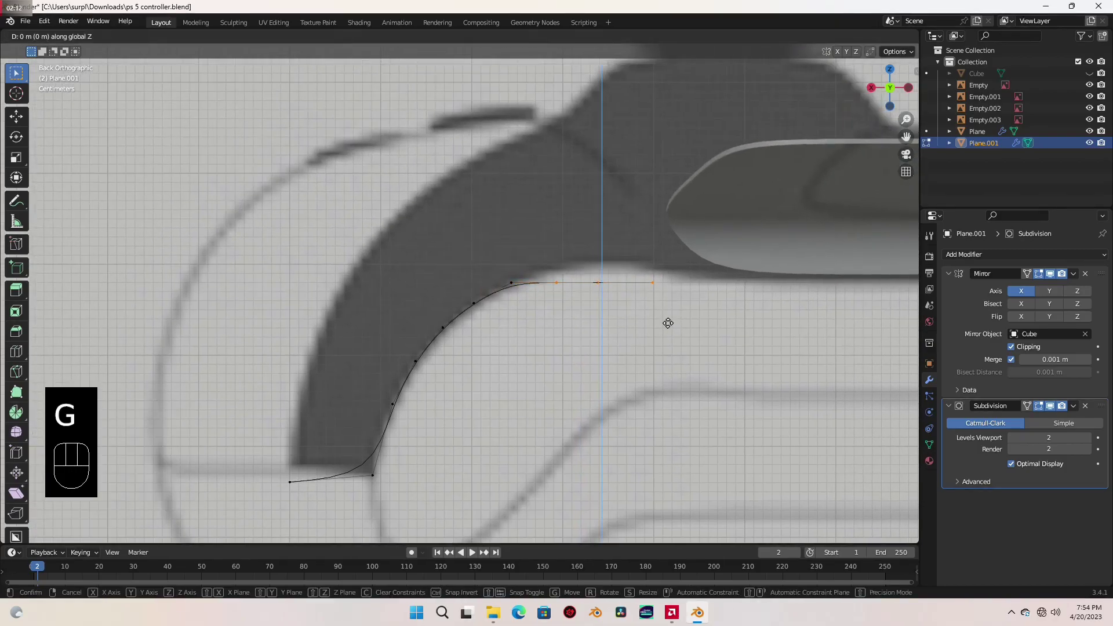
pyautogui.press('z')
pyautogui.click(623, 240)
pyautogui.press('g')
pyautogui.press('z')
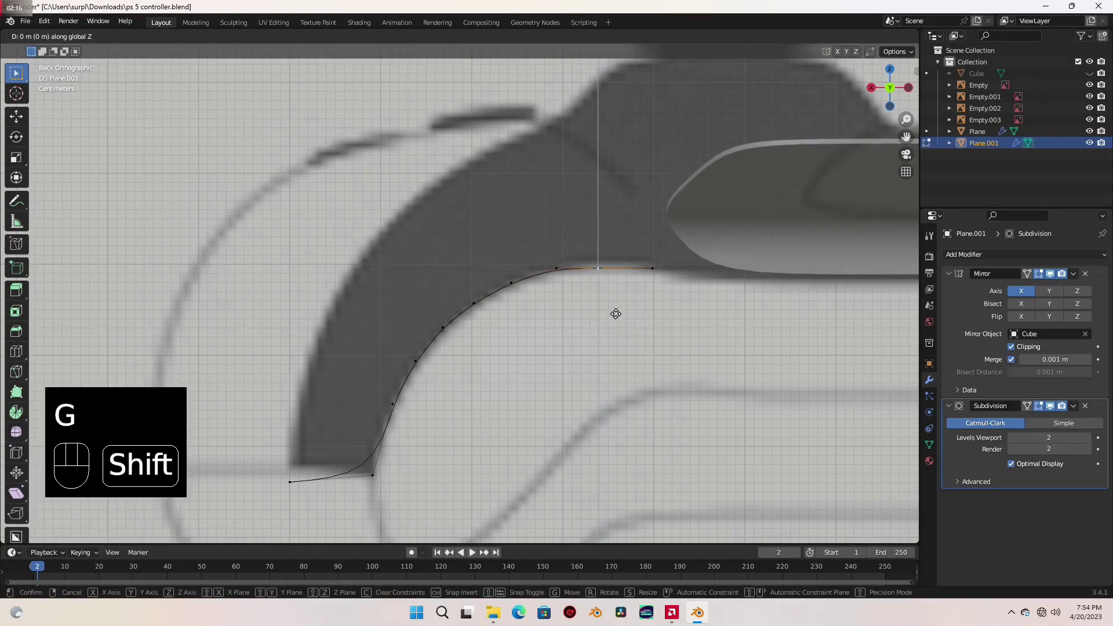
pyautogui.click(628, 264)
# Nudge the curve's rightmost end vertex -0.001656 m along Z.
pyautogui.click(649, 278)
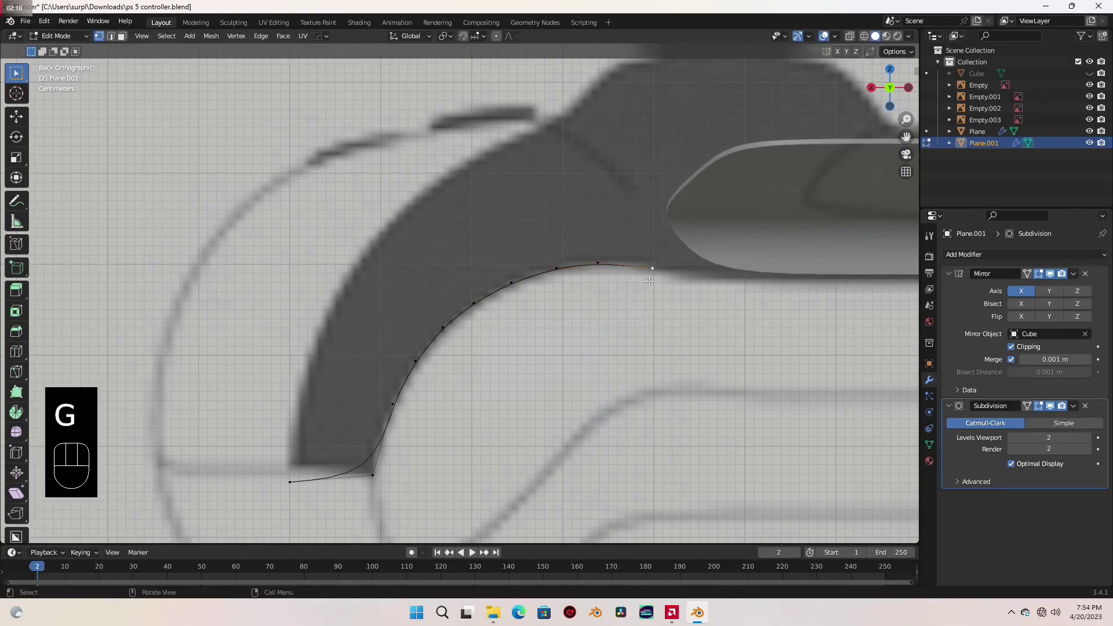
pyautogui.press('g')
pyautogui.press('z')
pyautogui.click(651, 296)
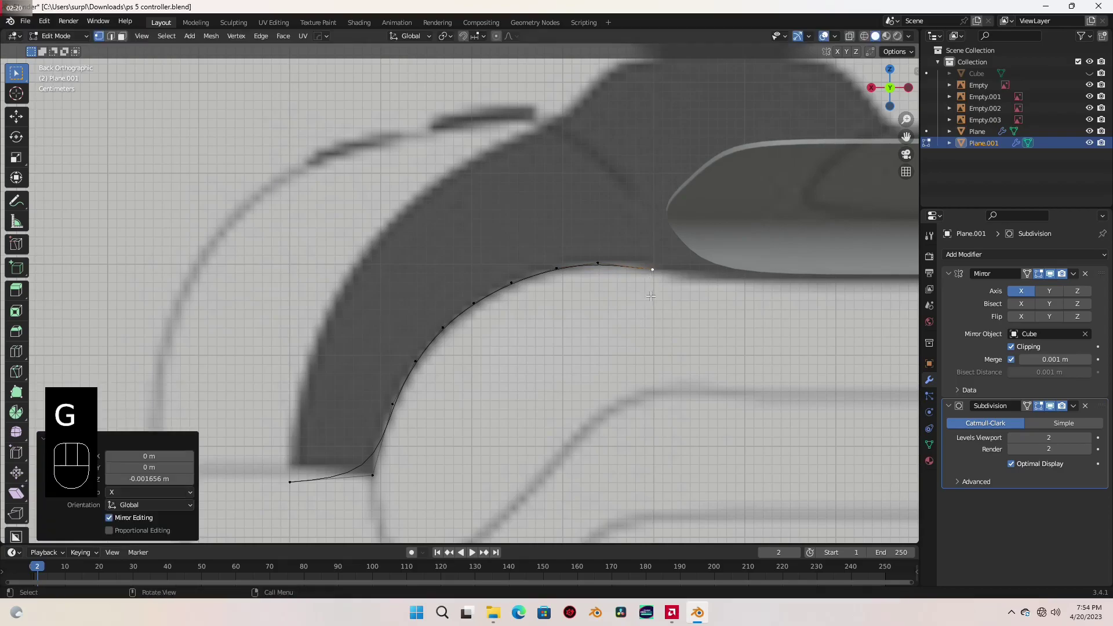
pyautogui.scroll(-3, 653, 316)
pyautogui.keyDown('shift'); pyautogui.moveTo(655, 357); pyautogui.dragTo(583, 354, button='middle'); pyautogui.keyUp('shift')
pyautogui.scroll(2, 583, 353)
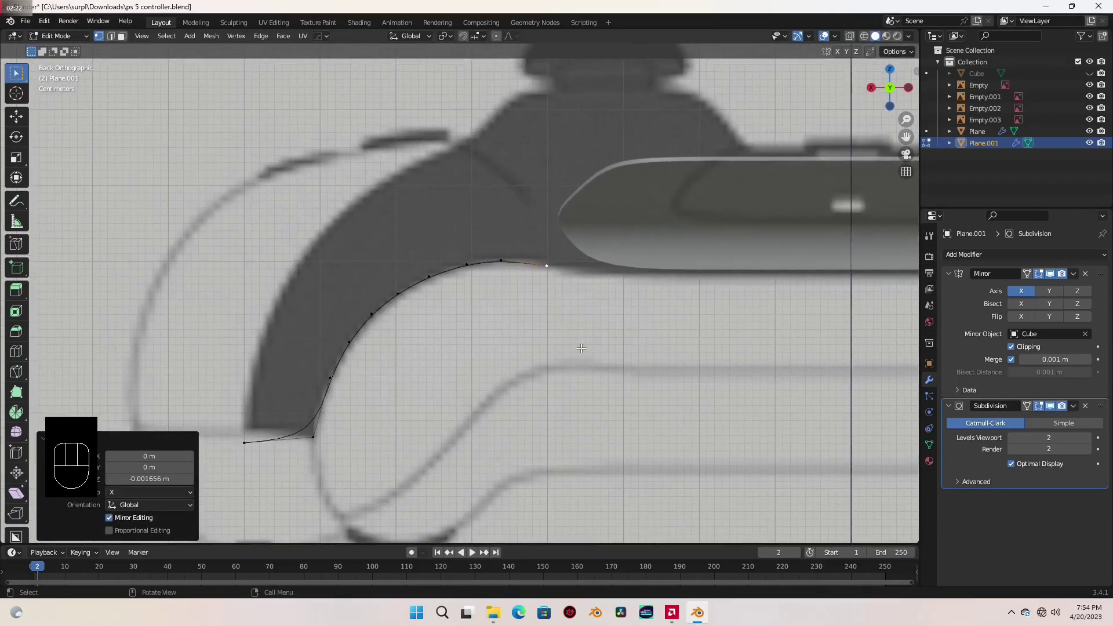
# Extrude the end vertex about 0.06 m downward into a hook, checking top and back views.
pyautogui.press('e')
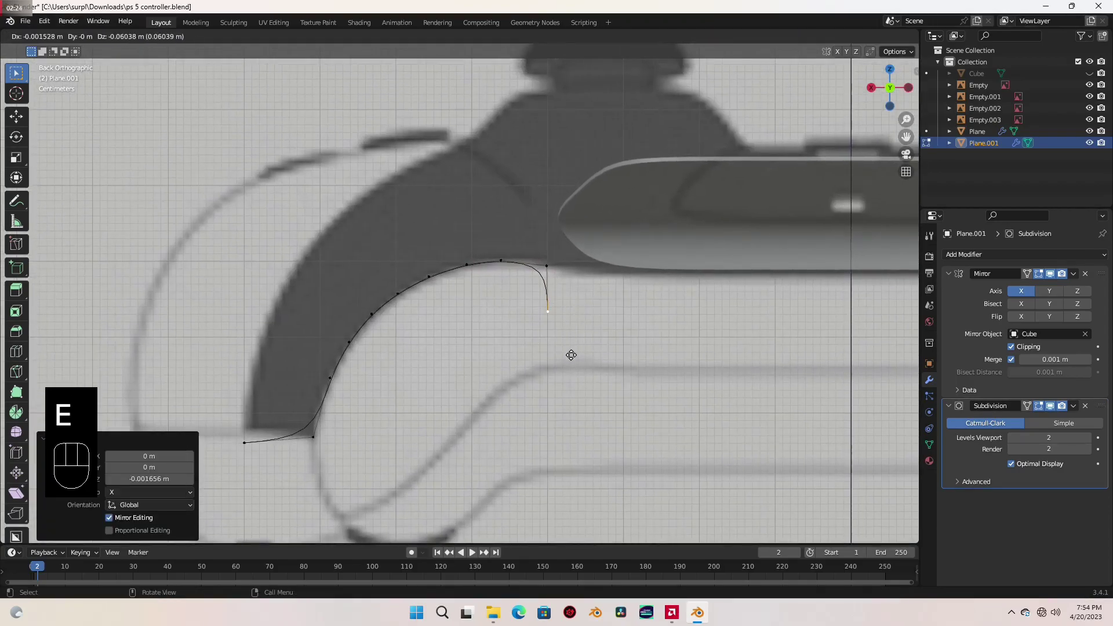
pyautogui.click(573, 355)
pyautogui.press('KP_7')
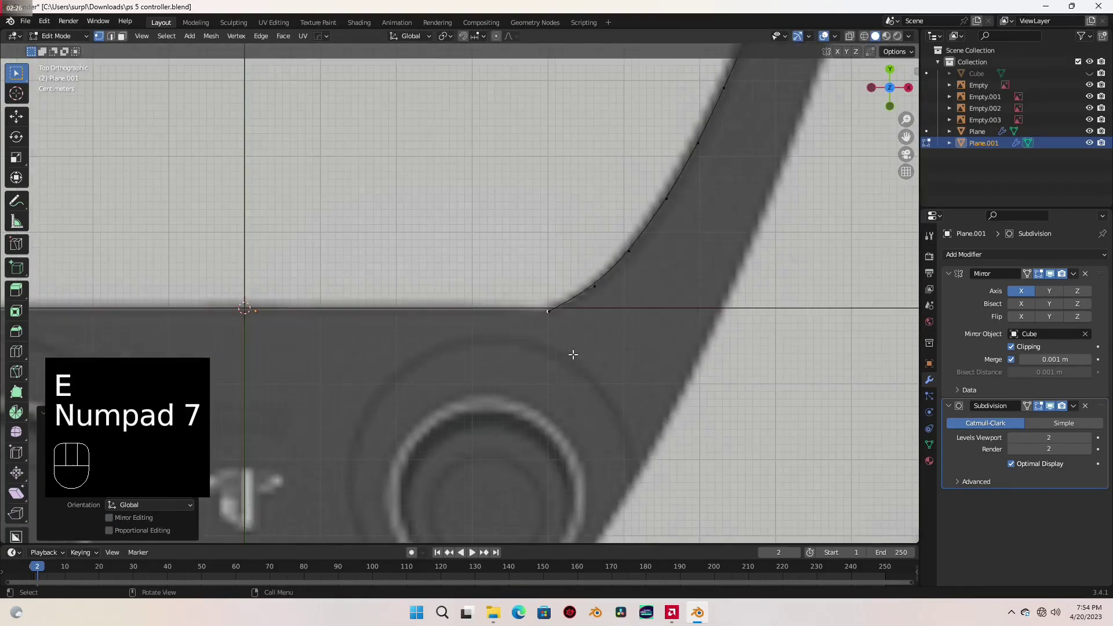
pyautogui.scroll(2, 573, 355)
pyautogui.scroll(-1, 573, 355)
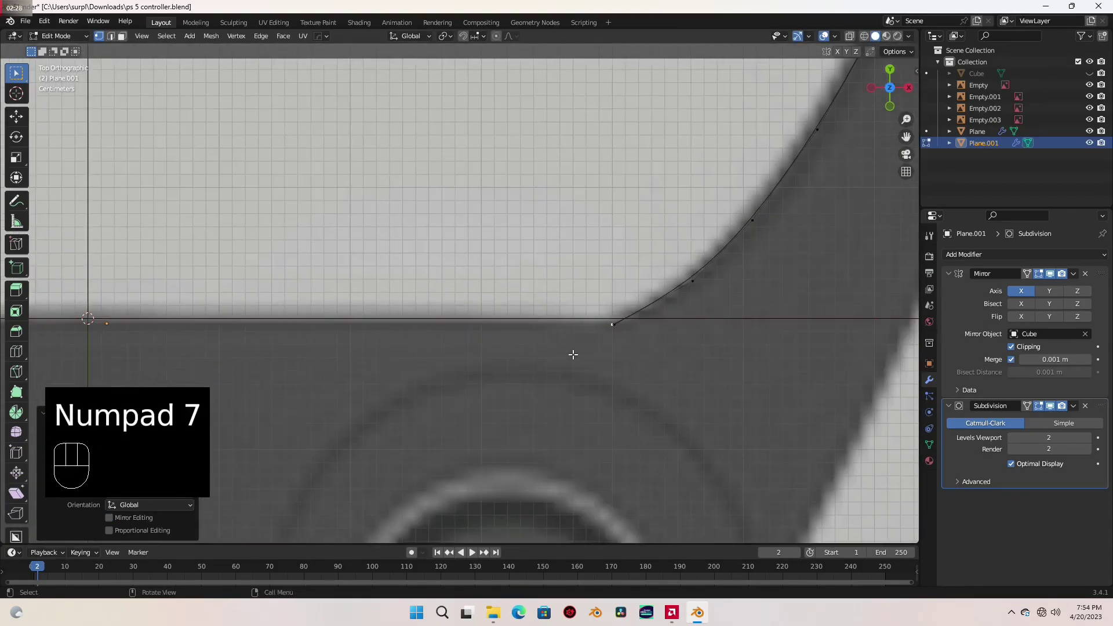
pyautogui.press('ctrl+KP_1')
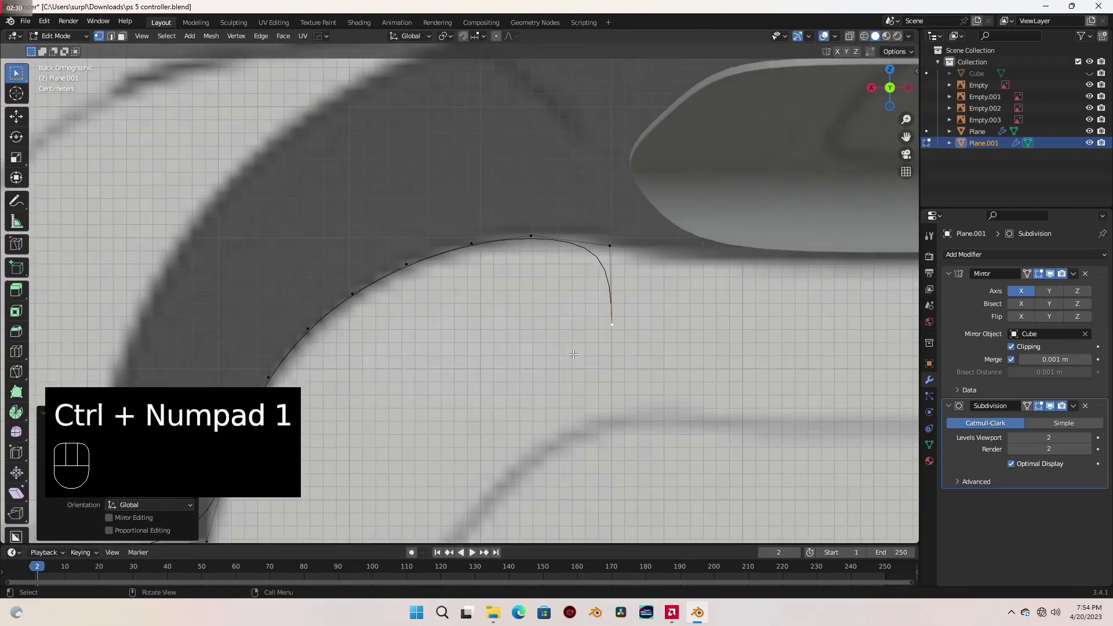
pyautogui.scroll(-2, 572, 355)
pyautogui.keyDown('shift'); pyautogui.moveTo(573, 354); pyautogui.dragTo(602, 335, button='middle'); pyautogui.keyUp('shift')
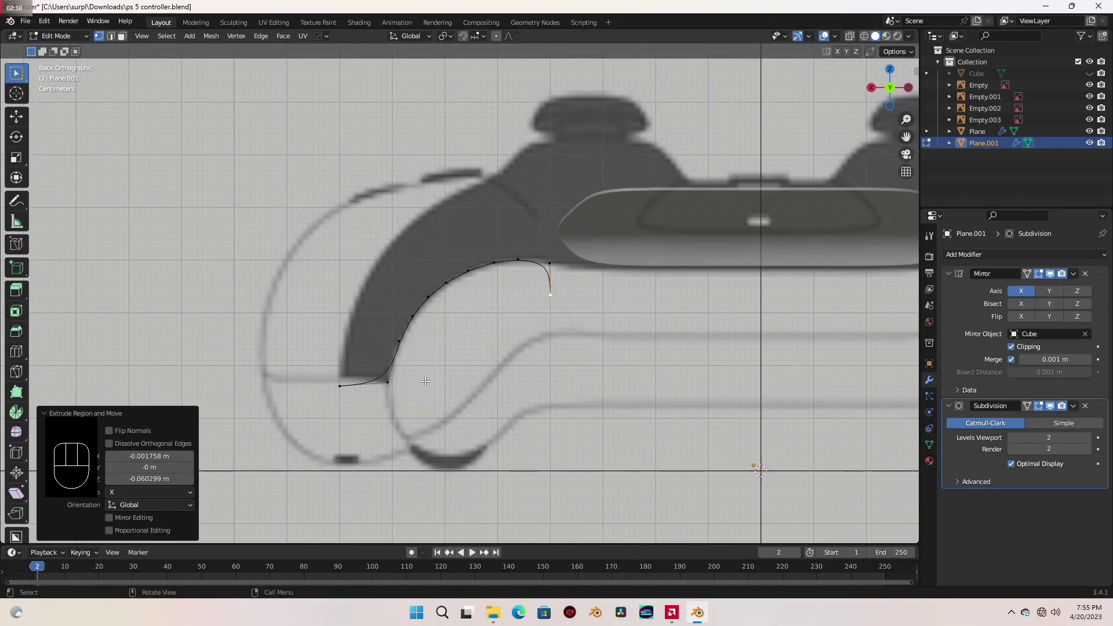
# Turn the Outliner into an Image Editor showing ps5 controller copy.webp, framed on the left handle.
pyautogui.click(933, 37)
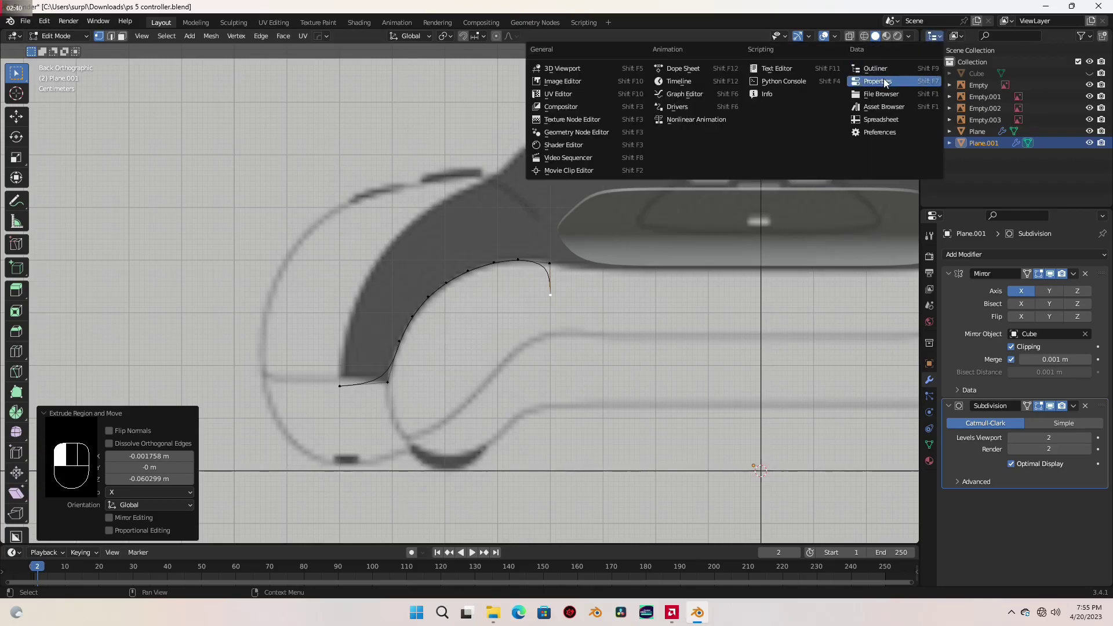
pyautogui.click(557, 80)
pyautogui.click(1023, 36)
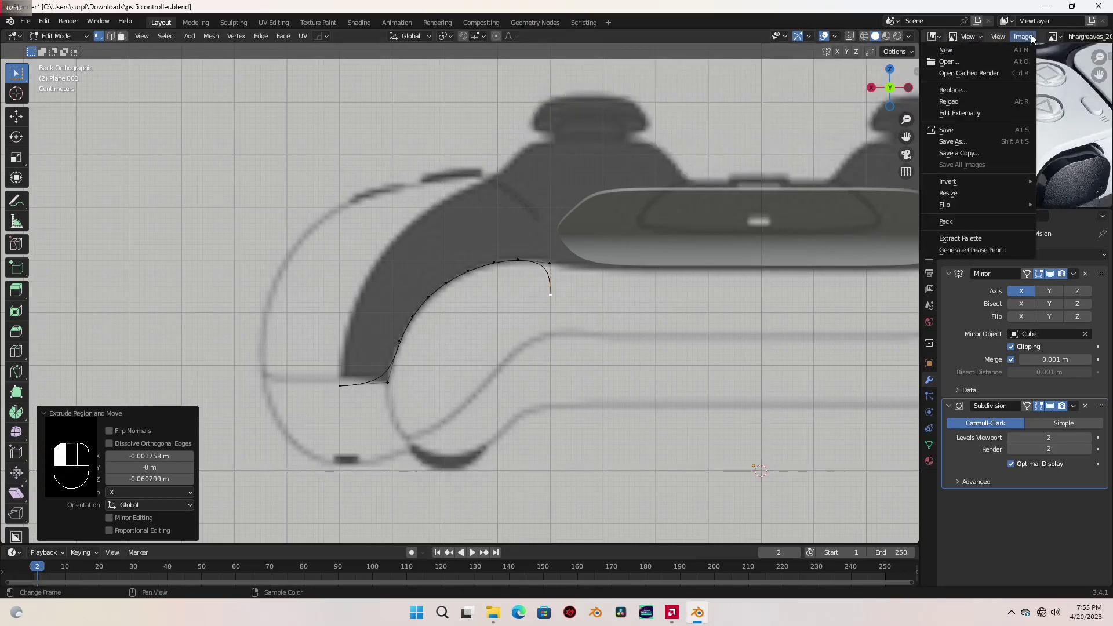
pyautogui.click(991, 62)
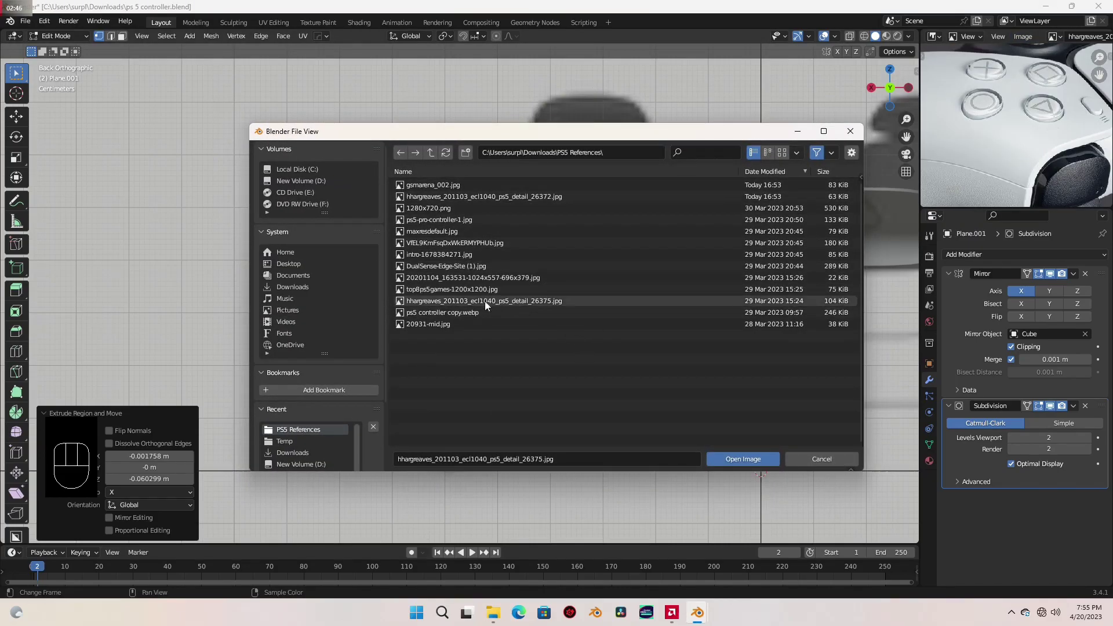
pyautogui.doubleClick(454, 312)
pyautogui.scroll(-5, 999, 148)
pyautogui.moveTo(1000, 148); pyautogui.dragTo(1035, 156, button='middle')
pyautogui.scroll(2, 987, 143)
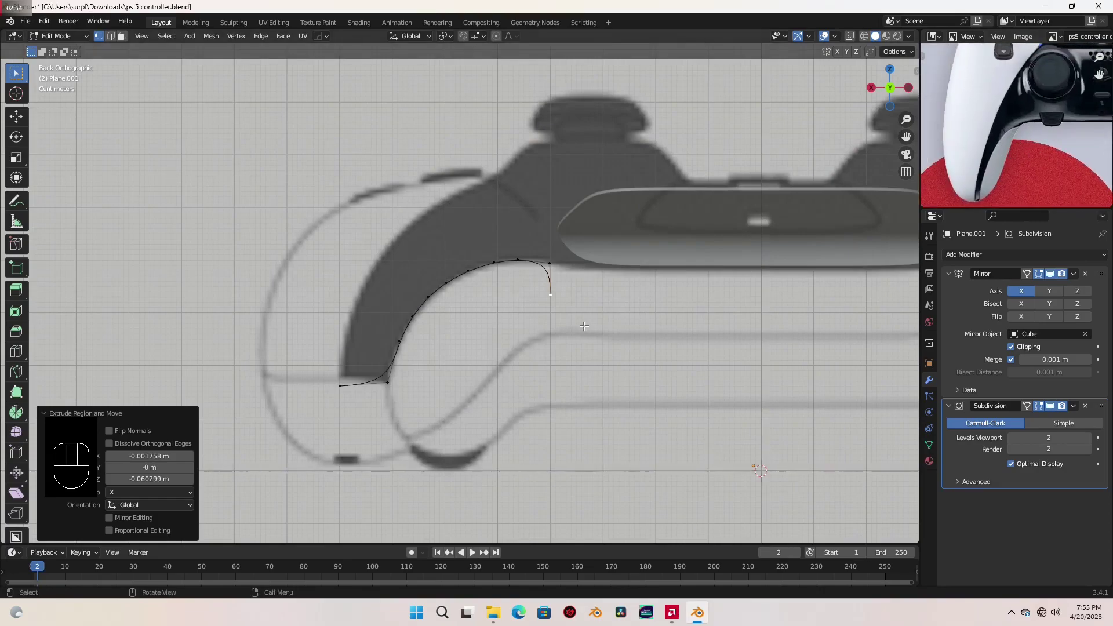
# Extrude a new vertex straight down from the curve end, then shift it along Y in Top view.
pyautogui.scroll(5, 583, 327)
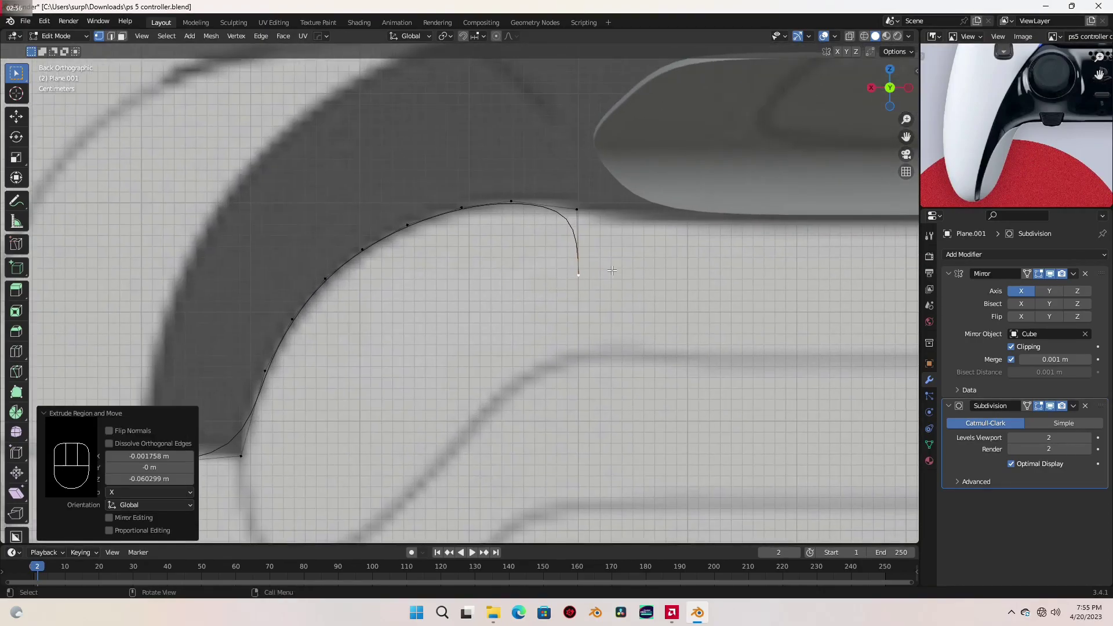
pyautogui.press('e')
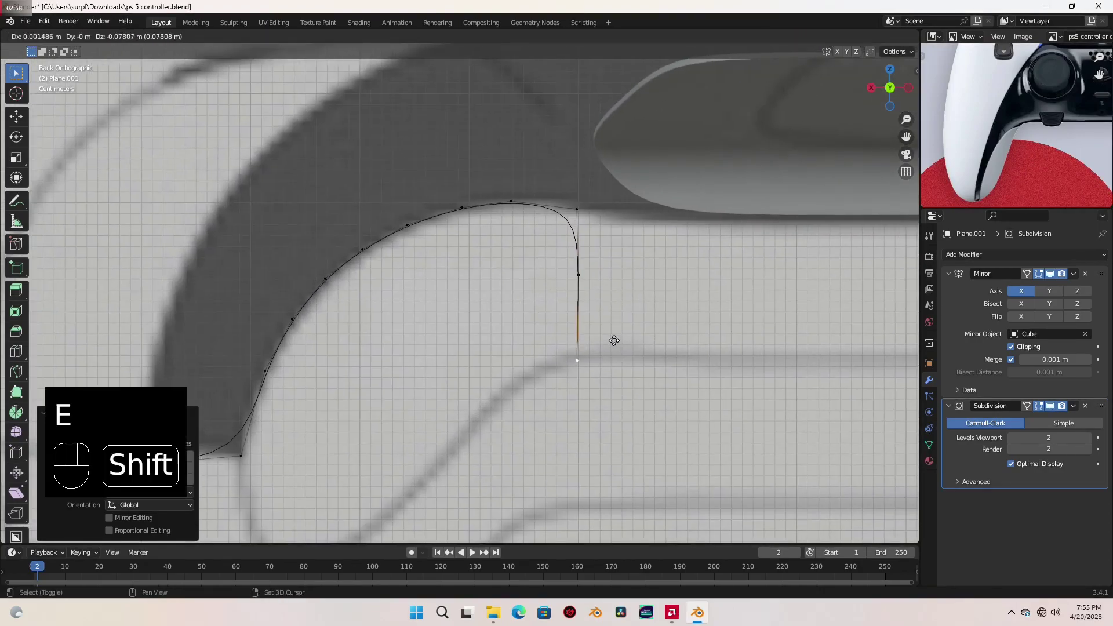
pyautogui.click(619, 323)
pyautogui.press('KP_7')
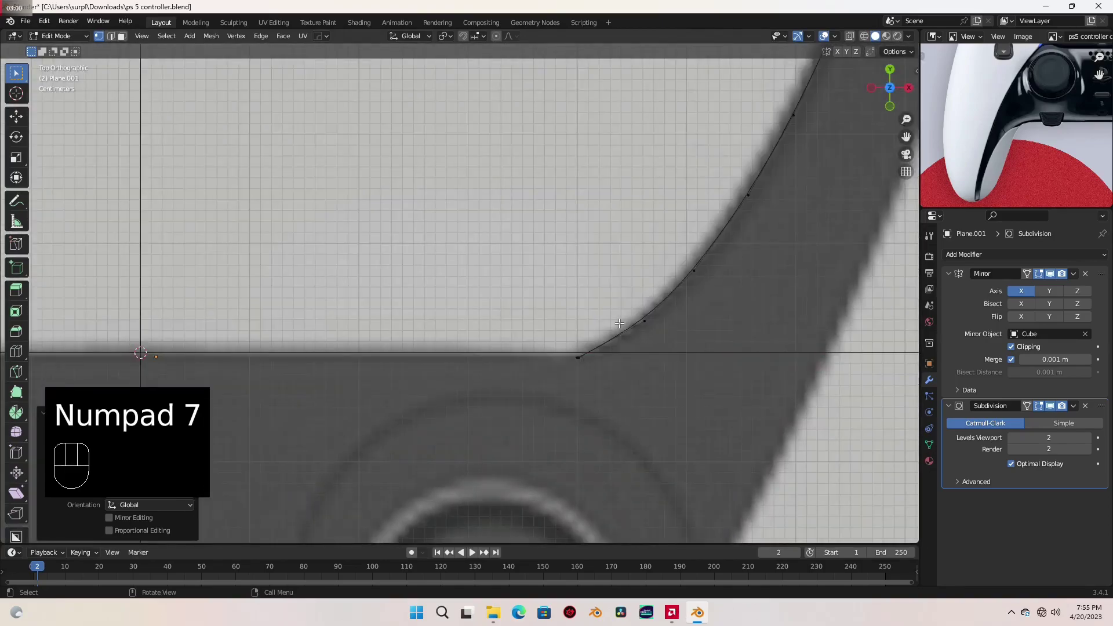
pyautogui.scroll(1, 620, 323)
pyautogui.press('g')
pyautogui.press('y')
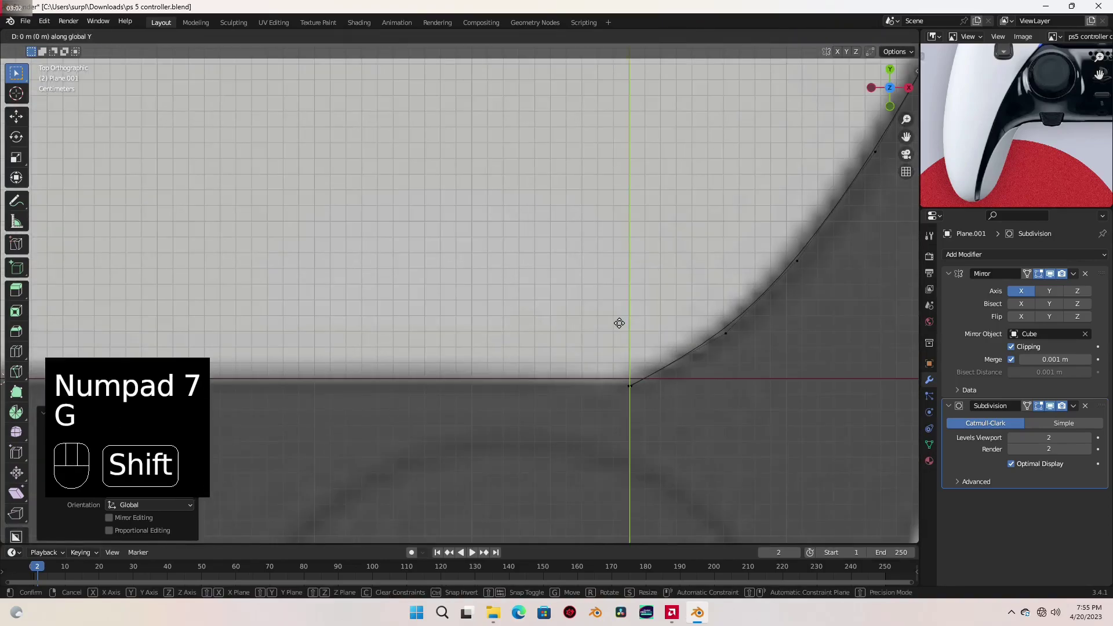
pyautogui.click(613, 291)
# Check the curve from the back, slide the tail vertex 0.162 along its edge, and select the bottom end vertex.
pyautogui.scroll(-3, 613, 290)
pyautogui.press('ctrl+KP_1')
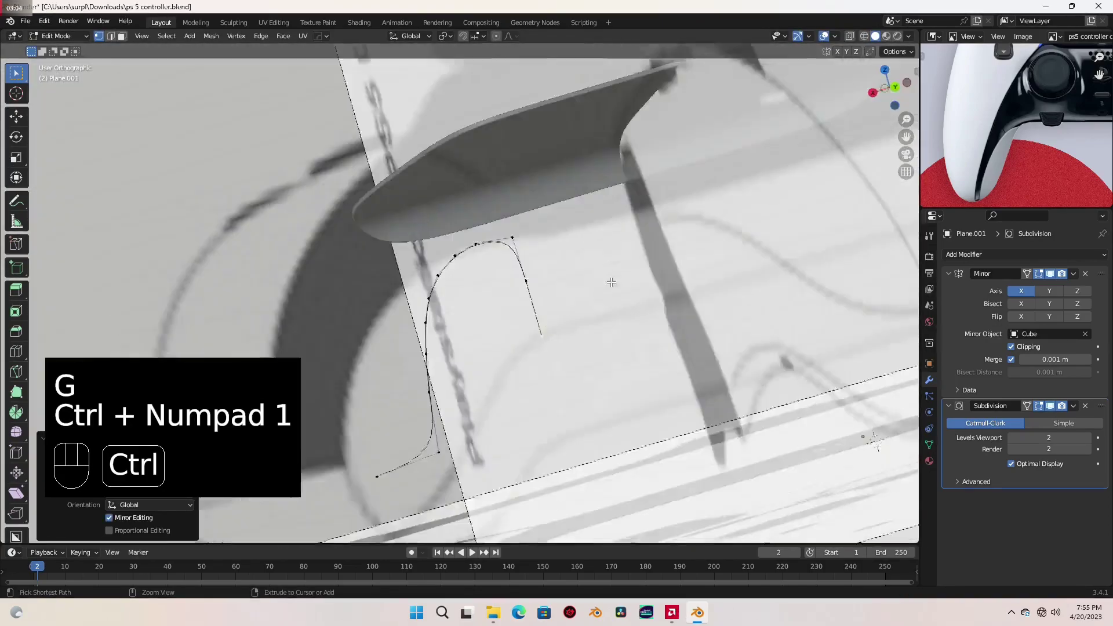
pyautogui.moveTo(611, 282); pyautogui.dragTo(560, 274, button='middle')
pyautogui.press('ctrl+KP_1')
pyautogui.scroll(1, 561, 274)
pyautogui.scroll(1, 561, 275)
pyautogui.press('g')
pyautogui.press('g')
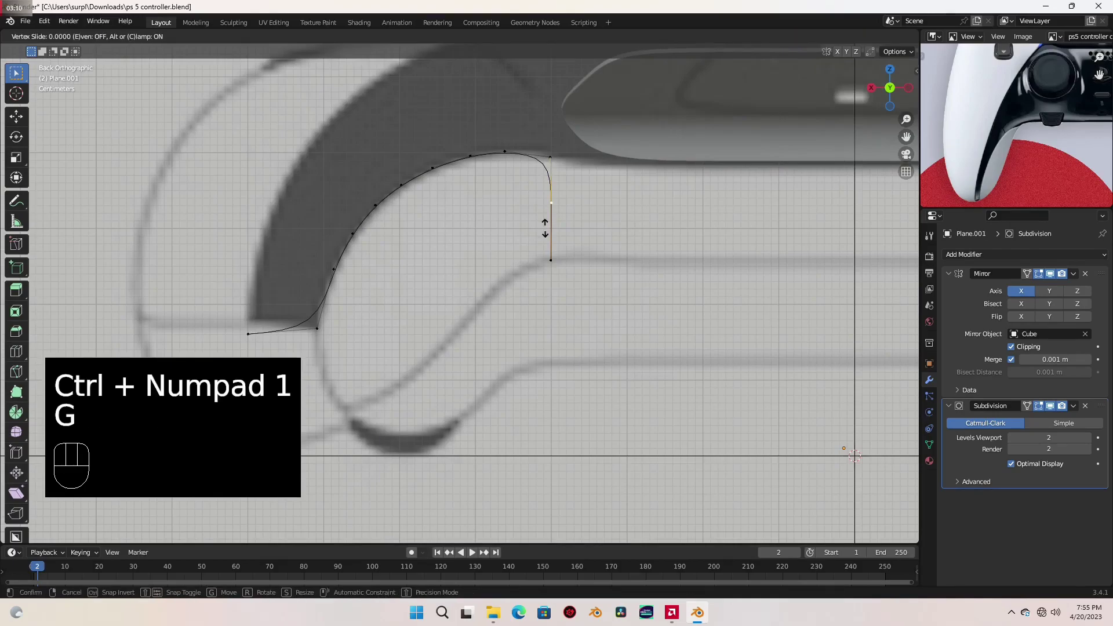
pyautogui.click(537, 323)
pyautogui.scroll(-2, 538, 321)
pyautogui.keyDown('shift'); pyautogui.moveTo(541, 320); pyautogui.dragTo(579, 299, button='middle'); pyautogui.keyUp('shift')
pyautogui.click(555, 251)
pyautogui.scroll(2, 543, 277)
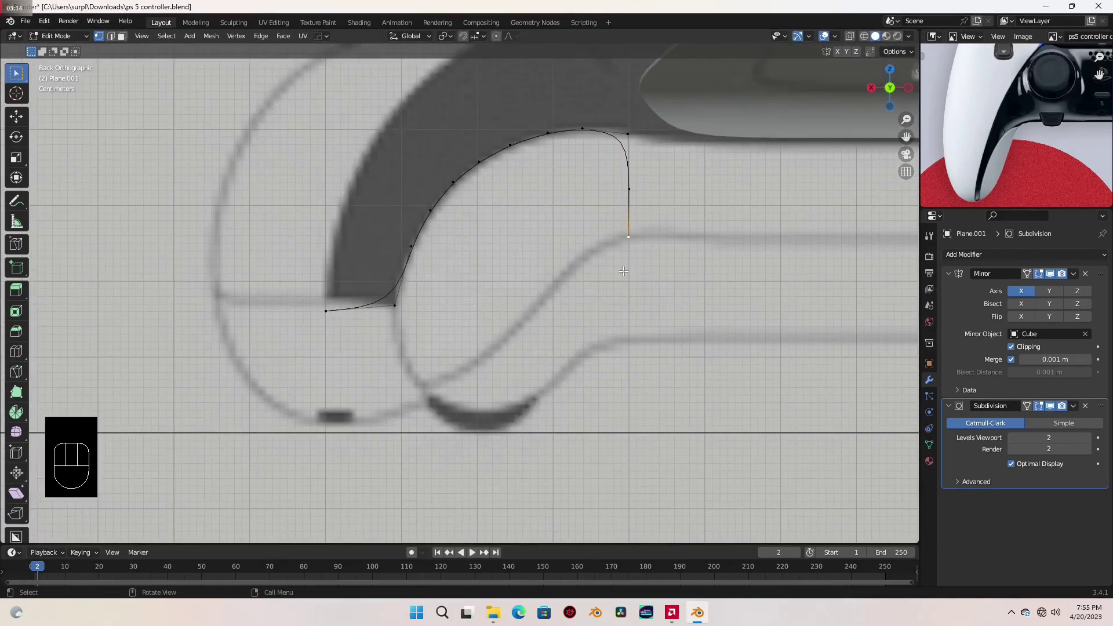
# Extrude the first five vertices from the lower end along the reference outline.
pyautogui.press('e')
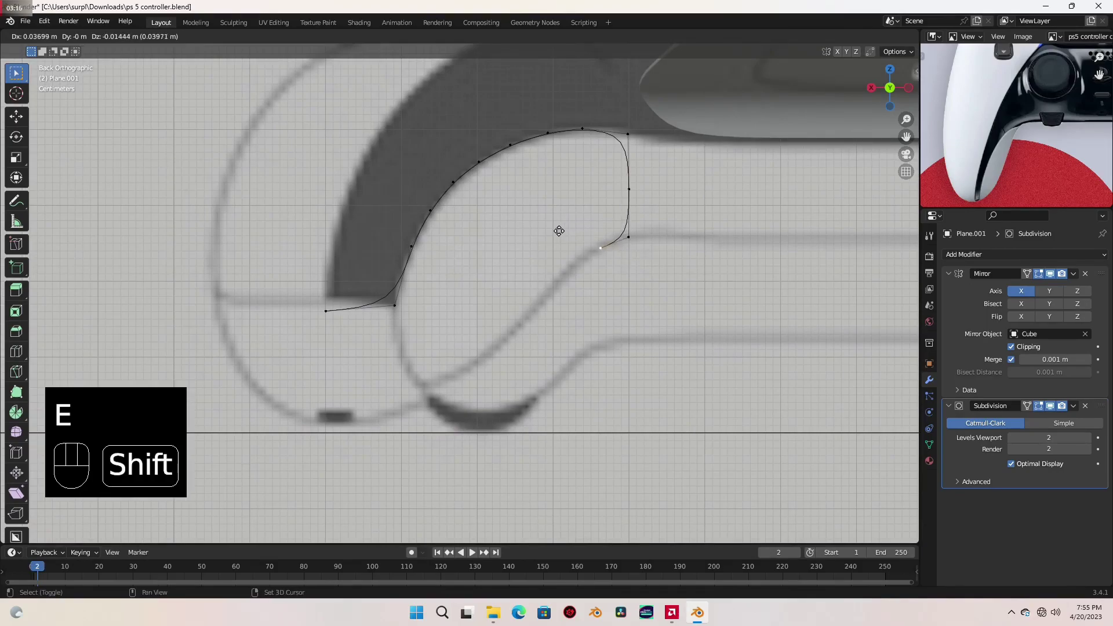
pyautogui.click(559, 231)
pyautogui.press('e')
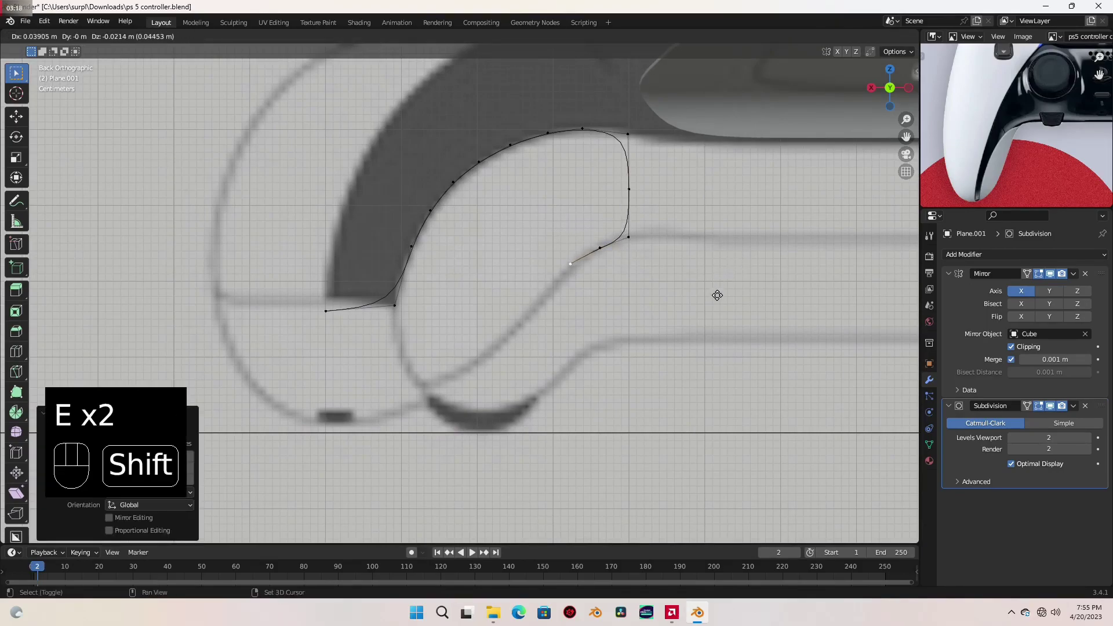
pyautogui.click(737, 324)
pyautogui.press('e')
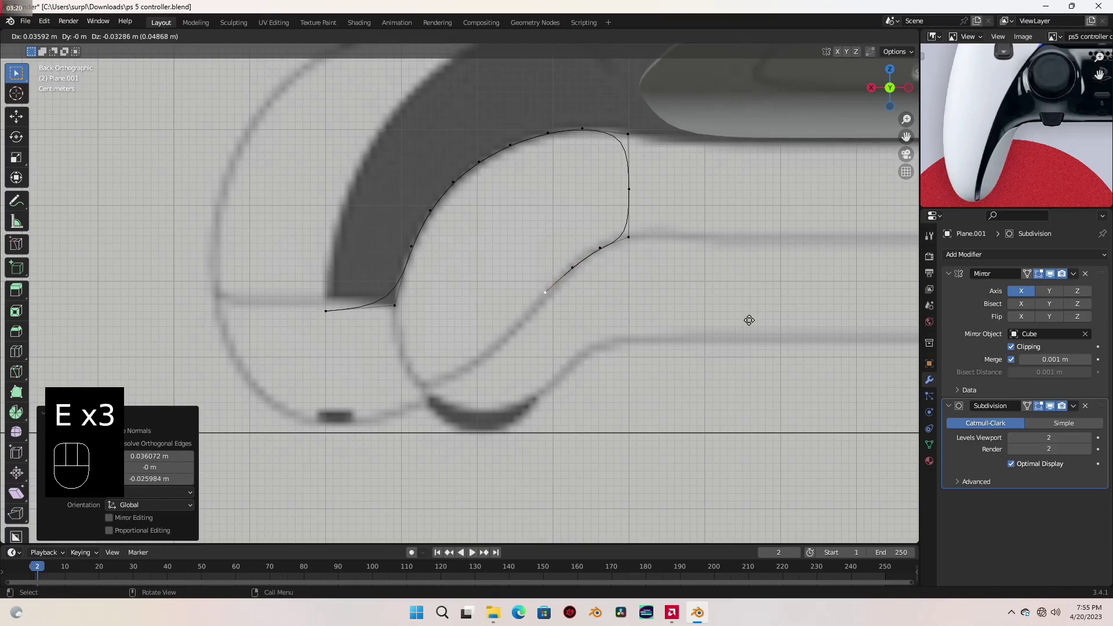
pyautogui.press('shift')
pyautogui.click(784, 329)
pyautogui.press('e')
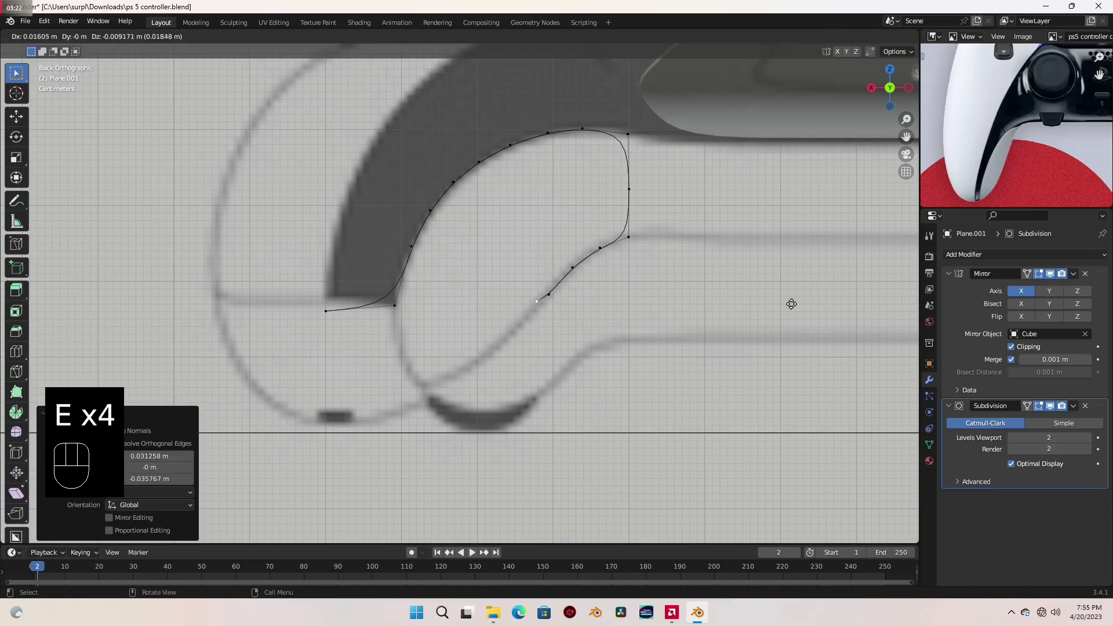
pyautogui.press('shift')
pyautogui.click(794, 333)
pyautogui.press('e')
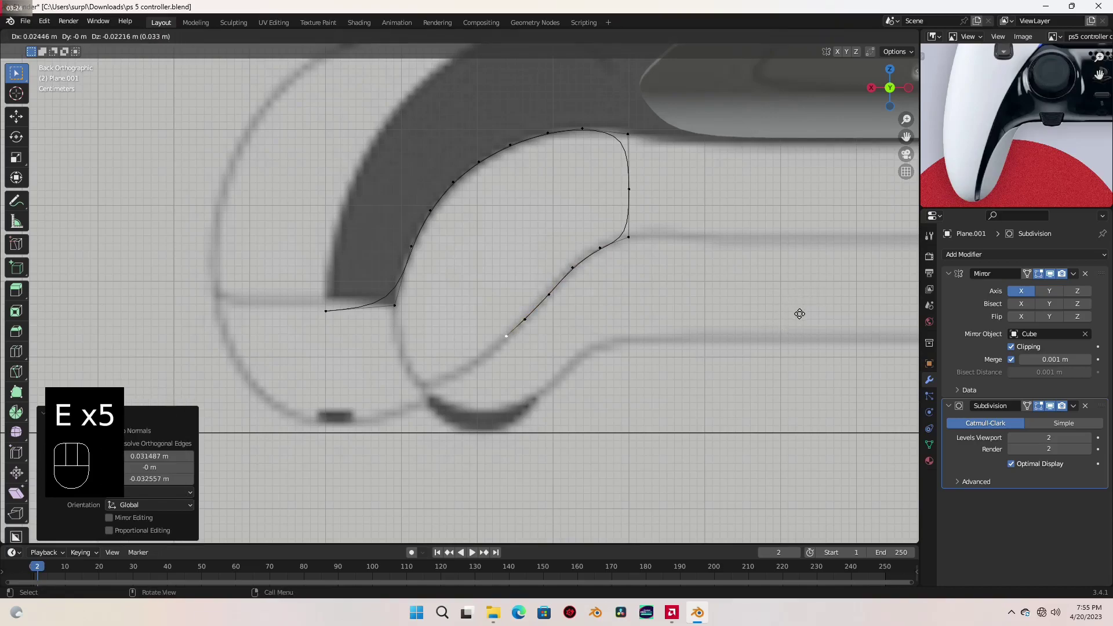
pyautogui.press('shift')
pyautogui.click(795, 312)
# Extrude four more vertices curving back toward the outline's start, then add the start vertex to the selection.
pyautogui.press('e')
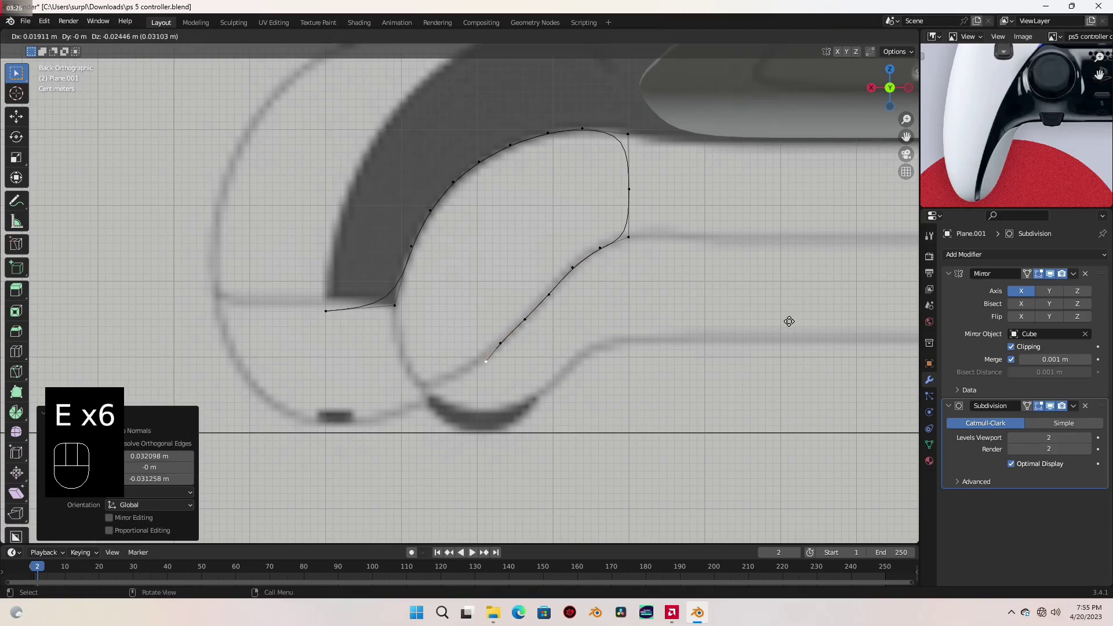
pyautogui.press('shift')
pyautogui.click(718, 341)
pyautogui.press('e')
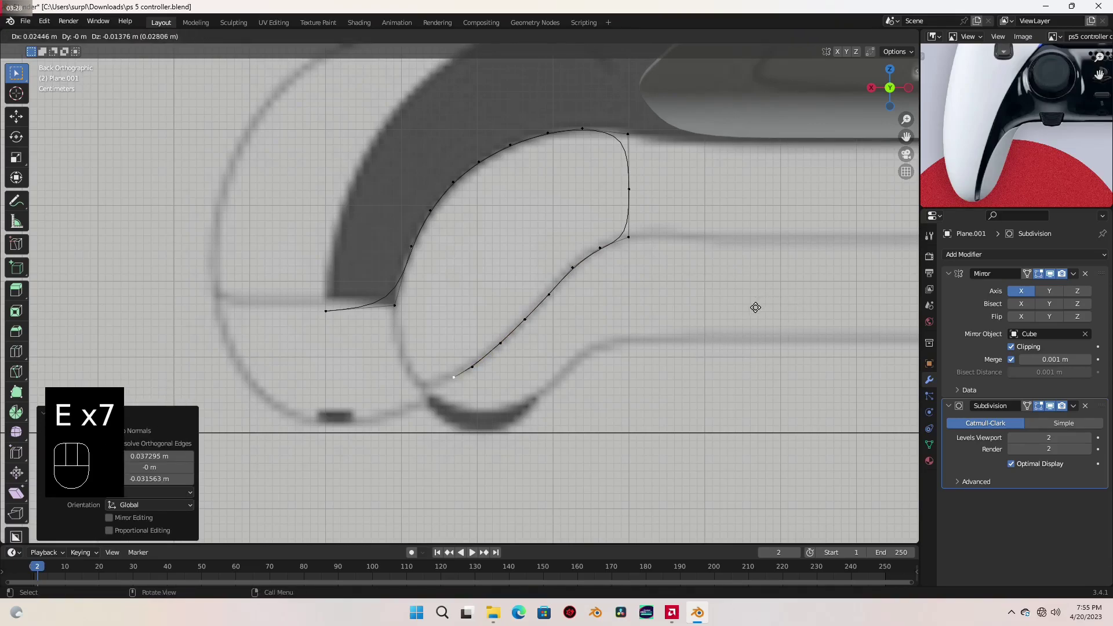
pyautogui.click(741, 310)
pyautogui.press('e')
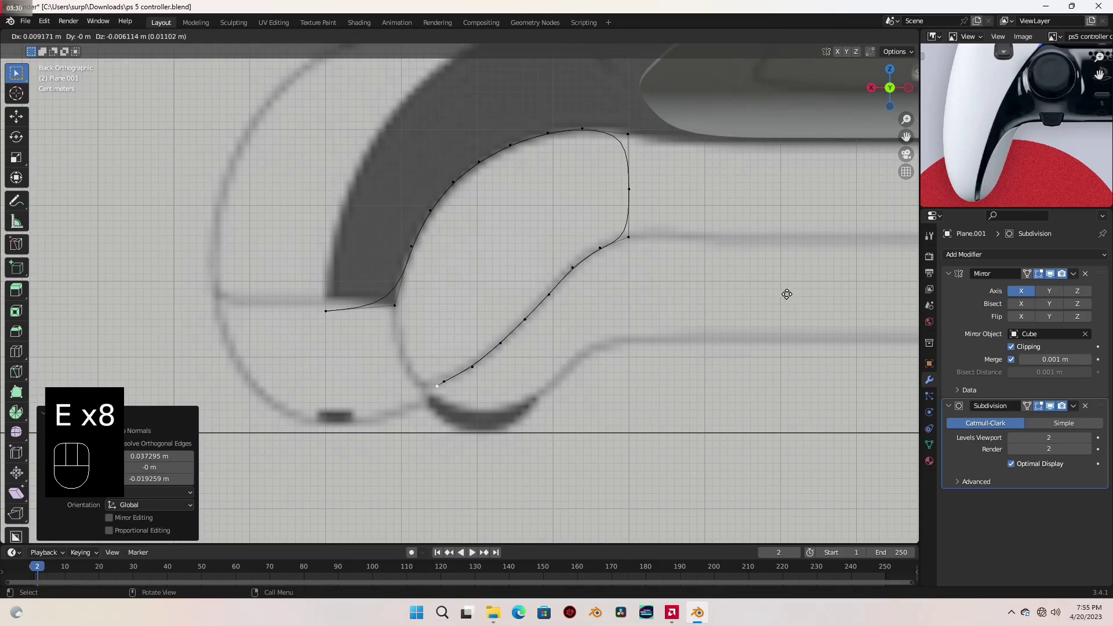
pyautogui.press('shift')
pyautogui.click(715, 273)
pyautogui.press('e')
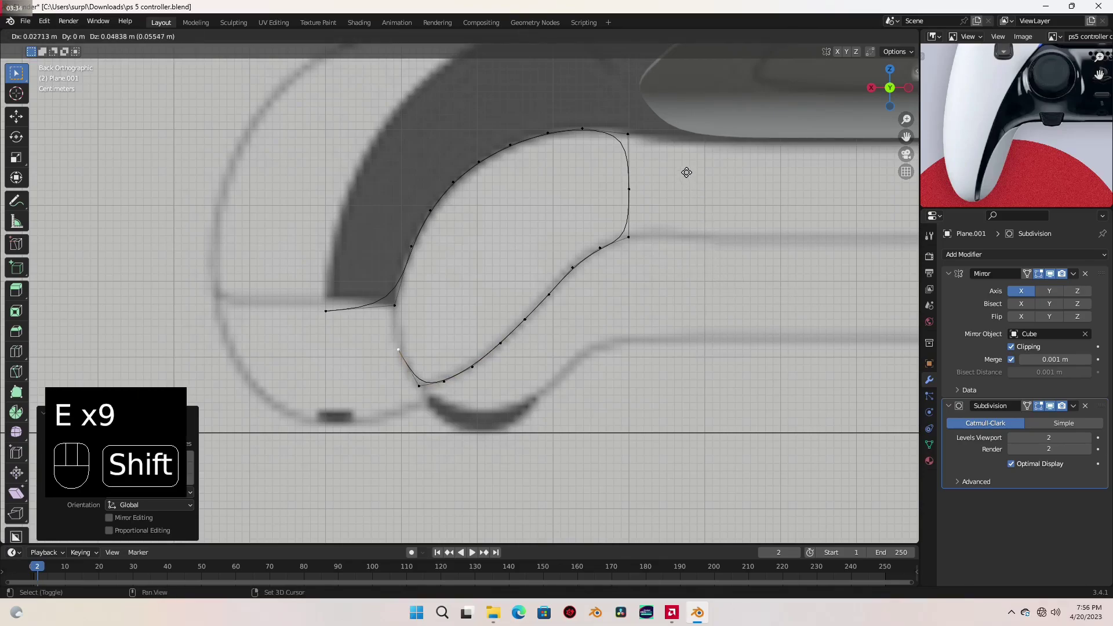
pyautogui.click(686, 172)
pyautogui.keyDown('shift'); pyautogui.click(395, 305); pyautogui.keyUp('shift')
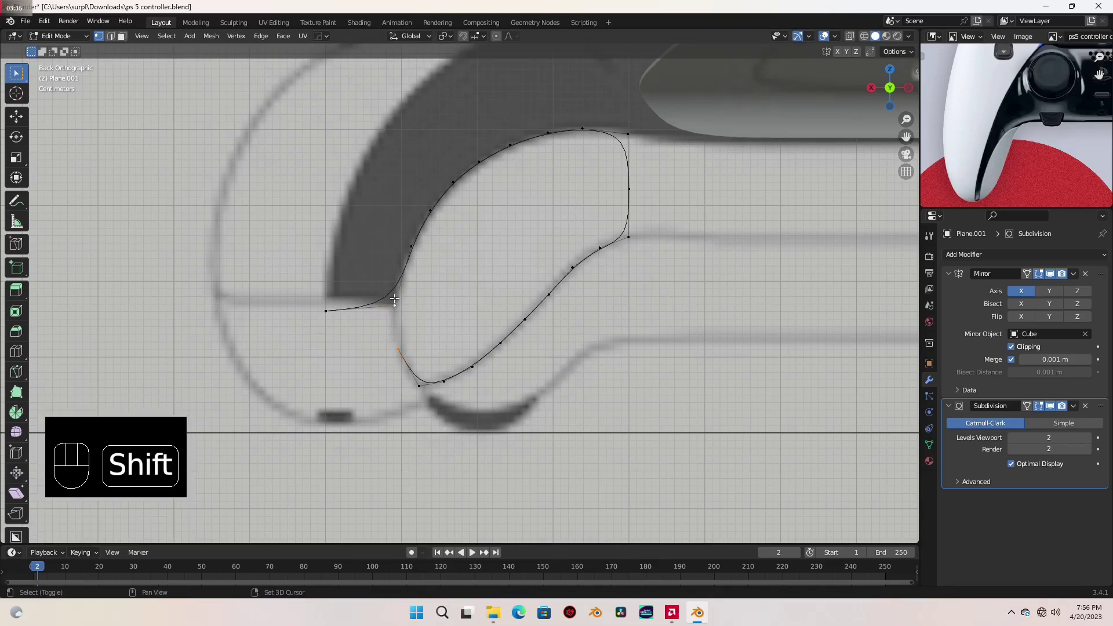
# Join the two ends with a new edge and reposition the vertex near the join.
pyautogui.press('f')
pyautogui.keyDown('shift'); pyautogui.moveTo(435, 306); pyautogui.dragTo(463, 304, button='middle'); pyautogui.keyUp('shift')
pyautogui.press('g')
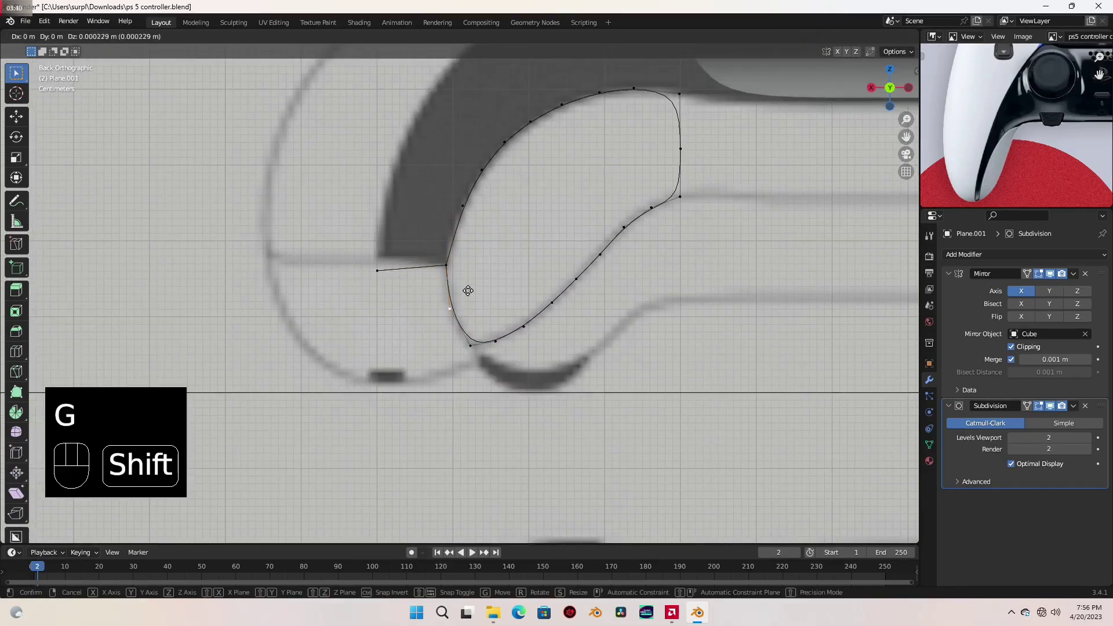
pyautogui.click(461, 264)
# Nudge the lower-left outline vertex into place and switch to Top view.
pyautogui.click(468, 347)
pyautogui.press('g')
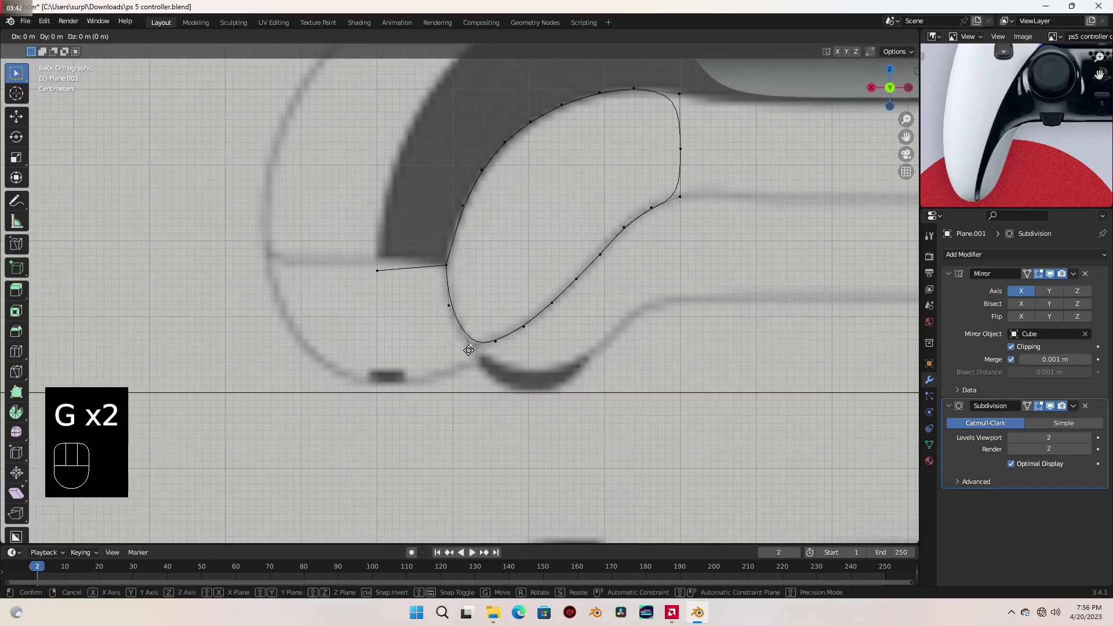
pyautogui.click(429, 308)
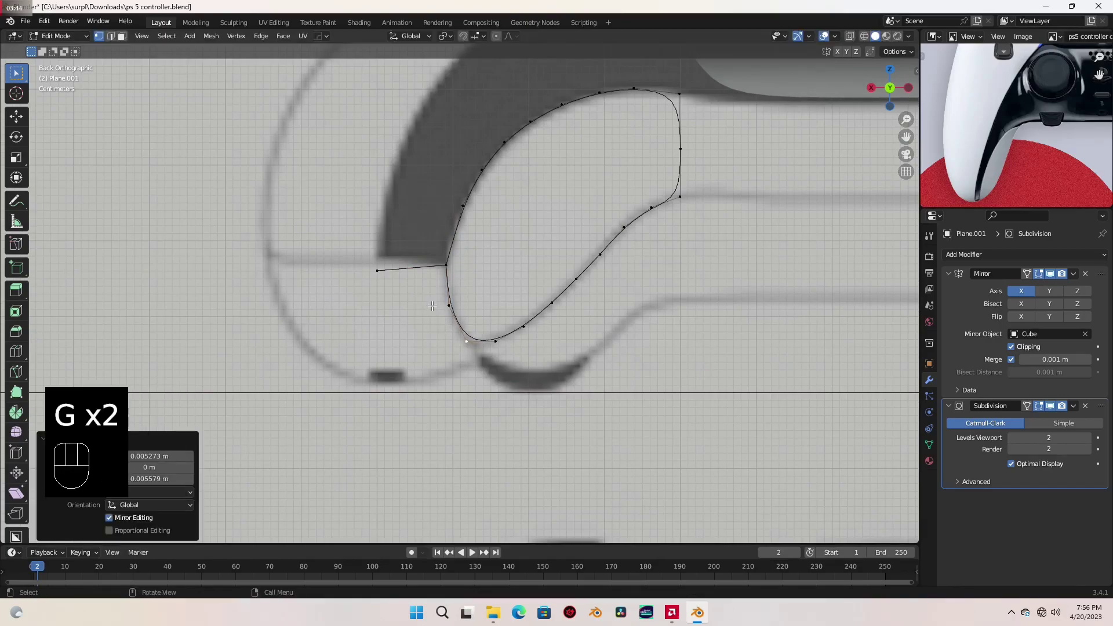
pyautogui.scroll(-2, 432, 306)
pyautogui.press('KP_7')
pyautogui.scroll(6, 473, 395)
# Raise the first two vertices on the straight bottom edge along Y.
pyautogui.keyDown('shift'); pyautogui.moveTo(474, 395); pyautogui.dragTo(458, 367, button='middle'); pyautogui.keyUp('shift')
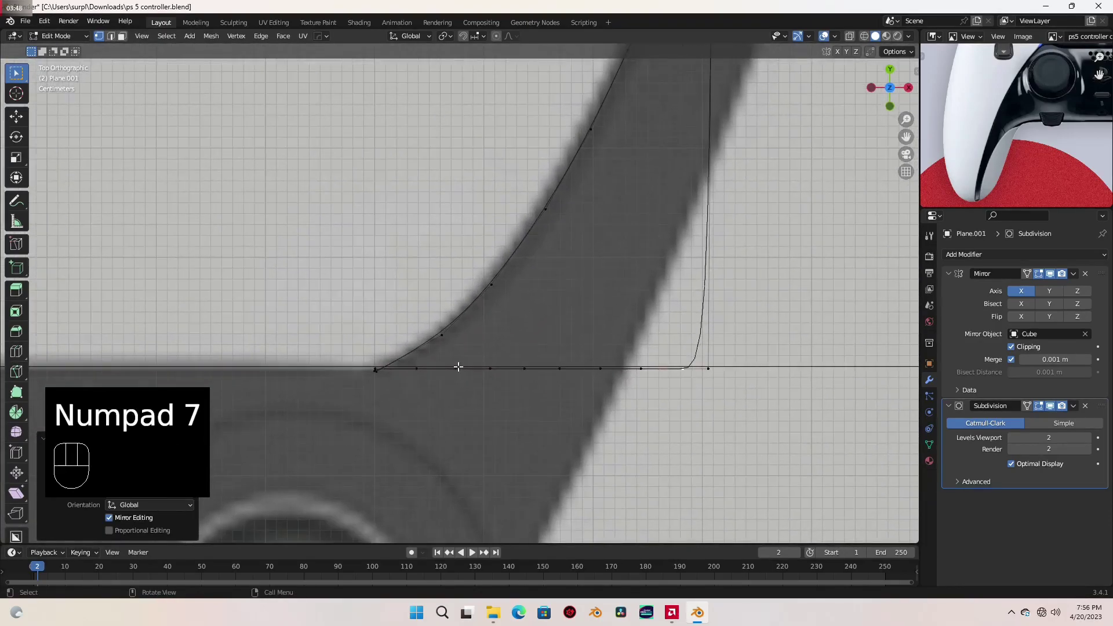
pyautogui.click(413, 376)
pyautogui.press('g')
pyautogui.press('y')
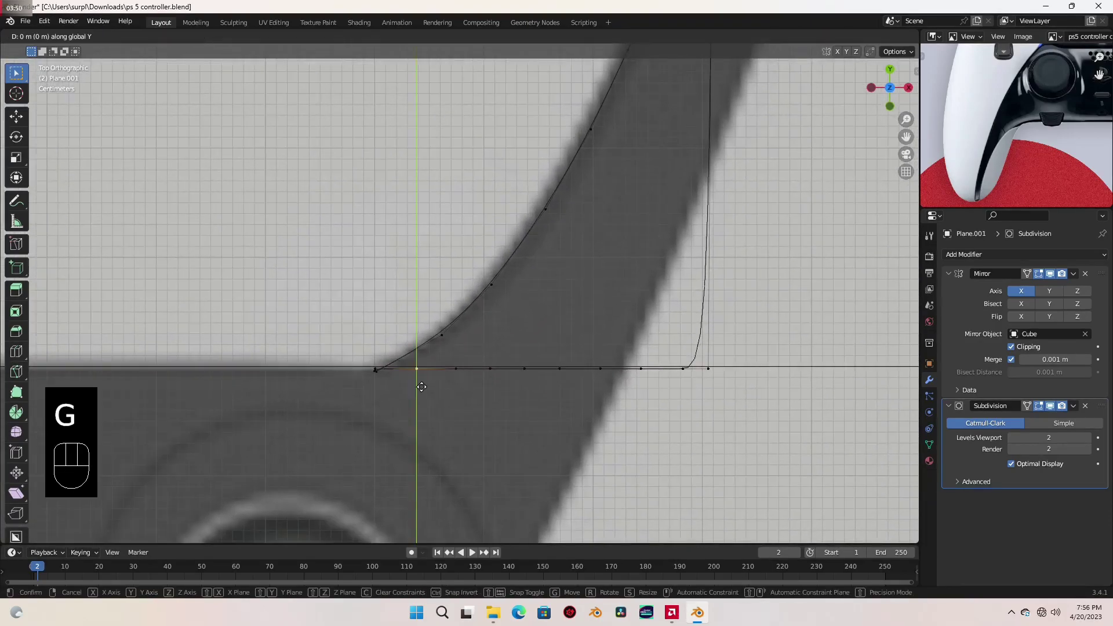
pyautogui.press('shift')
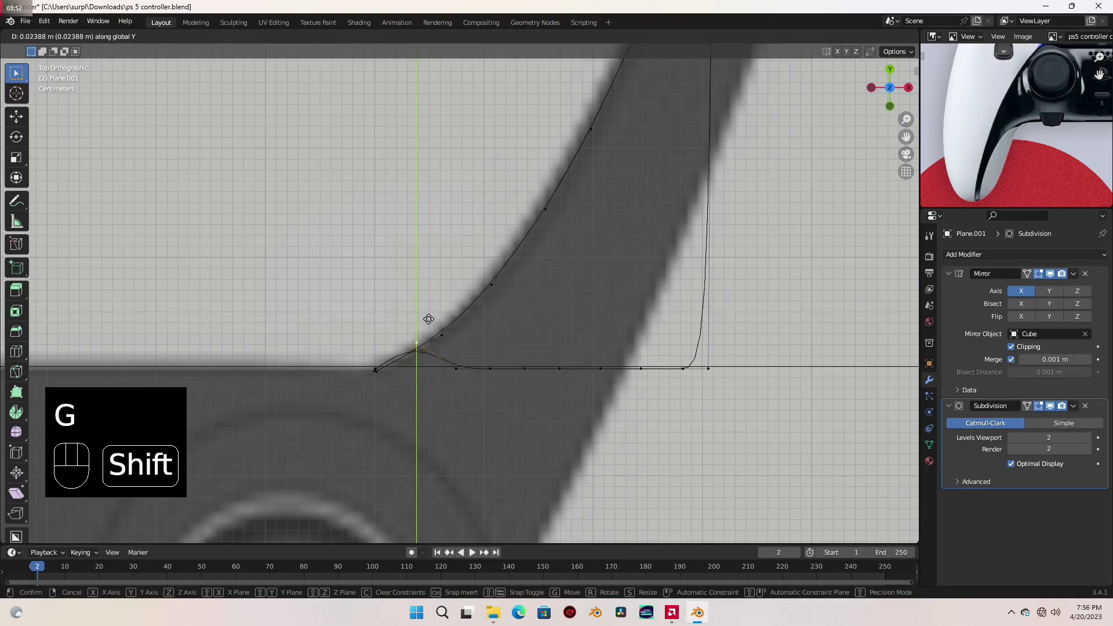
pyautogui.click(426, 325)
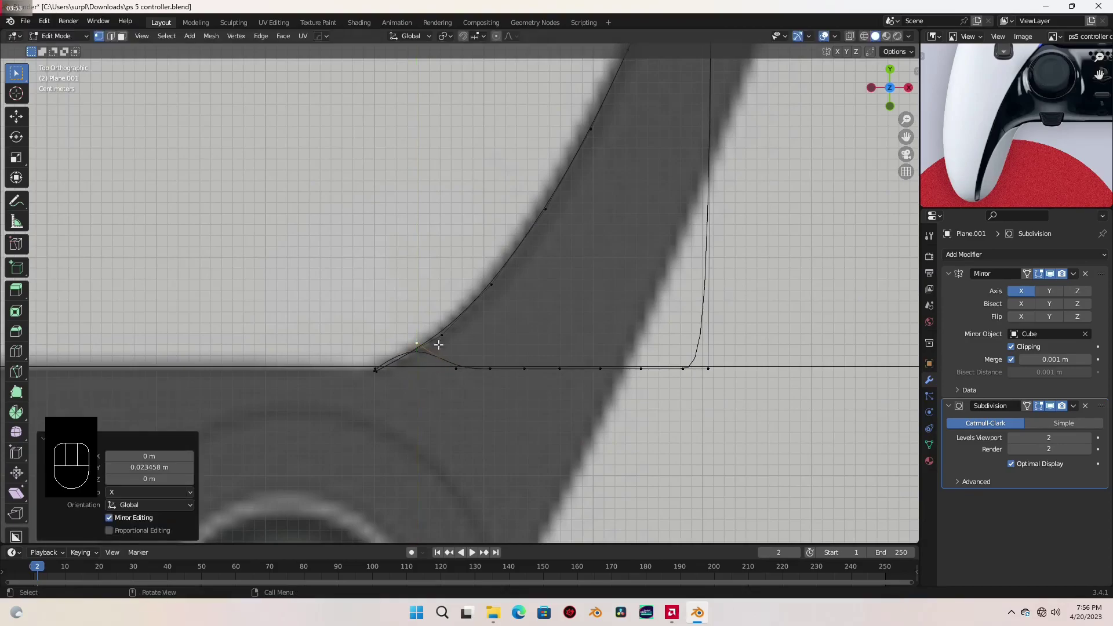
pyautogui.click(458, 375)
pyautogui.press('g')
pyautogui.press('y')
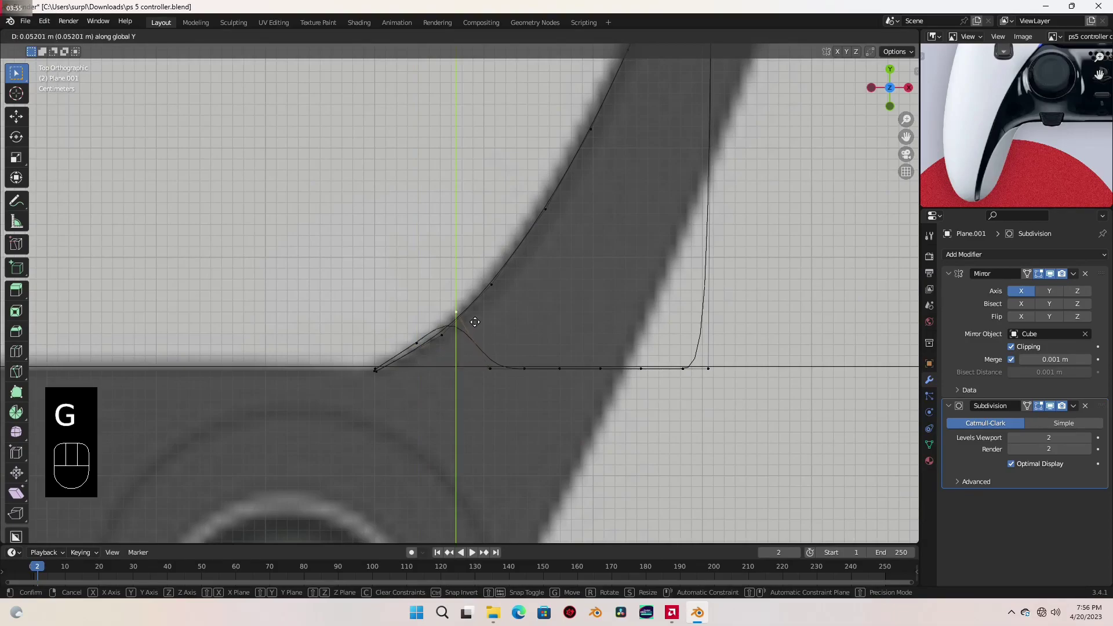
pyautogui.press('shift')
pyautogui.click(481, 332)
# Raise the next two vertices along the curve on the Y axis.
pyautogui.scroll(-2, 480, 331)
pyautogui.keyDown('shift'); pyautogui.moveTo(480, 331); pyautogui.dragTo(465, 358, button='middle'); pyautogui.keyUp('shift')
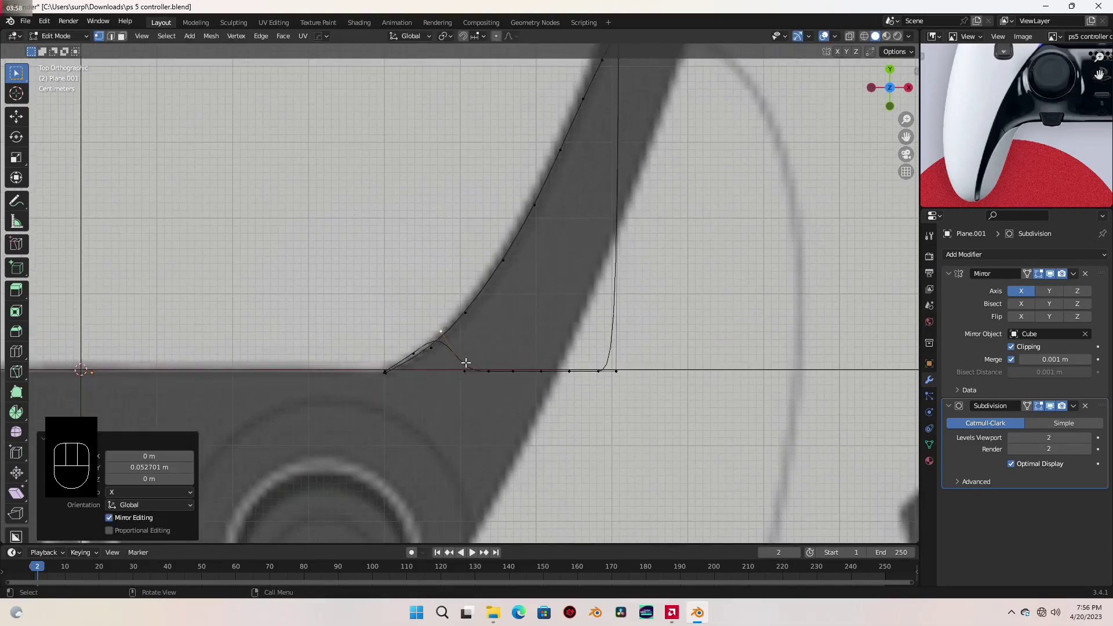
pyautogui.click(465, 372)
pyautogui.press('g')
pyautogui.press('y')
pyautogui.press('shift')
pyautogui.click(480, 356)
pyautogui.click(480, 359)
pyautogui.press('g')
pyautogui.press('y')
pyautogui.press('shift')
pyautogui.click(508, 252)
# Raise the bottom row along Y, then lift the right-hand bottom vertices 0.069 m.
pyautogui.keyDown('shift'); pyautogui.moveTo(545, 315); pyautogui.dragTo(510, 354, button='middle'); pyautogui.keyUp('shift')
pyautogui.moveTo(458, 383); pyautogui.dragTo(638, 453)
pyautogui.press('g')
pyautogui.press('y')
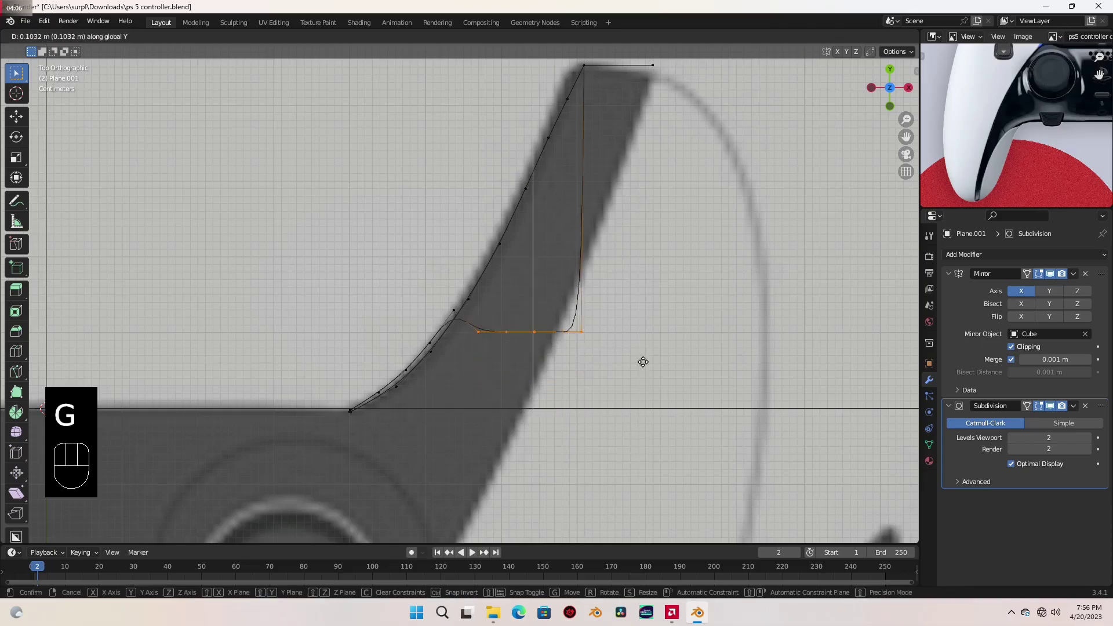
pyautogui.keyDown('shift'); pyautogui.click(636, 294); pyautogui.keyUp('shift')
pyautogui.keyDown('shift'); pyautogui.moveTo(636, 294); pyautogui.dragTo(586, 380, button='middle'); pyautogui.keyUp('shift')
pyautogui.moveTo(448, 351); pyautogui.dragTo(539, 389)
pyautogui.press('g')
pyautogui.press('y')
pyautogui.press('shift')
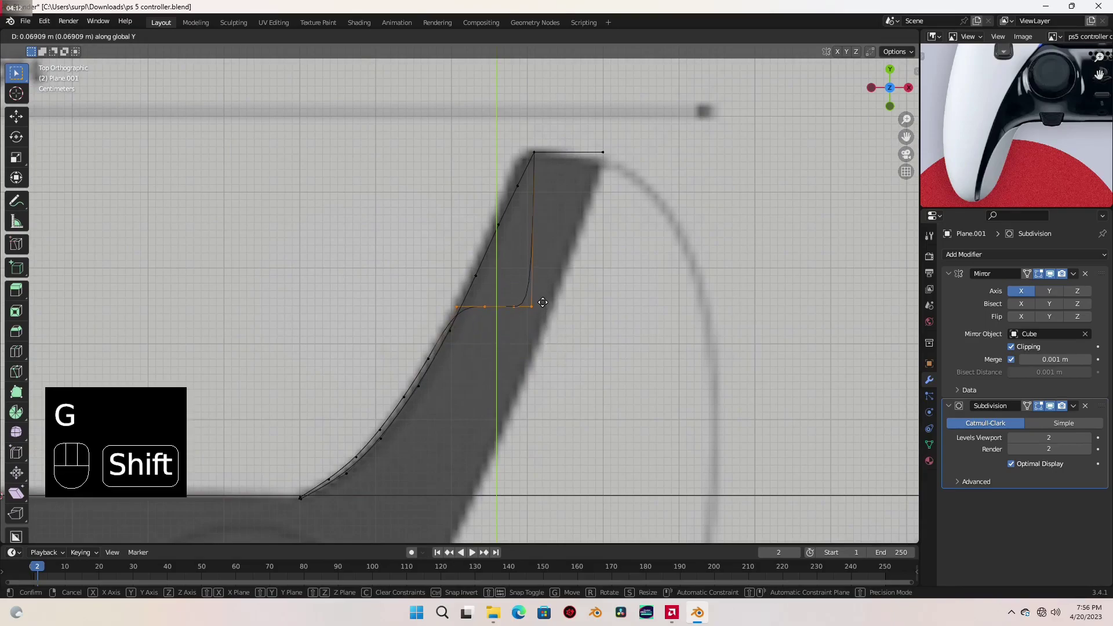
pyautogui.click(543, 303)
# Raise the three right vertices 0.0817 m along Y.
pyautogui.scroll(2, 477, 372)
pyautogui.moveTo(446, 366); pyautogui.dragTo(546, 409)
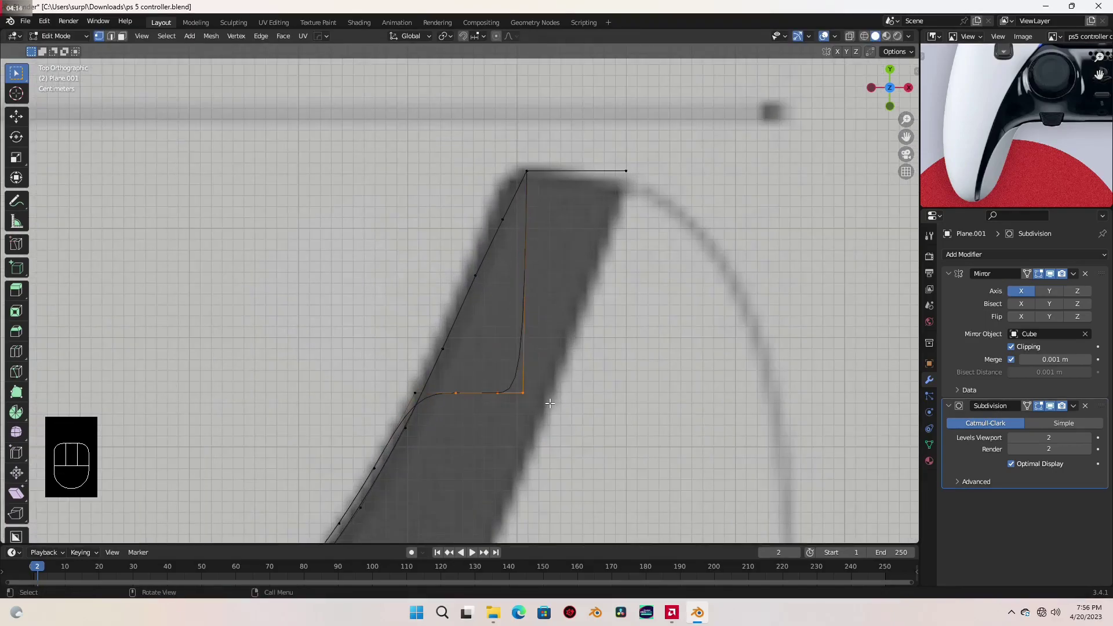
pyautogui.press('g')
pyautogui.press('y')
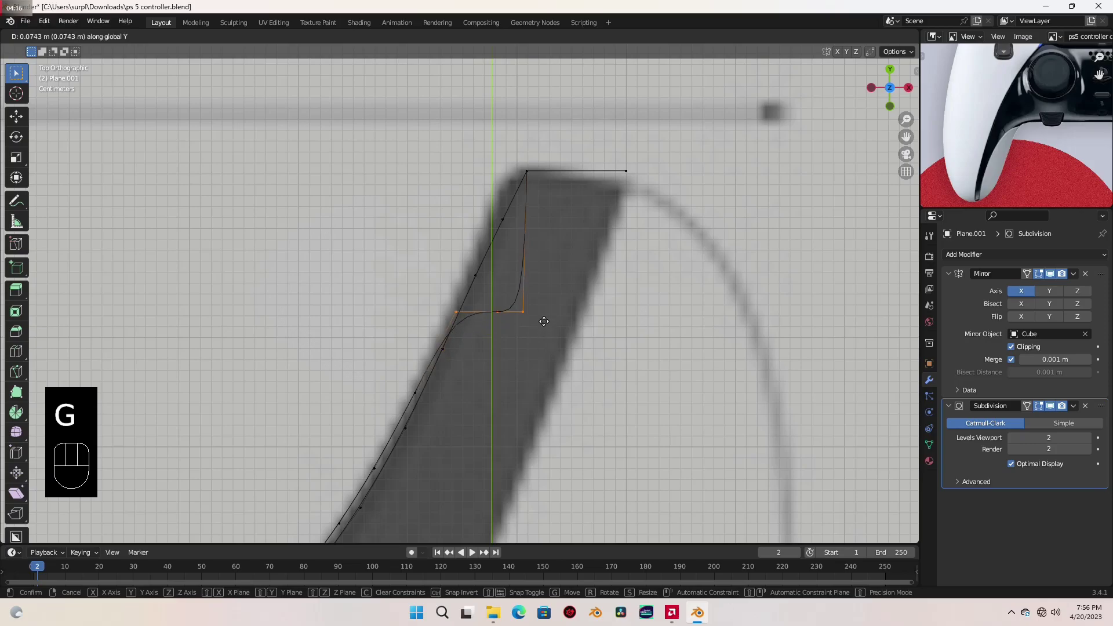
pyautogui.click(549, 313)
# Adjust the right vertices along Y, then the single right corner vertex.
pyautogui.scroll(-2, 512, 333)
pyautogui.keyDown('shift'); pyautogui.moveTo(509, 334); pyautogui.dragTo(516, 376, button='middle'); pyautogui.keyUp('shift')
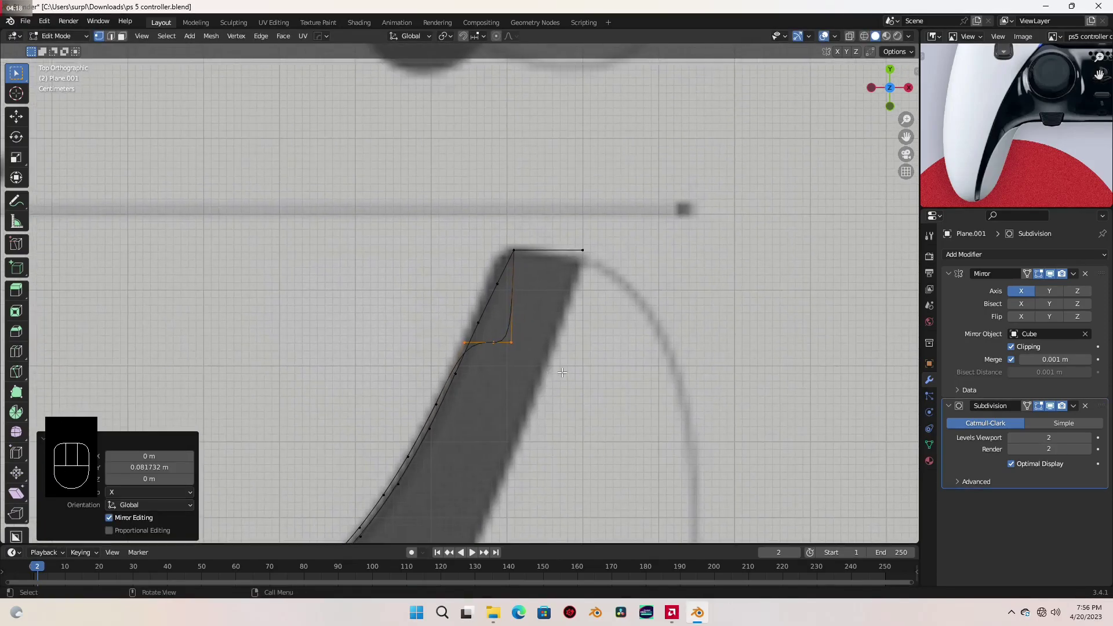
pyautogui.scroll(1, 516, 376)
pyautogui.moveTo(486, 344); pyautogui.dragTo(536, 366)
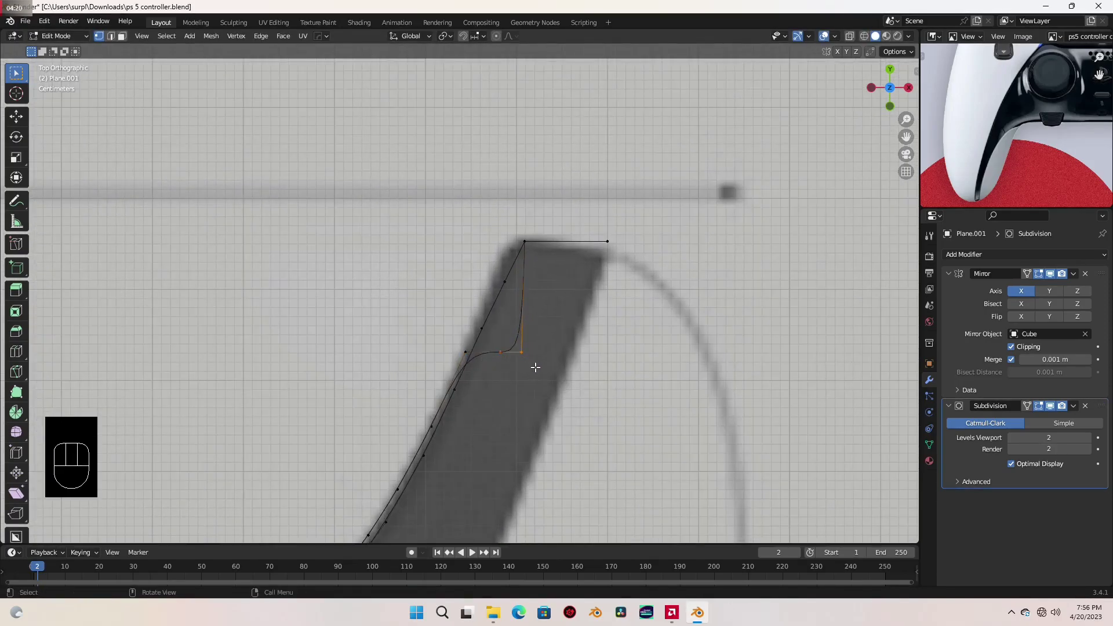
pyautogui.press('g')
pyautogui.press('y')
pyautogui.click(525, 294)
pyautogui.scroll(1, 522, 294)
pyautogui.keyDown('shift'); pyautogui.moveTo(521, 294); pyautogui.dragTo(513, 361, button='middle'); pyautogui.keyUp('shift')
pyautogui.click(512, 362)
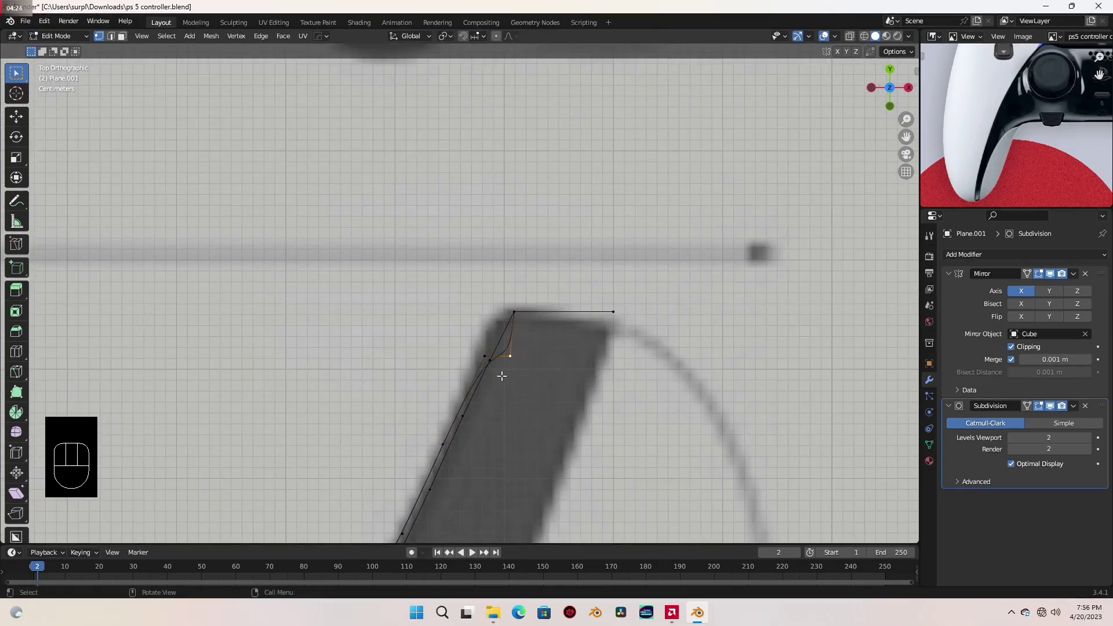
pyautogui.press('g')
pyautogui.press('y')
pyautogui.click(490, 337)
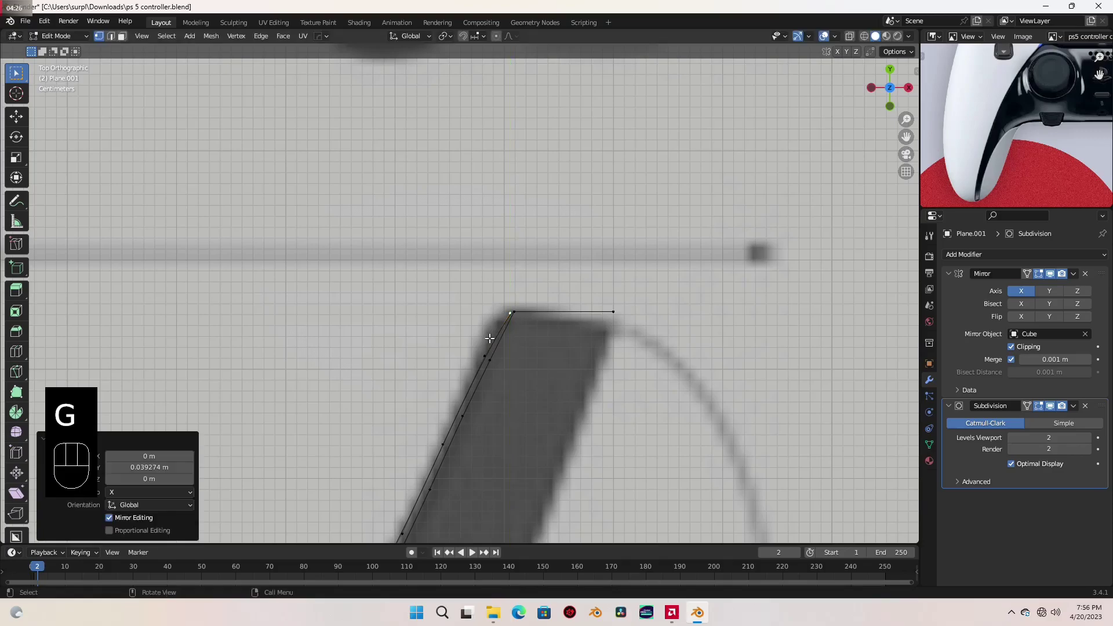
# In Right view, shift two side-curve vertices along Y to follow the handle's depth.
pyautogui.press('KP_3')
pyautogui.scroll(-1, 497, 343)
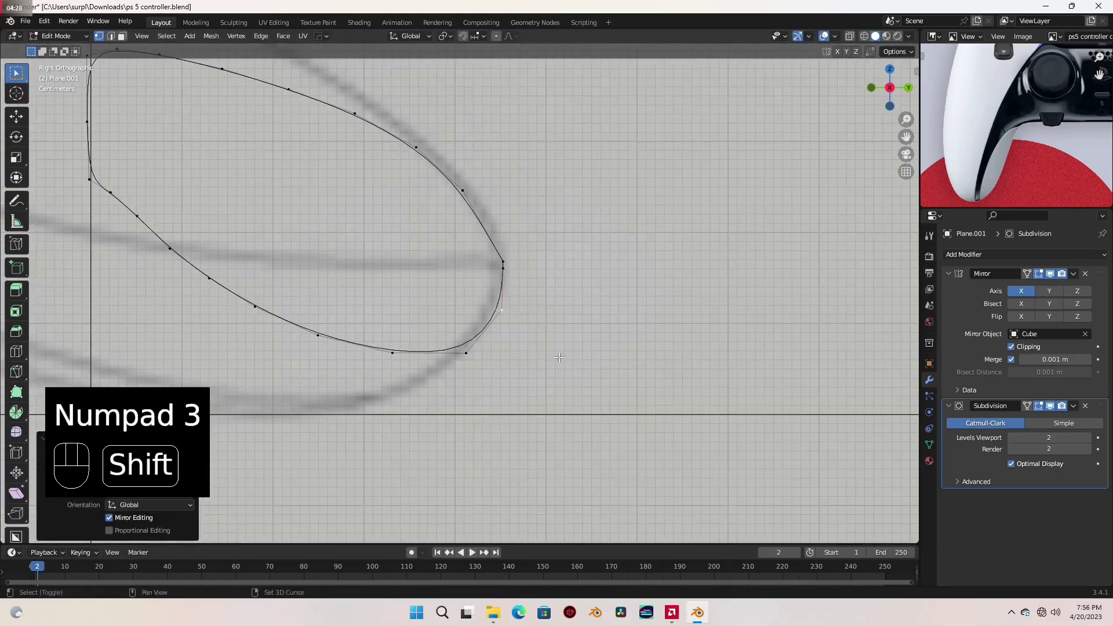
pyautogui.keyDown('shift'); pyautogui.moveTo(559, 358); pyautogui.dragTo(639, 349, button='middle'); pyautogui.keyUp('shift')
pyautogui.scroll(2, 644, 346)
pyautogui.press('g')
pyautogui.press('y')
pyautogui.click(638, 347)
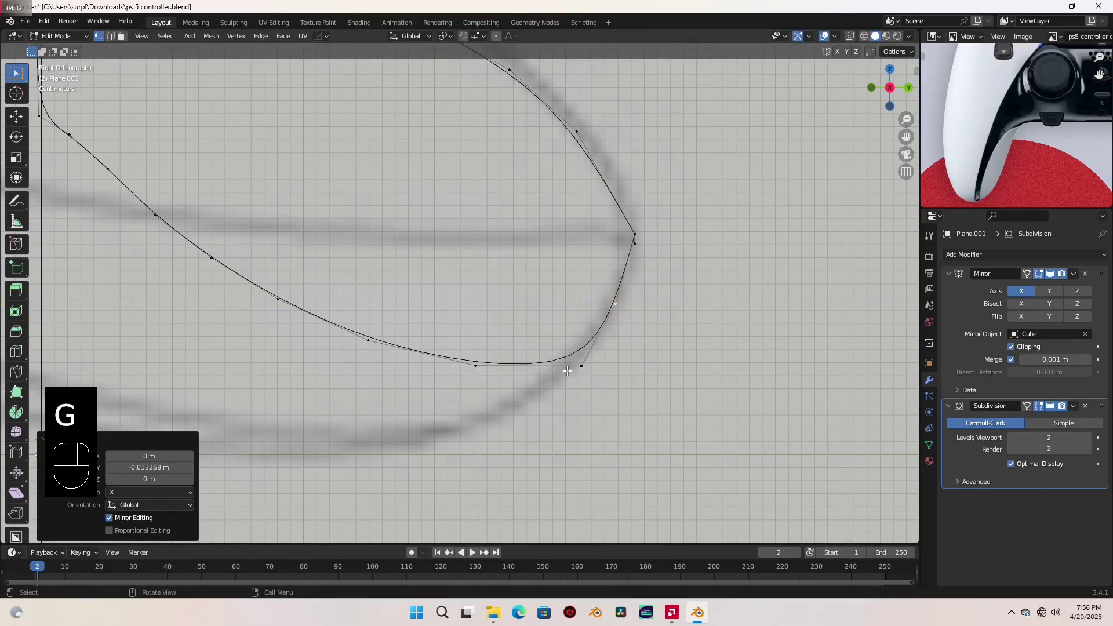
pyautogui.click(571, 371)
pyautogui.press('g')
pyautogui.press('y')
pyautogui.click(567, 378)
# View the outline from the back and frame the whole grip outline.
pyautogui.press('KP_1')
pyautogui.press('ctrl+KP_1')
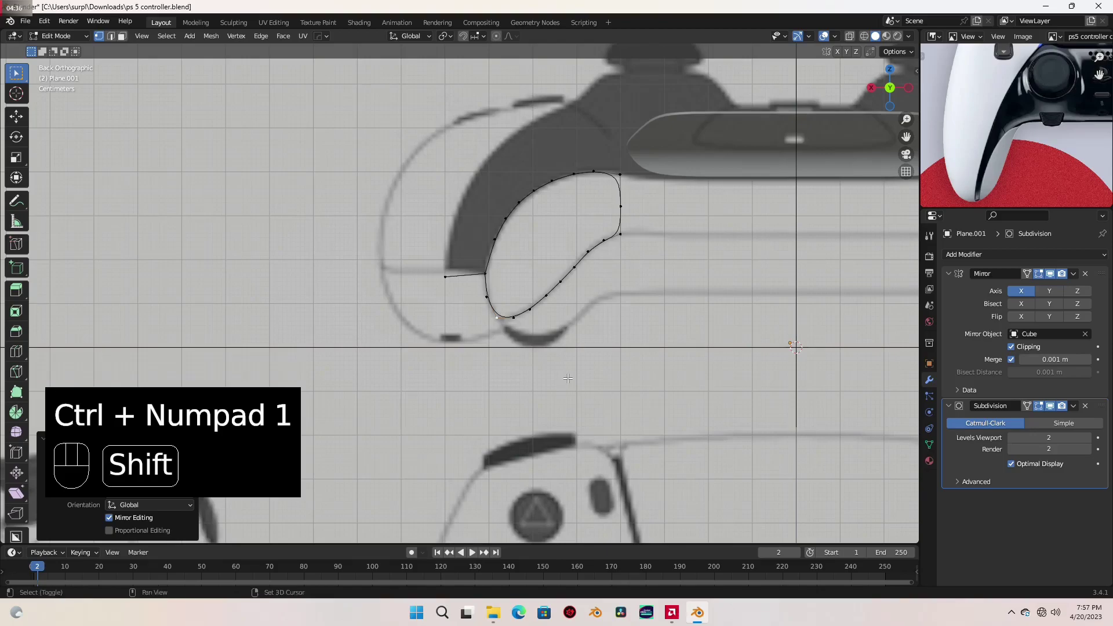
pyautogui.keyDown('shift'); pyautogui.moveTo(565, 379); pyautogui.dragTo(495, 426, button='middle'); pyautogui.keyUp('shift')
pyautogui.scroll(2, 495, 427)
pyautogui.keyDown('shift'); pyautogui.moveTo(578, 316); pyautogui.dragTo(584, 356, button='middle'); pyautogui.keyUp('shift')
pyautogui.scroll(2, 583, 356)
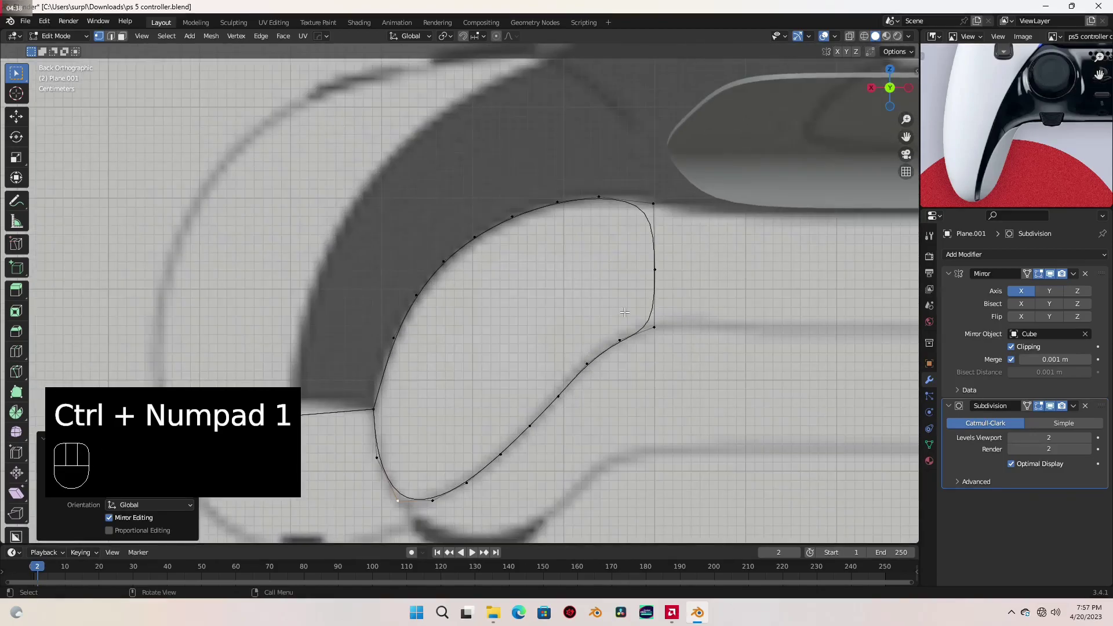
pyautogui.scroll(-2, 580, 273)
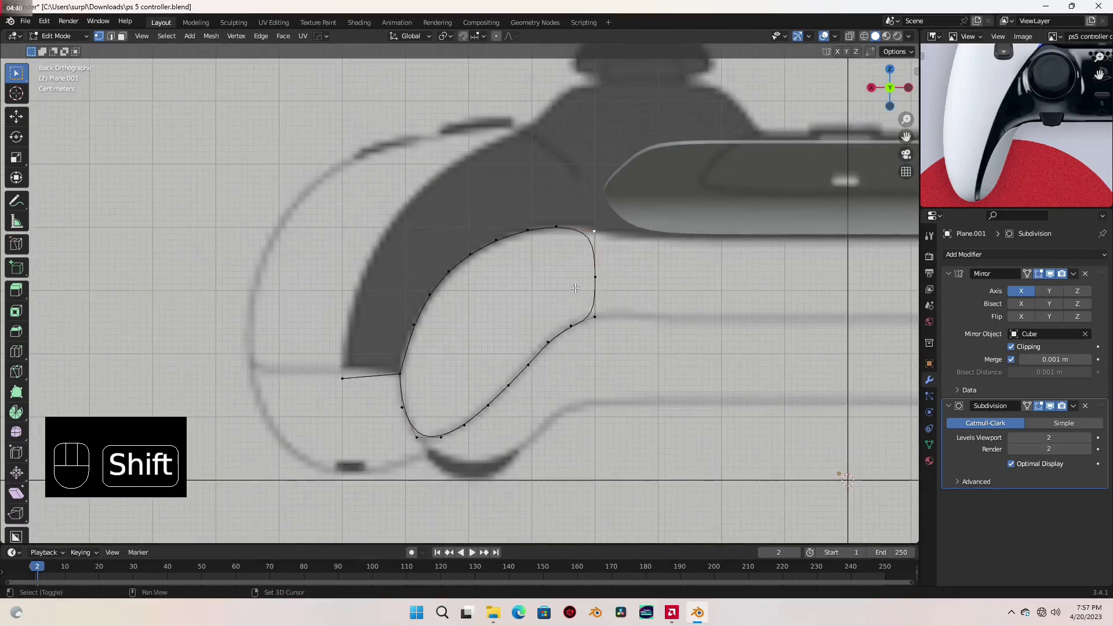
pyautogui.keyDown('shift'); pyautogui.moveTo(571, 277); pyautogui.dragTo(582, 271, button='middle'); pyautogui.keyUp('shift')
# Fill a face at the outline's top-right corner and nudge its new inner vertex in depth in wireframe.
pyautogui.press('f')
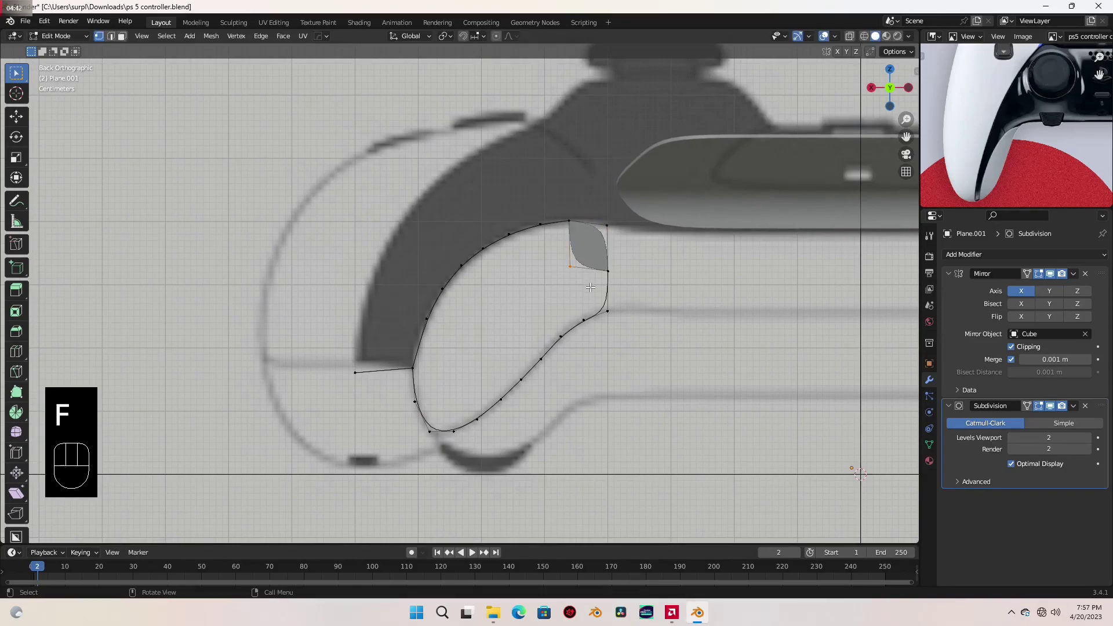
pyautogui.press('g')
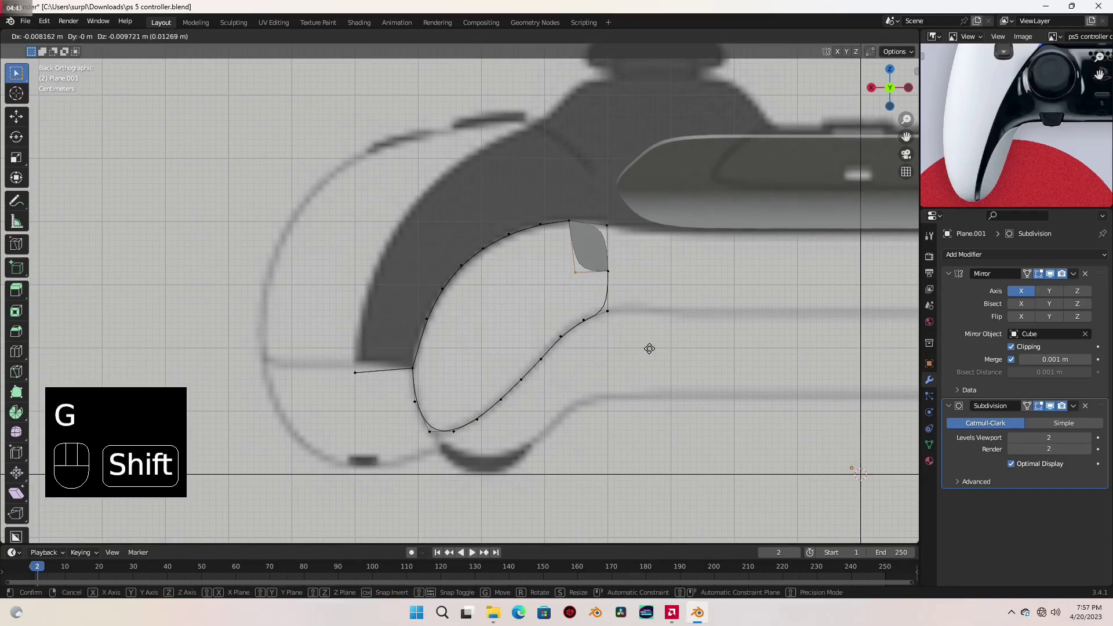
pyautogui.click(668, 356)
pyautogui.press('KP_7')
pyautogui.keyDown('shift'); pyautogui.moveTo(586, 348); pyautogui.dragTo(613, 354, button='middle'); pyautogui.keyUp('shift')
pyautogui.scroll(3, 613, 354)
pyautogui.keyDown('shift'); pyautogui.moveTo(684, 320); pyautogui.dragTo(647, 331, button='middle'); pyautogui.keyUp('shift')
pyautogui.hotkey('shift', 'z')
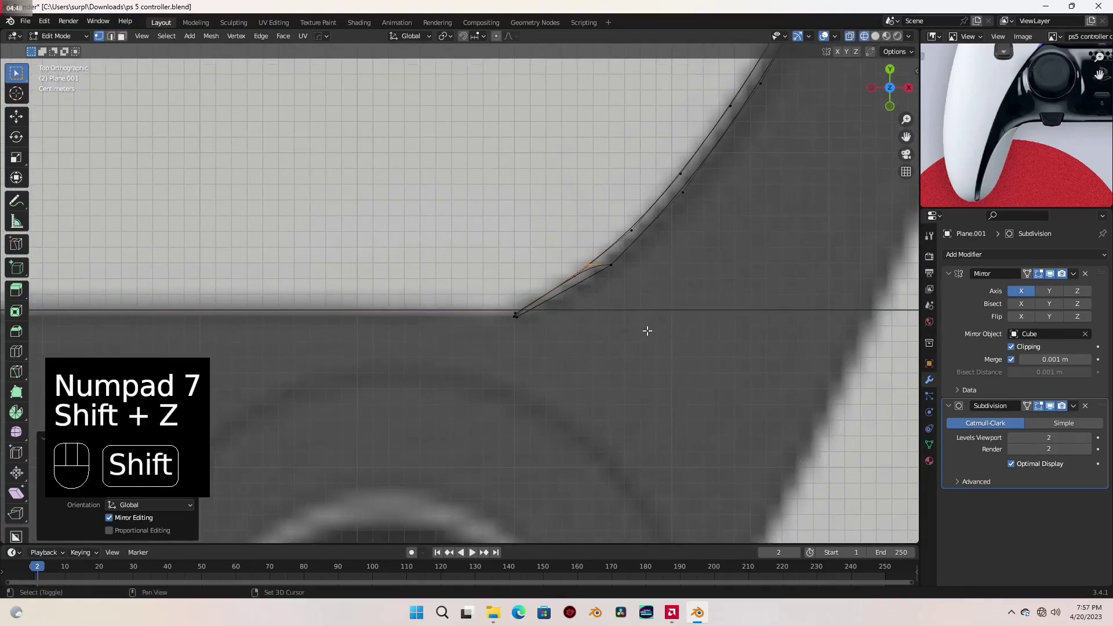
pyautogui.press('g')
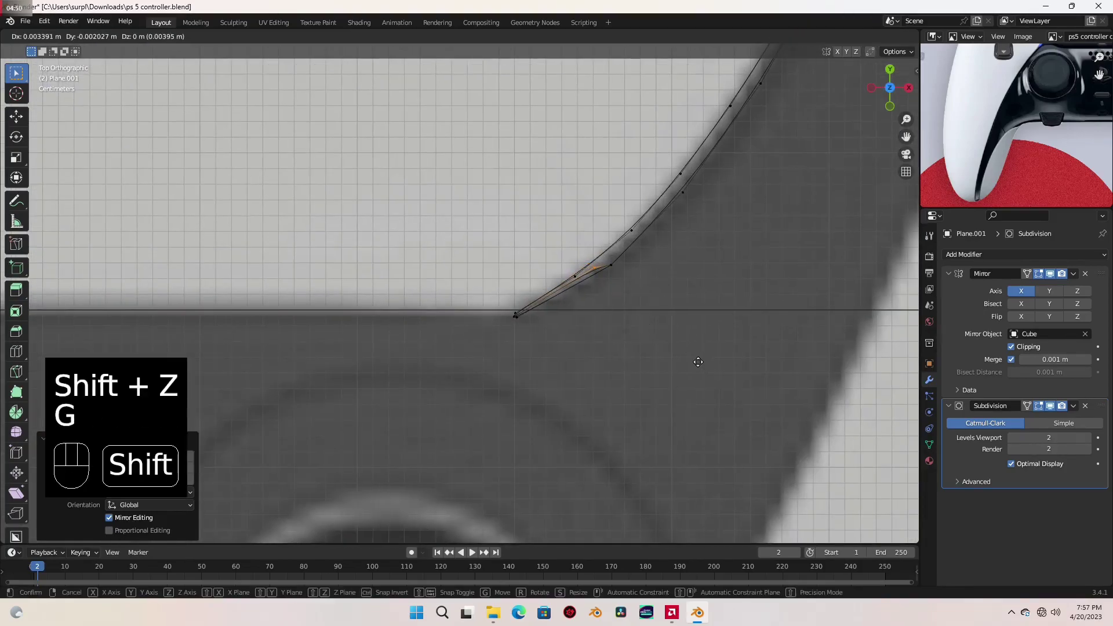
pyautogui.click(693, 359)
pyautogui.scroll(-2, 691, 359)
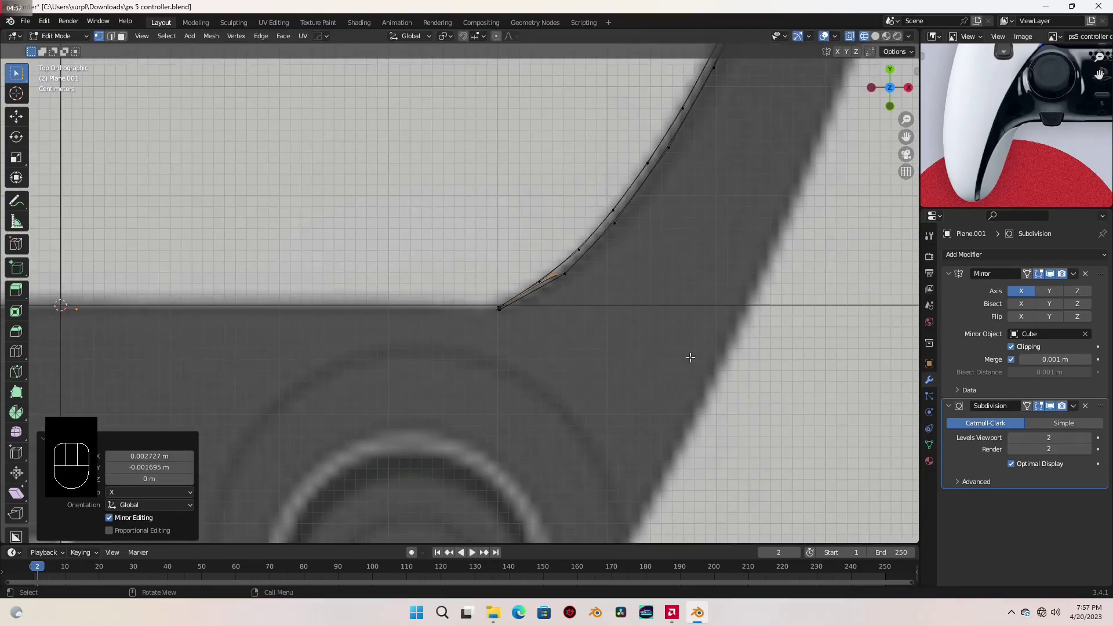
# Fill a second face beside the first and place its new vertex from the top view.
pyautogui.press('ctrl+KP_1')
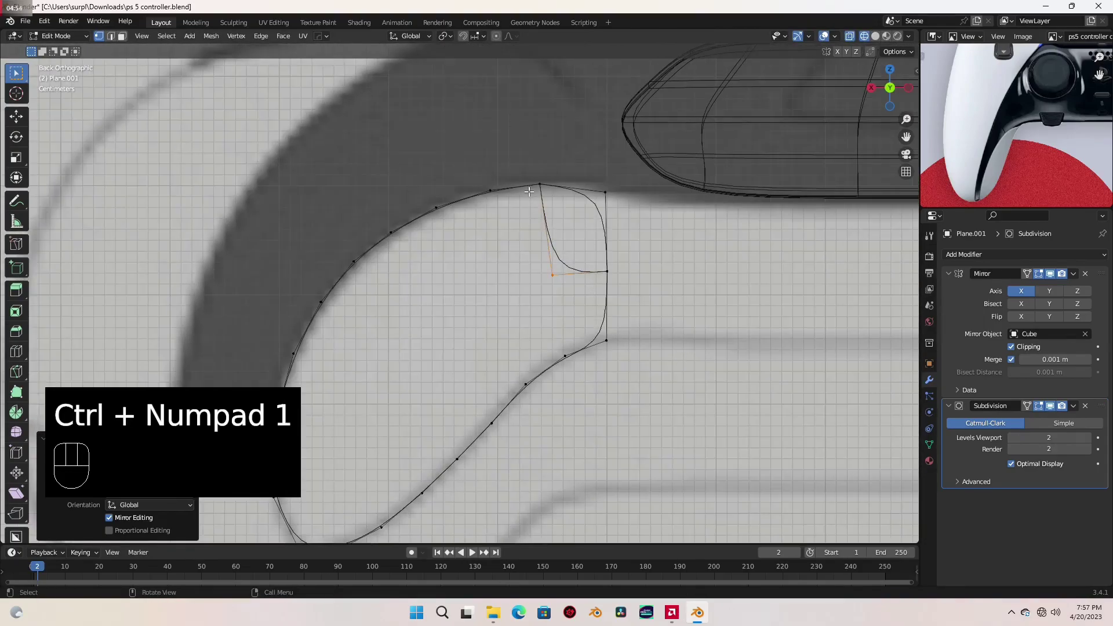
pyautogui.scroll(-1, 530, 191)
pyautogui.keyDown('shift'); pyautogui.moveTo(495, 240); pyautogui.dragTo(572, 200, button='middle'); pyautogui.keyUp('shift')
pyautogui.press('f')
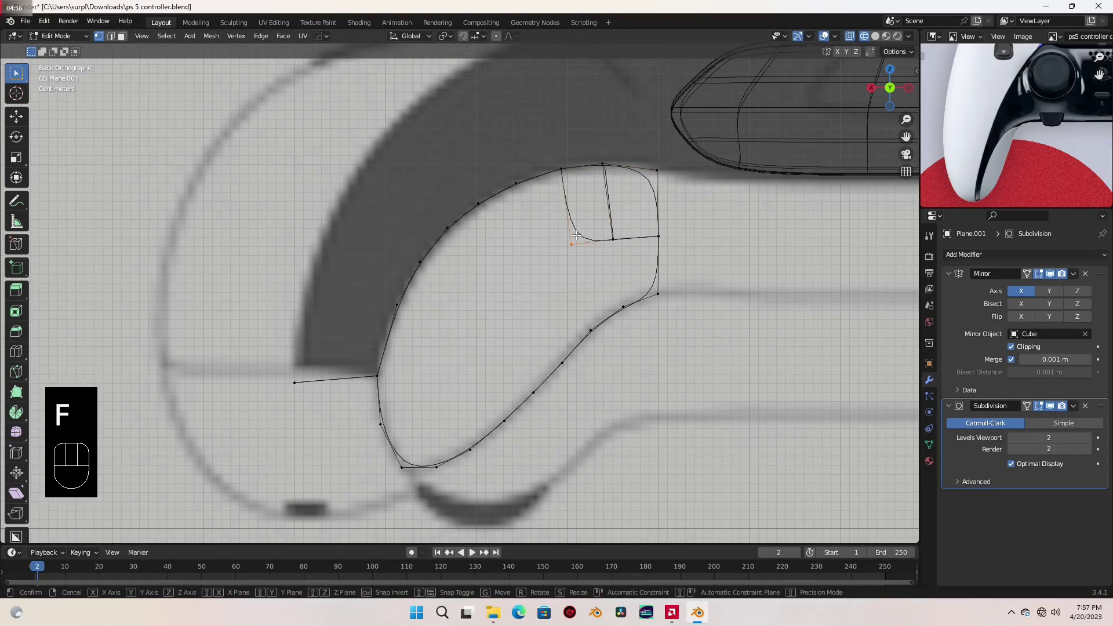
pyautogui.press('KP_7')
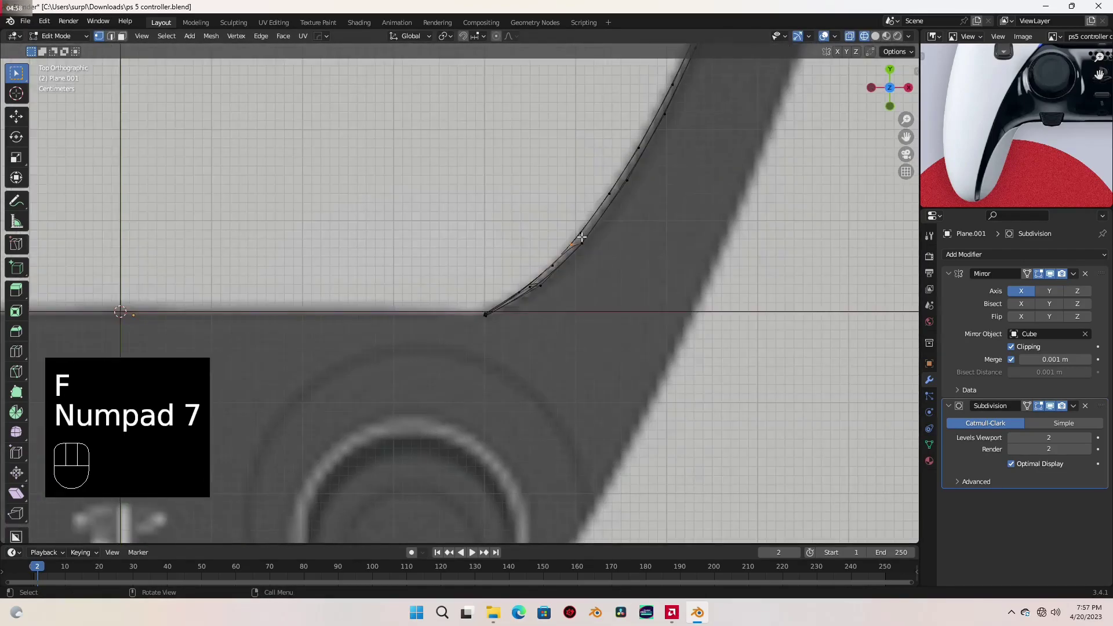
pyautogui.press('g')
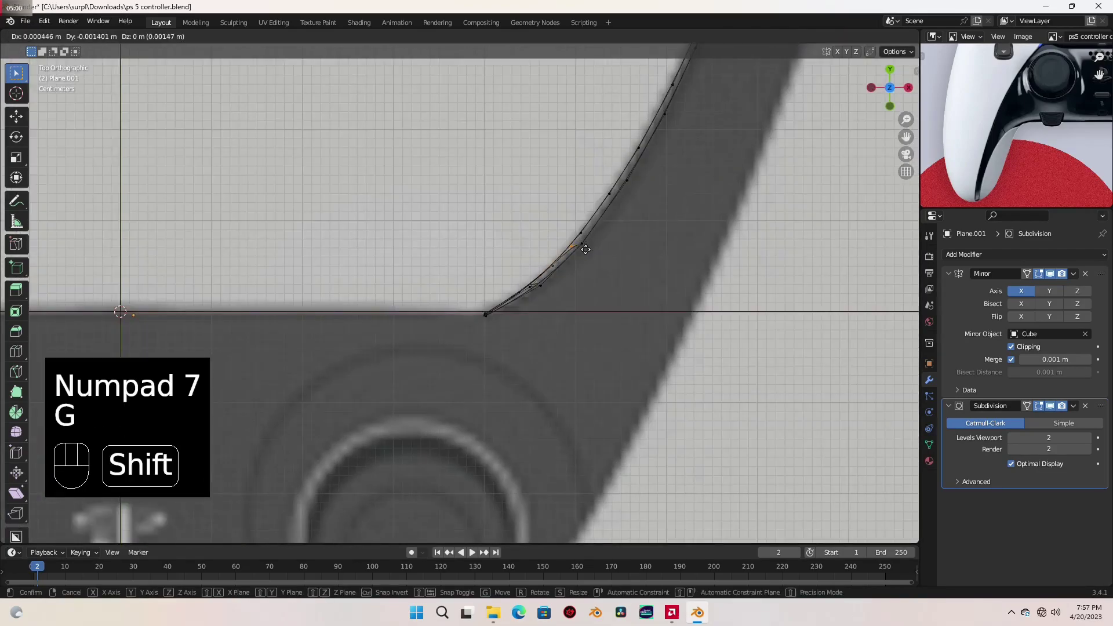
pyautogui.click(586, 249)
# Refine that vertex's position in the back and top views, then recentre the grip patch.
pyautogui.press('ctrl+KP_1')
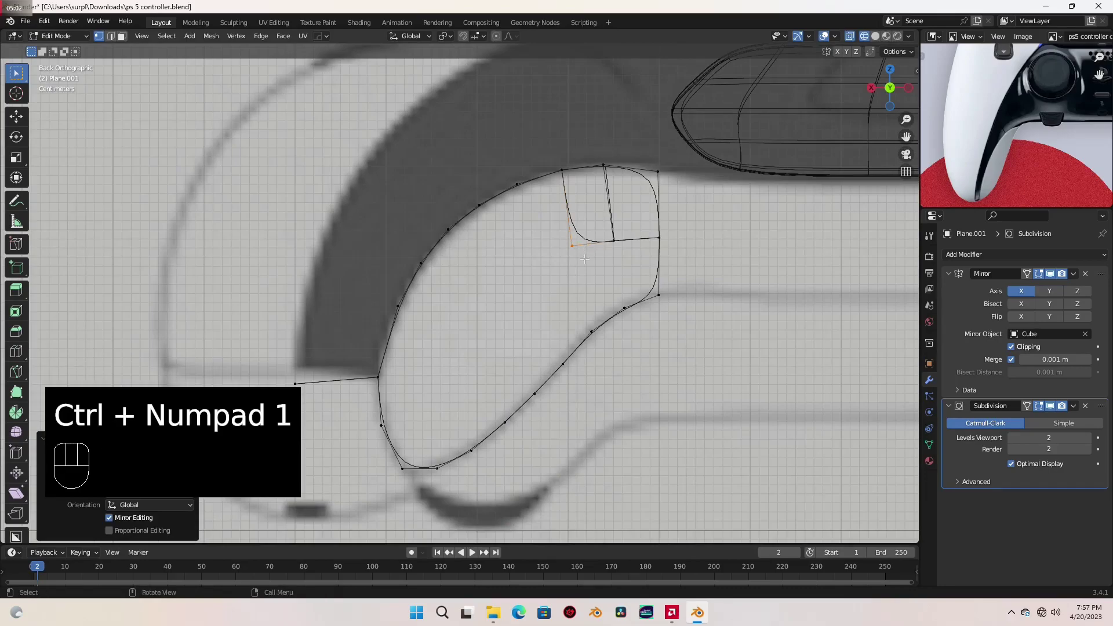
pyautogui.press('g')
pyautogui.click(612, 346)
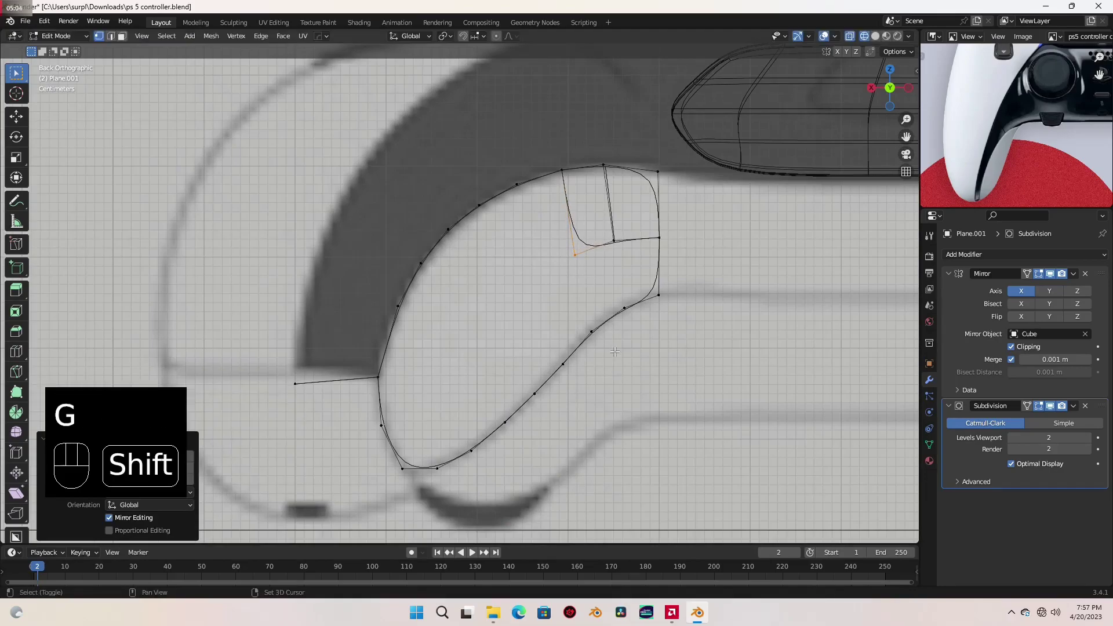
pyautogui.press('KP_7')
pyautogui.press('g')
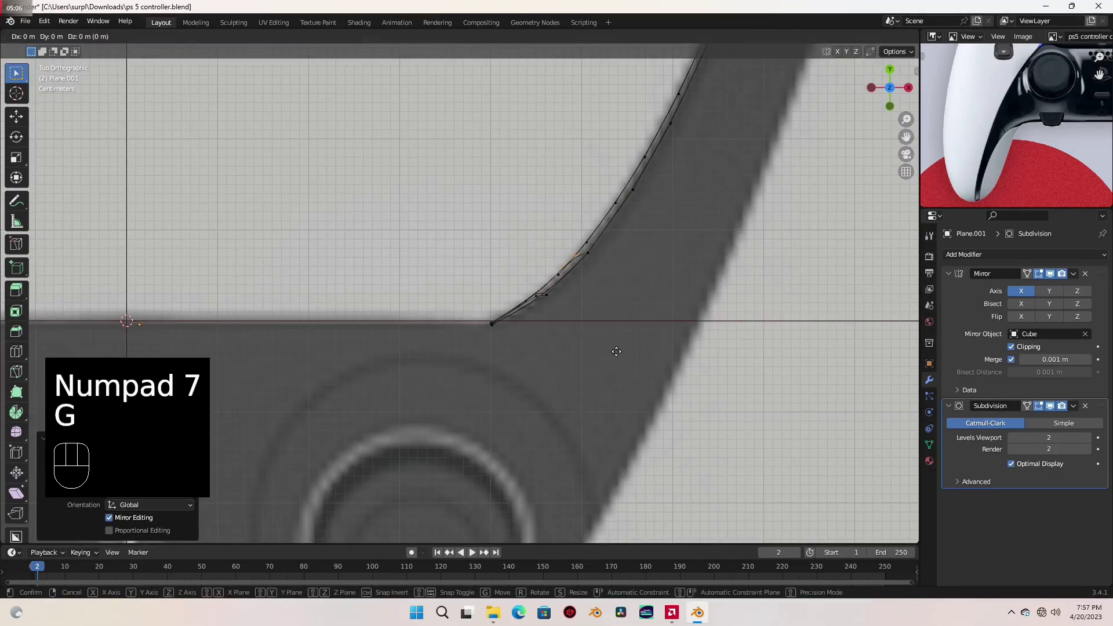
pyautogui.click(635, 366)
pyautogui.press('ctrl+KP_1')
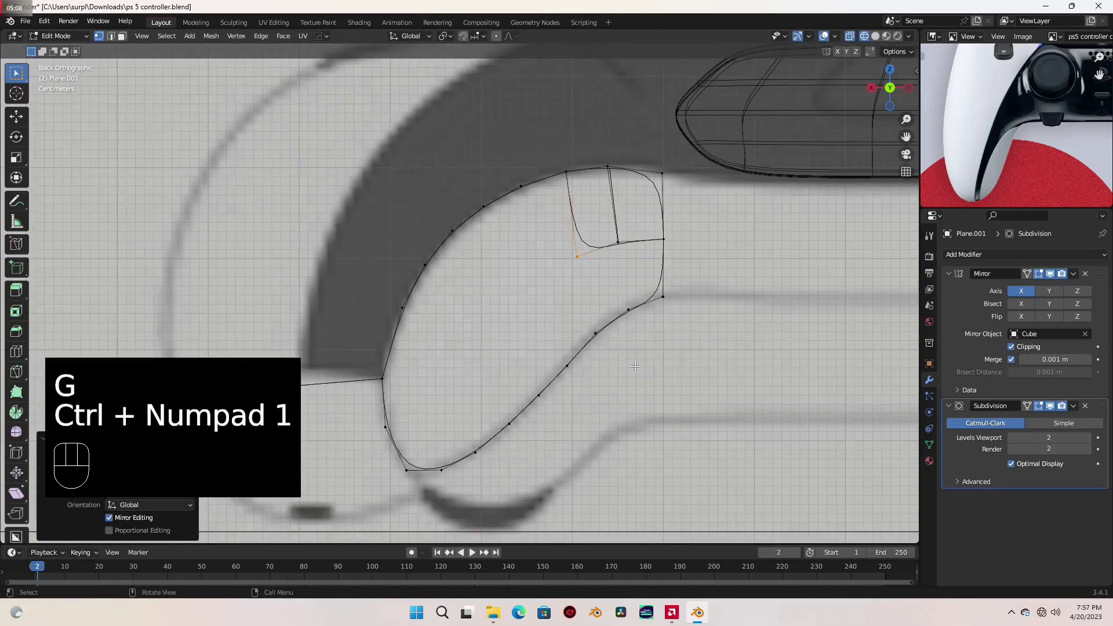
pyautogui.scroll(1, 701, 230)
pyautogui.keyDown('shift'); pyautogui.moveTo(663, 183); pyautogui.dragTo(539, 286, button='middle'); pyautogui.keyUp('shift')
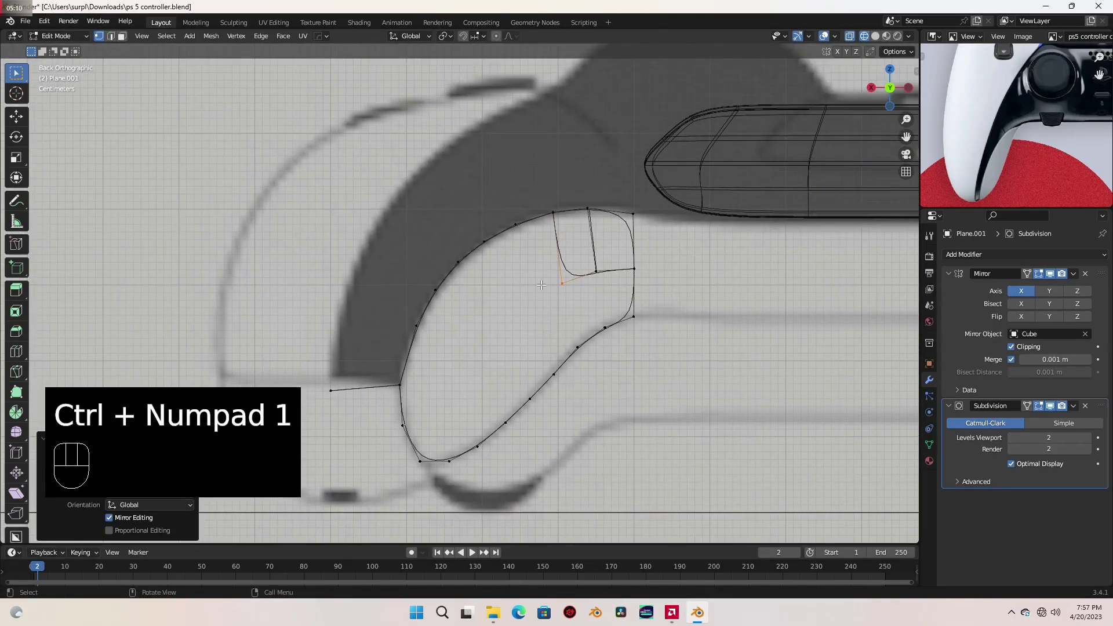
# Fill a face off the next outline vertex and set its inner vertex's depth to follow the shell.
pyautogui.keyDown('shift'); pyautogui.click(555, 216); pyautogui.keyUp('shift')
pyautogui.press('f')
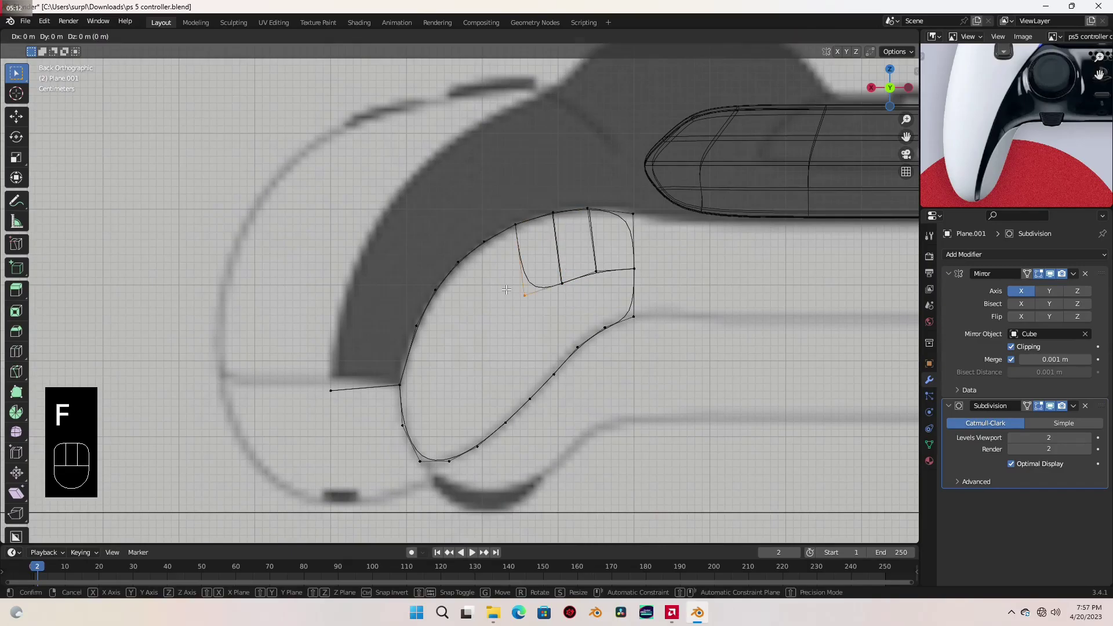
pyautogui.press('g')
pyautogui.click(624, 430)
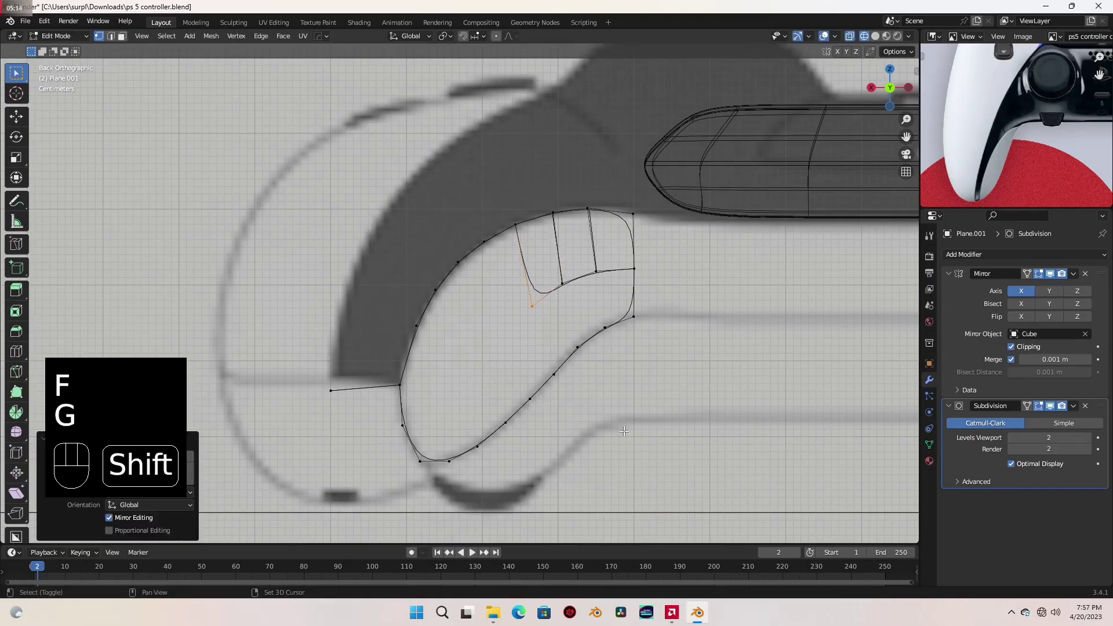
pyautogui.press('KP_7')
pyautogui.scroll(1, 619, 383)
pyautogui.keyDown('shift'); pyautogui.moveTo(619, 383); pyautogui.dragTo(529, 316, button='middle'); pyautogui.keyUp('shift')
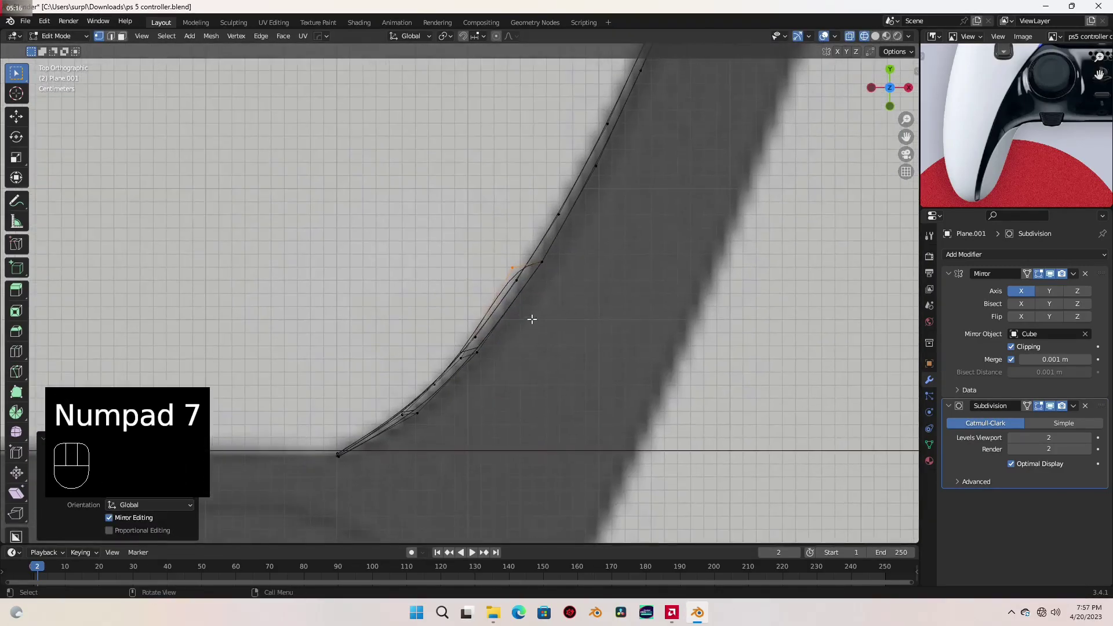
pyautogui.press('g')
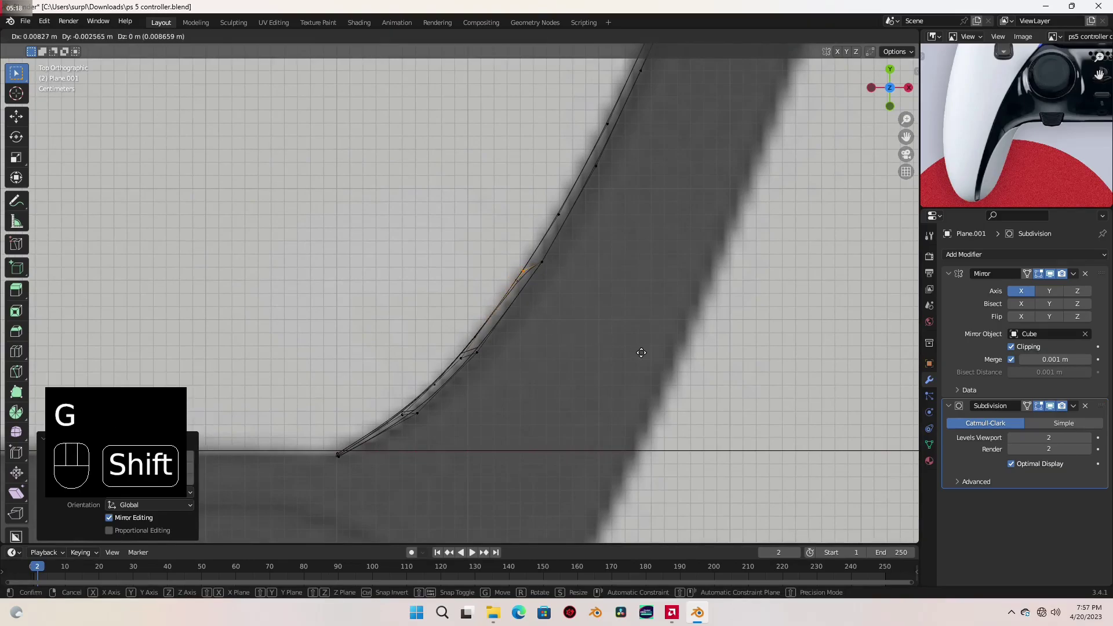
pyautogui.click(663, 358)
pyautogui.scroll(-2, 662, 359)
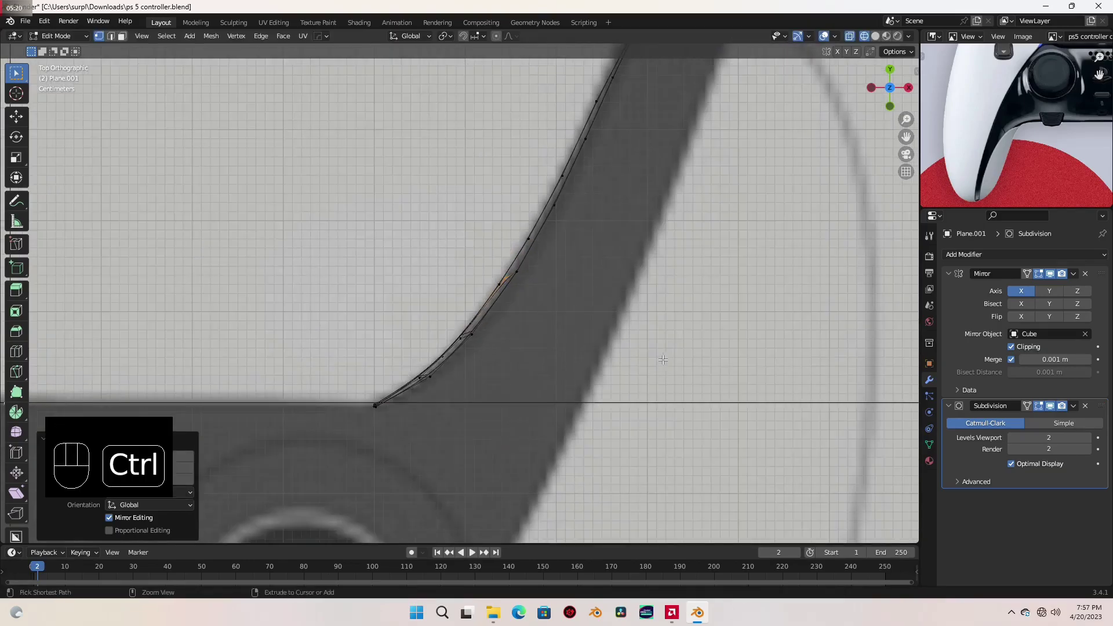
pyautogui.press('ctrl+KP_1')
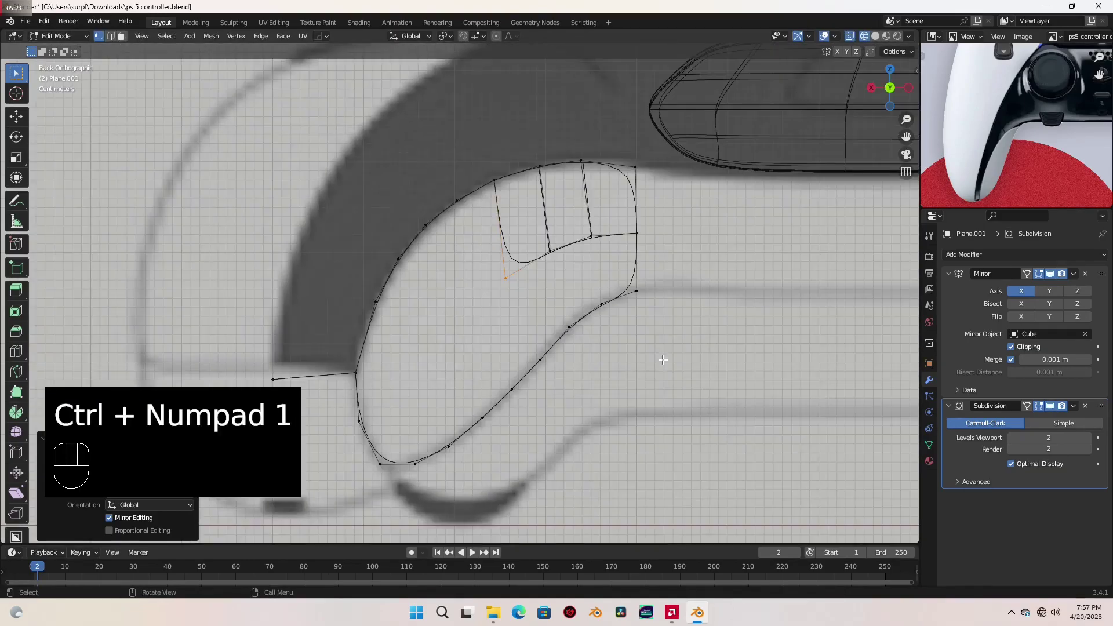
# Fill the next face along the top outline and match its inner vertex to the shell depth.
pyautogui.click(501, 191)
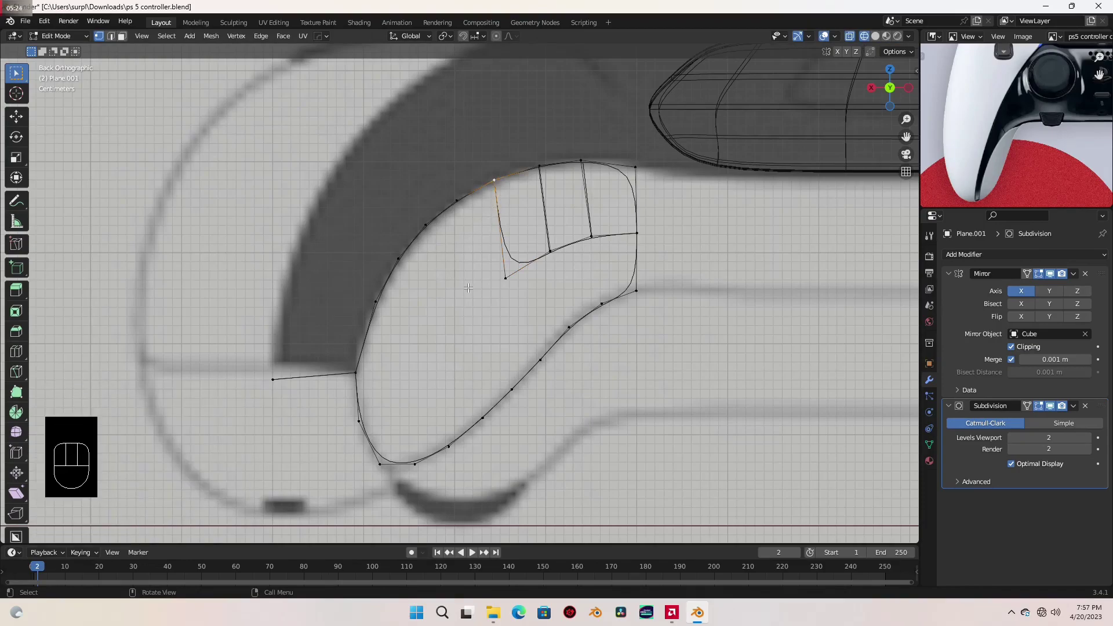
pyautogui.press('f')
pyautogui.press('g')
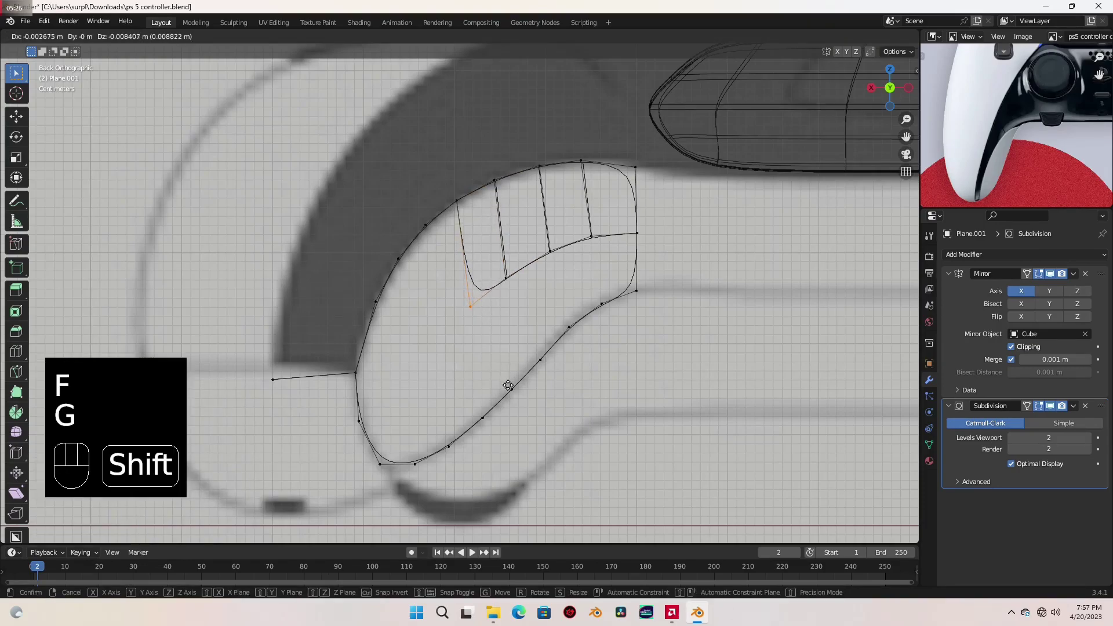
pyautogui.click(510, 395)
pyautogui.press('KP_7')
pyautogui.scroll(4, 515, 391)
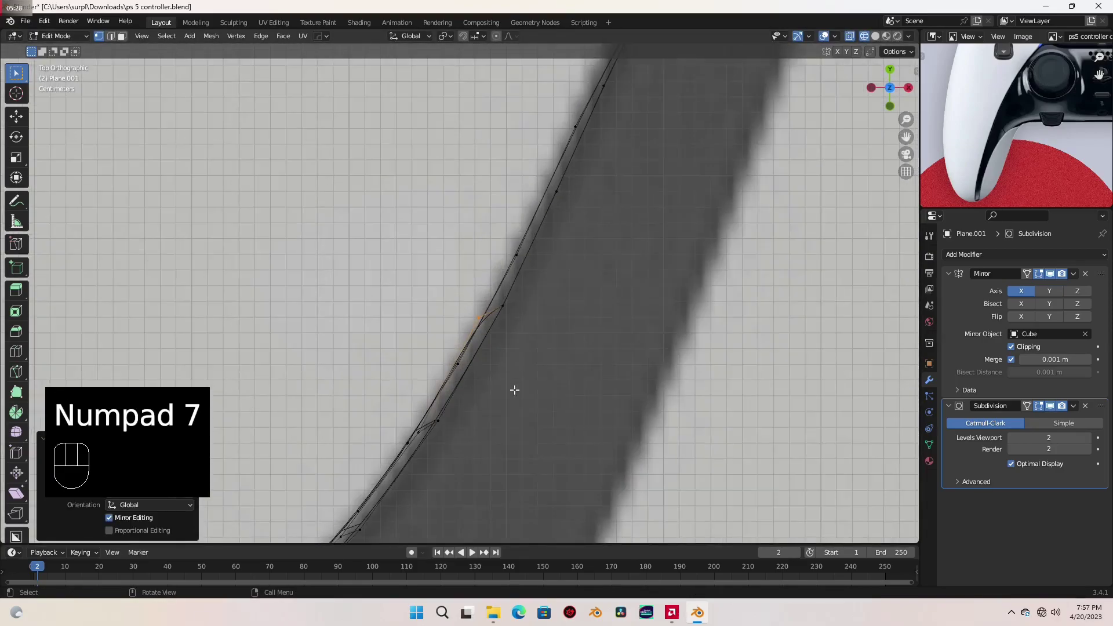
pyautogui.press('g')
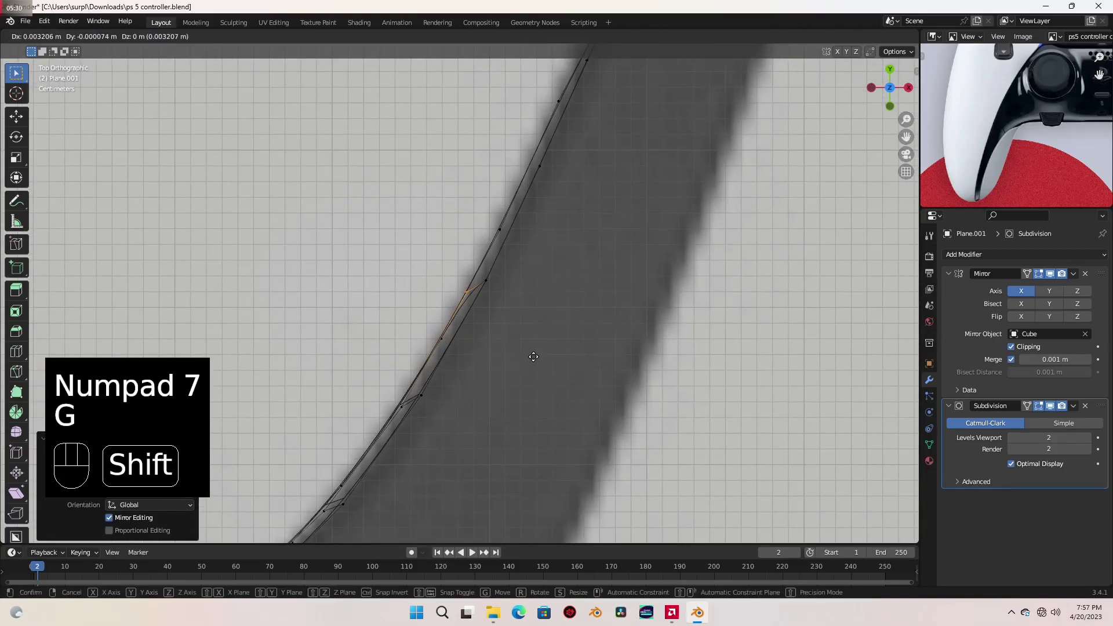
pyautogui.click(561, 355)
pyautogui.scroll(-2, 561, 356)
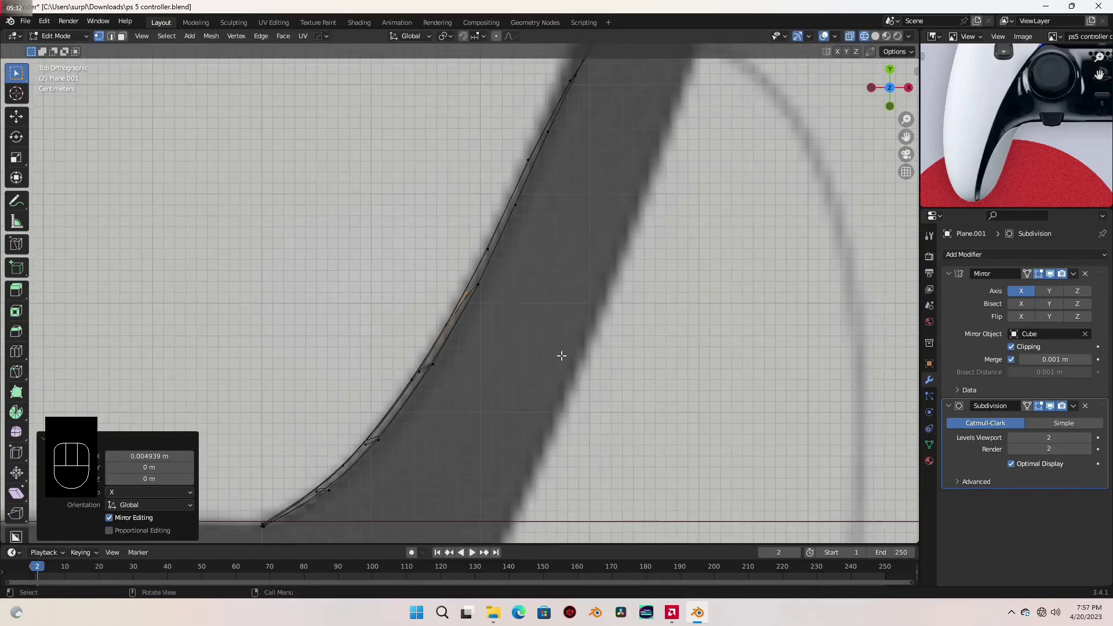
pyautogui.press('ctrl+KP_1')
pyautogui.scroll(-2, 559, 355)
pyautogui.keyDown('shift'); pyautogui.moveTo(557, 355); pyautogui.dragTo(531, 353, button='middle'); pyautogui.keyUp('shift')
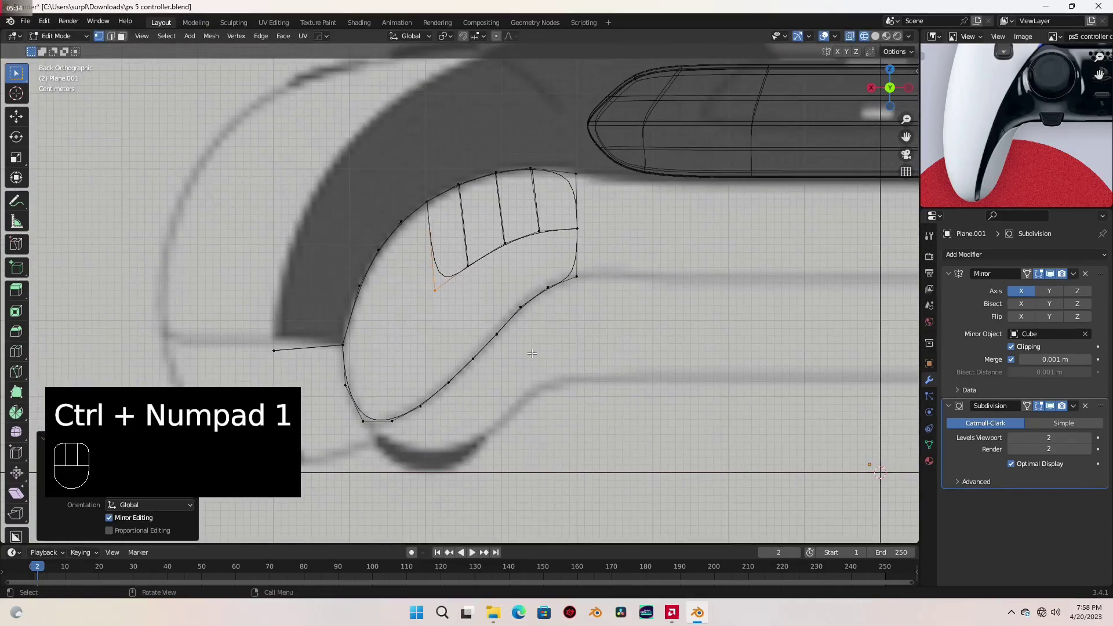
# Slide an inner vertex, fill another face to the left, and set its vertex depth.
pyautogui.press('g')
pyautogui.press('g')
pyautogui.click(597, 331)
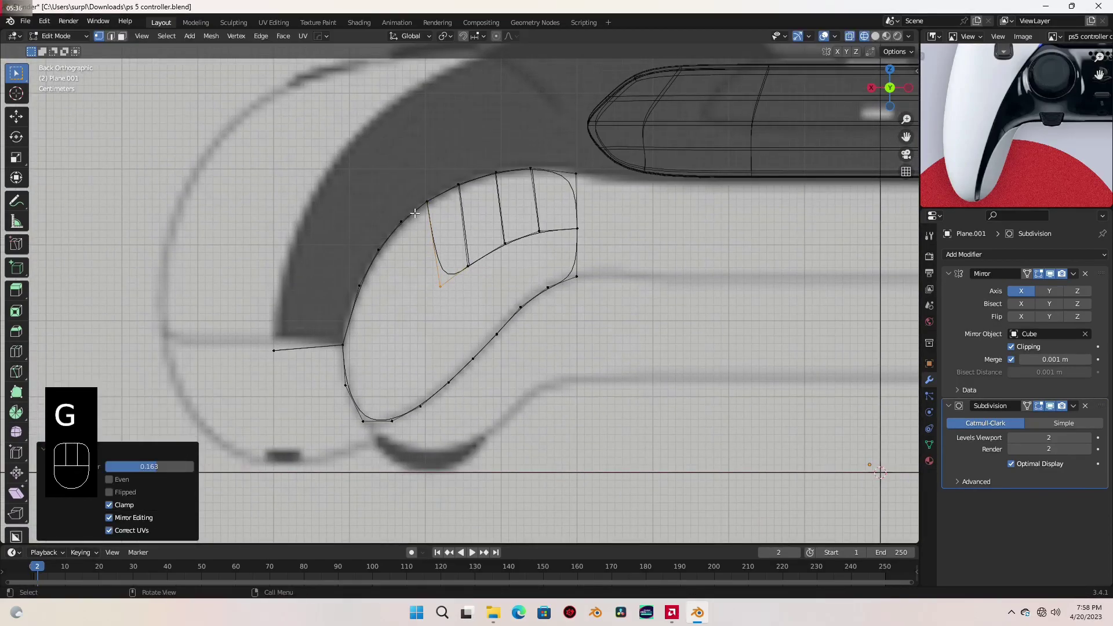
pyautogui.click(429, 197)
pyautogui.press('f')
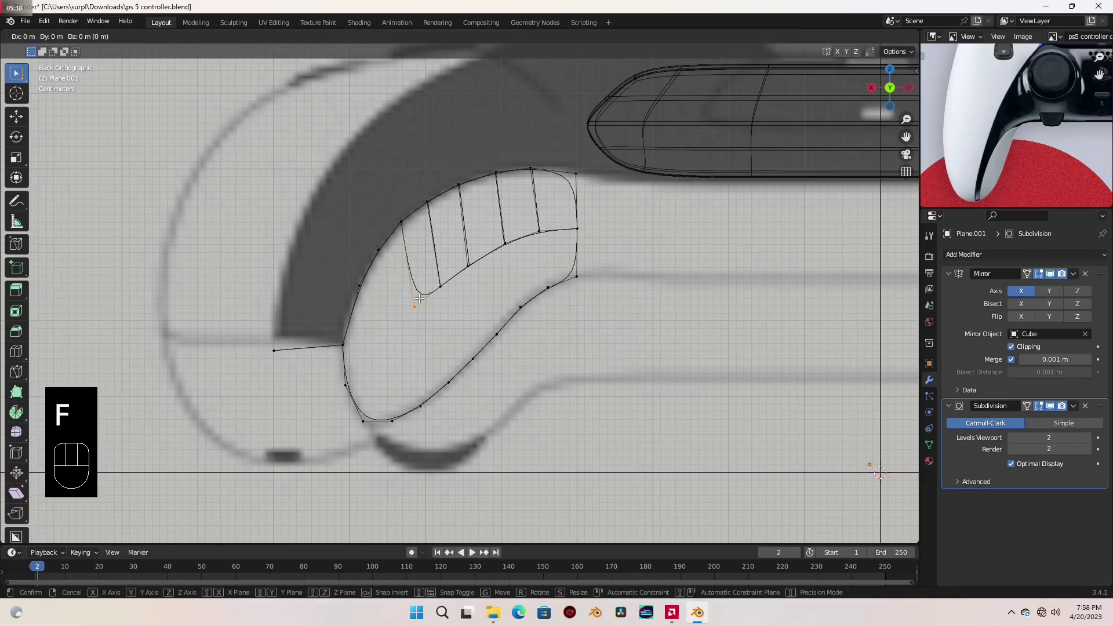
pyautogui.press('KP_7')
pyautogui.scroll(3, 442, 305)
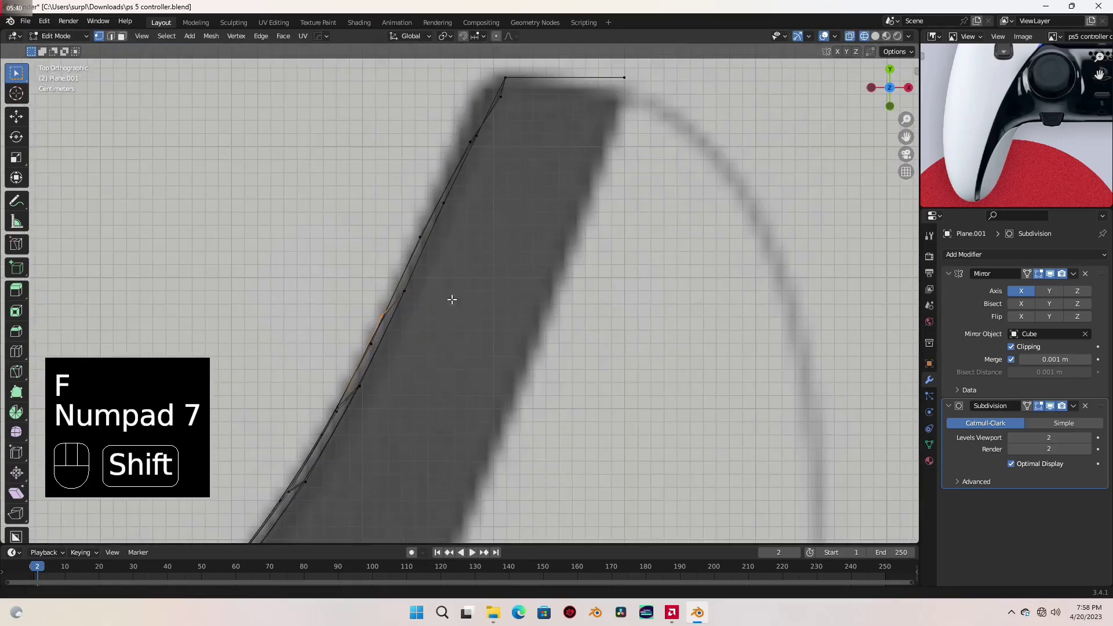
pyautogui.keyDown('shift'); pyautogui.moveTo(443, 298); pyautogui.dragTo(522, 281, button='middle'); pyautogui.keyUp('shift')
pyautogui.press('g')
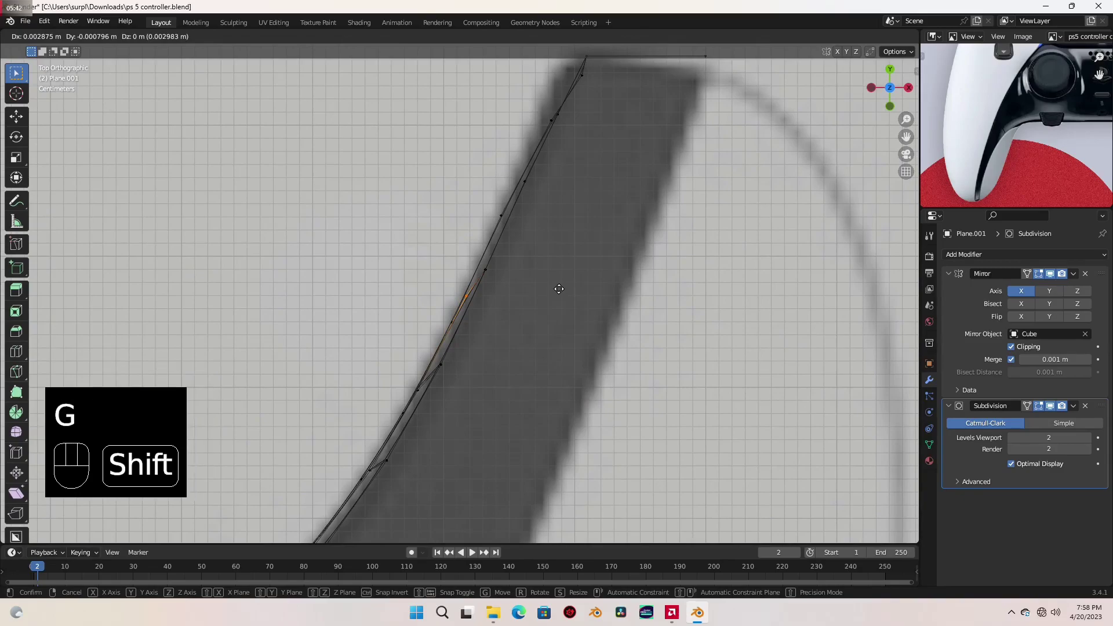
pyautogui.click(562, 289)
pyautogui.press('ctrl+KP_1')
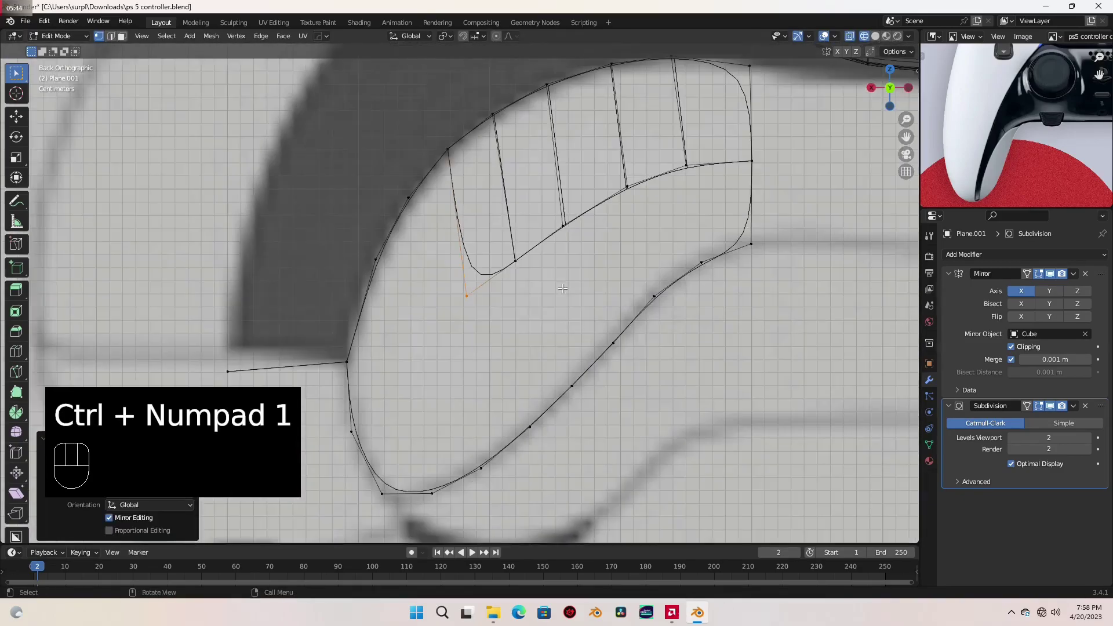
# Slide three inner vertices along their edges for even spacing.
pyautogui.press('g')
pyautogui.press('g')
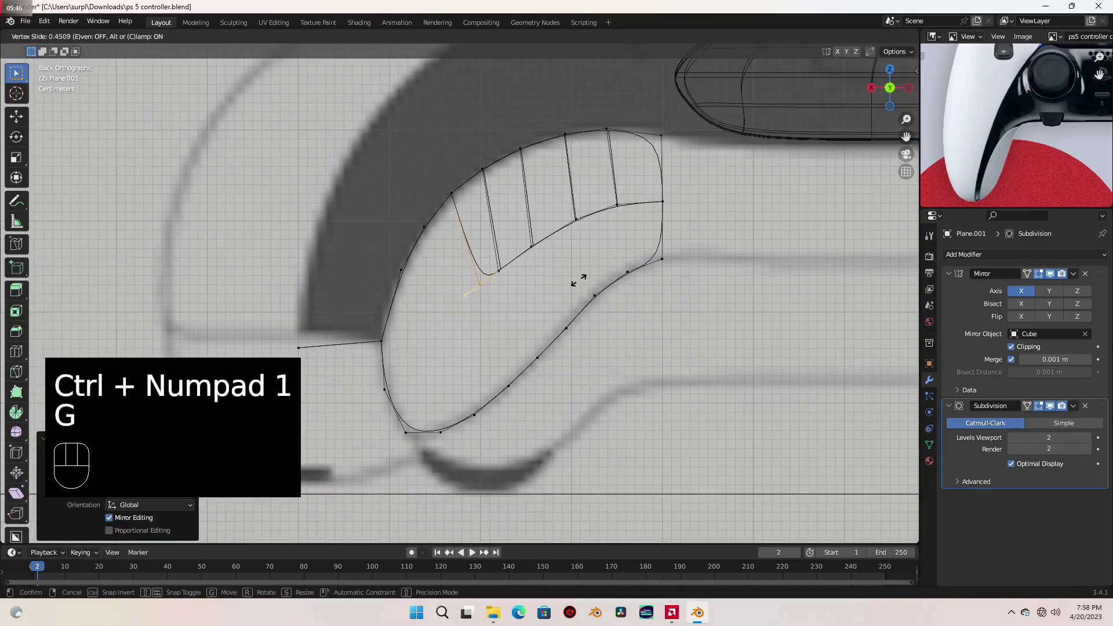
pyautogui.click(581, 278)
pyautogui.press('g')
pyautogui.press('g')
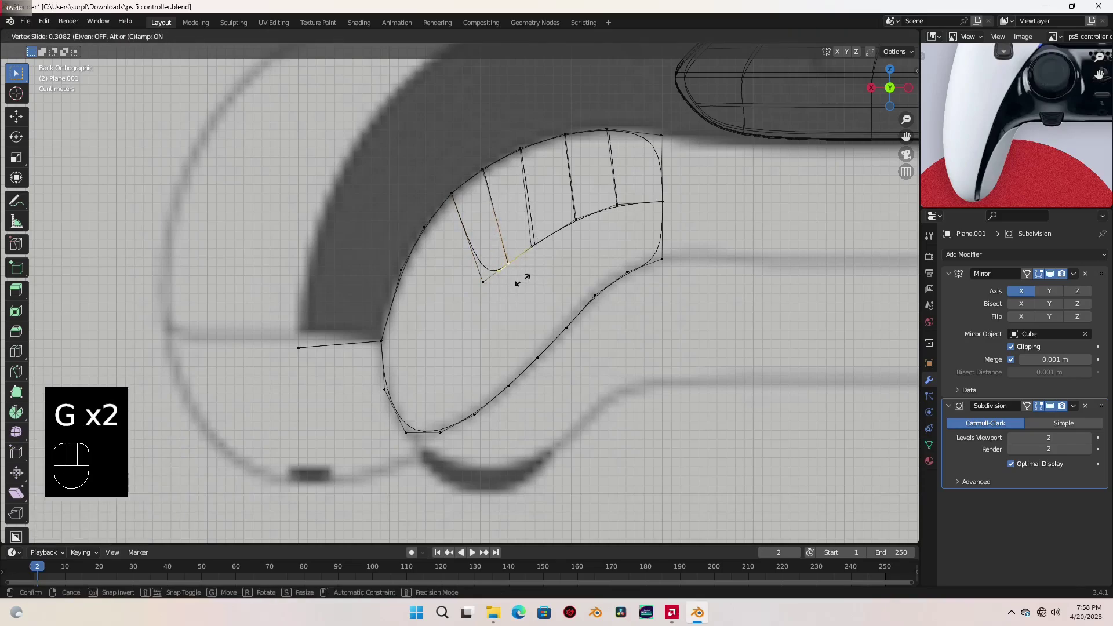
pyautogui.click(527, 277)
pyautogui.press('g')
pyautogui.press('g')
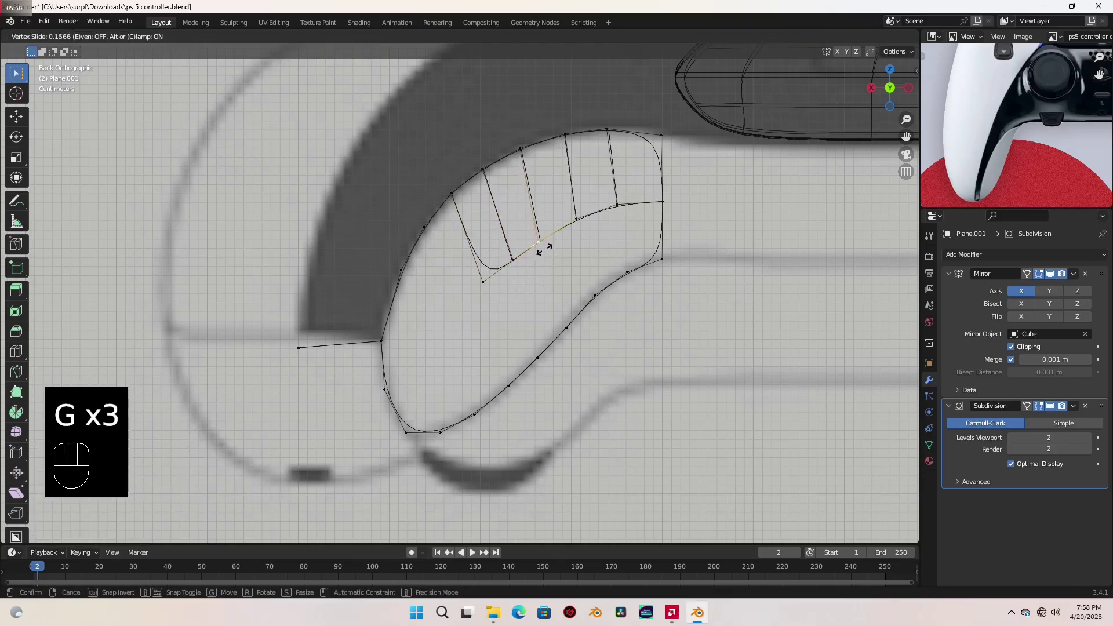
pyautogui.click(532, 262)
# Fill a face further down the outline, set its vertex depth, and slide it along its edge.
pyautogui.click(454, 214)
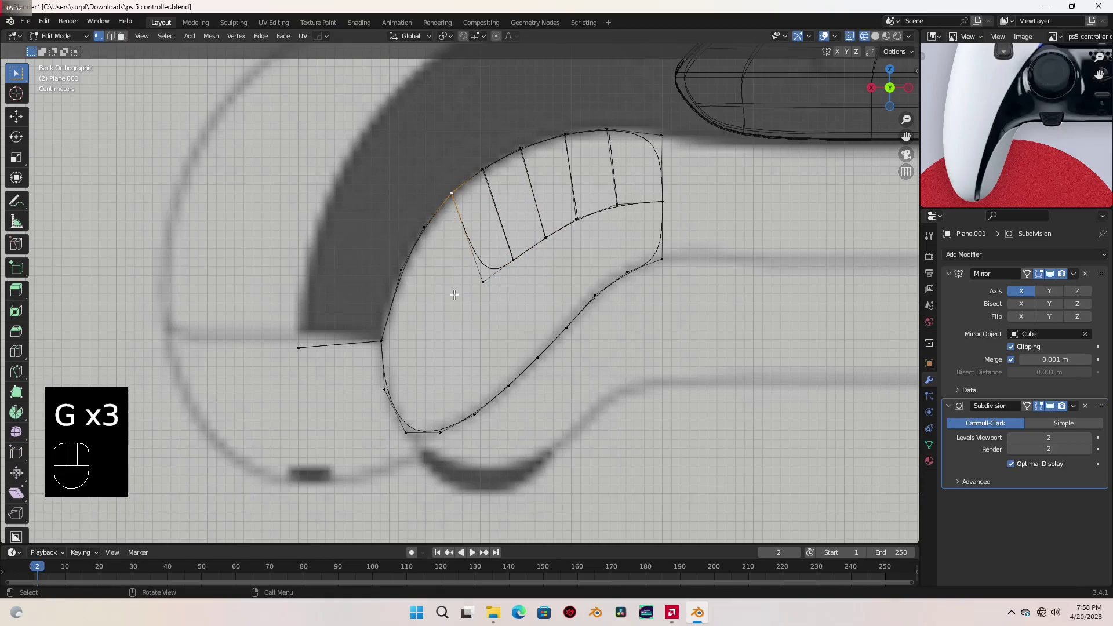
pyautogui.press('f')
pyautogui.press('KP_7')
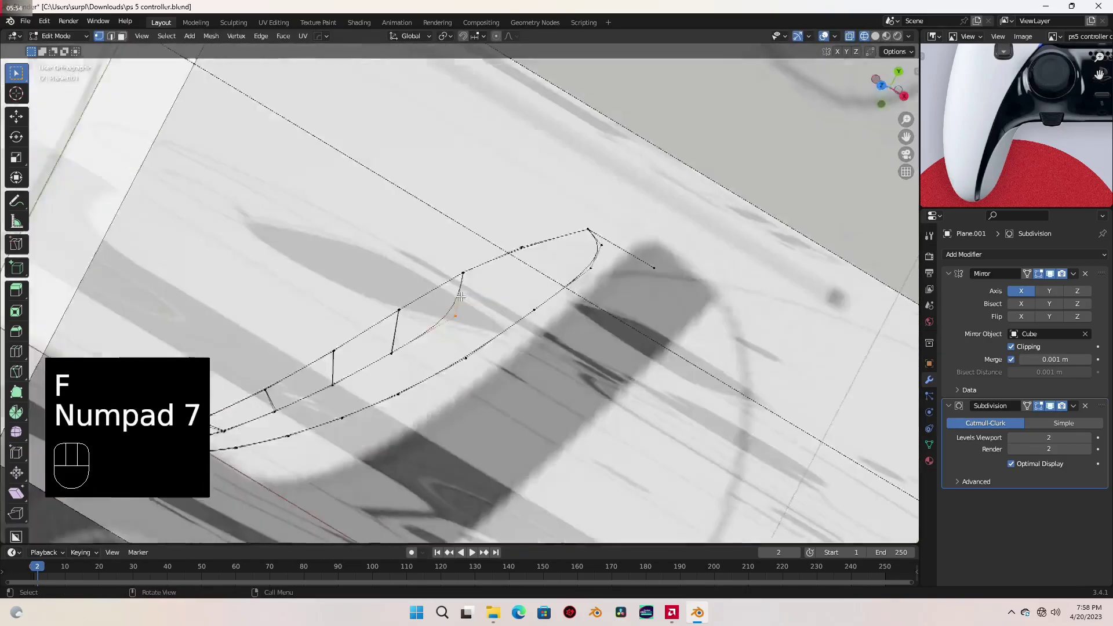
pyautogui.press('g')
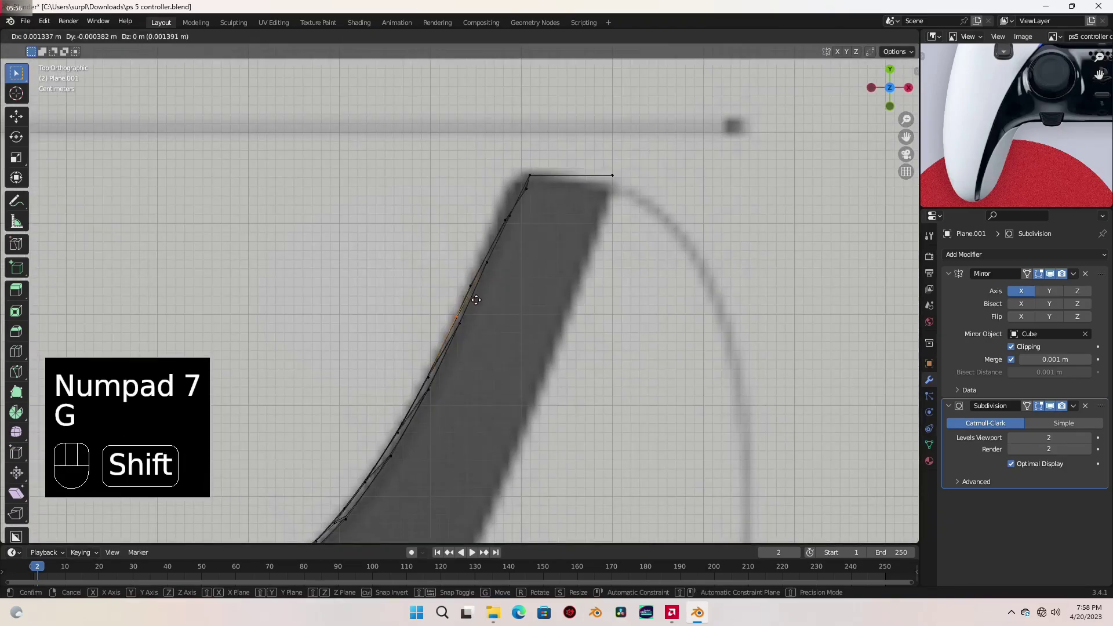
pyautogui.click(482, 297)
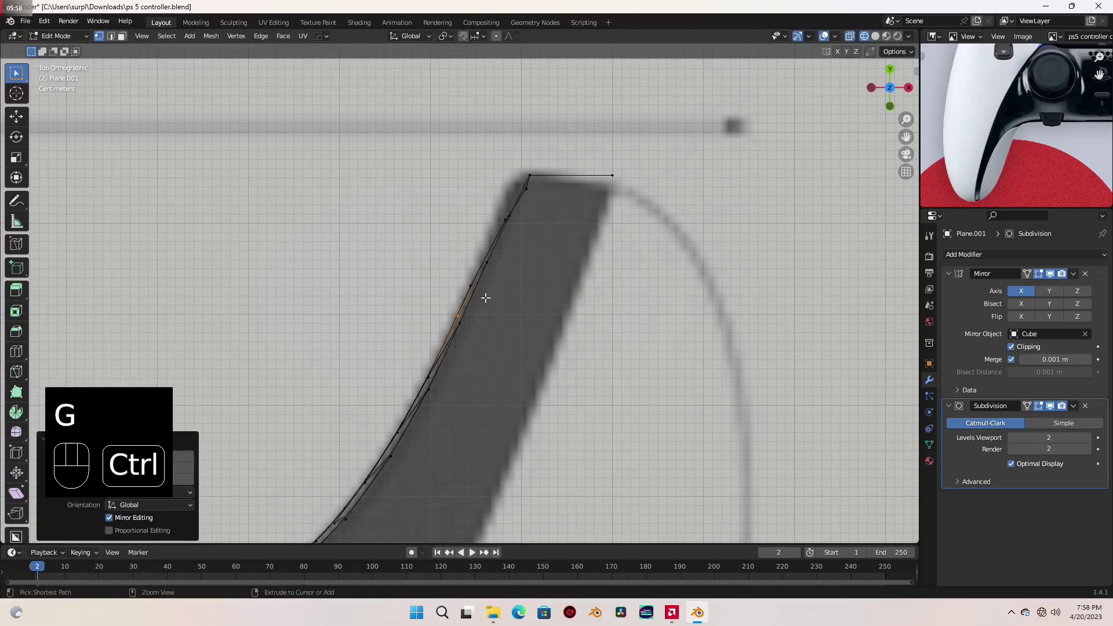
pyautogui.press('ctrl+KP_1')
pyautogui.press('g')
pyautogui.press('g')
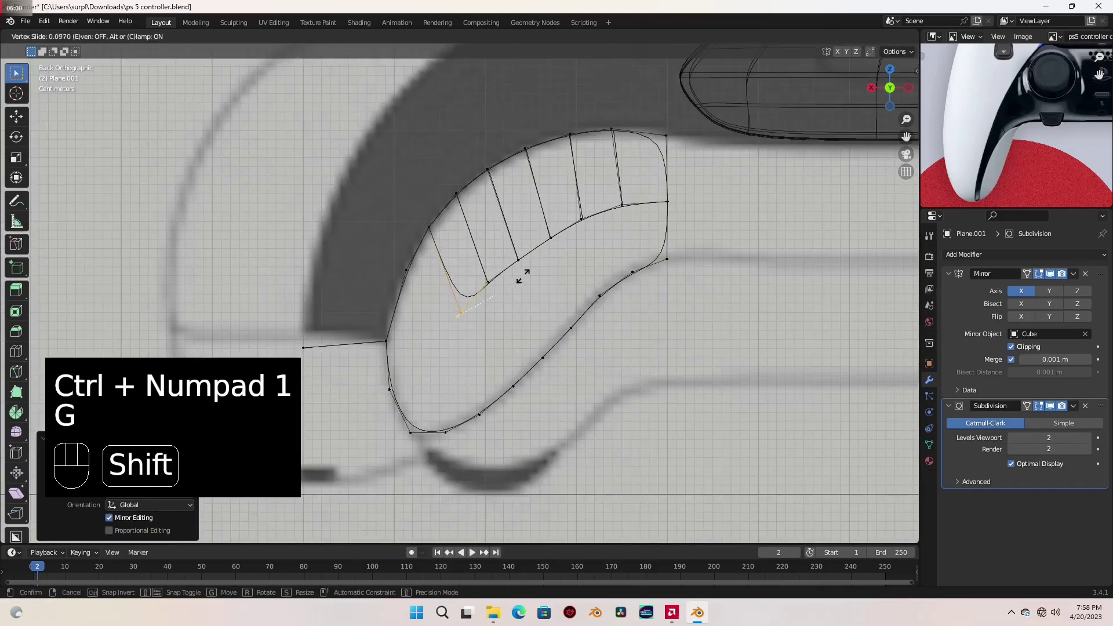
pyautogui.click(536, 263)
# Fill another face down the left side, slide its vertex, and adjust an edge vertex from above.
pyautogui.click(429, 228)
pyautogui.press('f')
pyautogui.press('g')
pyautogui.press('g')
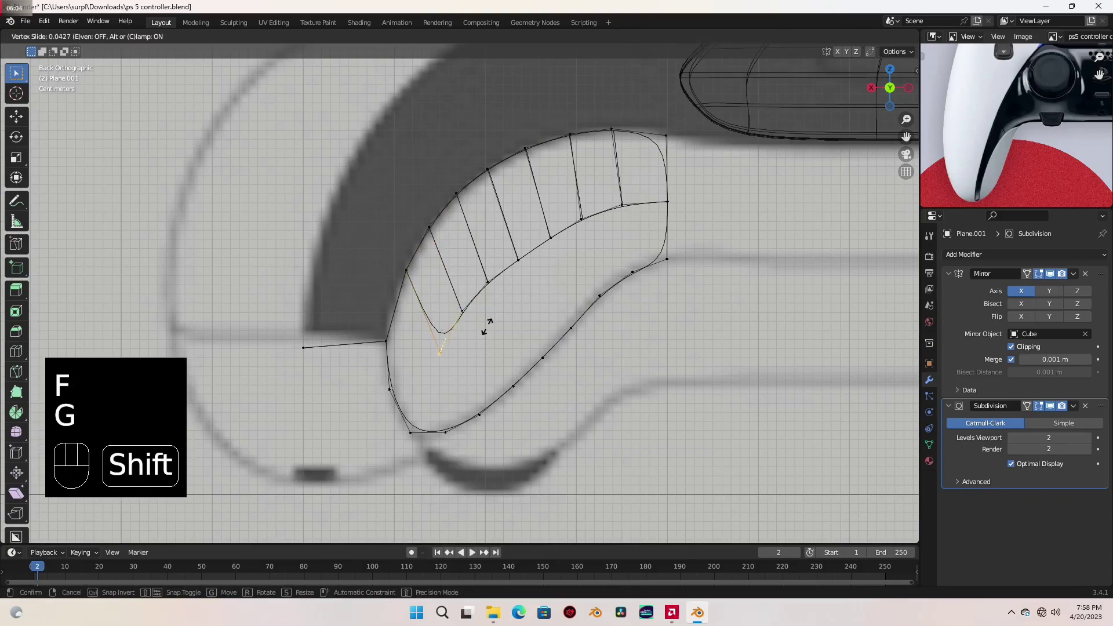
pyautogui.click(489, 324)
pyautogui.press('KP_7')
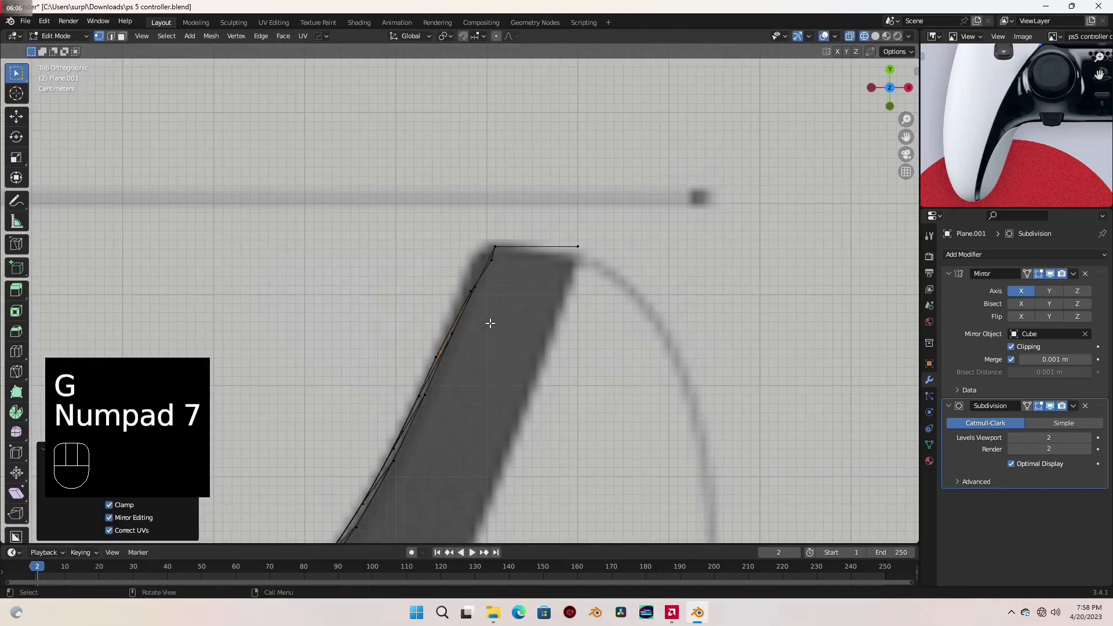
pyautogui.scroll(3, 490, 324)
pyautogui.keyDown('shift'); pyautogui.moveTo(478, 355); pyautogui.dragTo(506, 265, button='middle'); pyautogui.keyUp('shift')
pyautogui.scroll(3, 500, 291)
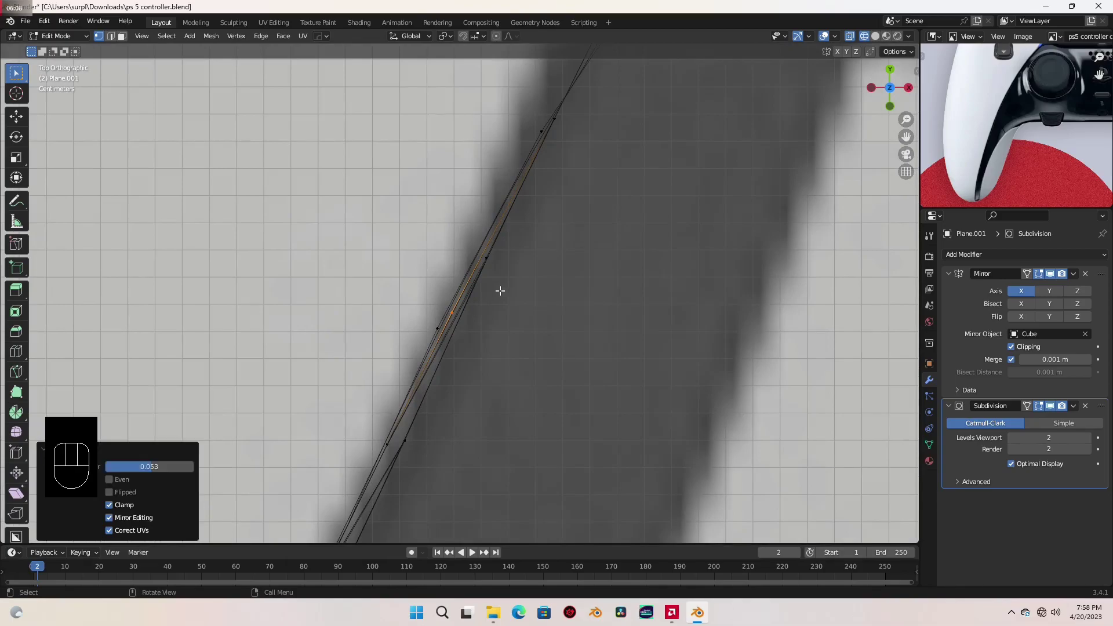
pyautogui.press('g')
pyautogui.click(475, 282)
pyautogui.press('ctrl+KP_1')
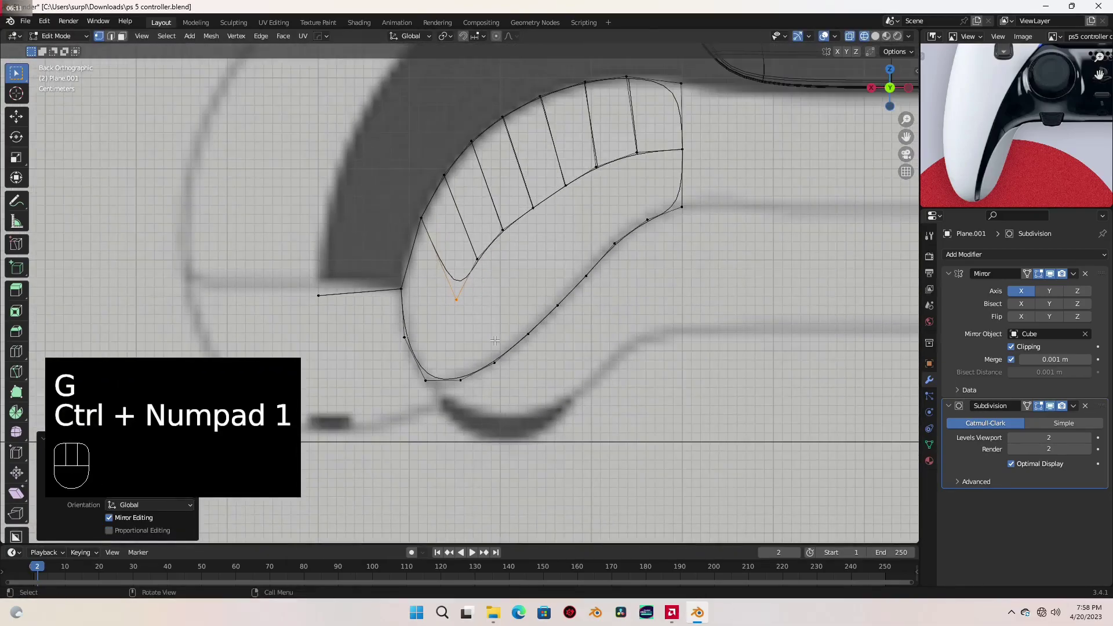
pyautogui.keyDown('shift'); pyautogui.moveTo(495, 341); pyautogui.dragTo(507, 320, button='middle'); pyautogui.keyUp('shift')
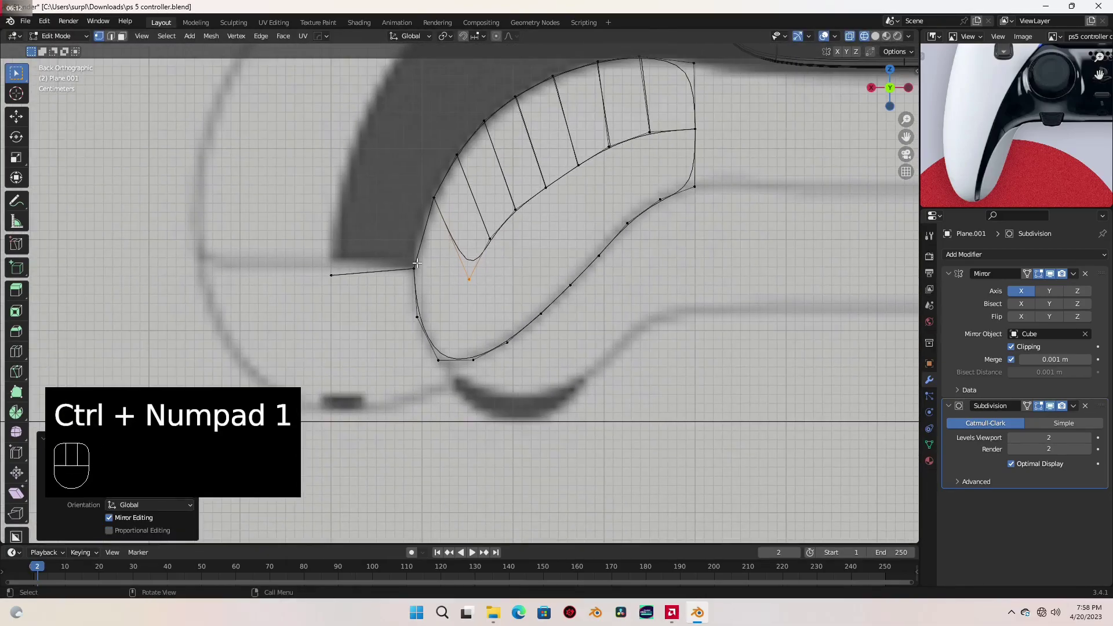
# Slide the dangling inner vertices along their edges and select the right-end vertex pair.
pyautogui.click(433, 196)
pyautogui.keyDown('shift'); pyautogui.click(414, 269); pyautogui.keyUp('shift')
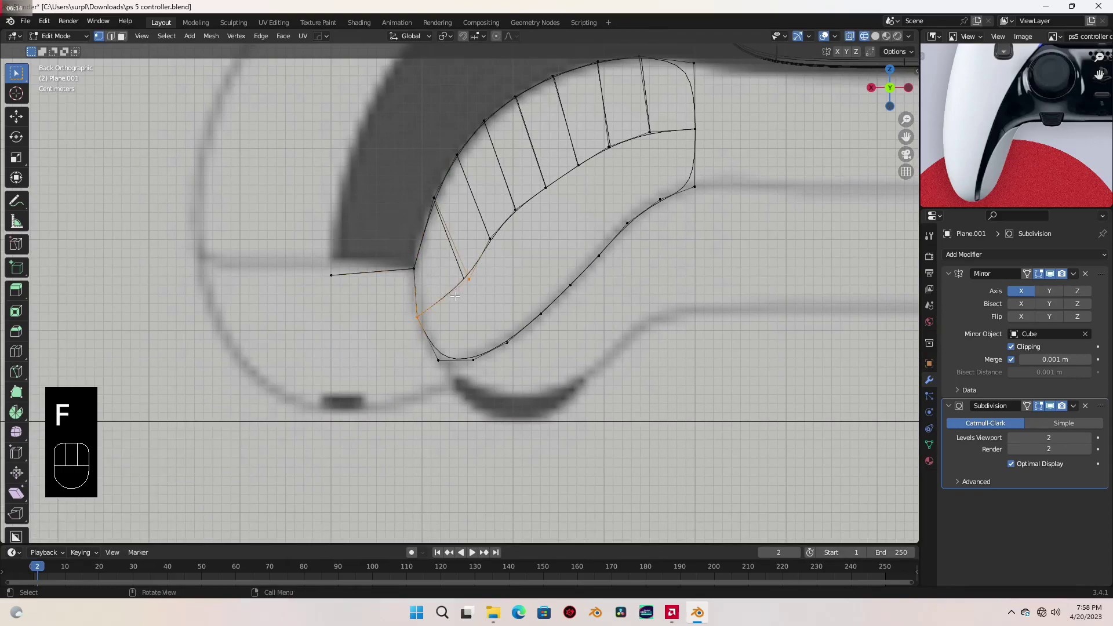
pyautogui.press('g')
pyautogui.press('g')
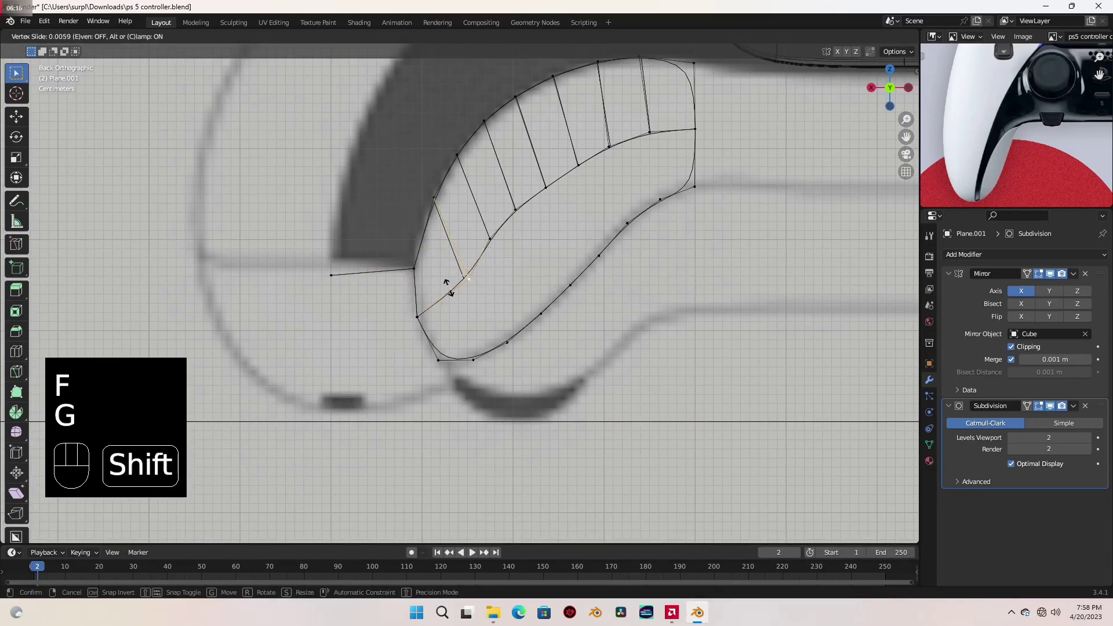
pyautogui.click(361, 192)
pyautogui.keyDown('shift'); pyautogui.moveTo(563, 281); pyautogui.dragTo(480, 319, button='middle'); pyautogui.keyUp('shift')
pyautogui.press('g')
pyautogui.press('g')
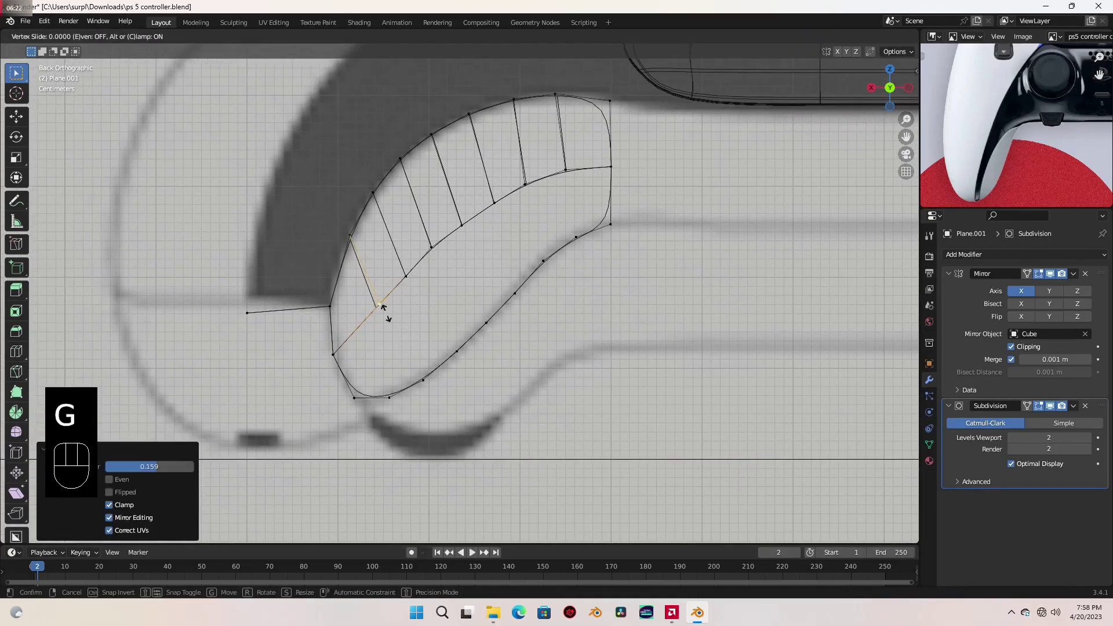
pyautogui.press('shift')
pyautogui.click(355, 386)
pyautogui.click(612, 165)
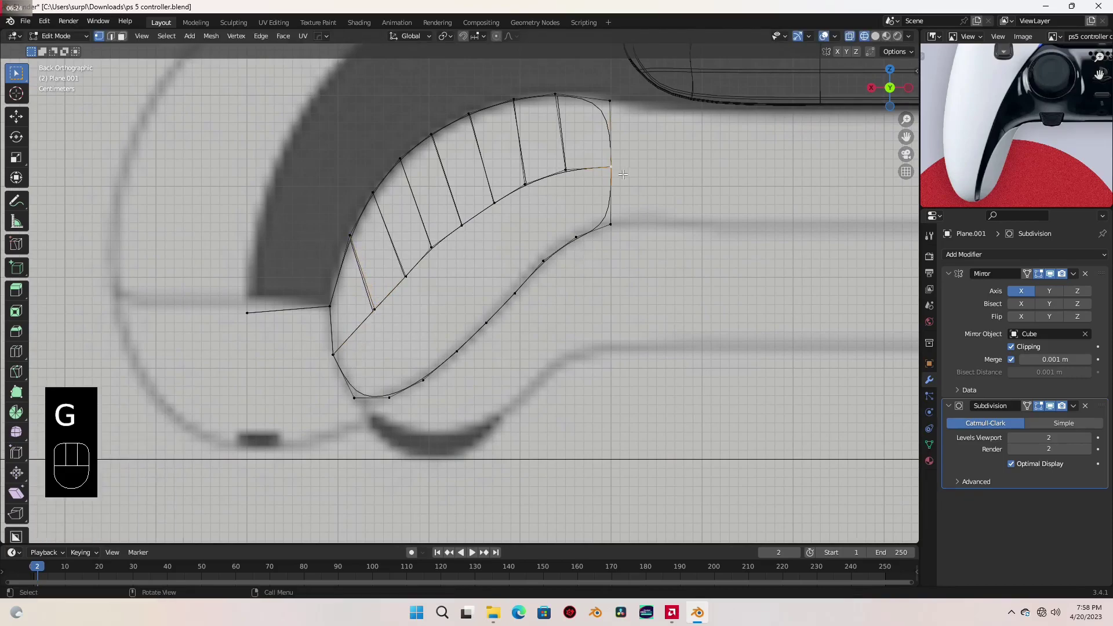
pyautogui.keyDown('shift'); pyautogui.click(621, 217); pyautogui.keyUp('shift')
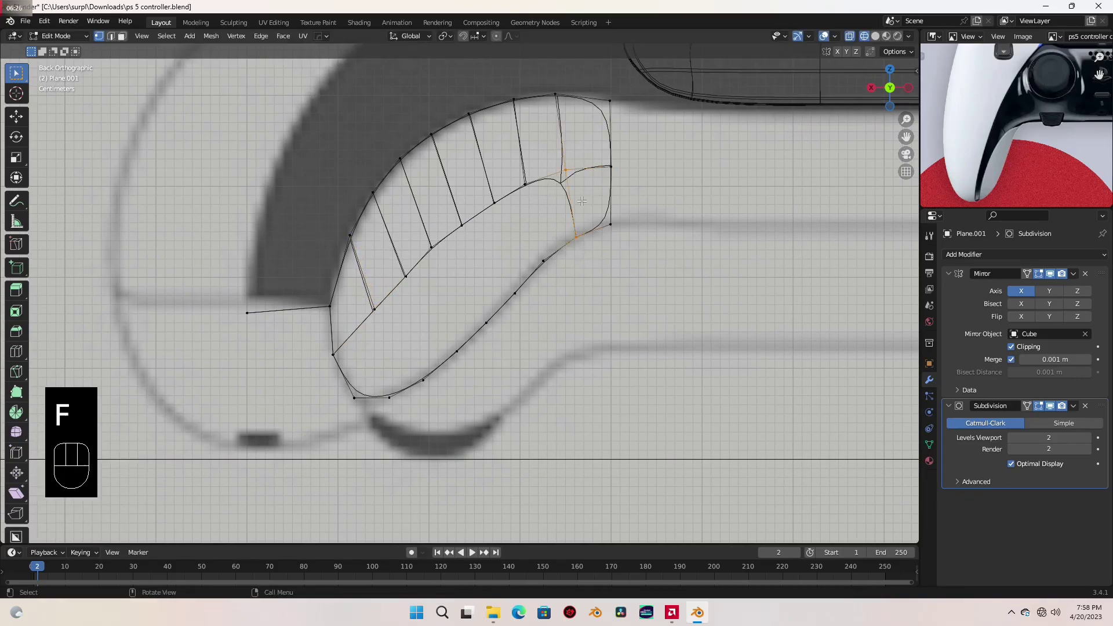
# Fill the remaining faces across the open strip and return to solid shading.
pyautogui.press('f')
pyautogui.press('f')
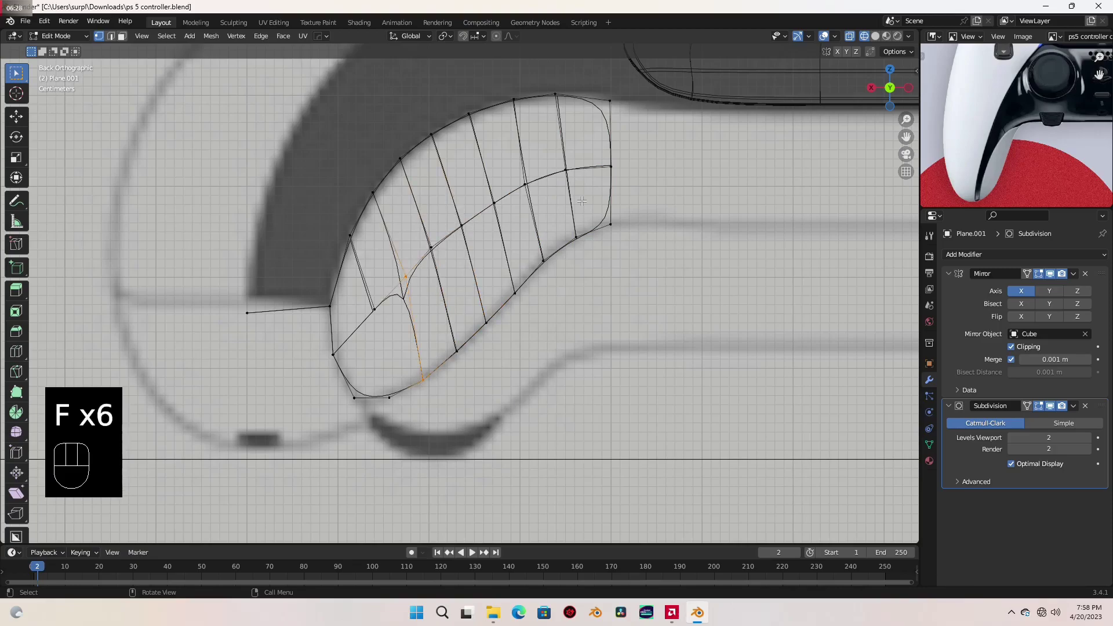
pyautogui.scroll(-1, 581, 202)
pyautogui.moveTo(530, 258)
pyautogui.keyDown('shift'); pyautogui.mouseDown(button='middle')
pyautogui.moveTo(588, 257)
pyautogui.moveTo(595, 281)
pyautogui.mouseUp(button='middle'); pyautogui.keyUp('shift')
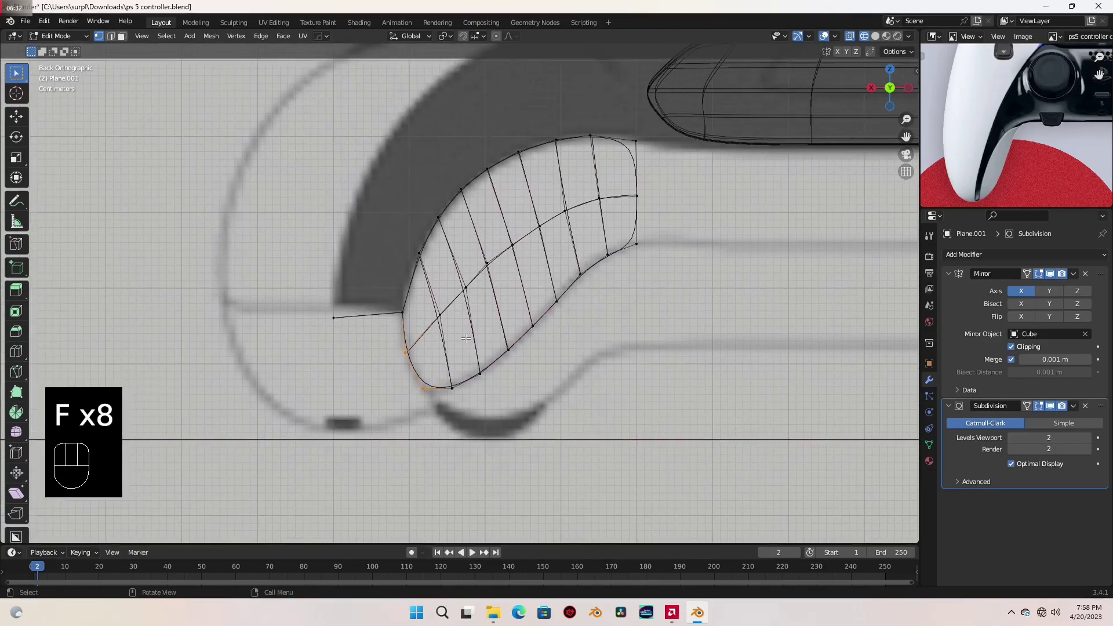
pyautogui.scroll(-2, 467, 338)
pyautogui.hotkey('shift', 'z')
pyautogui.moveTo(472, 339)
pyautogui.mouseDown(button='middle')
pyautogui.moveTo(508, 359)
pyautogui.moveTo(496, 351)
pyautogui.moveTo(472, 398)
pyautogui.moveTo(522, 323)
pyautogui.moveTo(462, 307)
pyautogui.moveTo(509, 346)
pyautogui.mouseUp(button='middle')
# Apply Shade Smooth to the shell piece in Object Mode and orbit to view the mirrored half.
pyautogui.press('Tab')
pyautogui.rightClick(513, 280)
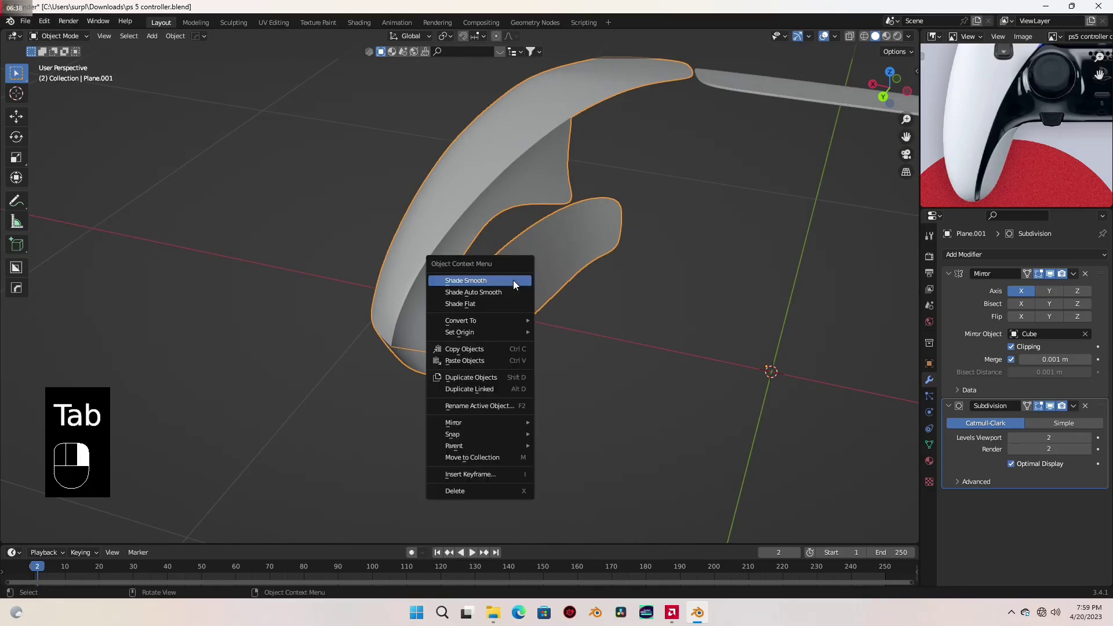
pyautogui.click(514, 280)
pyautogui.moveTo(513, 280); pyautogui.dragTo(468, 305, button='middle')
# In the back orthographic view, slide the first three middle-loop vertices of the grip patch to even their spacing.
pyautogui.press('Tab')
pyautogui.scroll(2, 533, 284)
pyautogui.press('ctrl+KP_1')
pyautogui.click(453, 297)
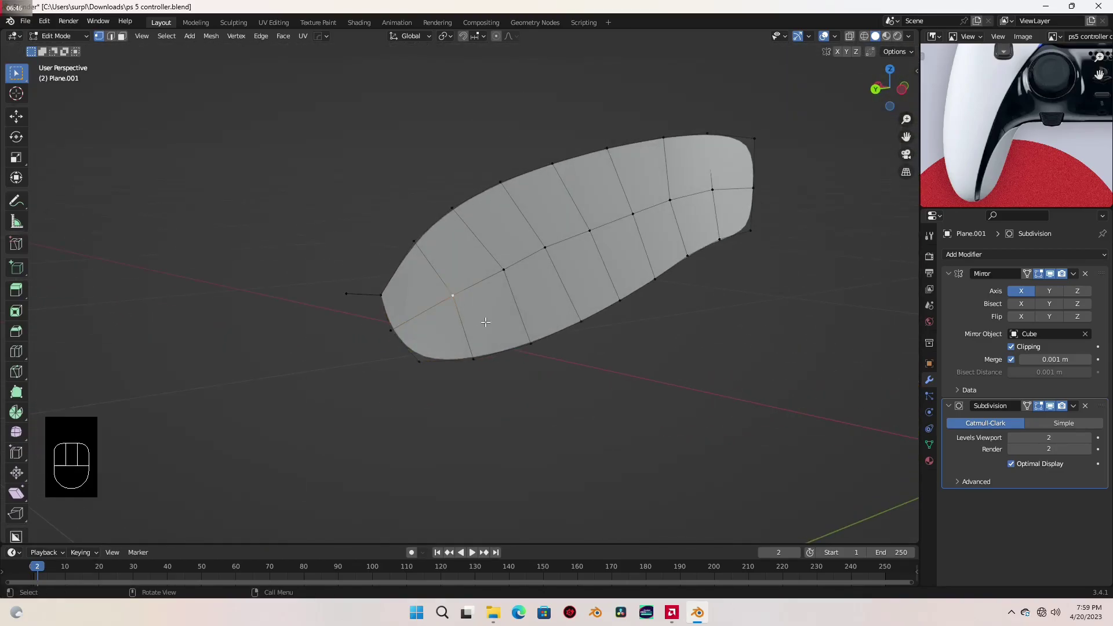
pyautogui.press('g')
pyautogui.press('g')
pyautogui.keyDown('shift'); pyautogui.click(493, 352); pyautogui.keyUp('shift')
pyautogui.click(504, 271)
pyautogui.press('g')
pyautogui.press('shift')
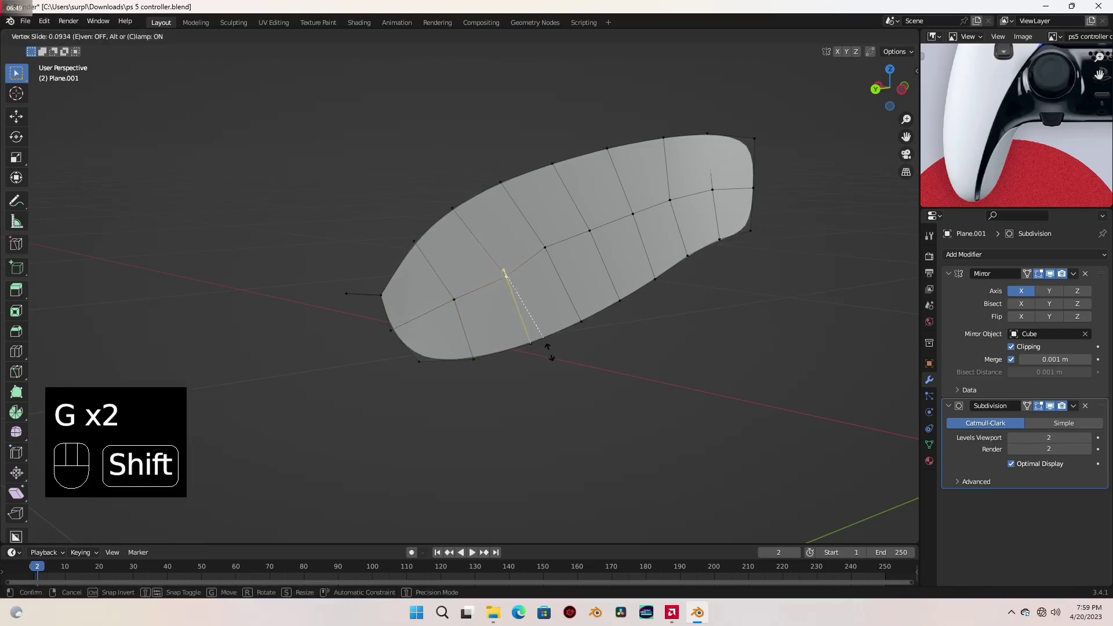
pyautogui.keyDown('shift'); pyautogui.click(550, 354); pyautogui.keyUp('shift')
pyautogui.click(545, 249)
pyautogui.press('g')
# Slide the remaining three middle-loop vertices along their edges to even out the loop.
pyautogui.press('g')
pyautogui.click(606, 354)
pyautogui.click(591, 234)
pyautogui.press('g')
pyautogui.press('g')
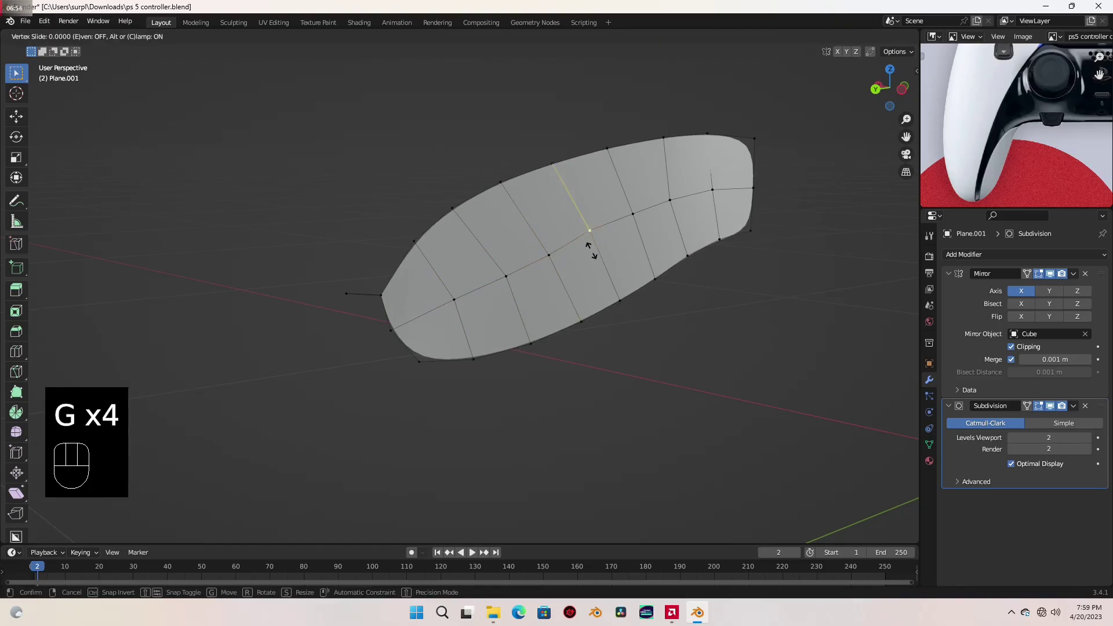
pyautogui.click(626, 293)
pyautogui.click(633, 215)
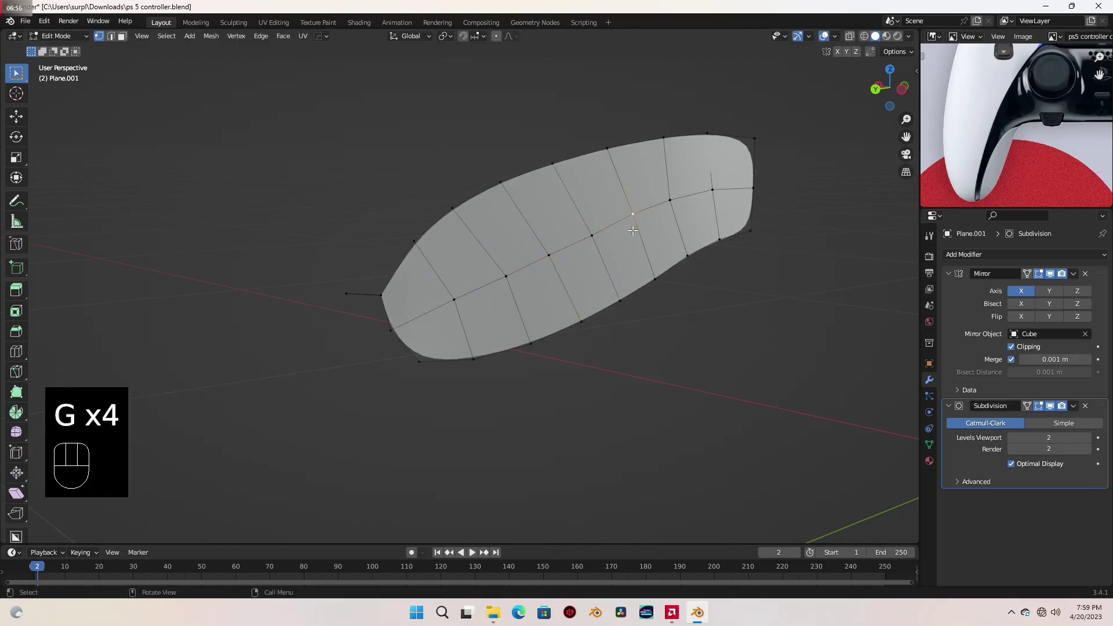
pyautogui.press('g')
pyautogui.press('g')
pyautogui.press('shift')
pyautogui.click(641, 255)
pyautogui.click(670, 200)
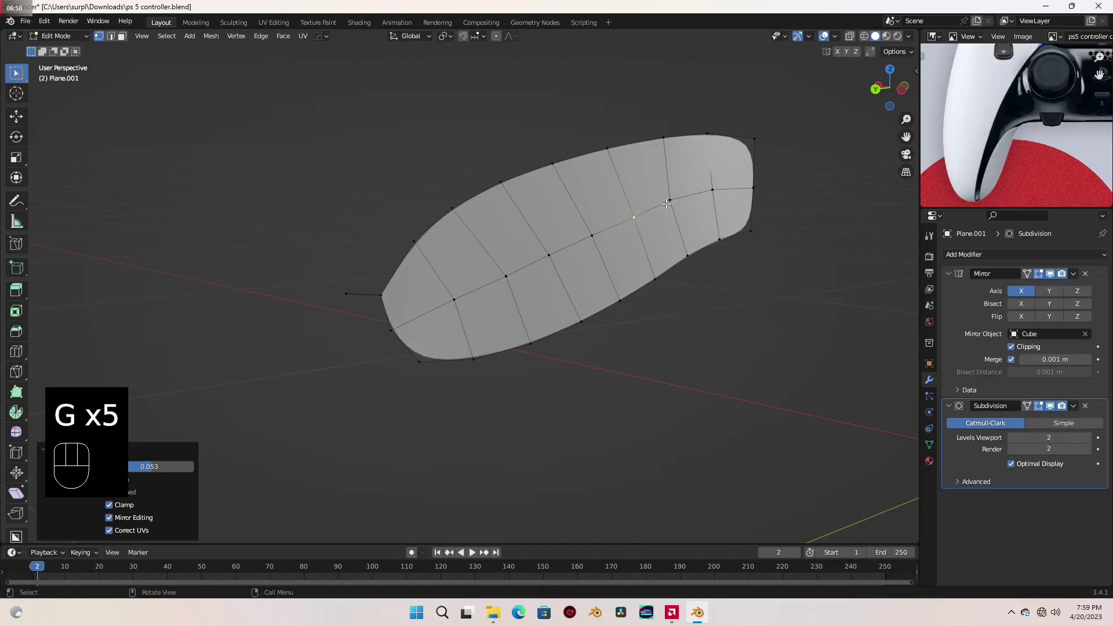
pyautogui.press('g')
pyautogui.press('g')
pyautogui.press('shift')
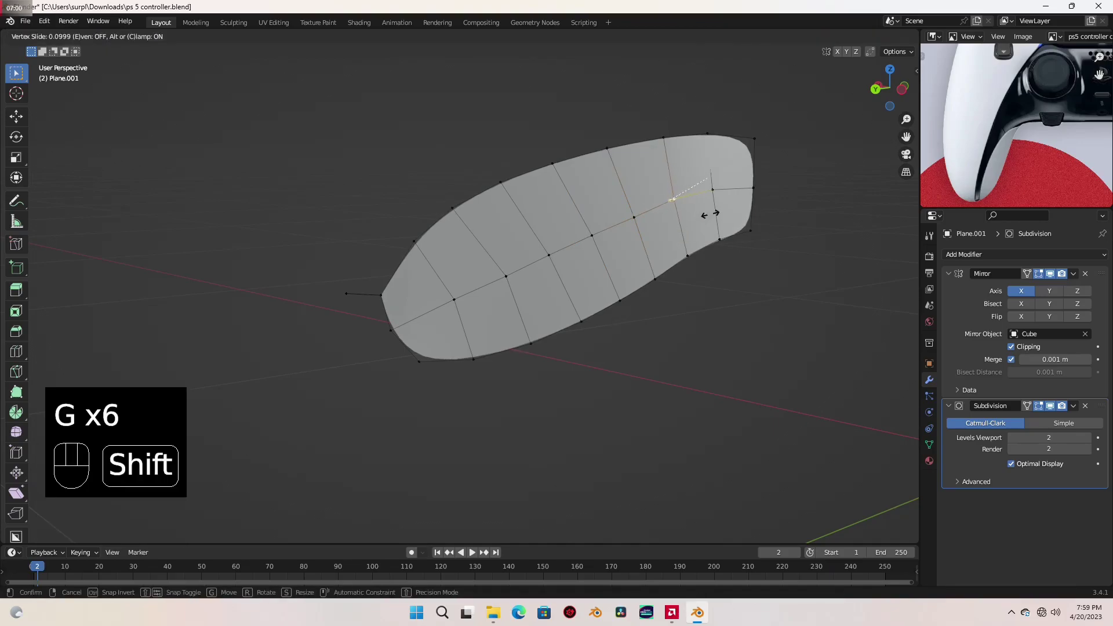
pyautogui.click(719, 210)
# Slide a top-edge vertex along its edge to even the top loop's spacing.
pyautogui.click(664, 139)
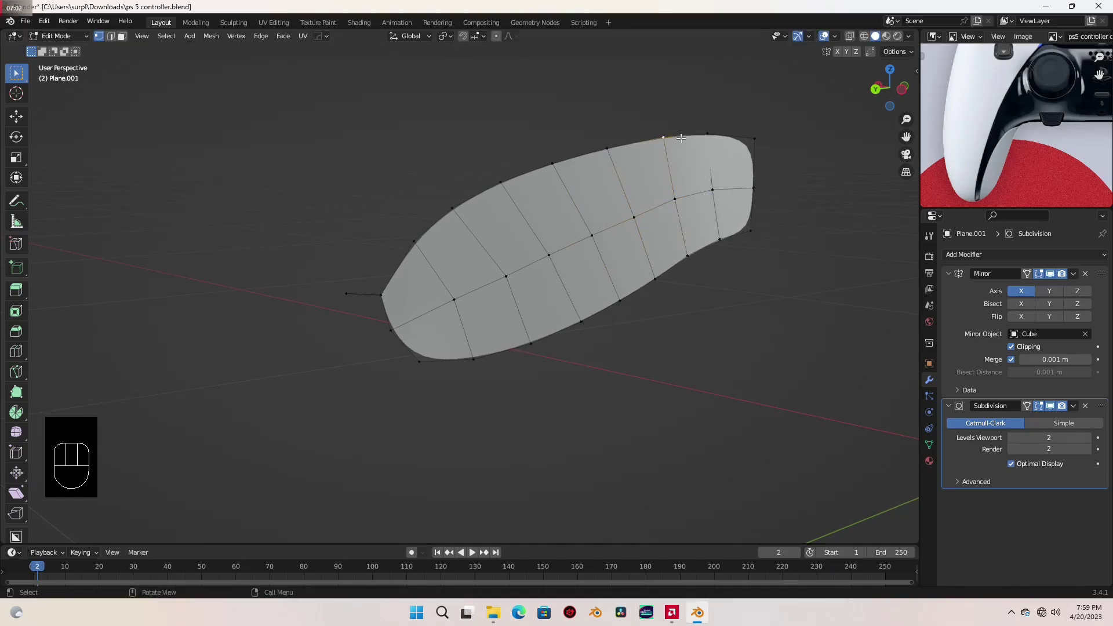
pyautogui.press('g')
pyautogui.press('g')
pyautogui.press('shift')
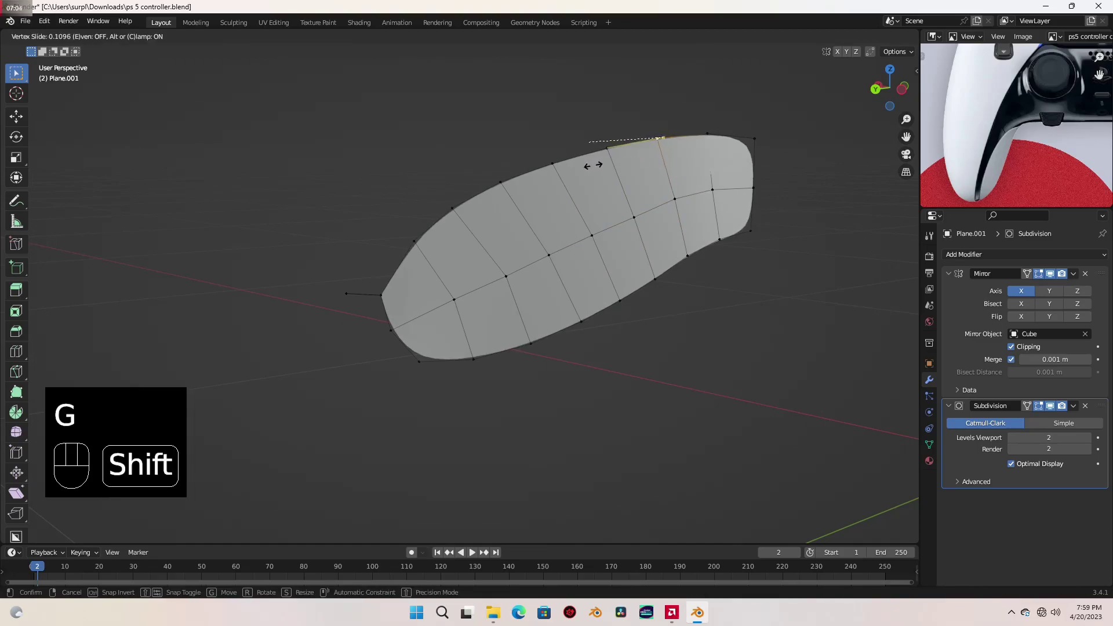
pyautogui.click(586, 167)
# Nudge two vertices at the patch's curved end by tiny amounts along X, e.g. -0.001169 m.
pyautogui.moveTo(626, 177); pyautogui.dragTo(577, 314, button='middle')
pyautogui.scroll(1, 655, 244)
pyautogui.scroll(2, 577, 314)
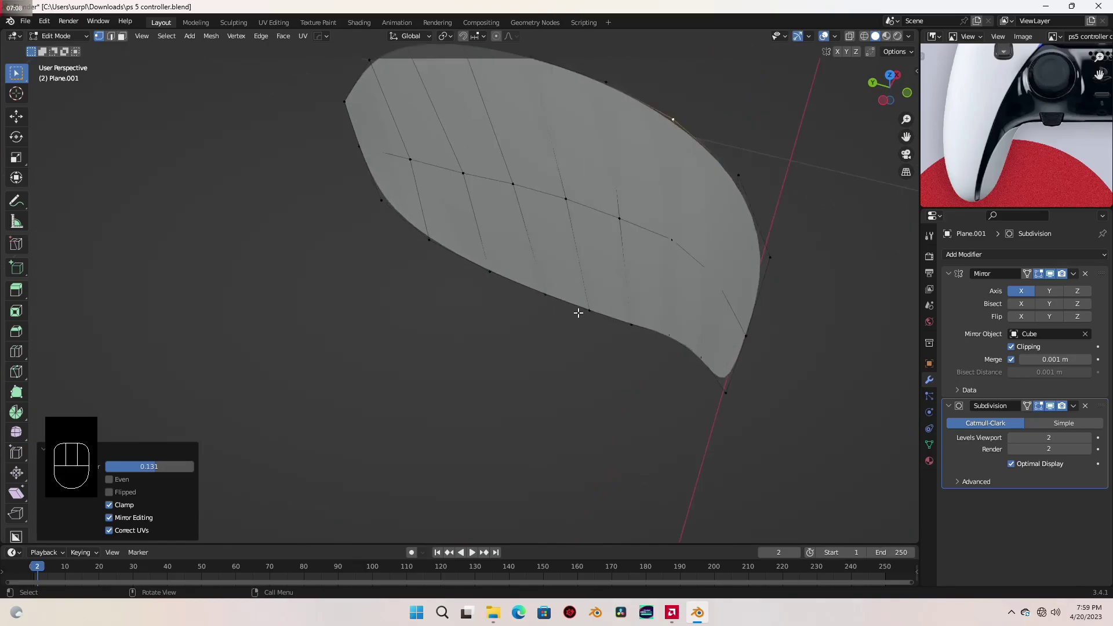
pyautogui.moveTo(707, 281); pyautogui.dragTo(721, 325, button='middle')
pyautogui.press('g')
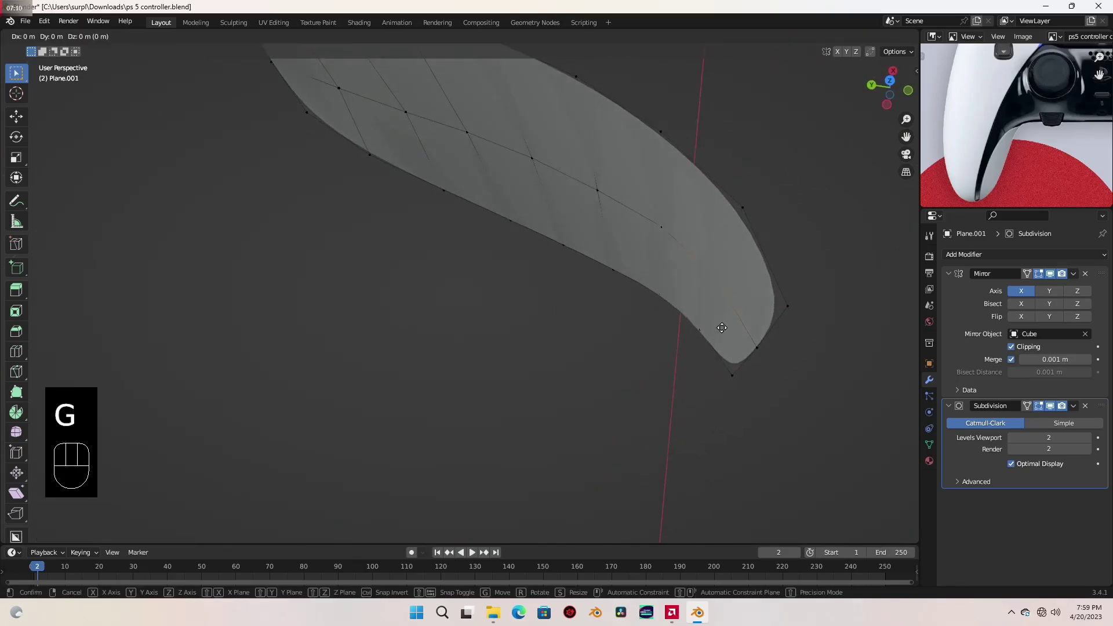
pyautogui.press('shift')
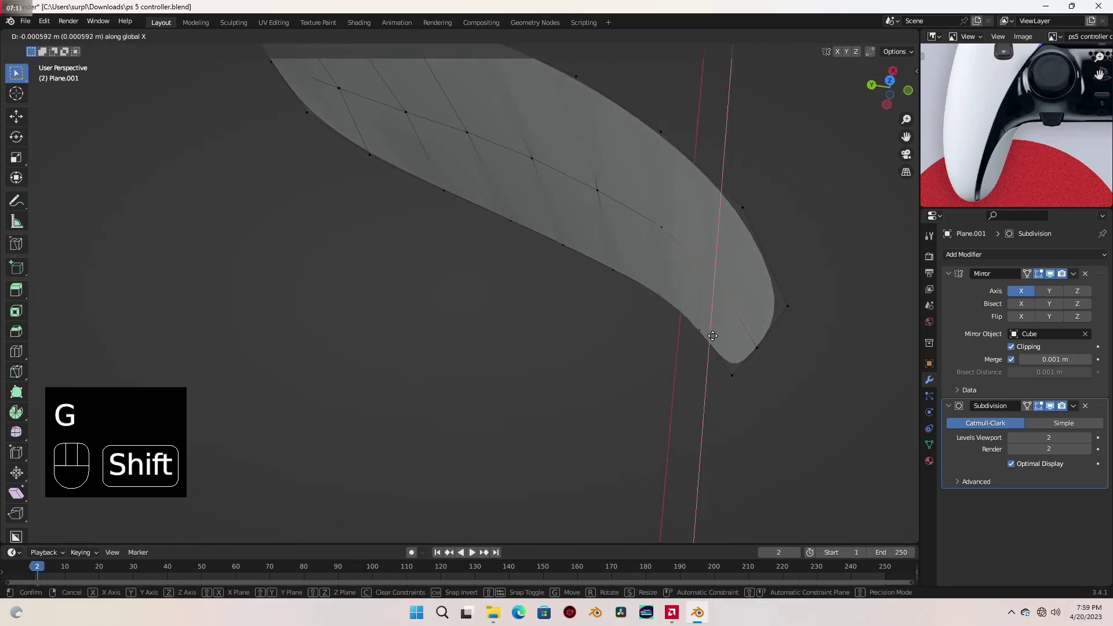
pyautogui.click(692, 357)
pyautogui.click(668, 225)
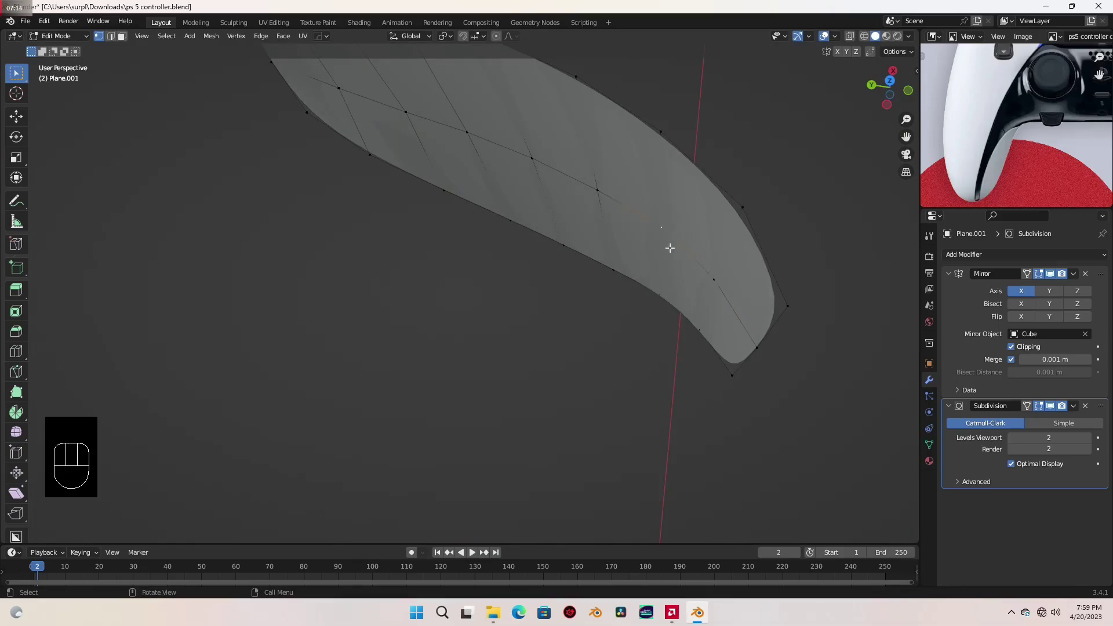
pyautogui.press('g')
pyautogui.press('shift')
pyautogui.click(659, 261)
pyautogui.scroll(-3, 646, 269)
pyautogui.moveTo(646, 268); pyautogui.dragTo(505, 374, button='middle')
# Return to Object Mode and orbit around the mirrored shell, both grip patches and the top band.
pyautogui.press('Tab')
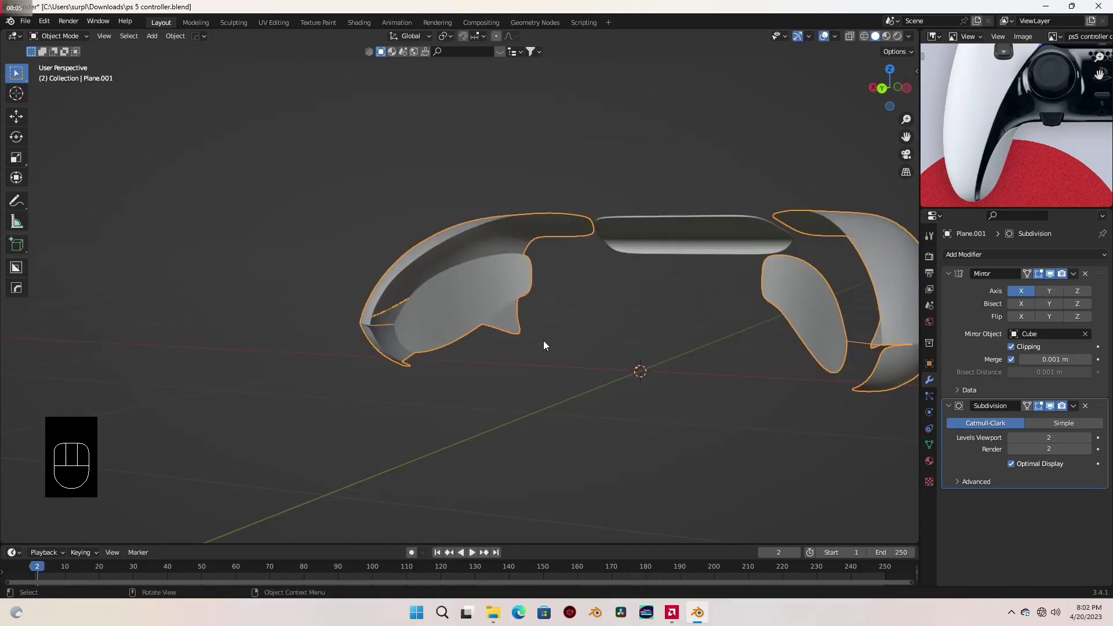
pyautogui.moveTo(523, 311); pyautogui.dragTo(454, 313, button='middle')
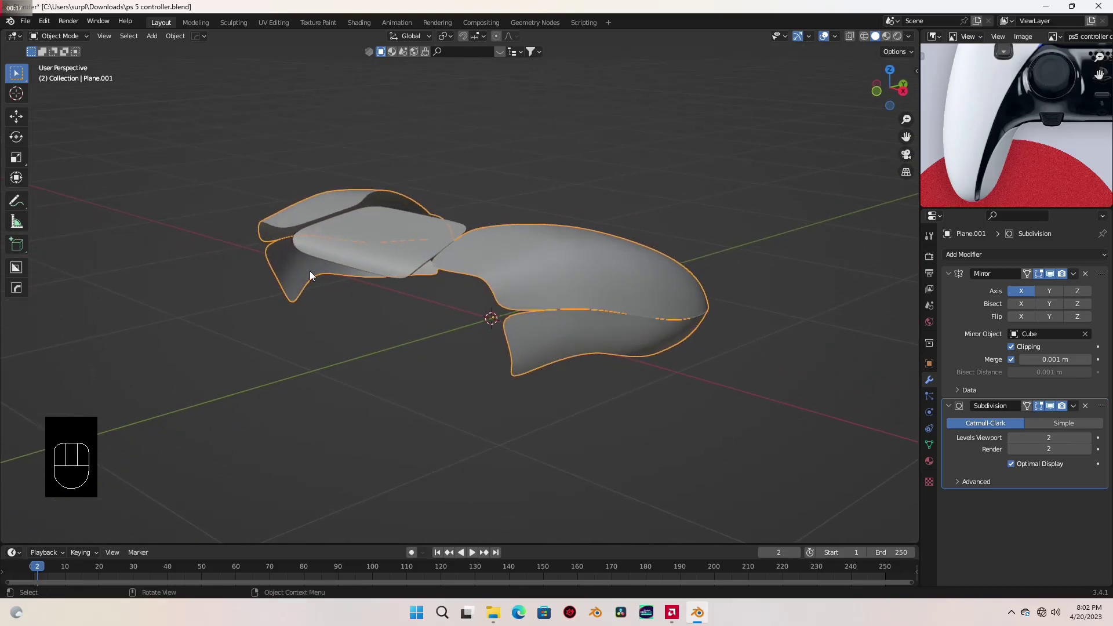
pyautogui.moveTo(316, 273); pyautogui.dragTo(346, 359, button='middle')
pyautogui.keyDown('shift'); pyautogui.moveTo(370, 316); pyautogui.dragTo(446, 364, button='middle'); pyautogui.keyUp('shift')
pyautogui.scroll(1, 452, 369)
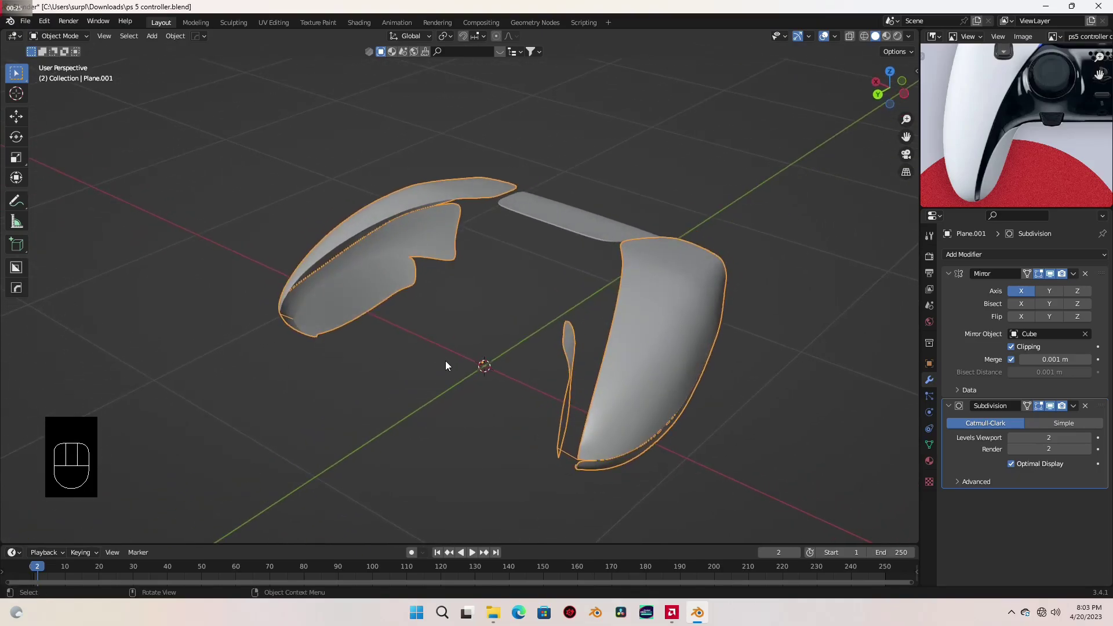